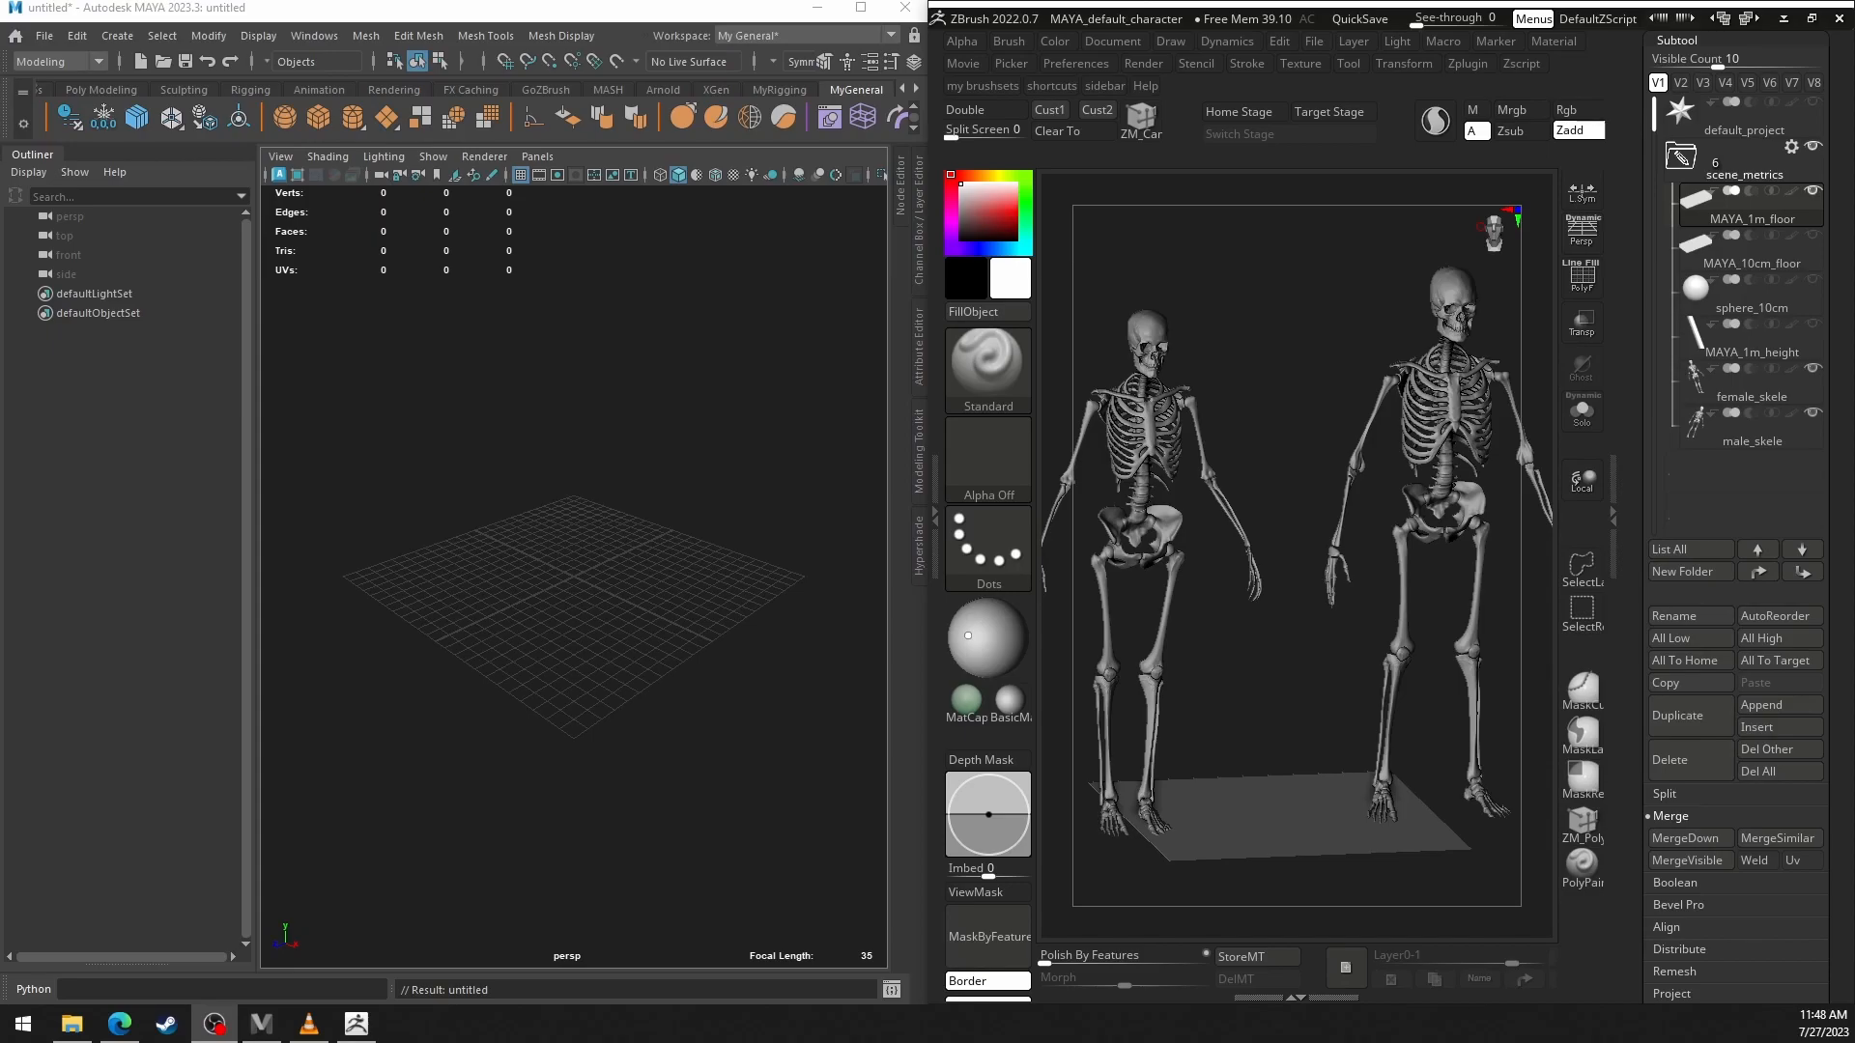
Hide the female_skele subtool and send the visible subtools to Maya through GoZ.
scroll(1836, 405, up, 3)
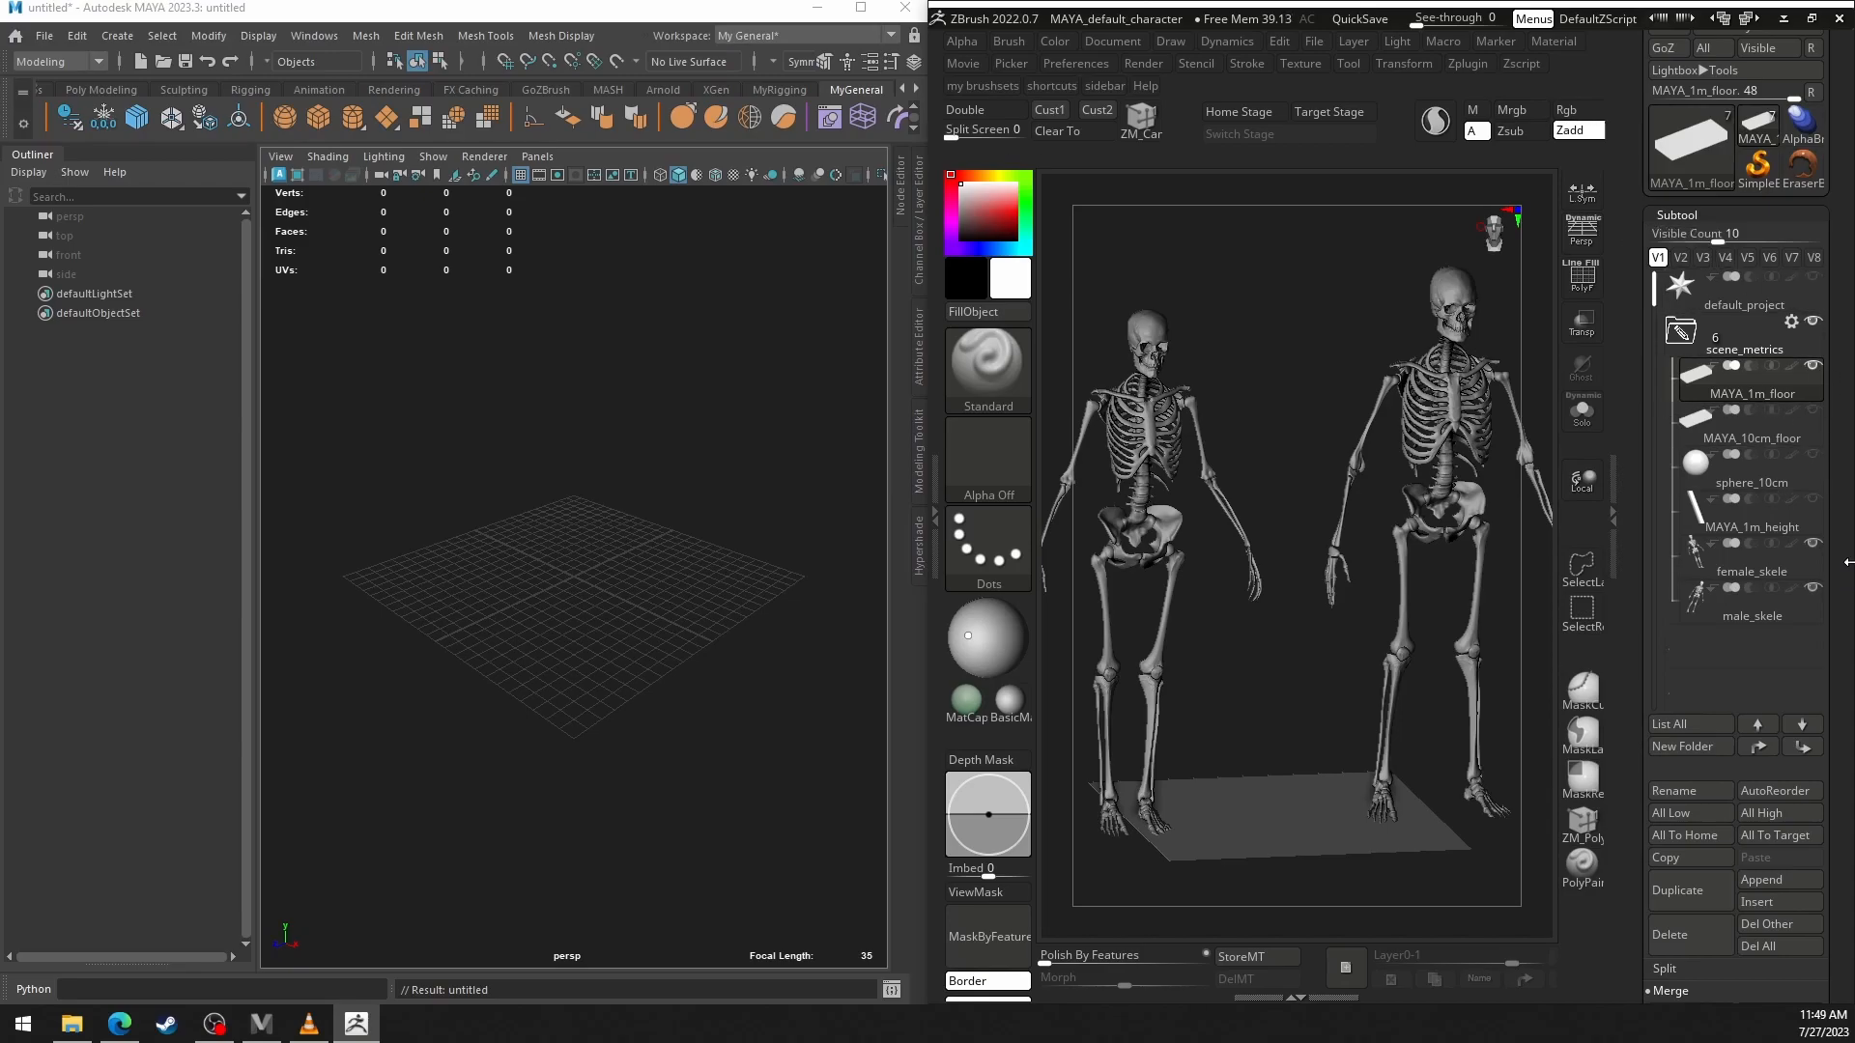
scroll(1814, 625, up, 2)
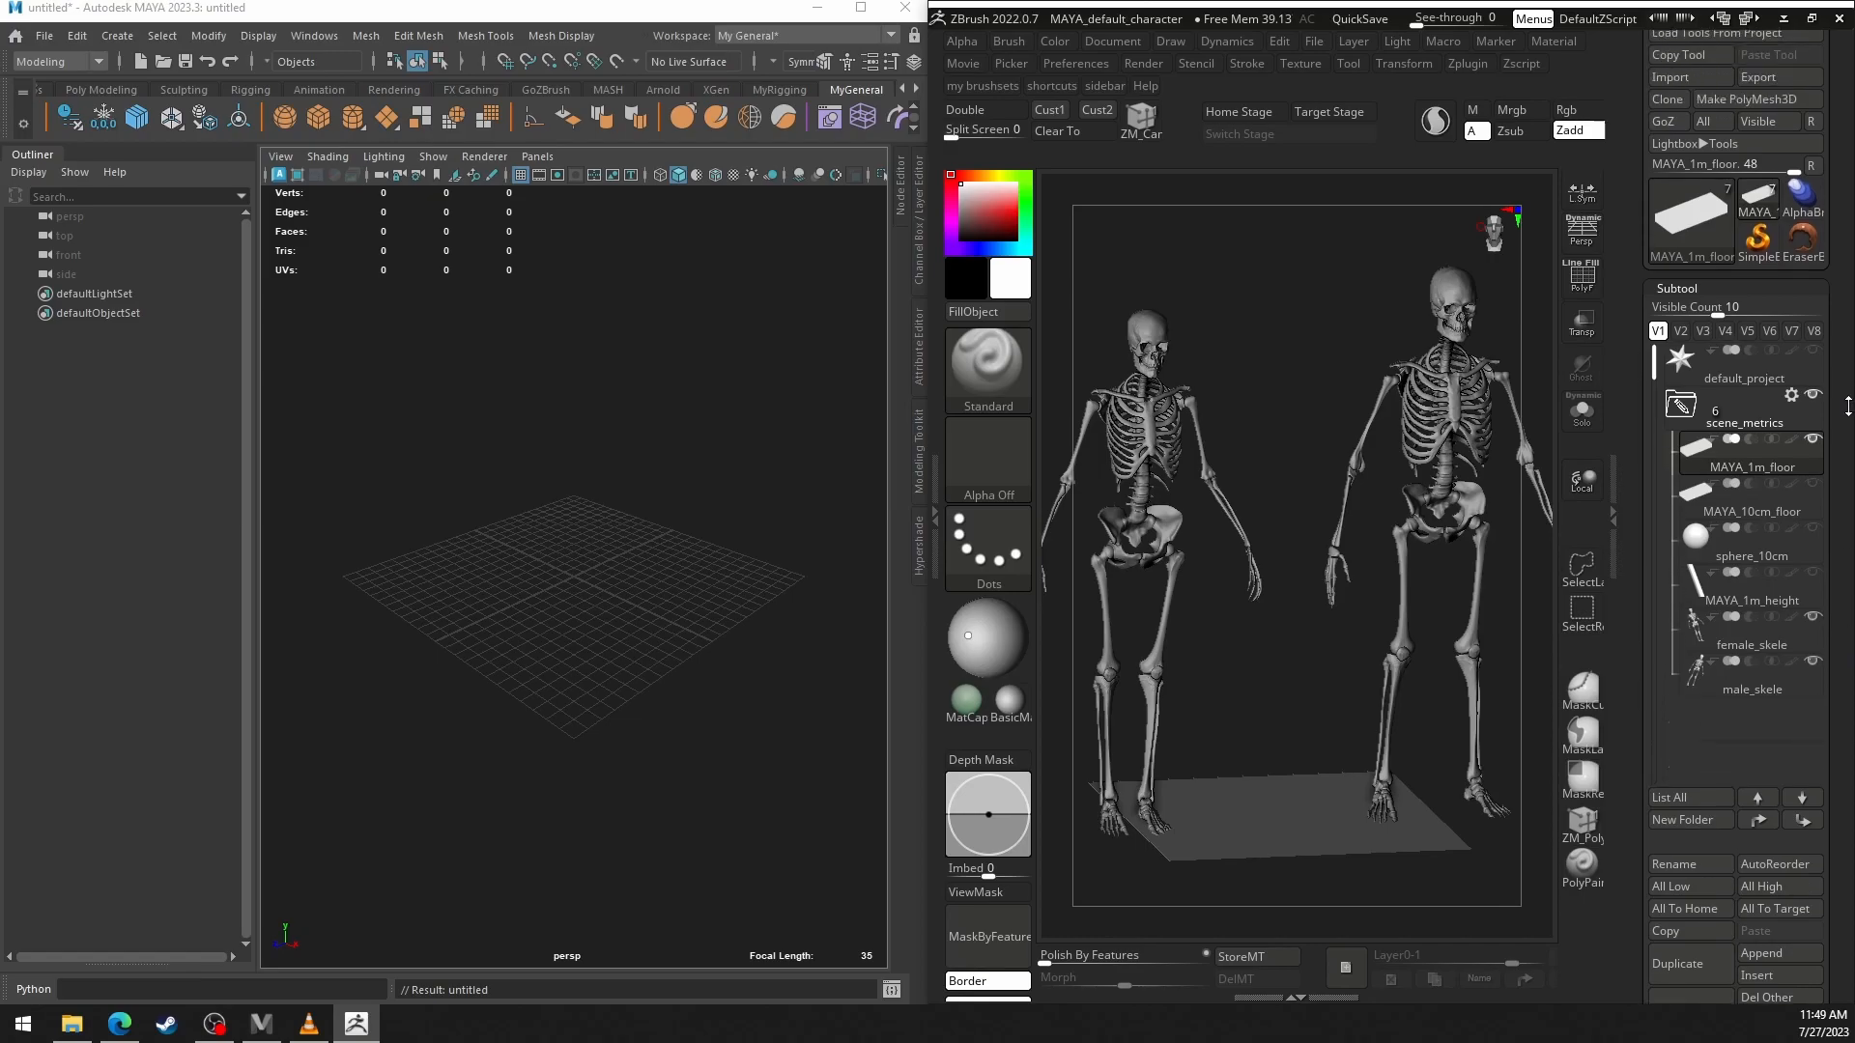
click(1814, 623)
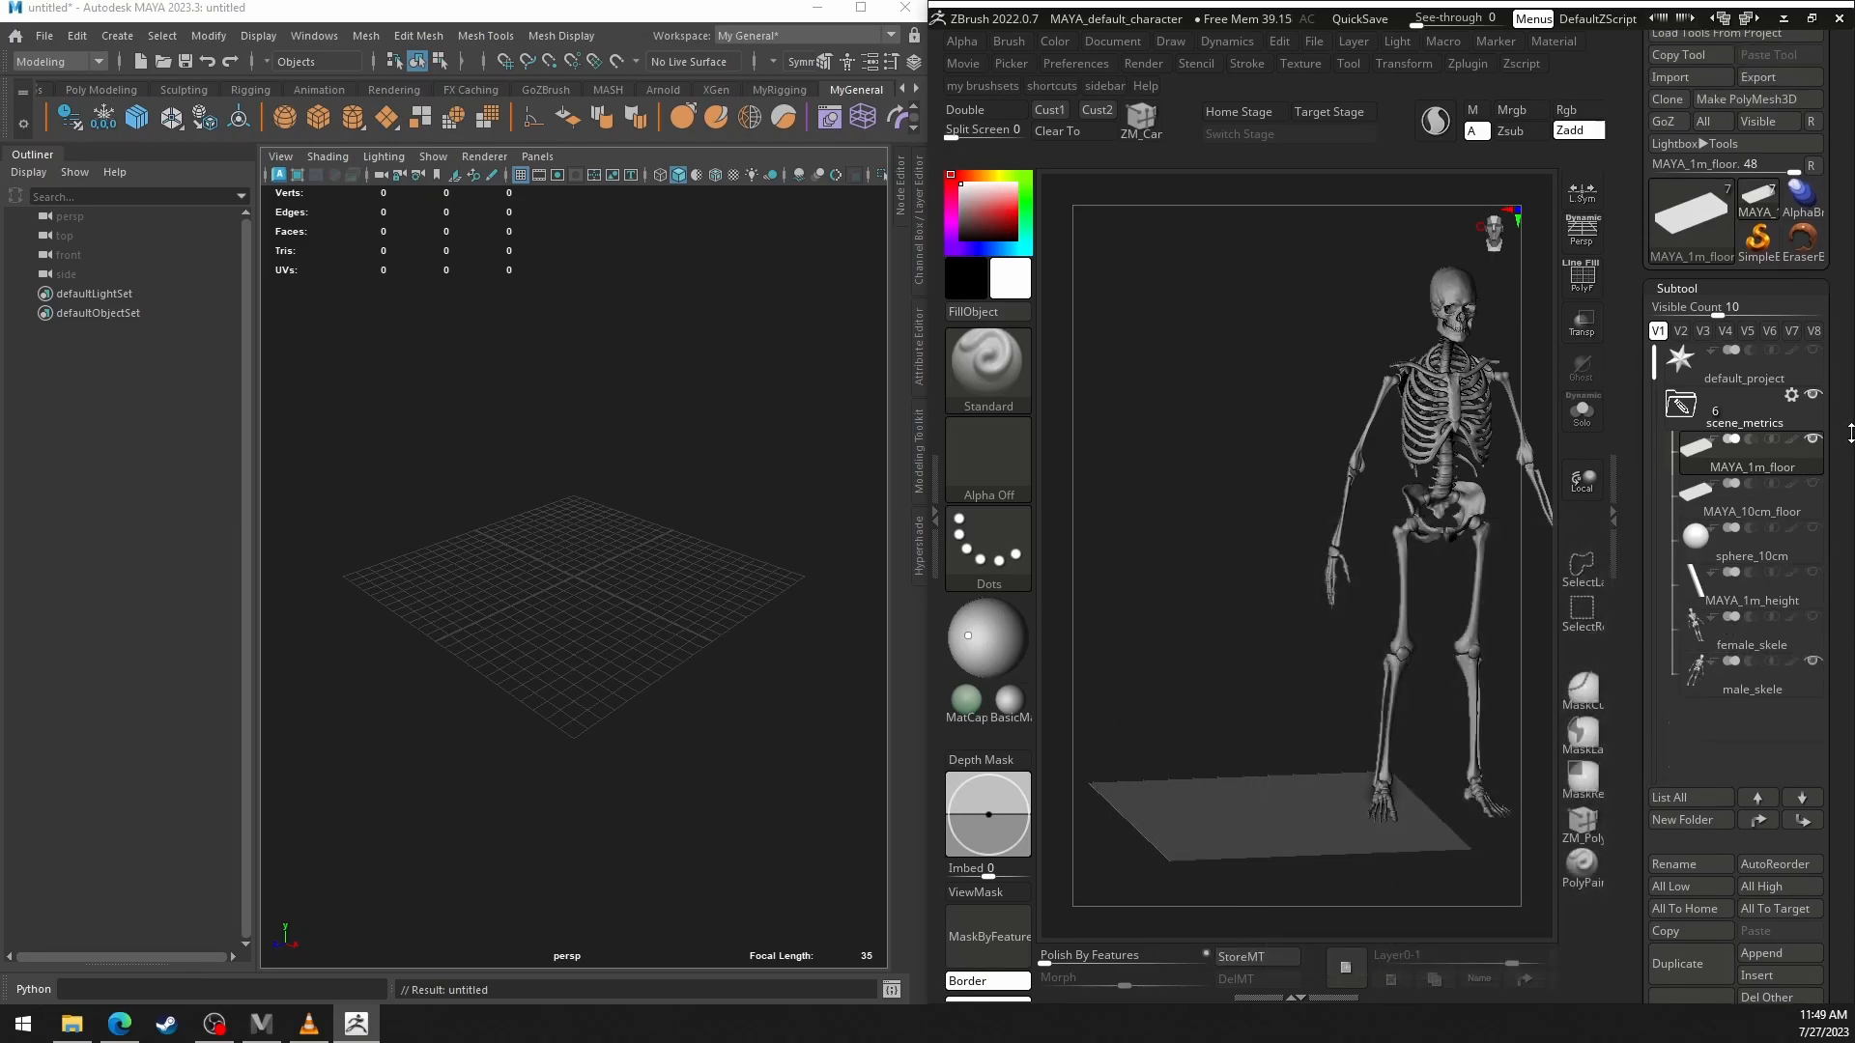
scroll(1851, 432, up, 2)
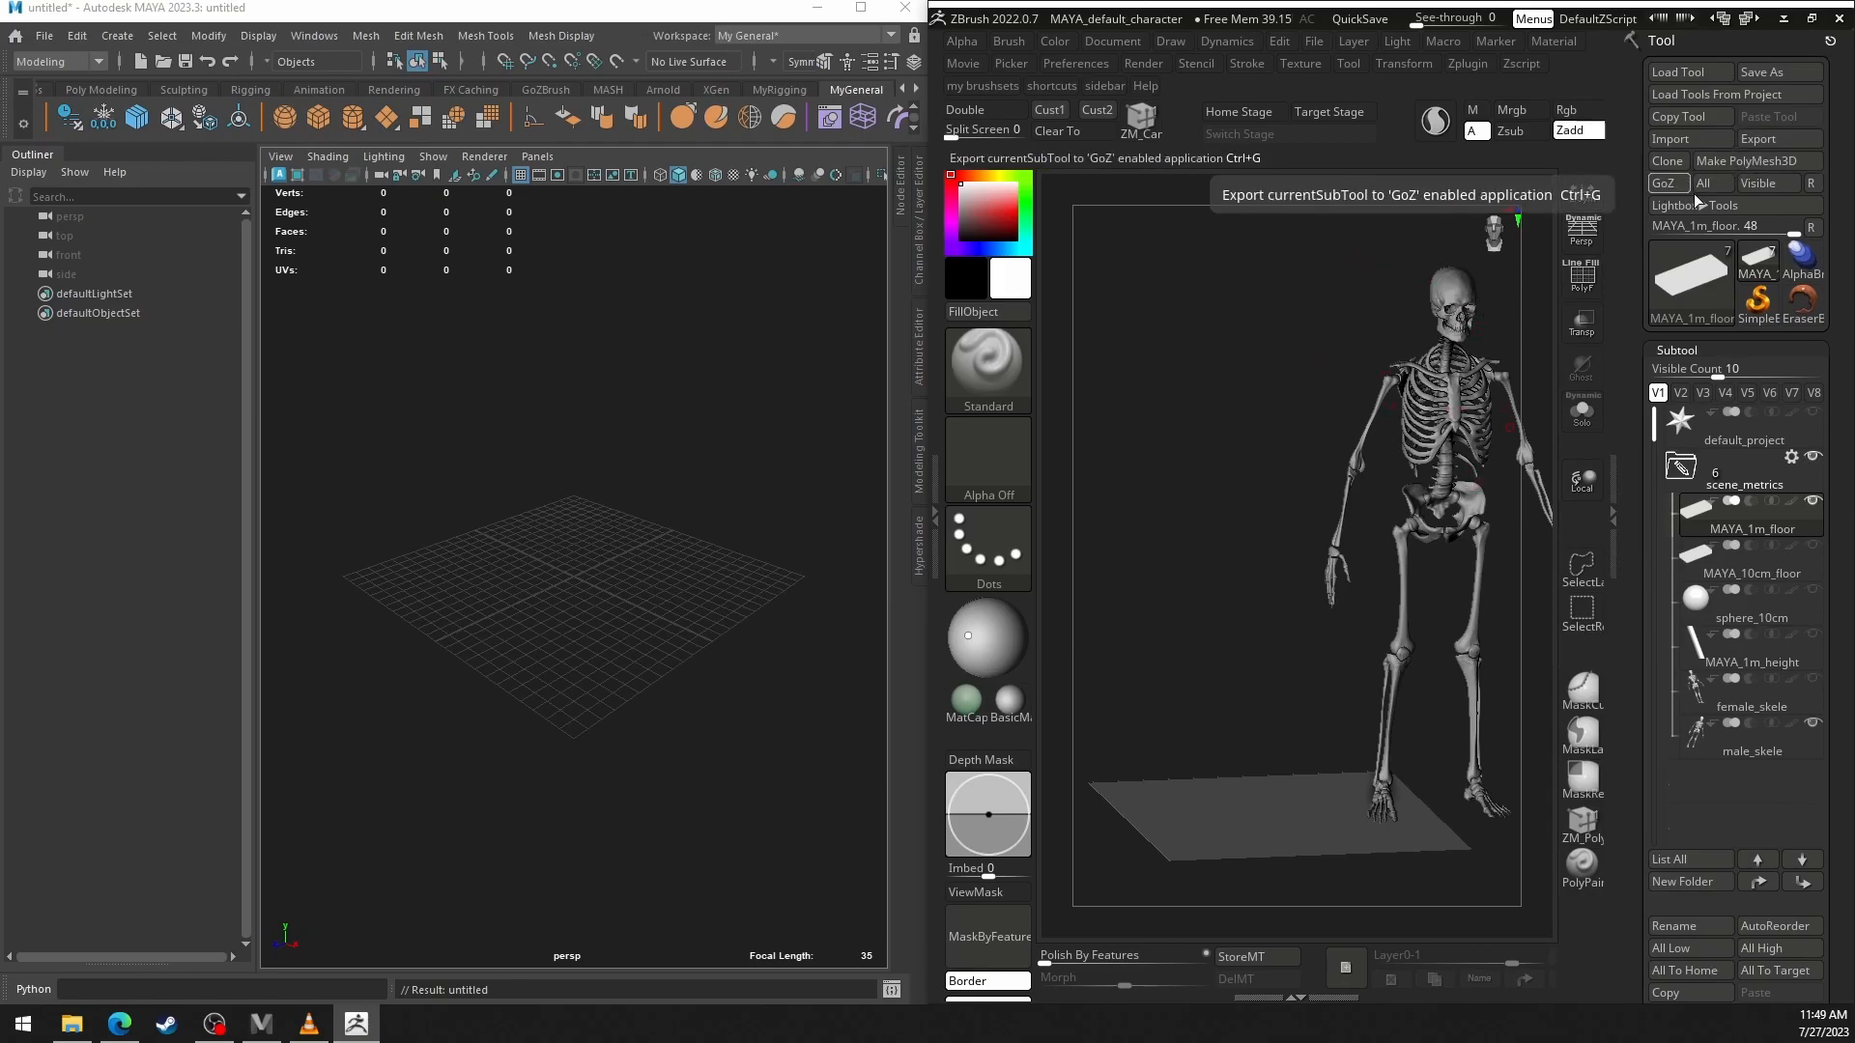
click(1777, 183)
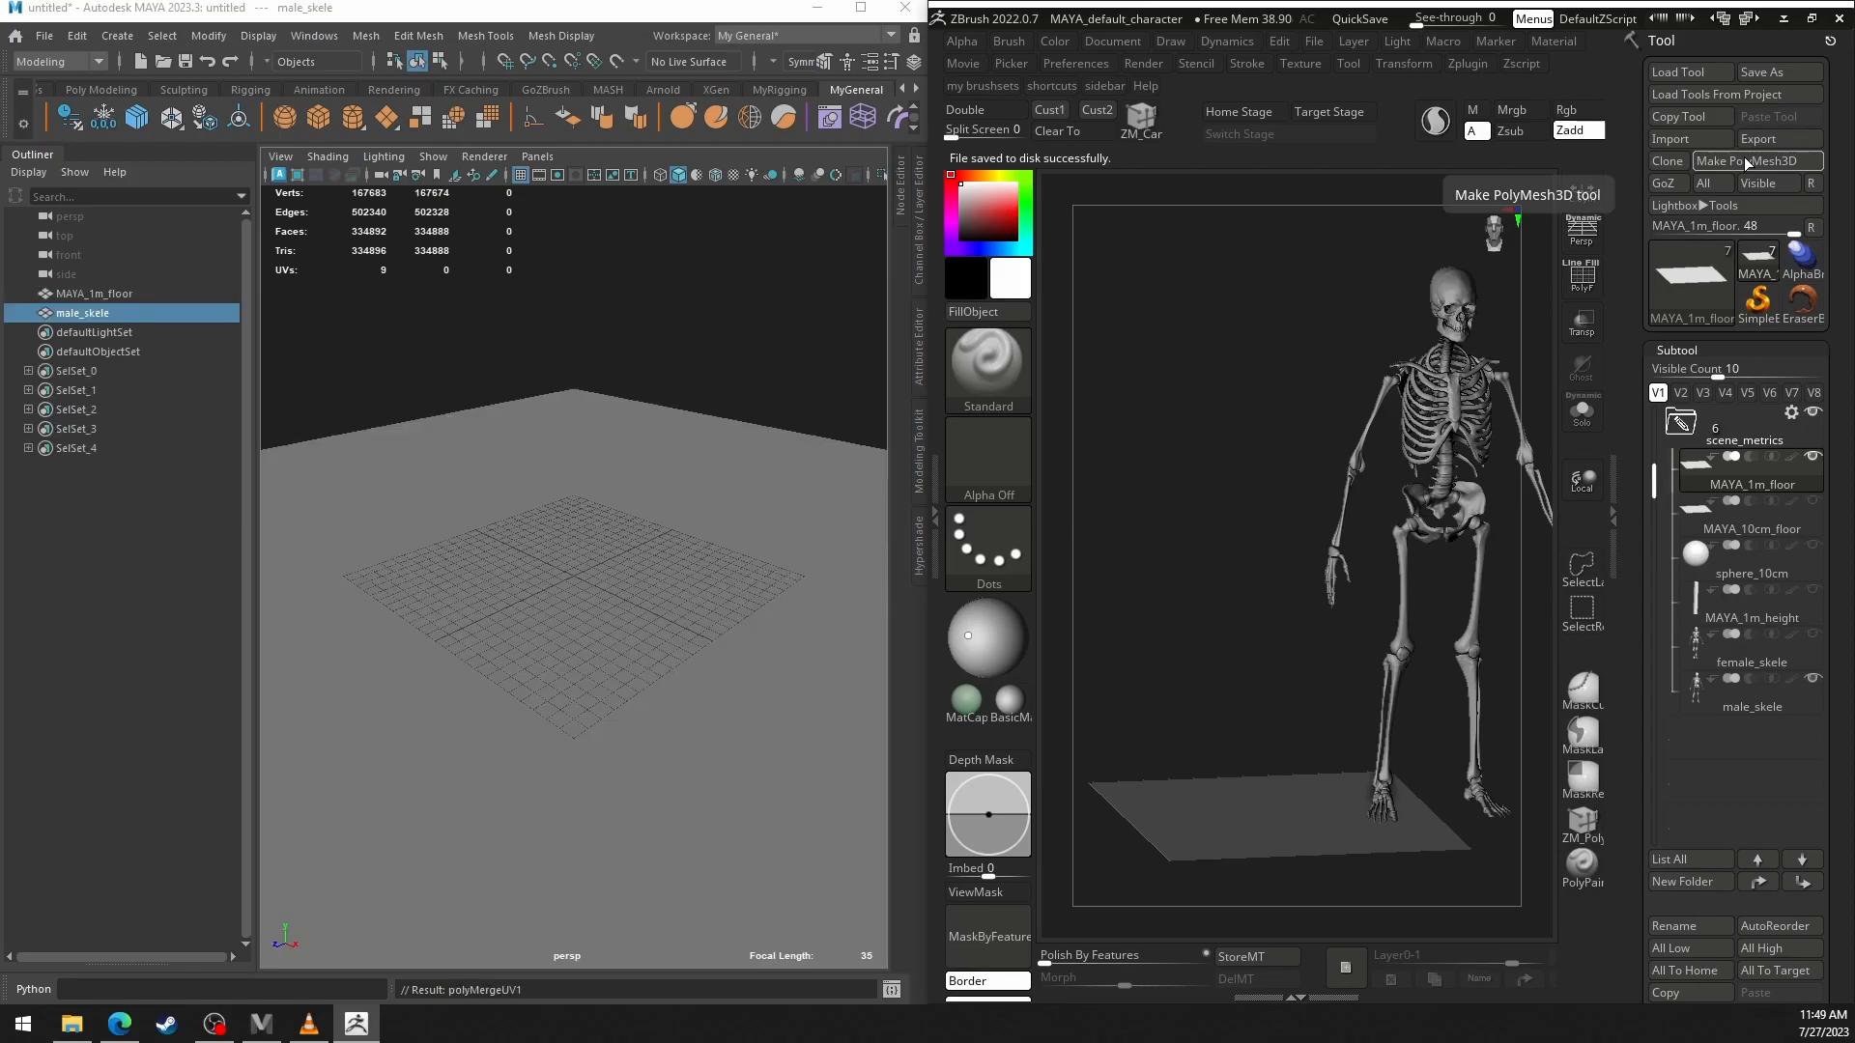
Switch to Maya, frame the imported male skeleton with its floor plane, and examine them from several angles.
alt+drag(688, 462, 675, 487)
key(f)
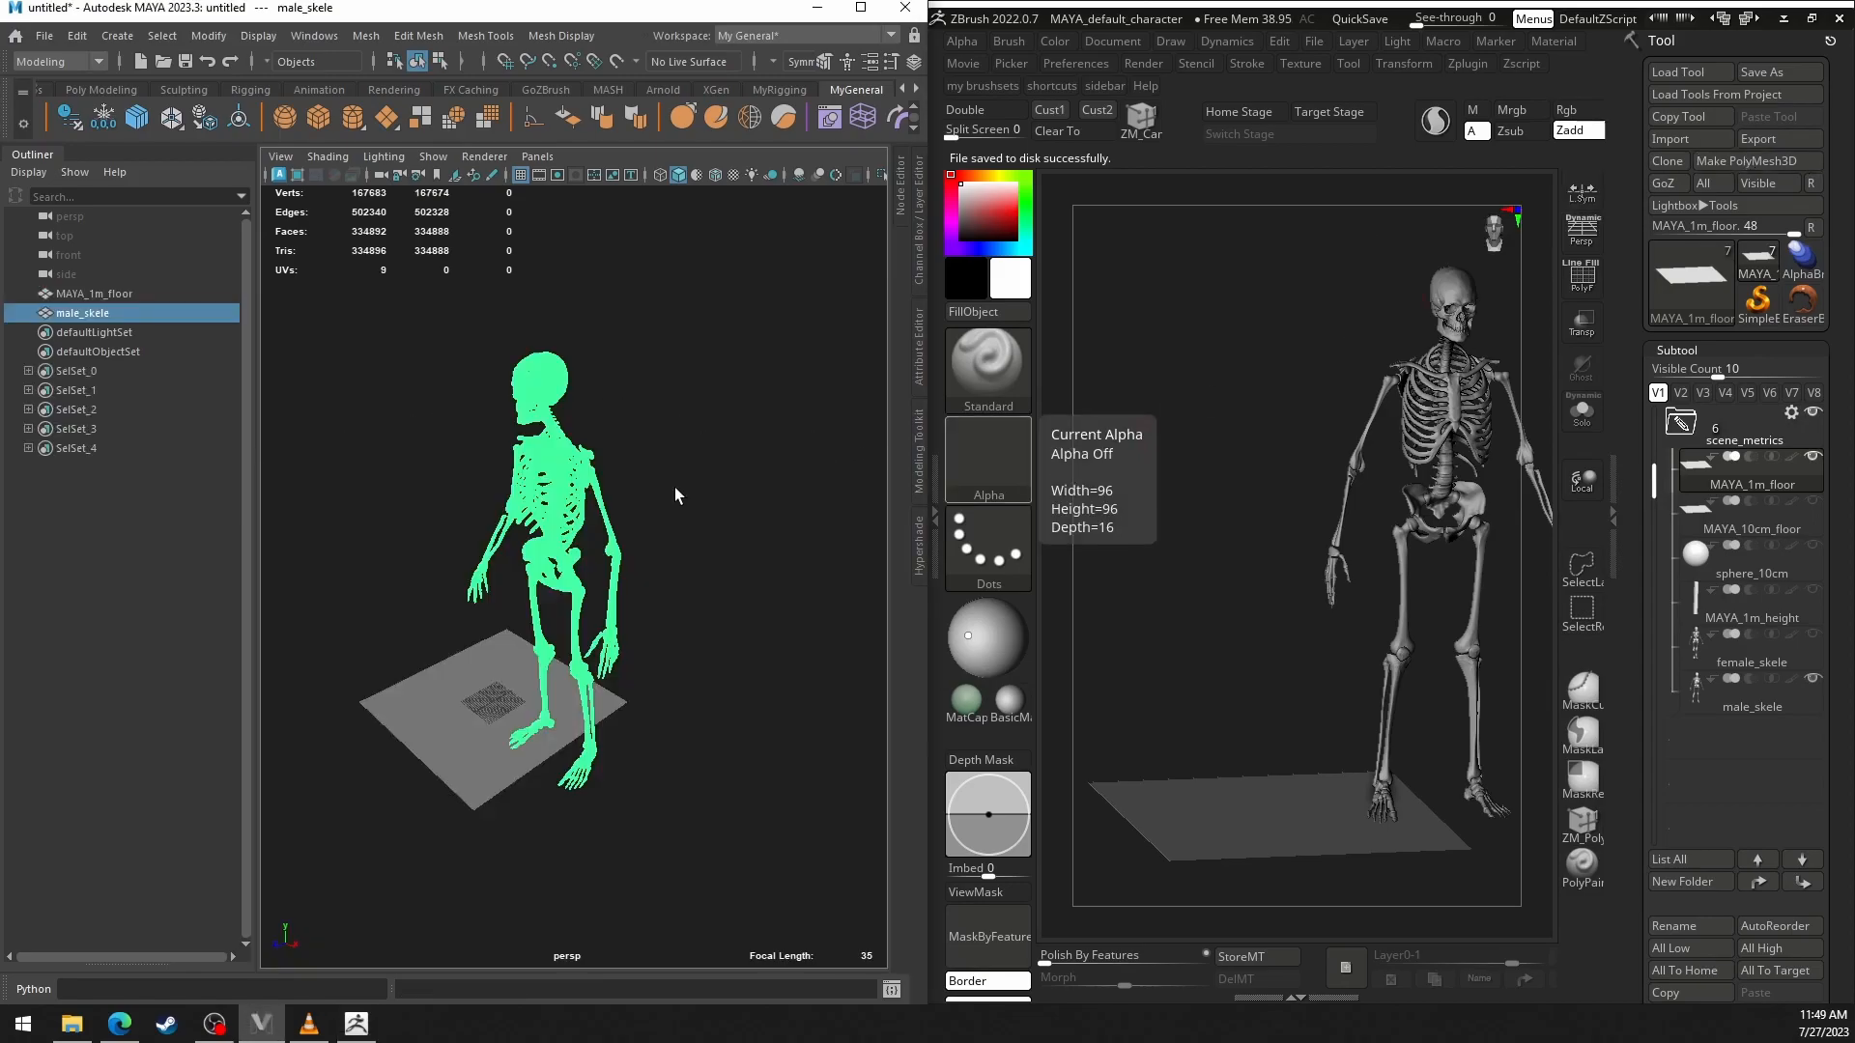
alt+middle_drag(683, 488, 720, 451)
alt+drag(721, 451, 815, 513)
click(750, 492)
alt+right_drag(775, 509, 813, 531)
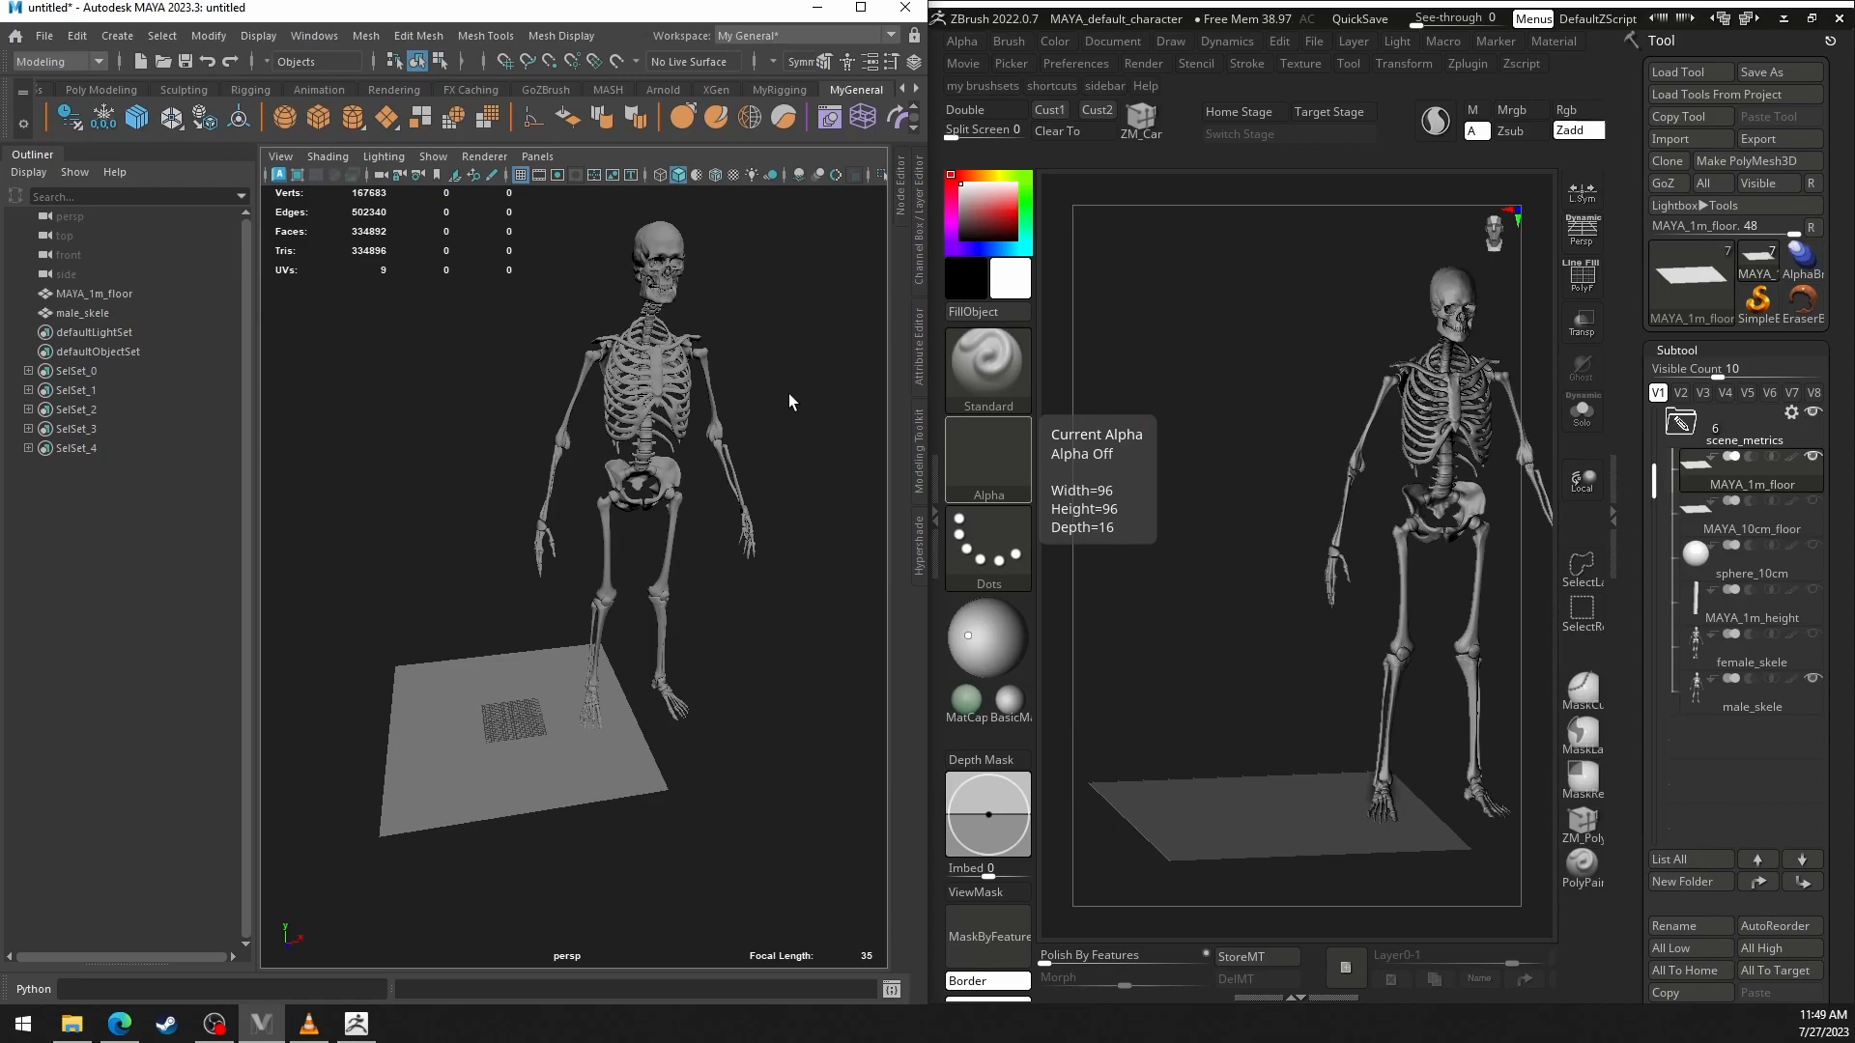
alt+middle_drag(784, 407, 812, 490)
alt+drag(738, 477, 658, 477)
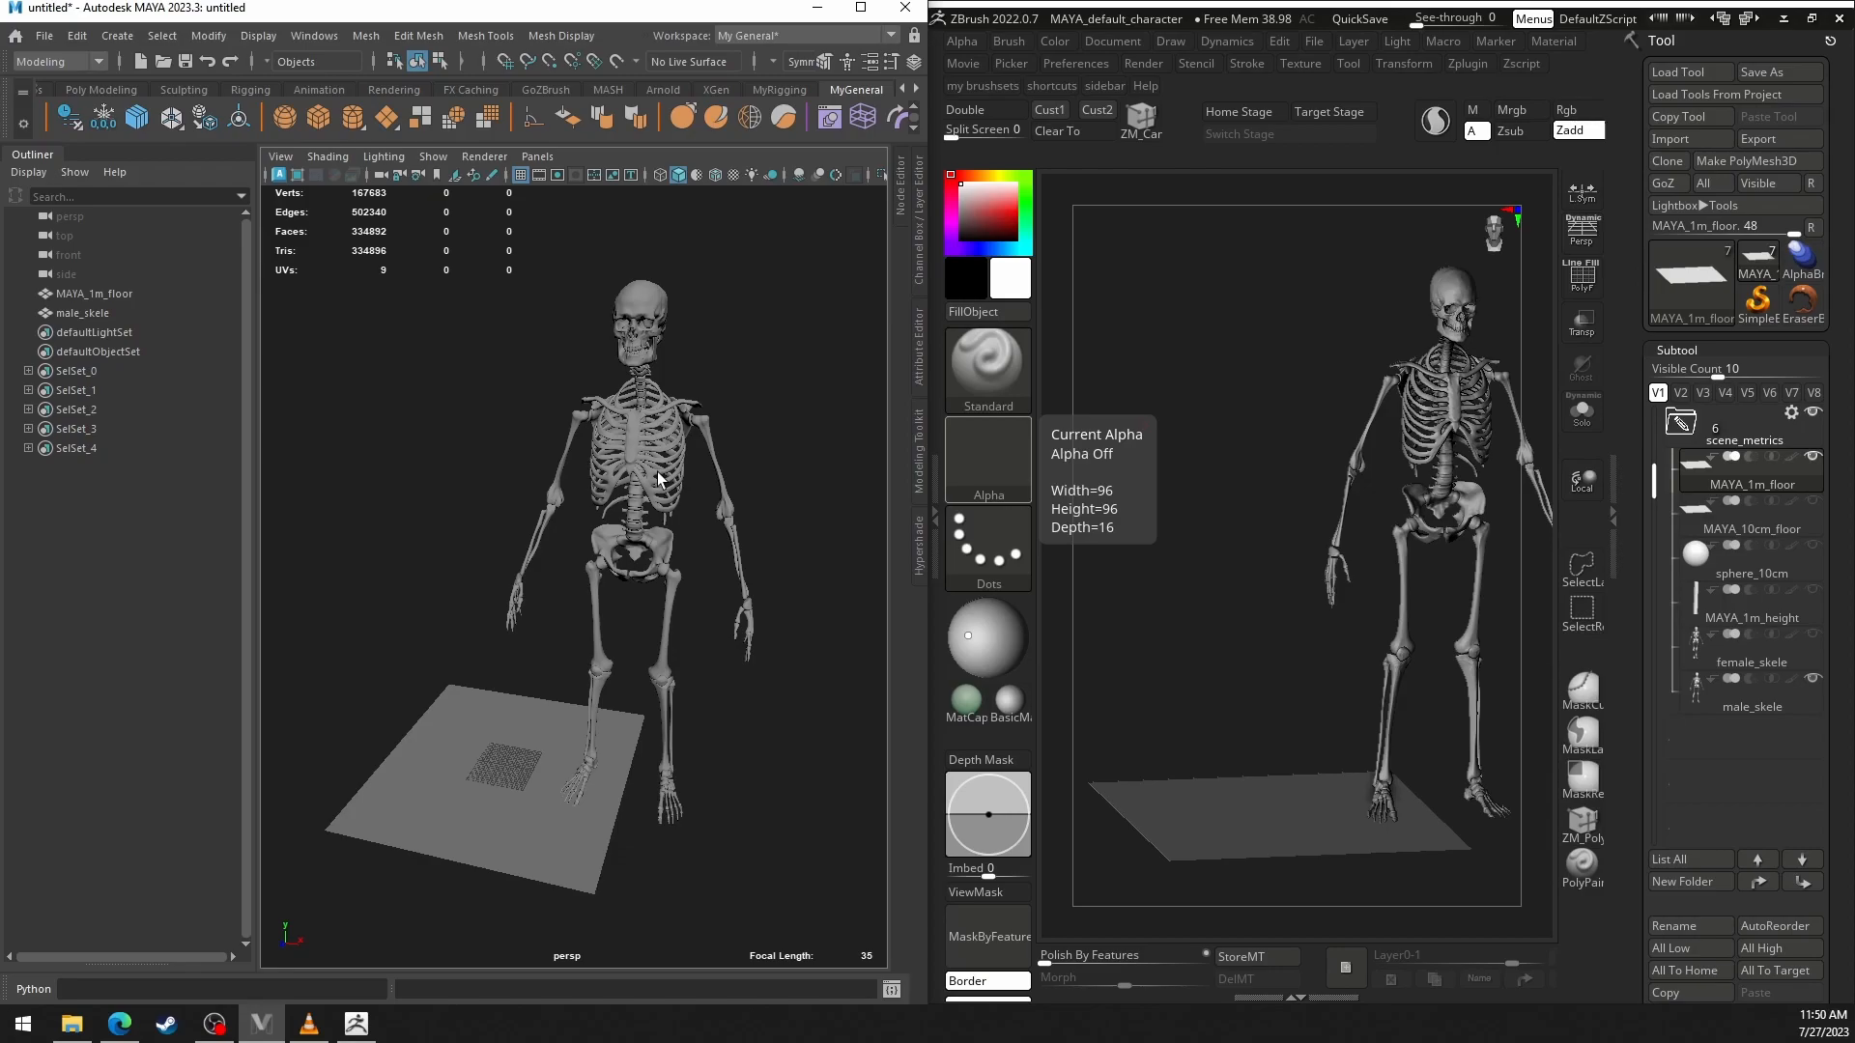
Pull part of the top of the male skeleton's skull outward into a pointed horn with the Move tool.
scroll(681, 329, up, 5)
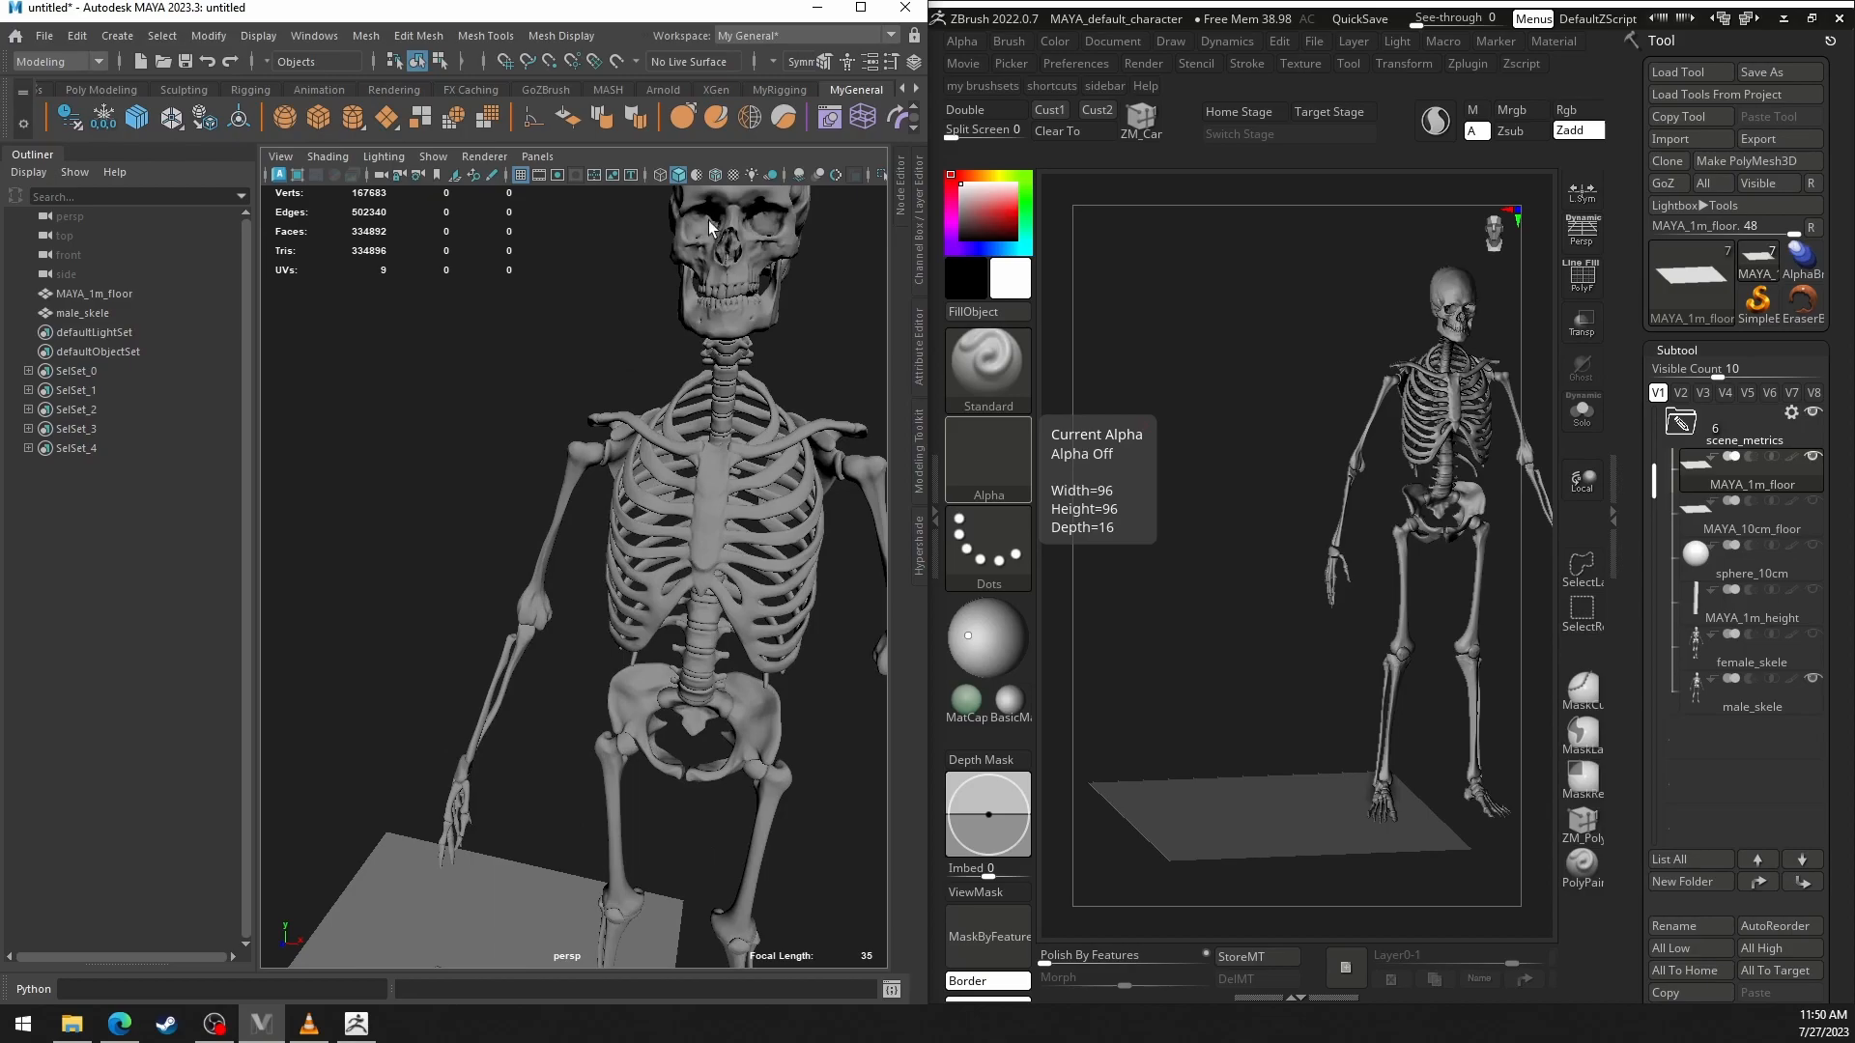
click(758, 268)
alt+middle_drag(758, 268, 609, 406)
alt+drag(608, 406, 602, 435)
alt+right_drag(574, 476, 584, 453)
right_drag(584, 452, 584, 510)
click(597, 435)
alt+drag(627, 498, 638, 455)
alt+drag(637, 304, 646, 339)
key(w)
alt+middle_drag(646, 338, 652, 410)
drag(659, 414, 678, 391)
key(q)
click(748, 442)
Send the whole edited male_skele object back to ZBrush with GoZ and bring the imported skeleton into view.
alt+drag(706, 476, 713, 429)
right_drag(714, 430, 784, 407)
alt+middle_drag(699, 544, 716, 429)
alt+right_drag(716, 429, 615, 482)
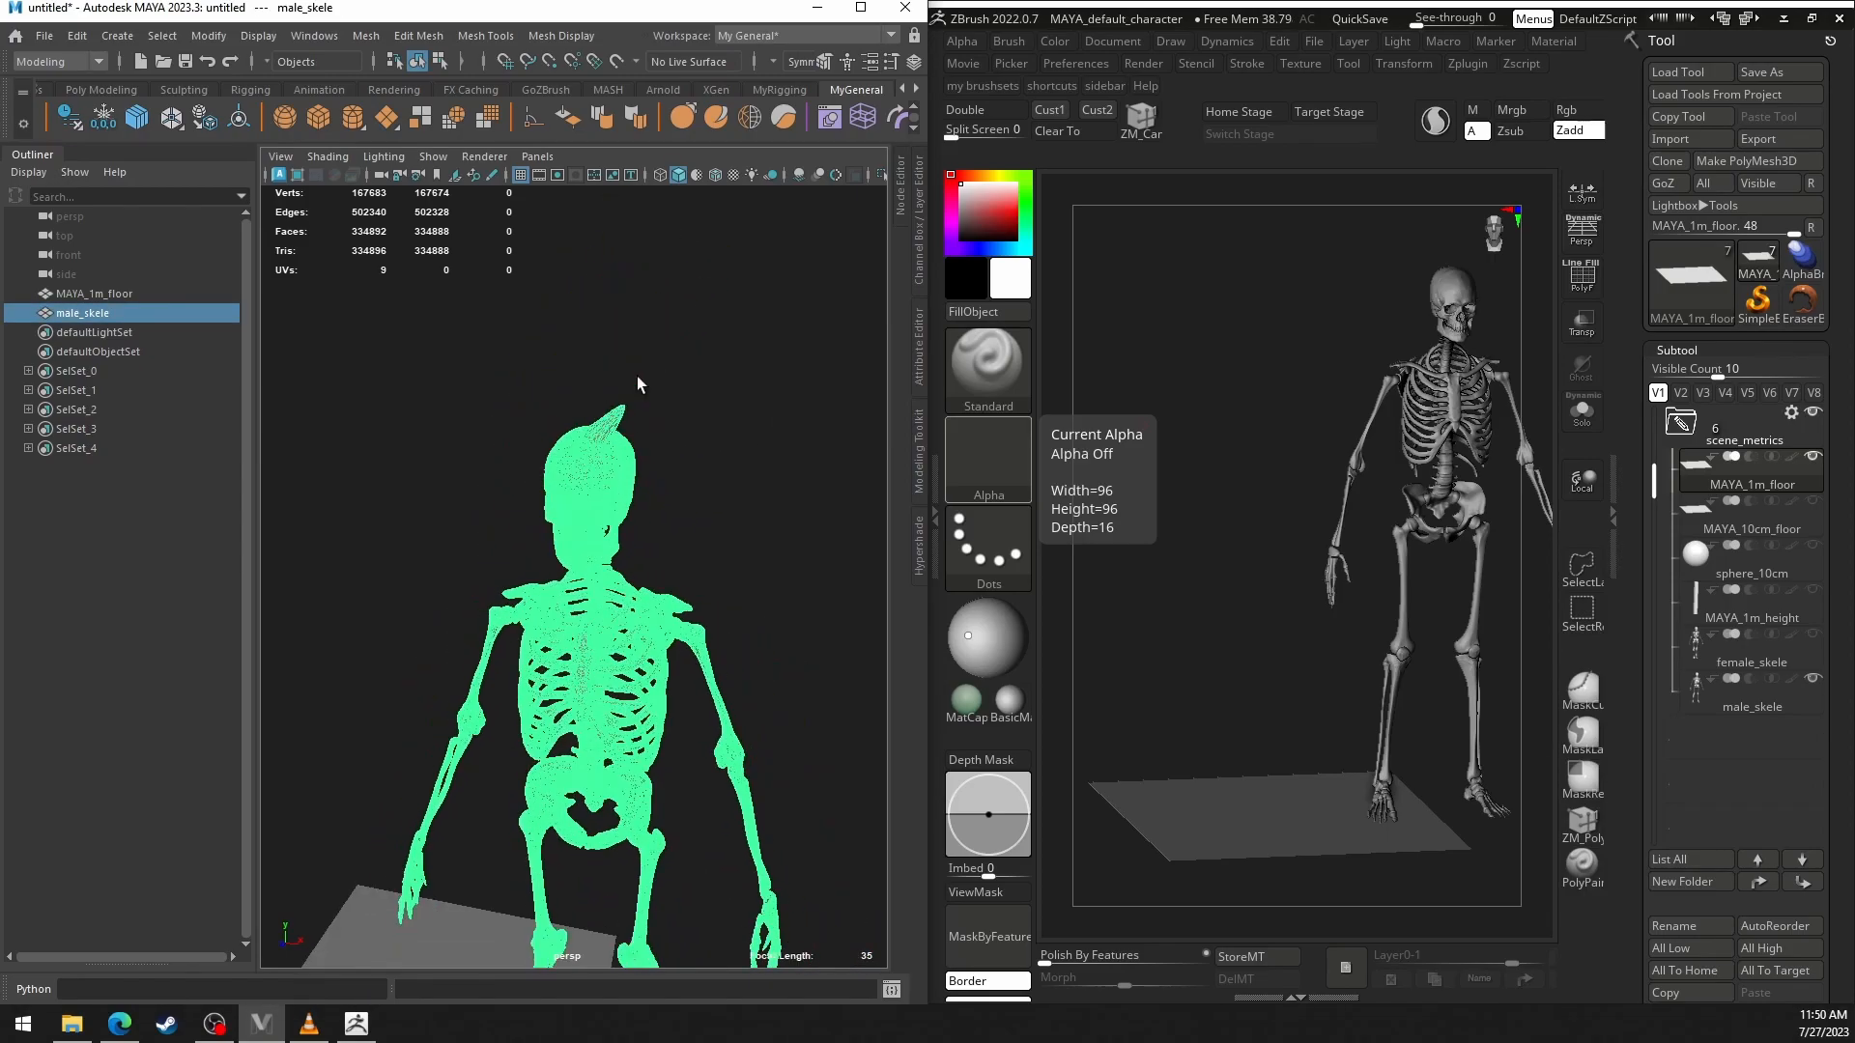
click(914, 130)
click(914, 130)
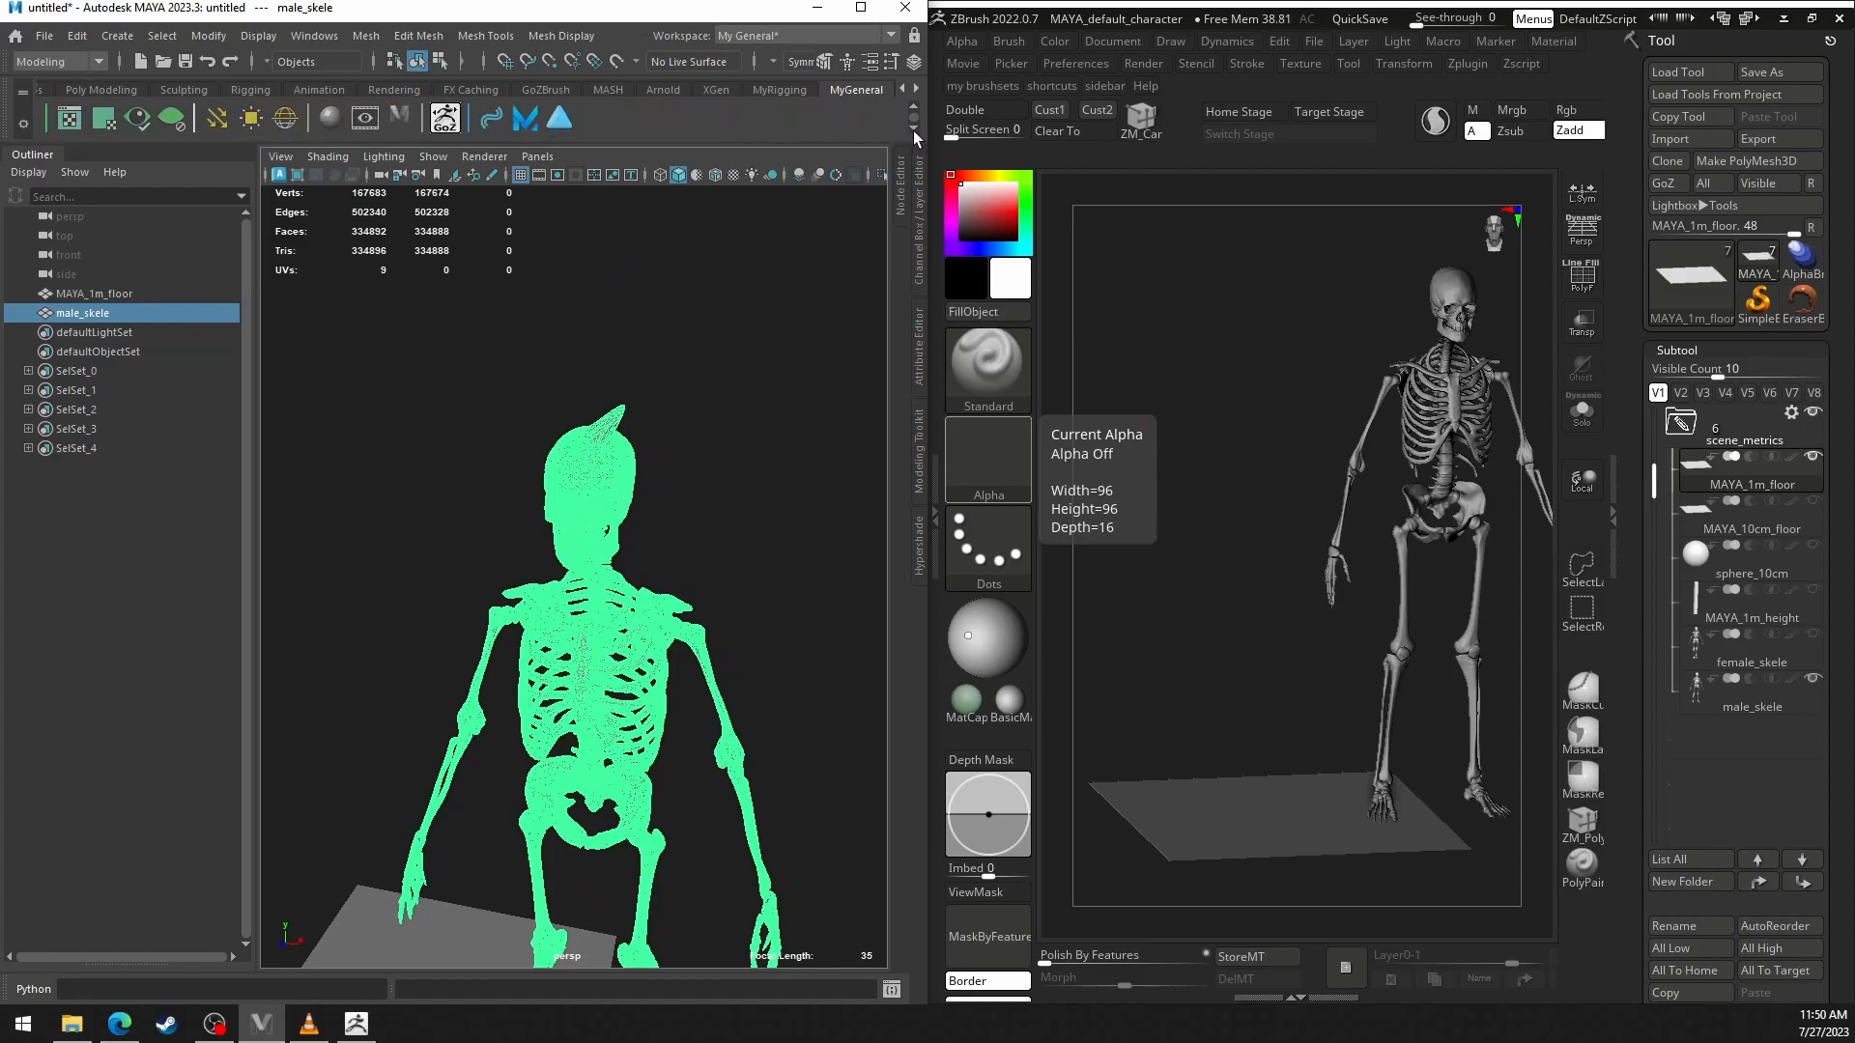
click(450, 122)
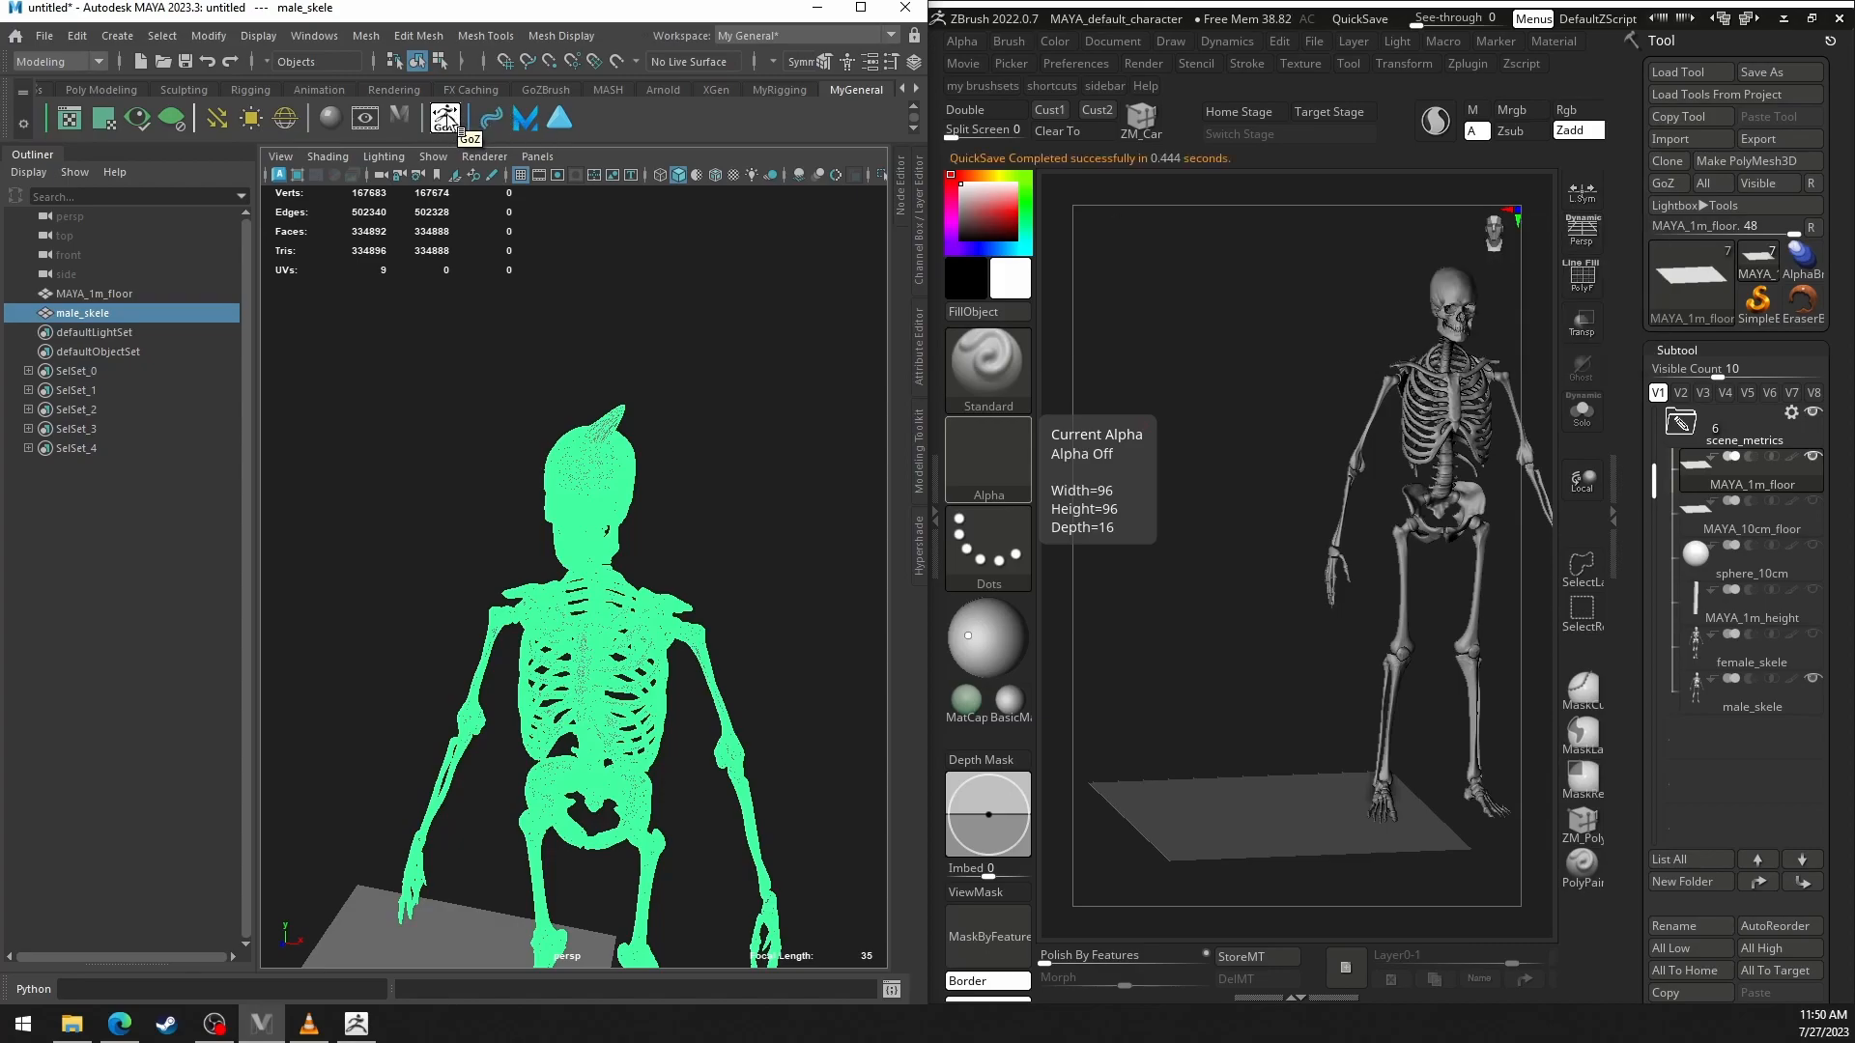
click(445, 124)
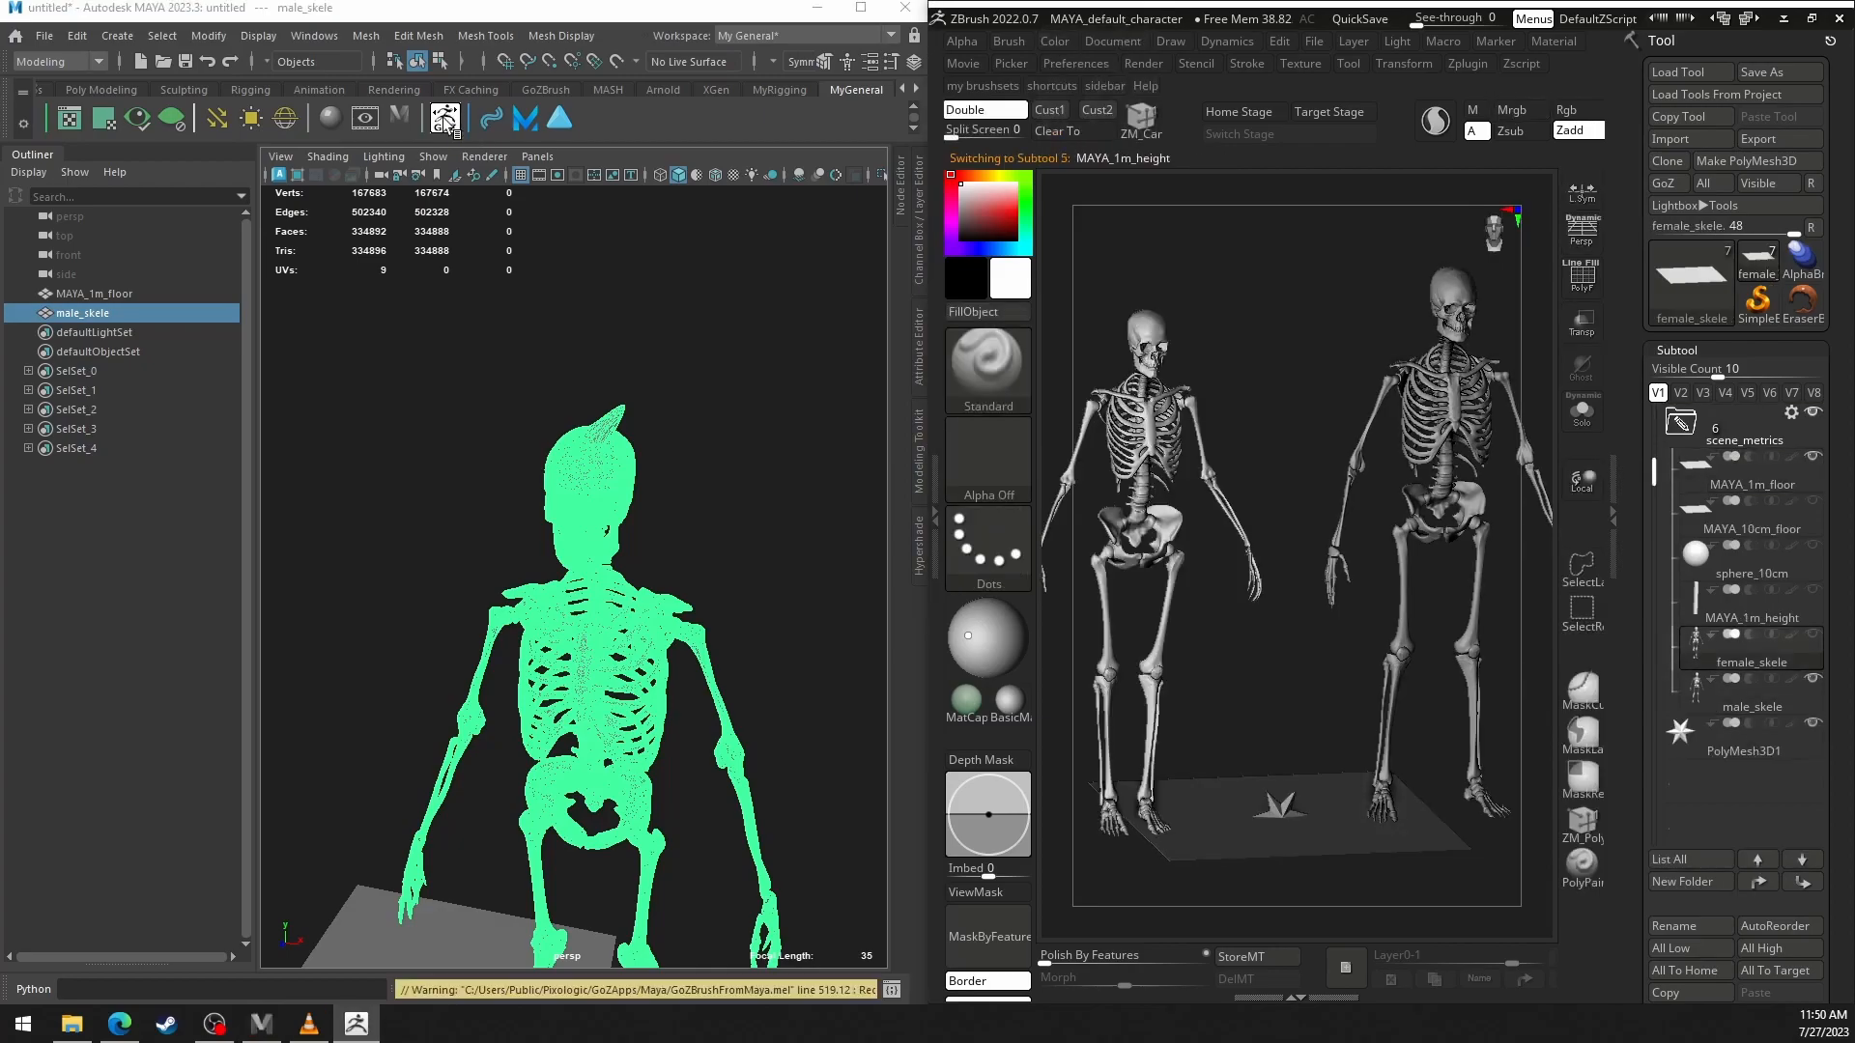
mouse_move(1424, 507)
right_down()
mouse_move(1417, 488)
mouse_move(1364, 541)
mouse_move(1402, 543)
mouse_move(1424, 506)
right_up()
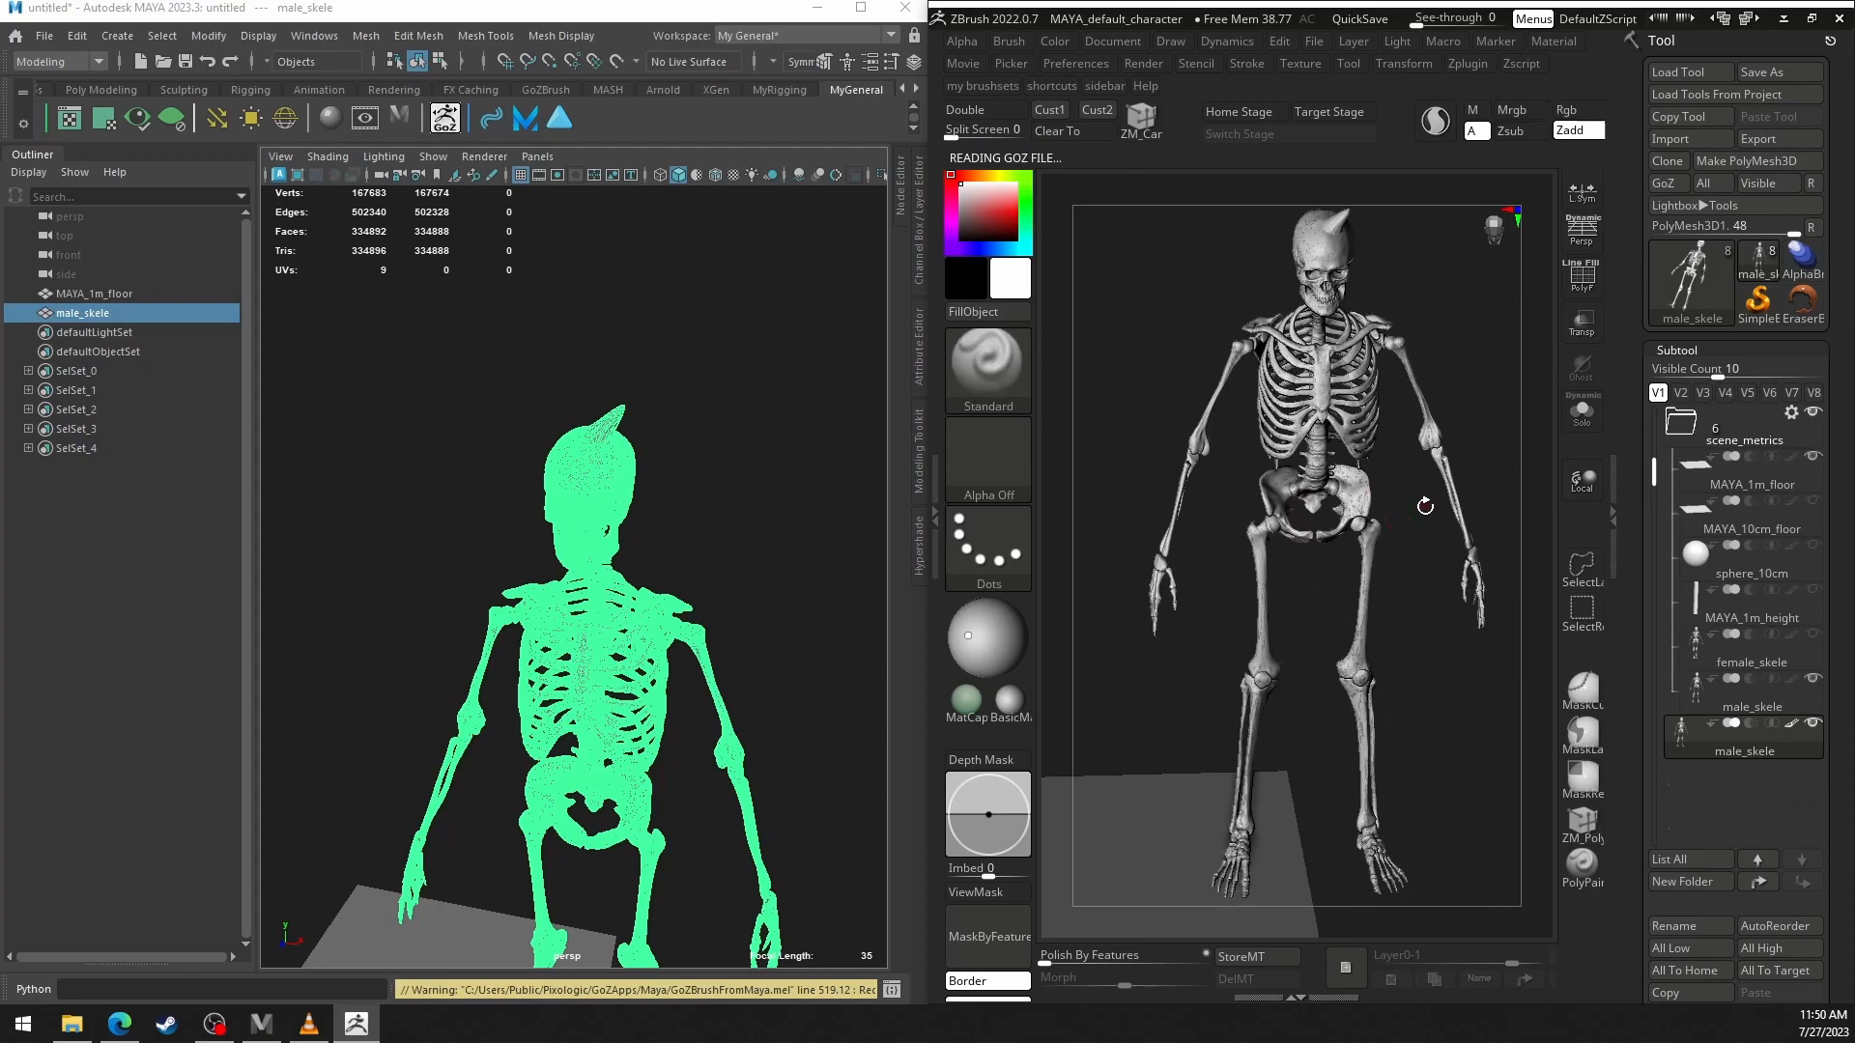
alt+right_drag(1431, 410, 1324, 407)
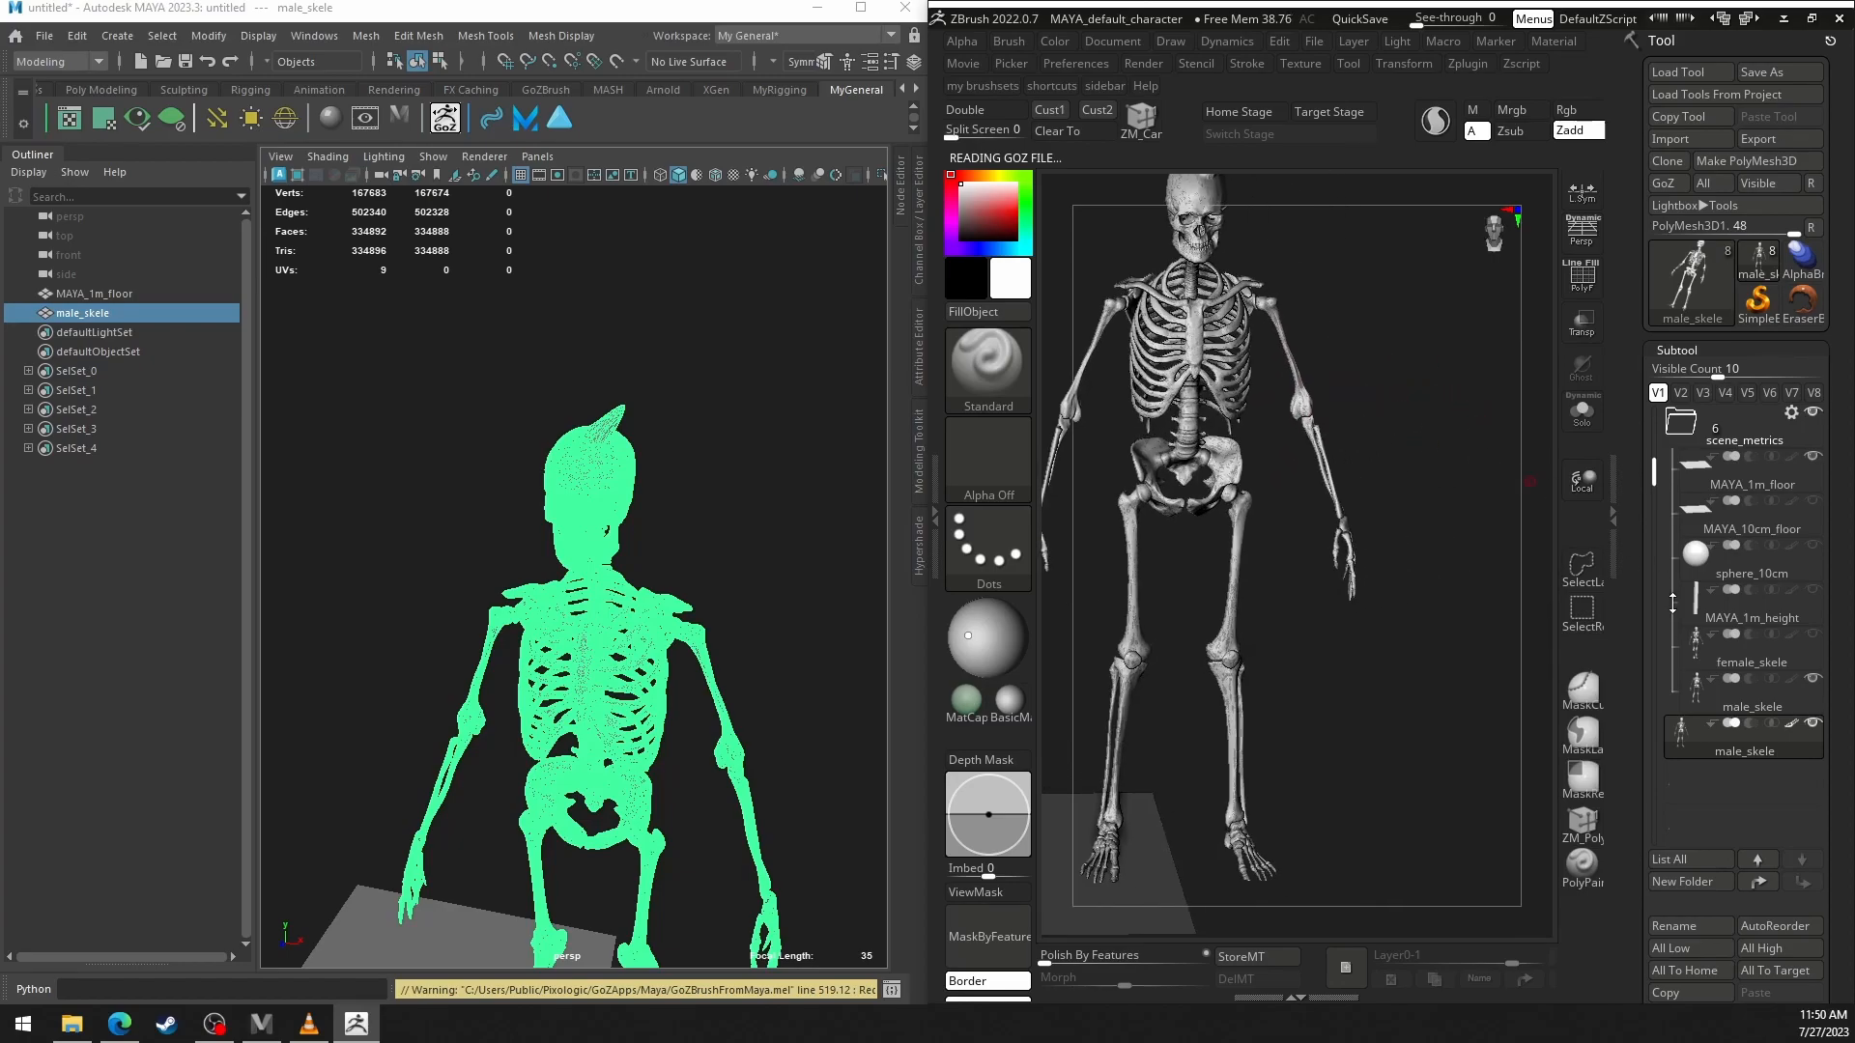
click(1584, 829)
key(space)
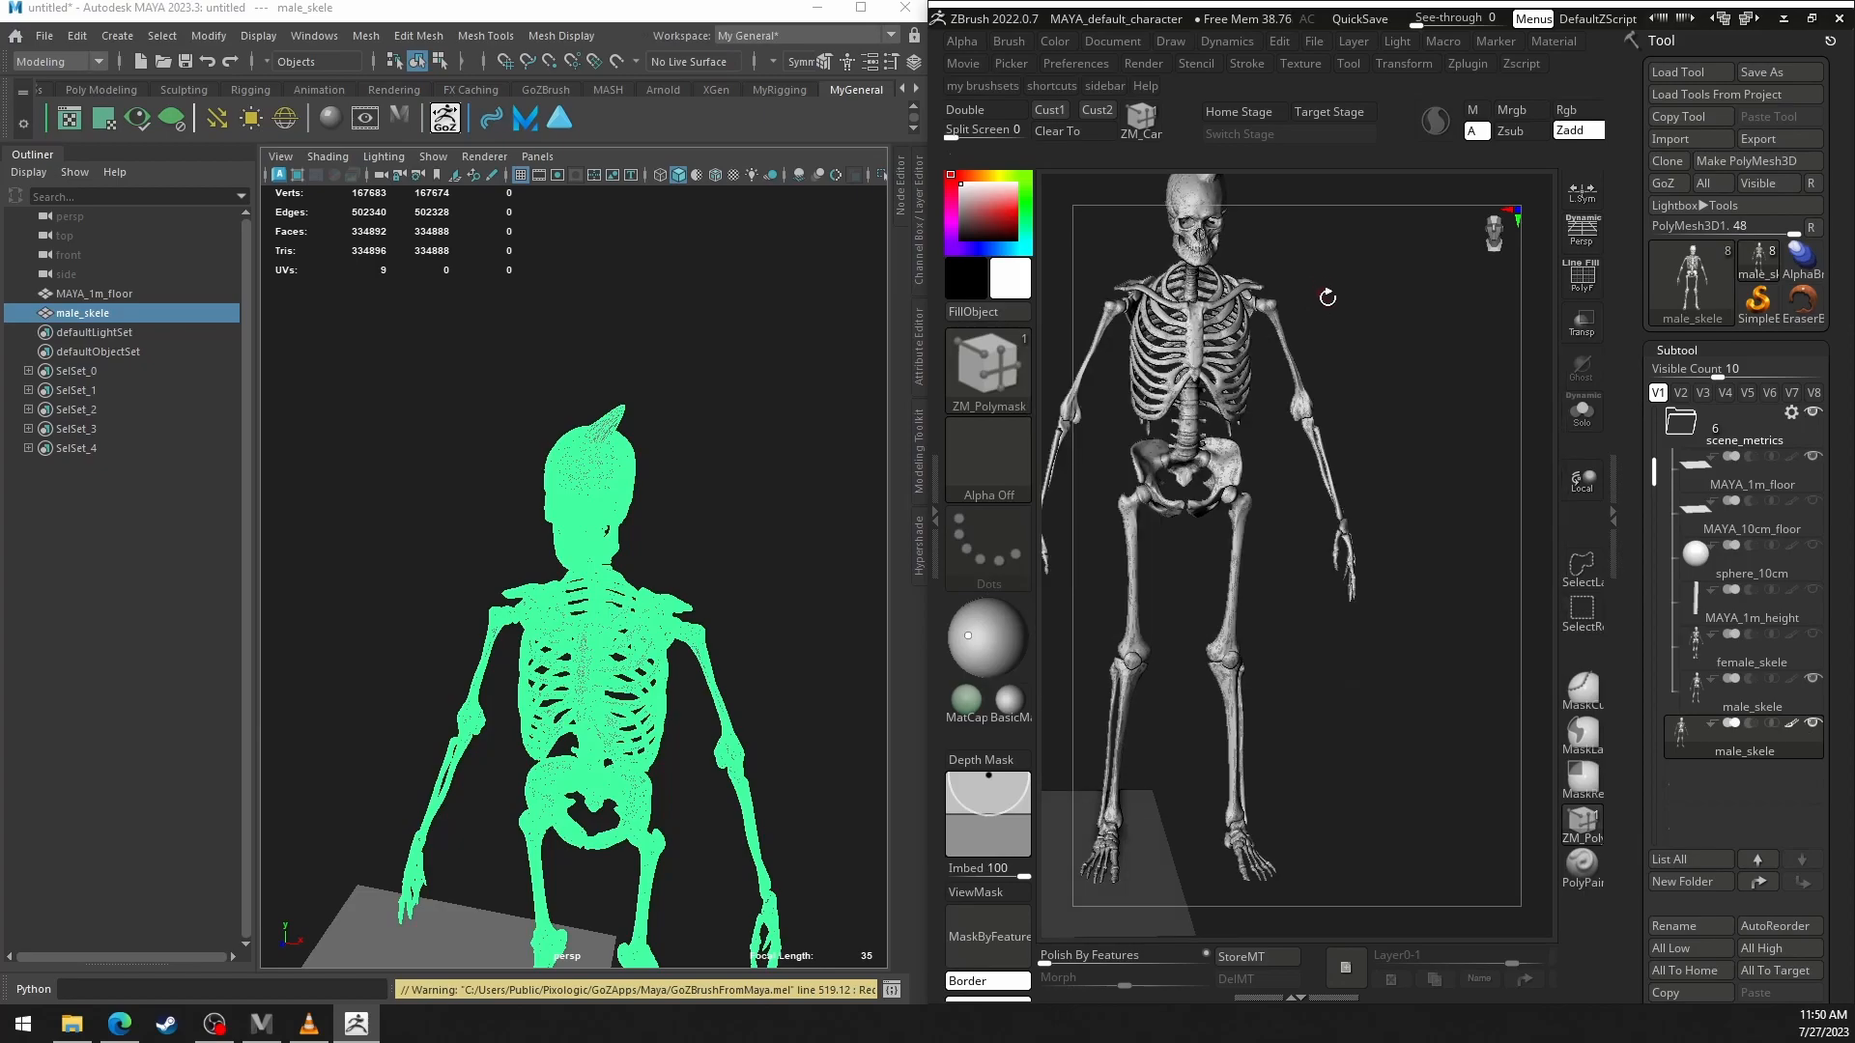
key(space)
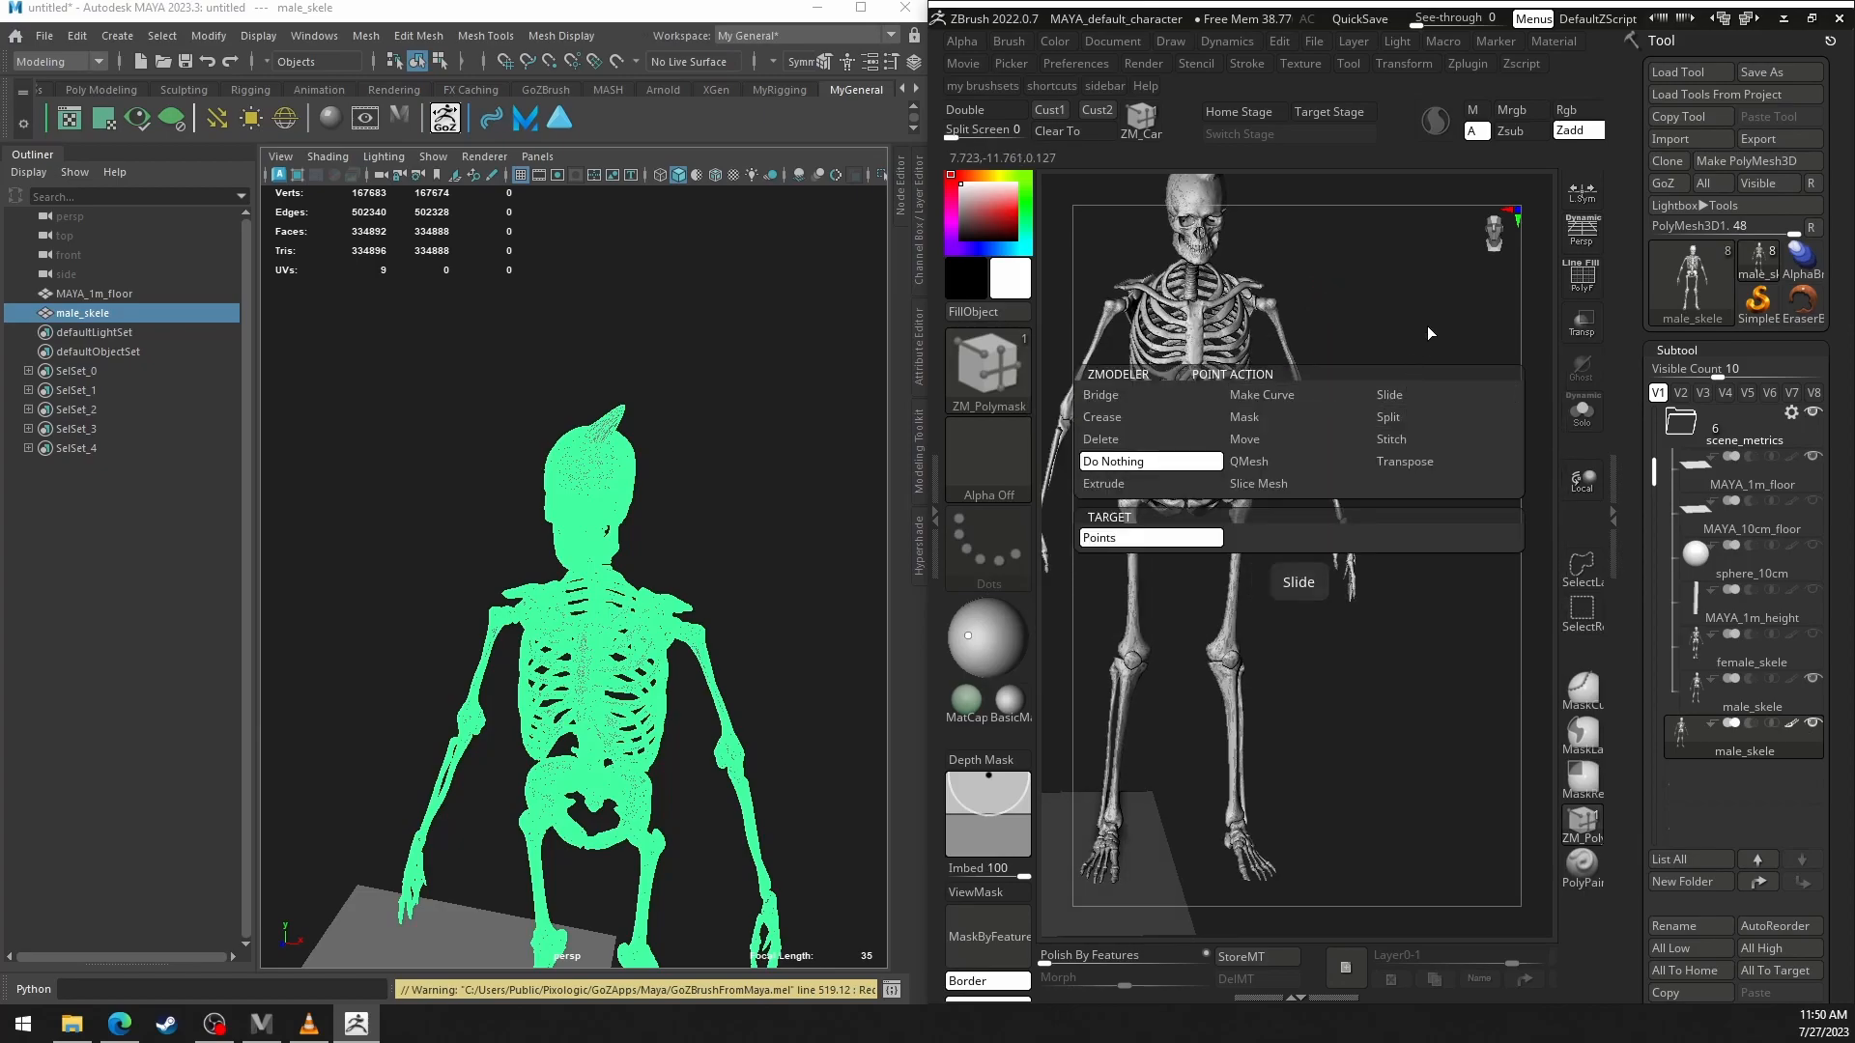
key(space)
Pull a second horn out of the skull with the Move brush and send the mesh to Maya with GoZ.
alt+drag(1391, 339, 1386, 425)
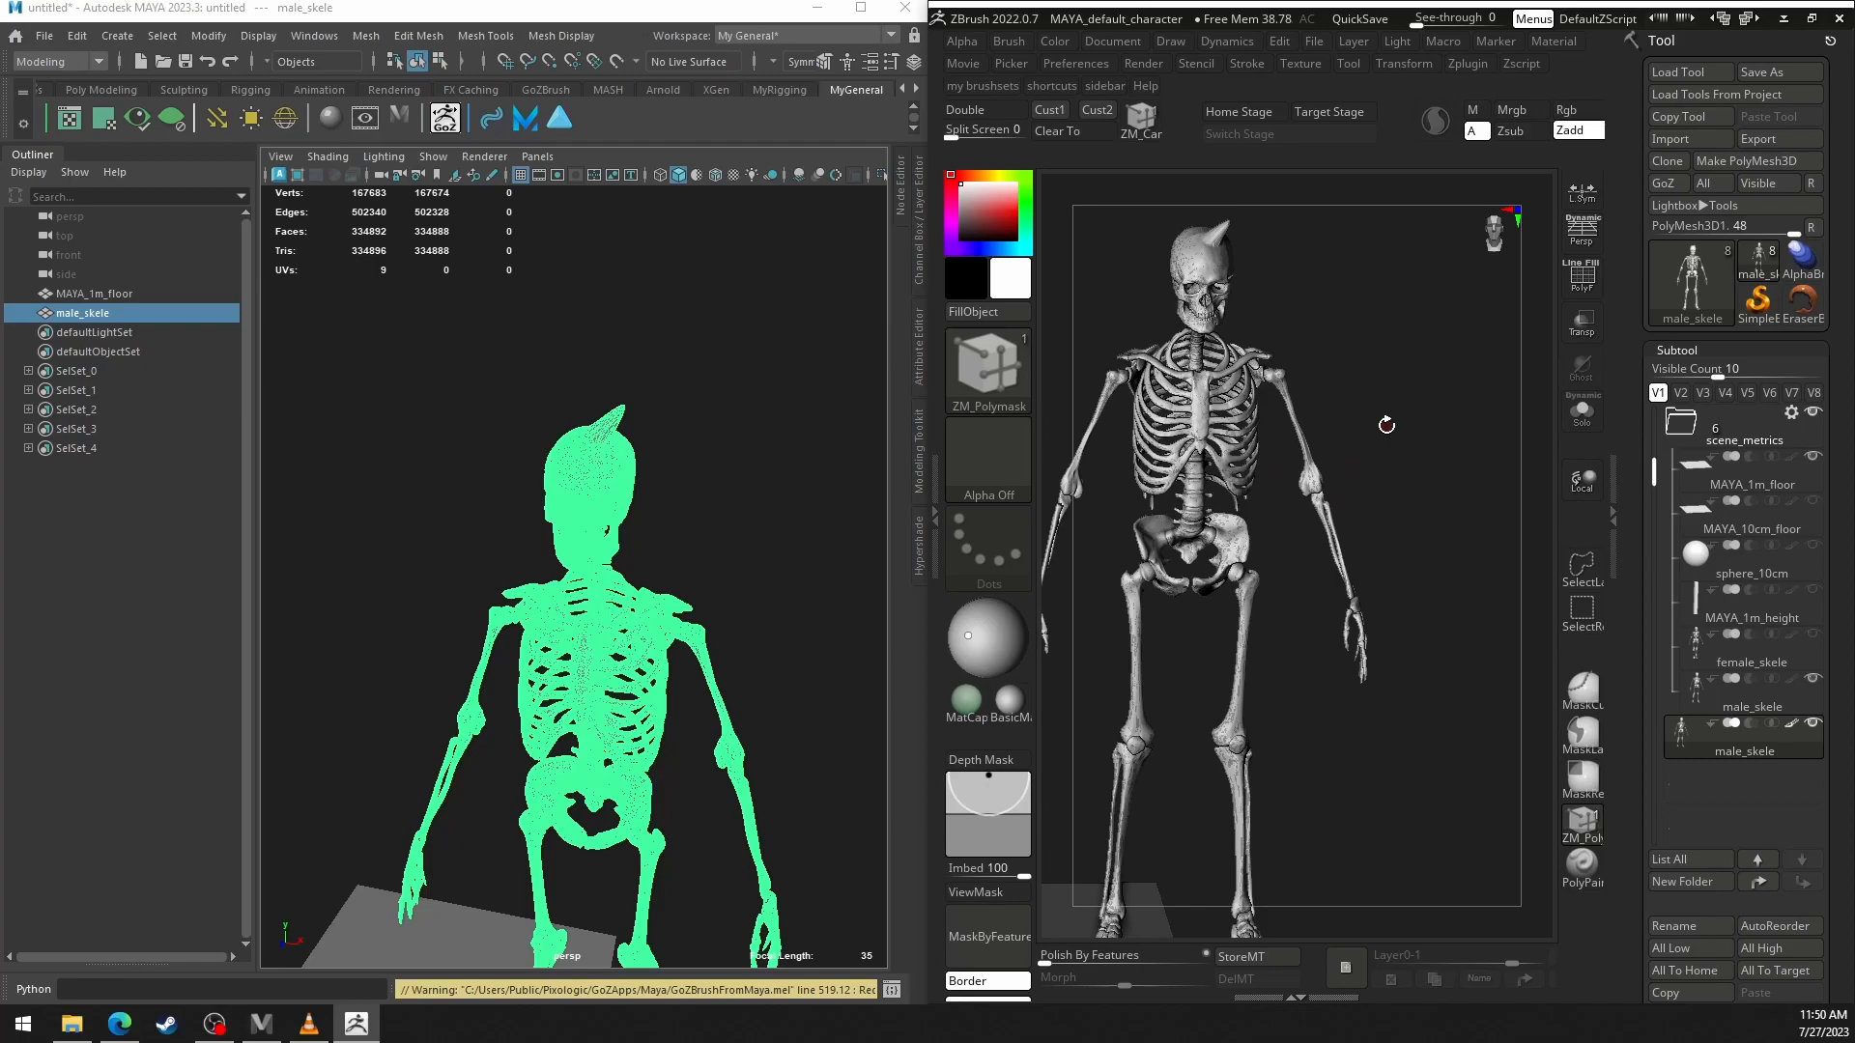
key(b)
key(m)
key(v)
mouse_move(1235, 253)
mouse_down()
mouse_move(1254, 299)
mouse_move(1248, 262)
mouse_up()
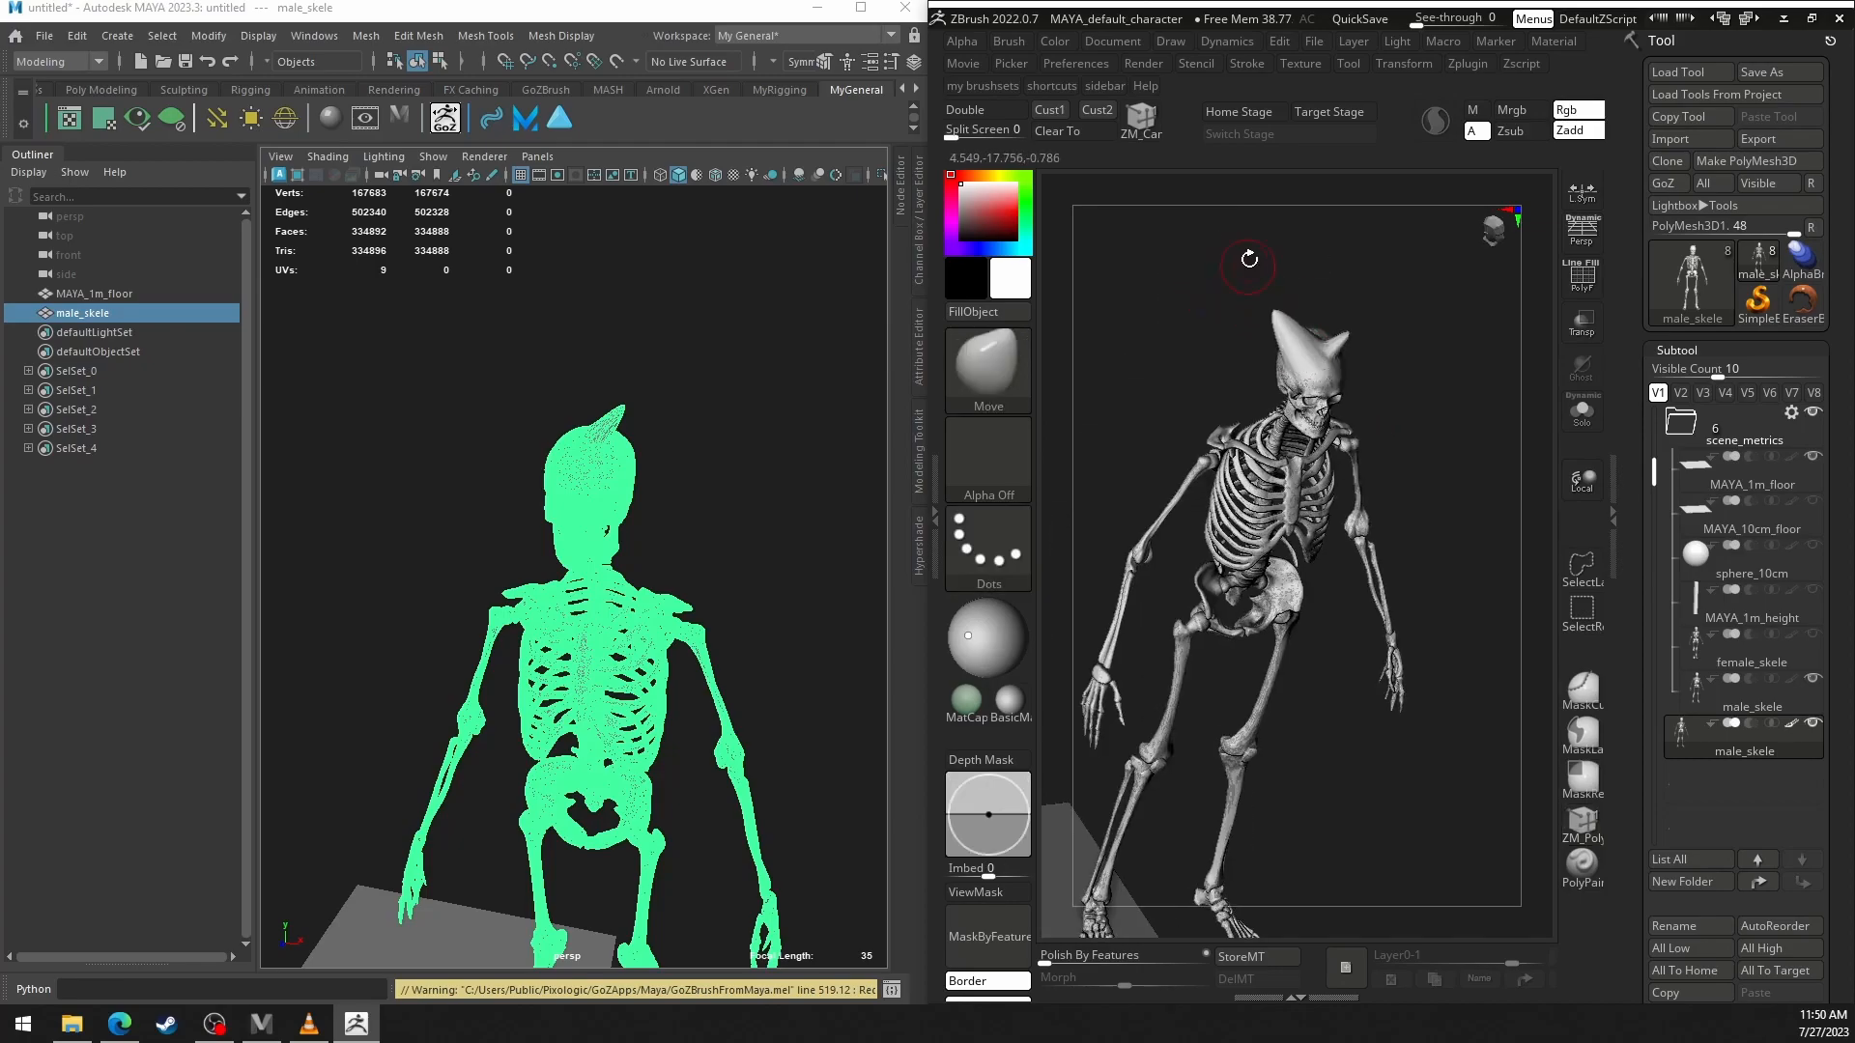
click(1677, 180)
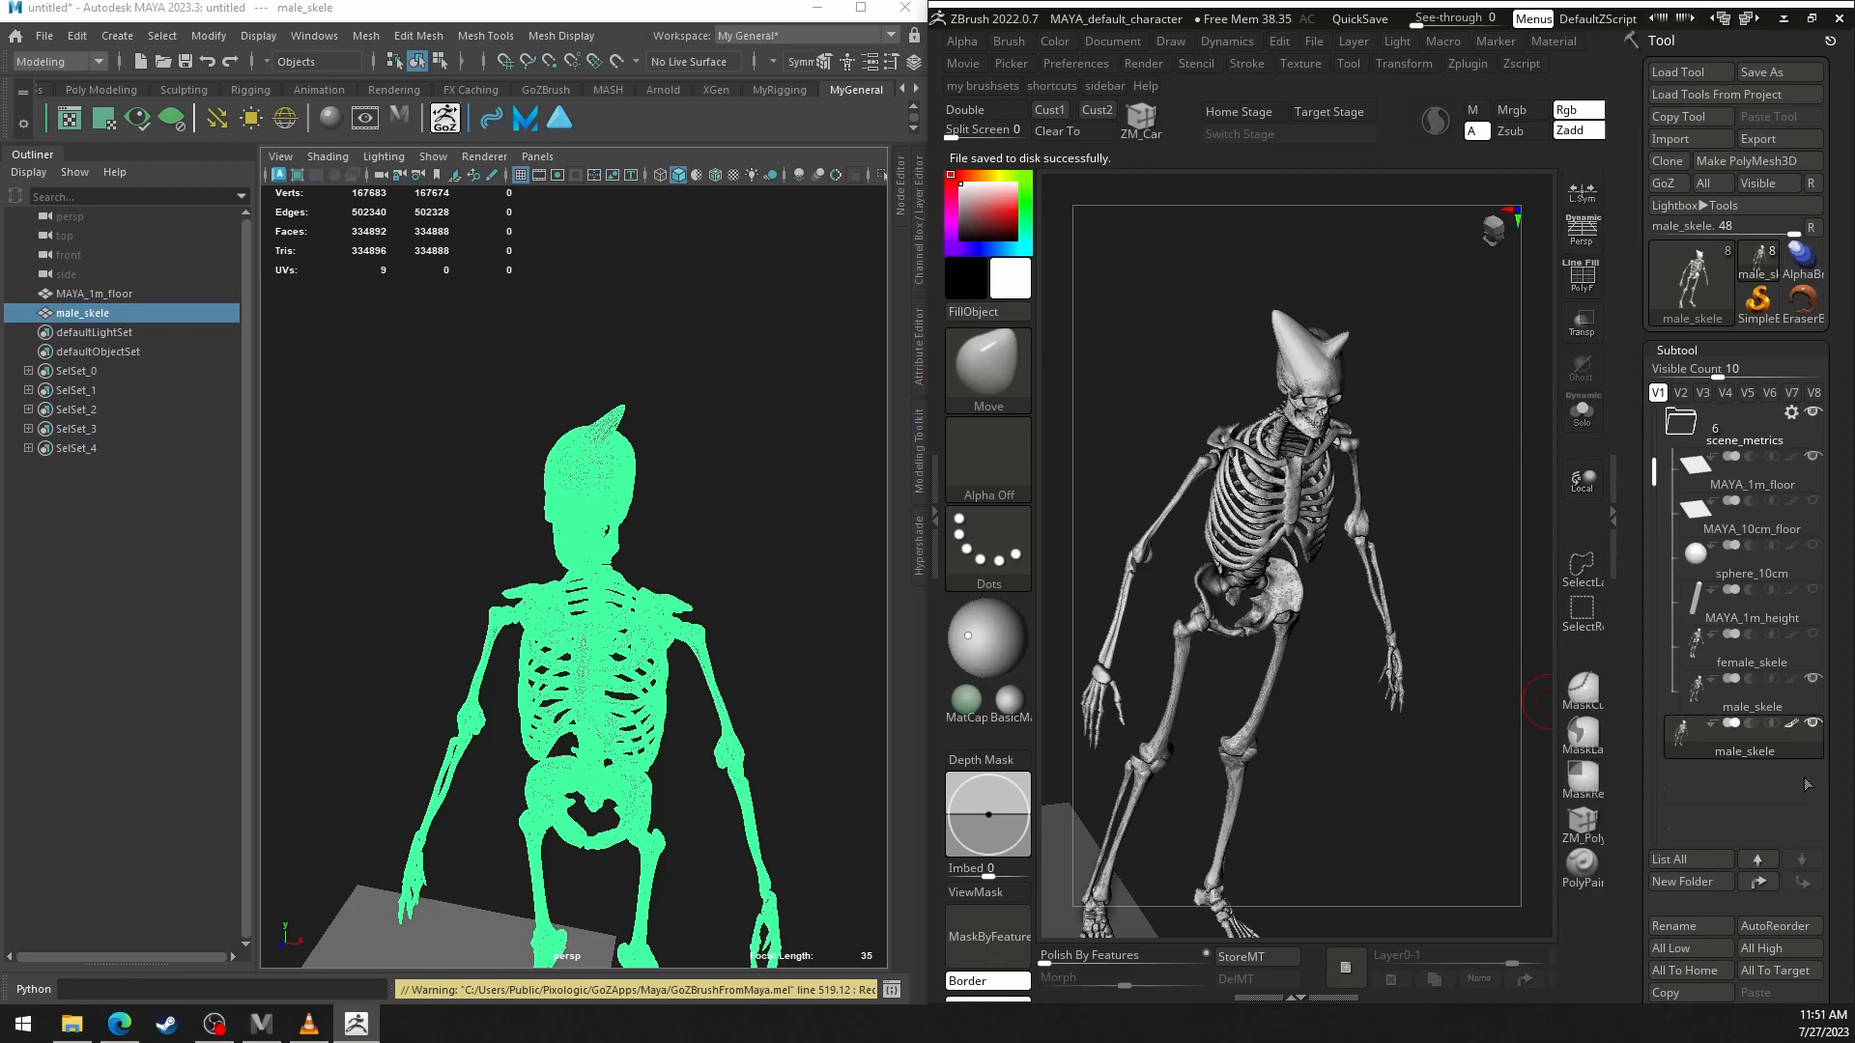
Reselect the horned male_skele subtool outside the scene_metrics folder and send it to Maya again with GoZ.
click(1760, 748)
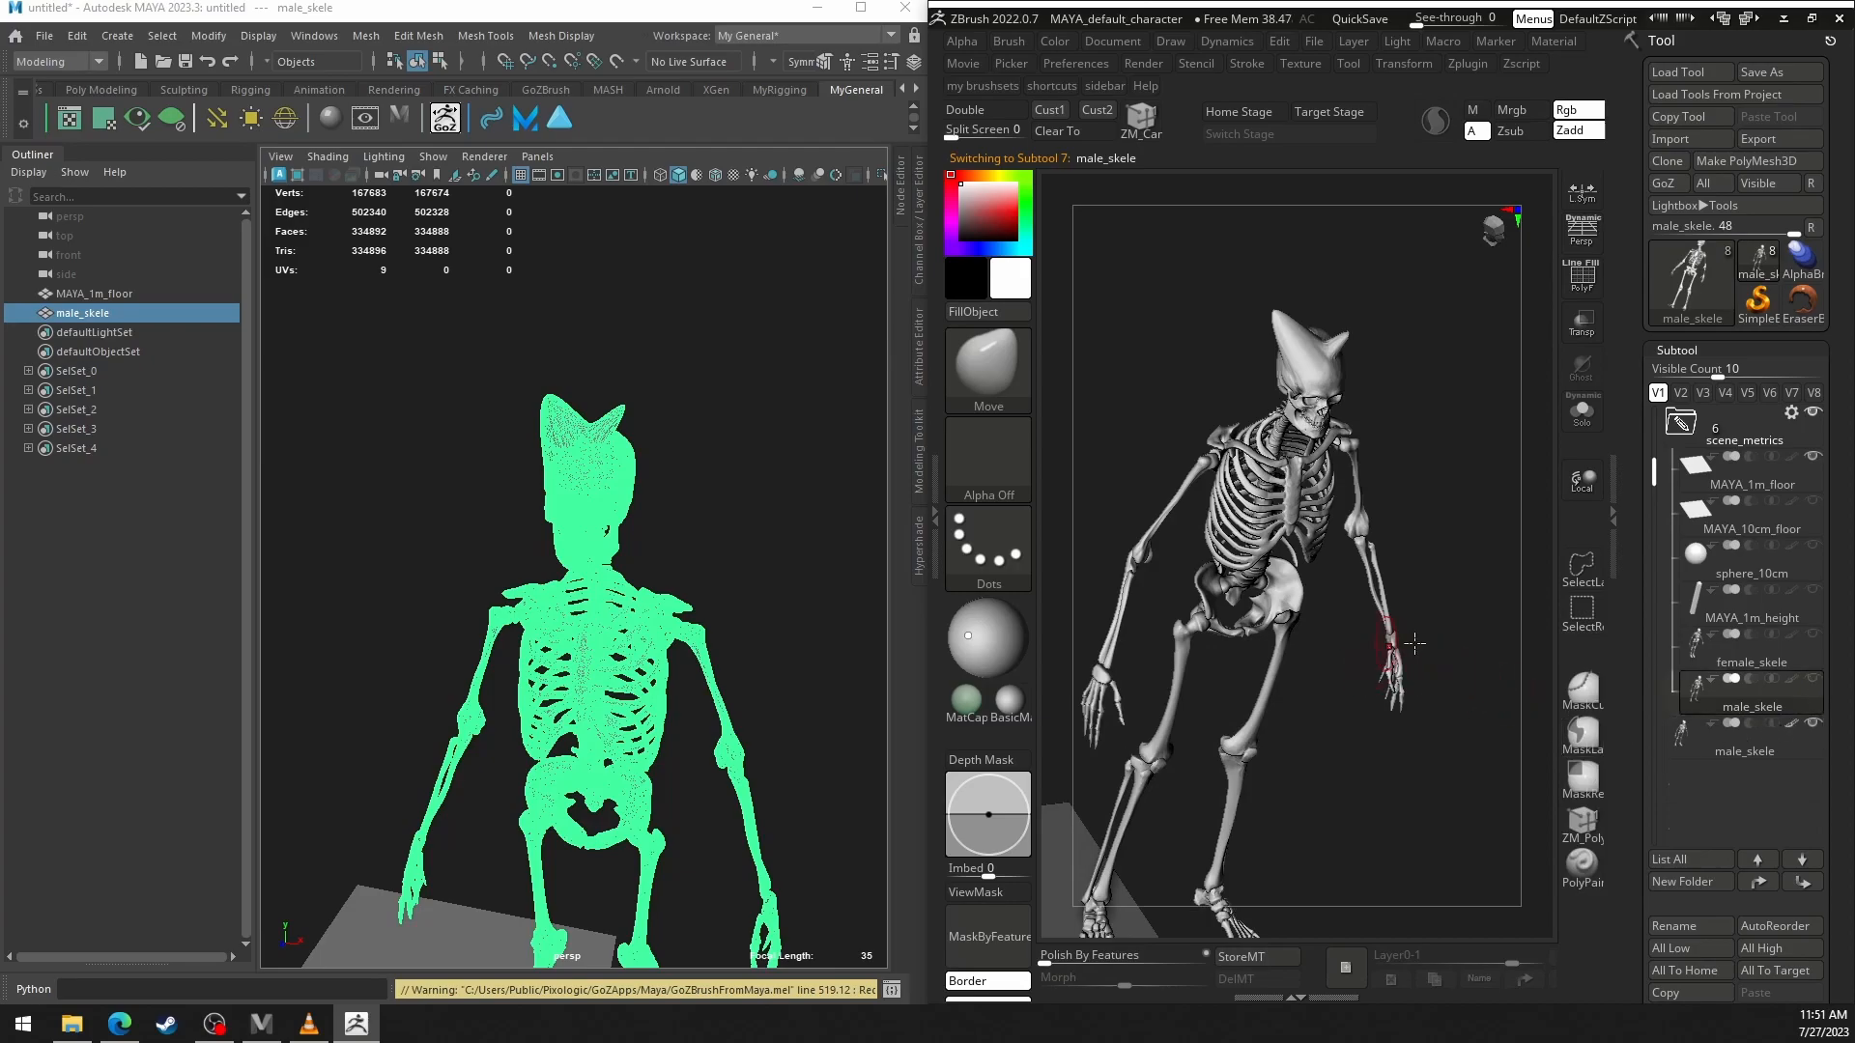
click(1710, 751)
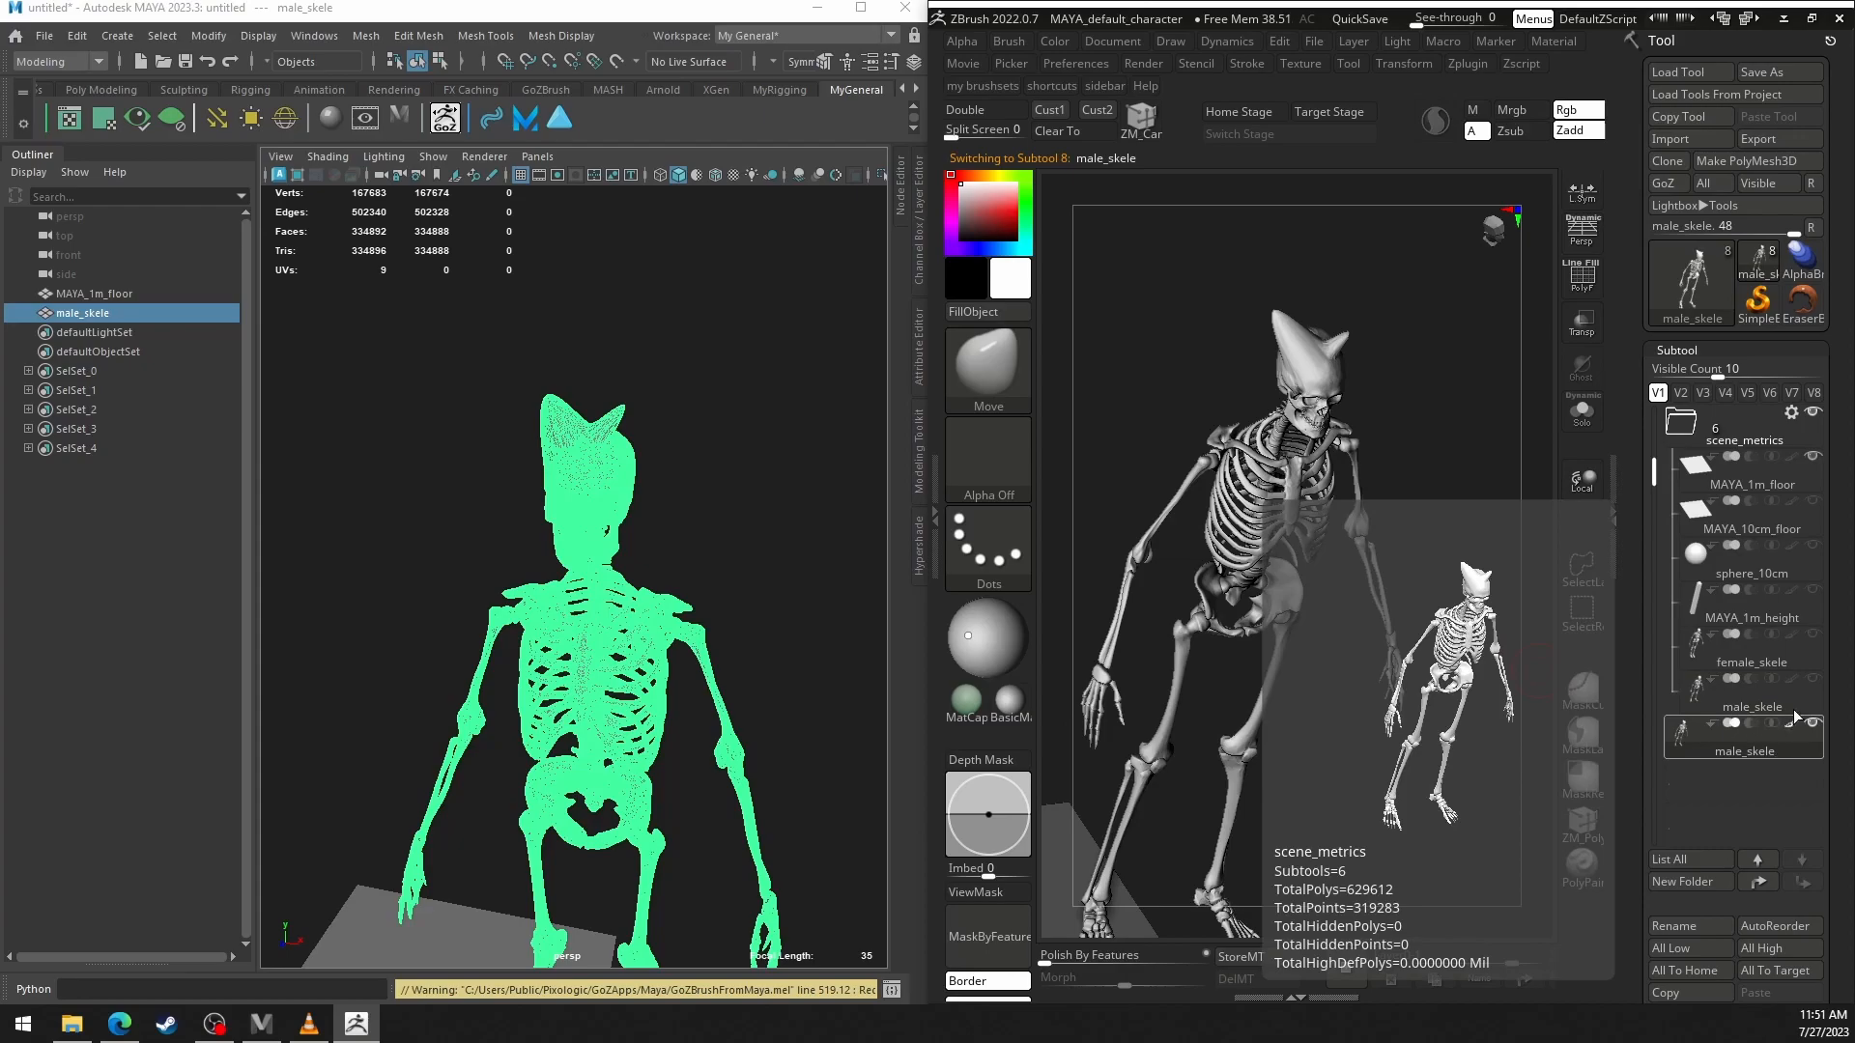
right_drag(1374, 550, 1332, 570)
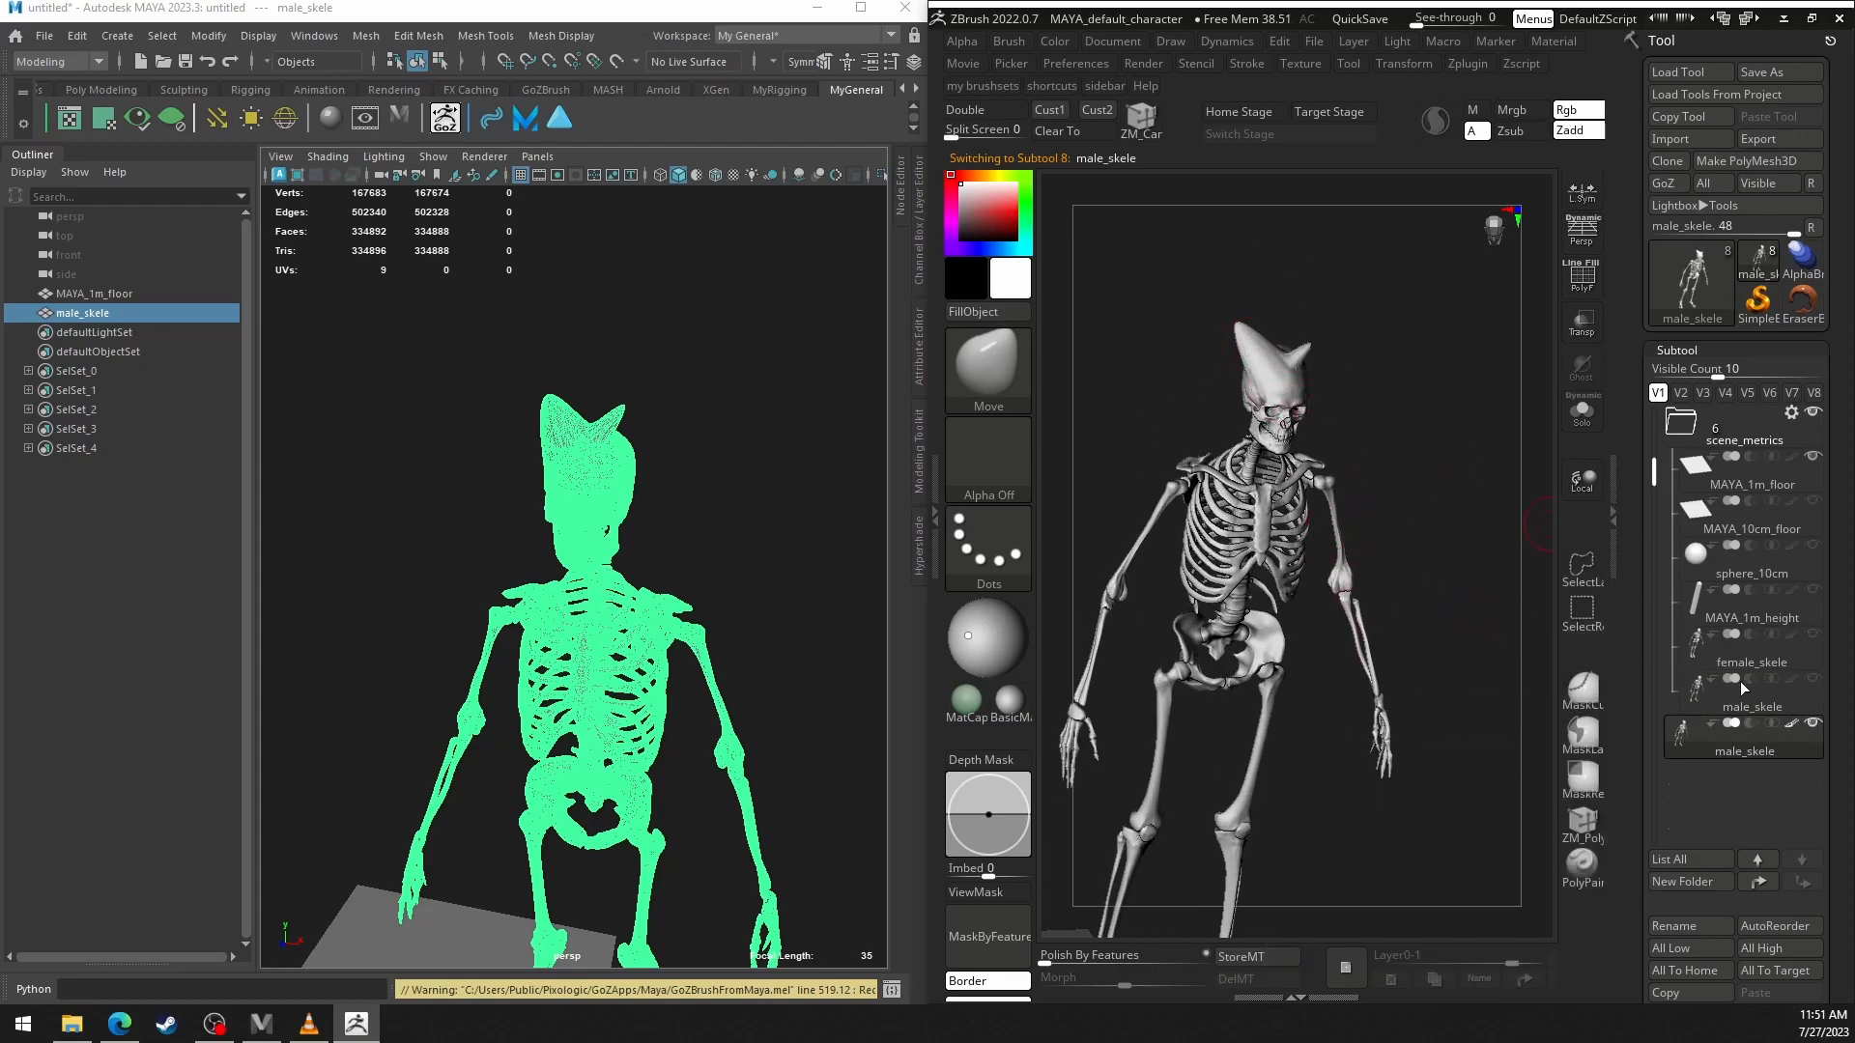
key(ctrl)
key(ctrl+shift+z)
click(1680, 183)
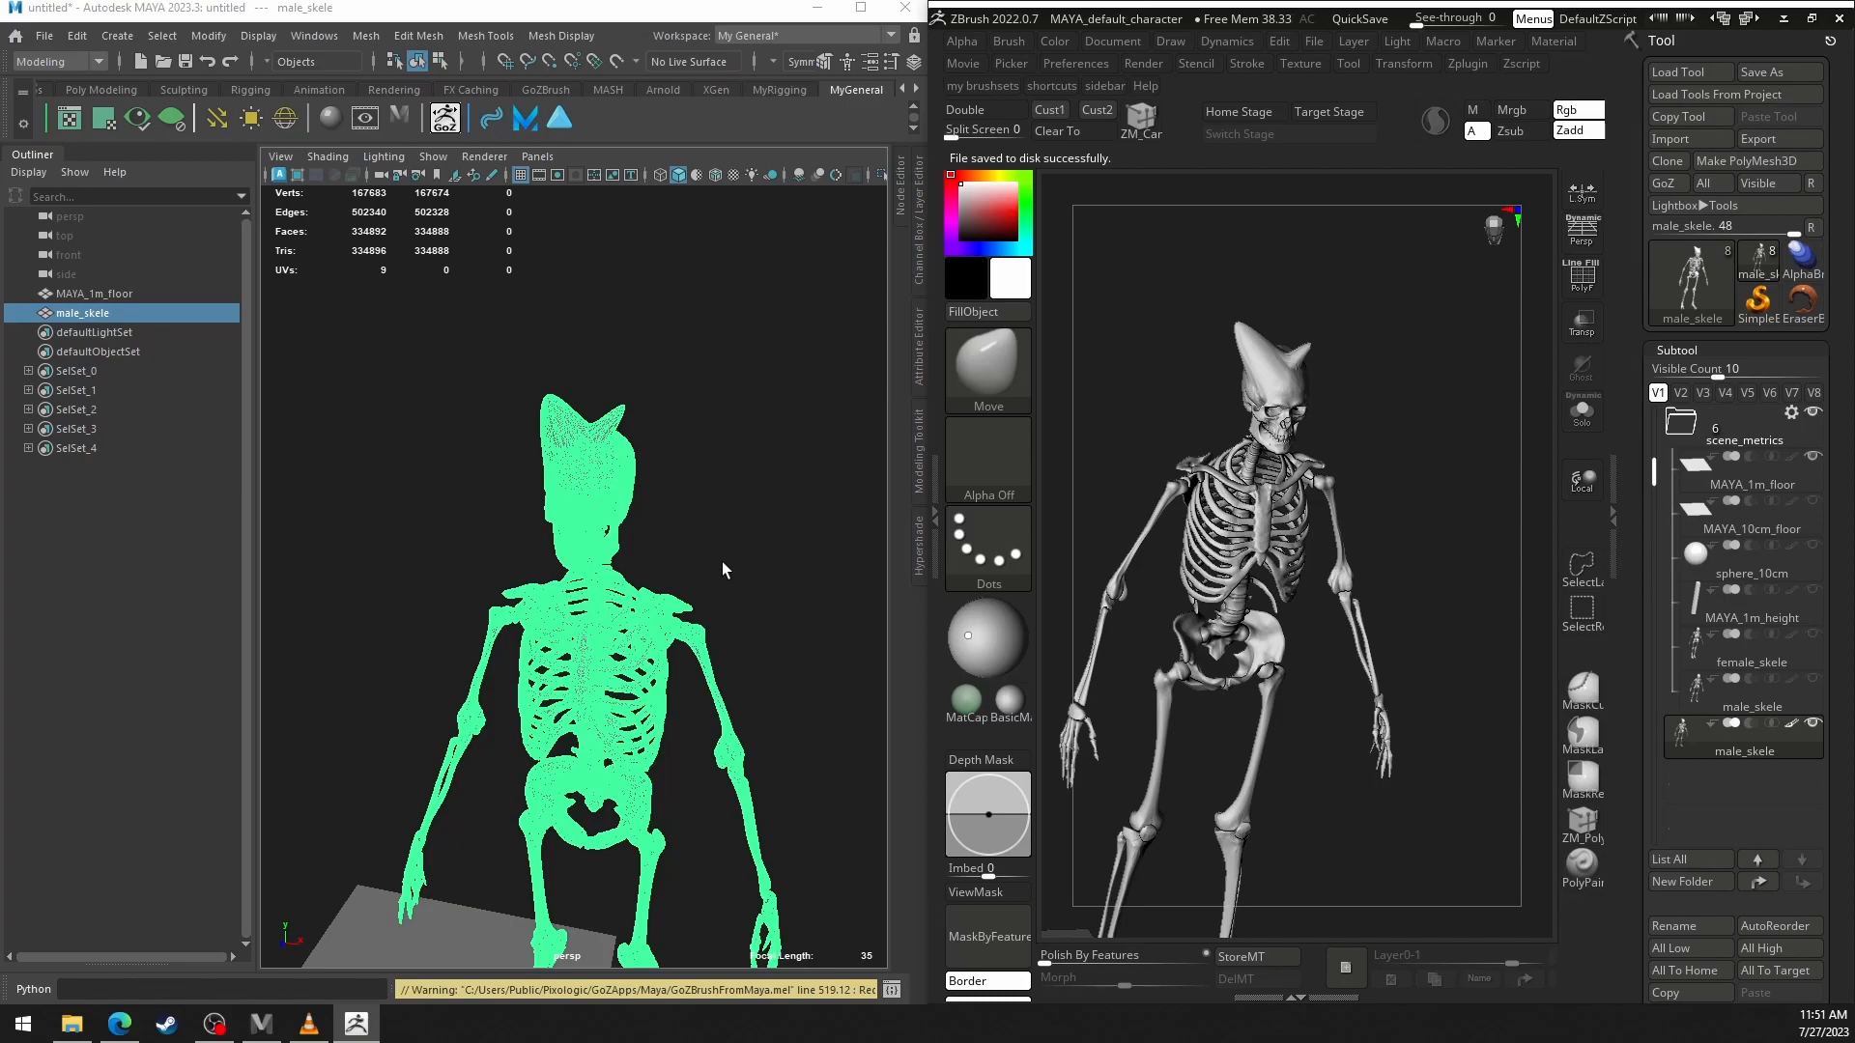
Deselect the updated skeleton in Maya and examine its two horns and full body from several angles.
click(616, 574)
alt+middle_drag(601, 505, 635, 483)
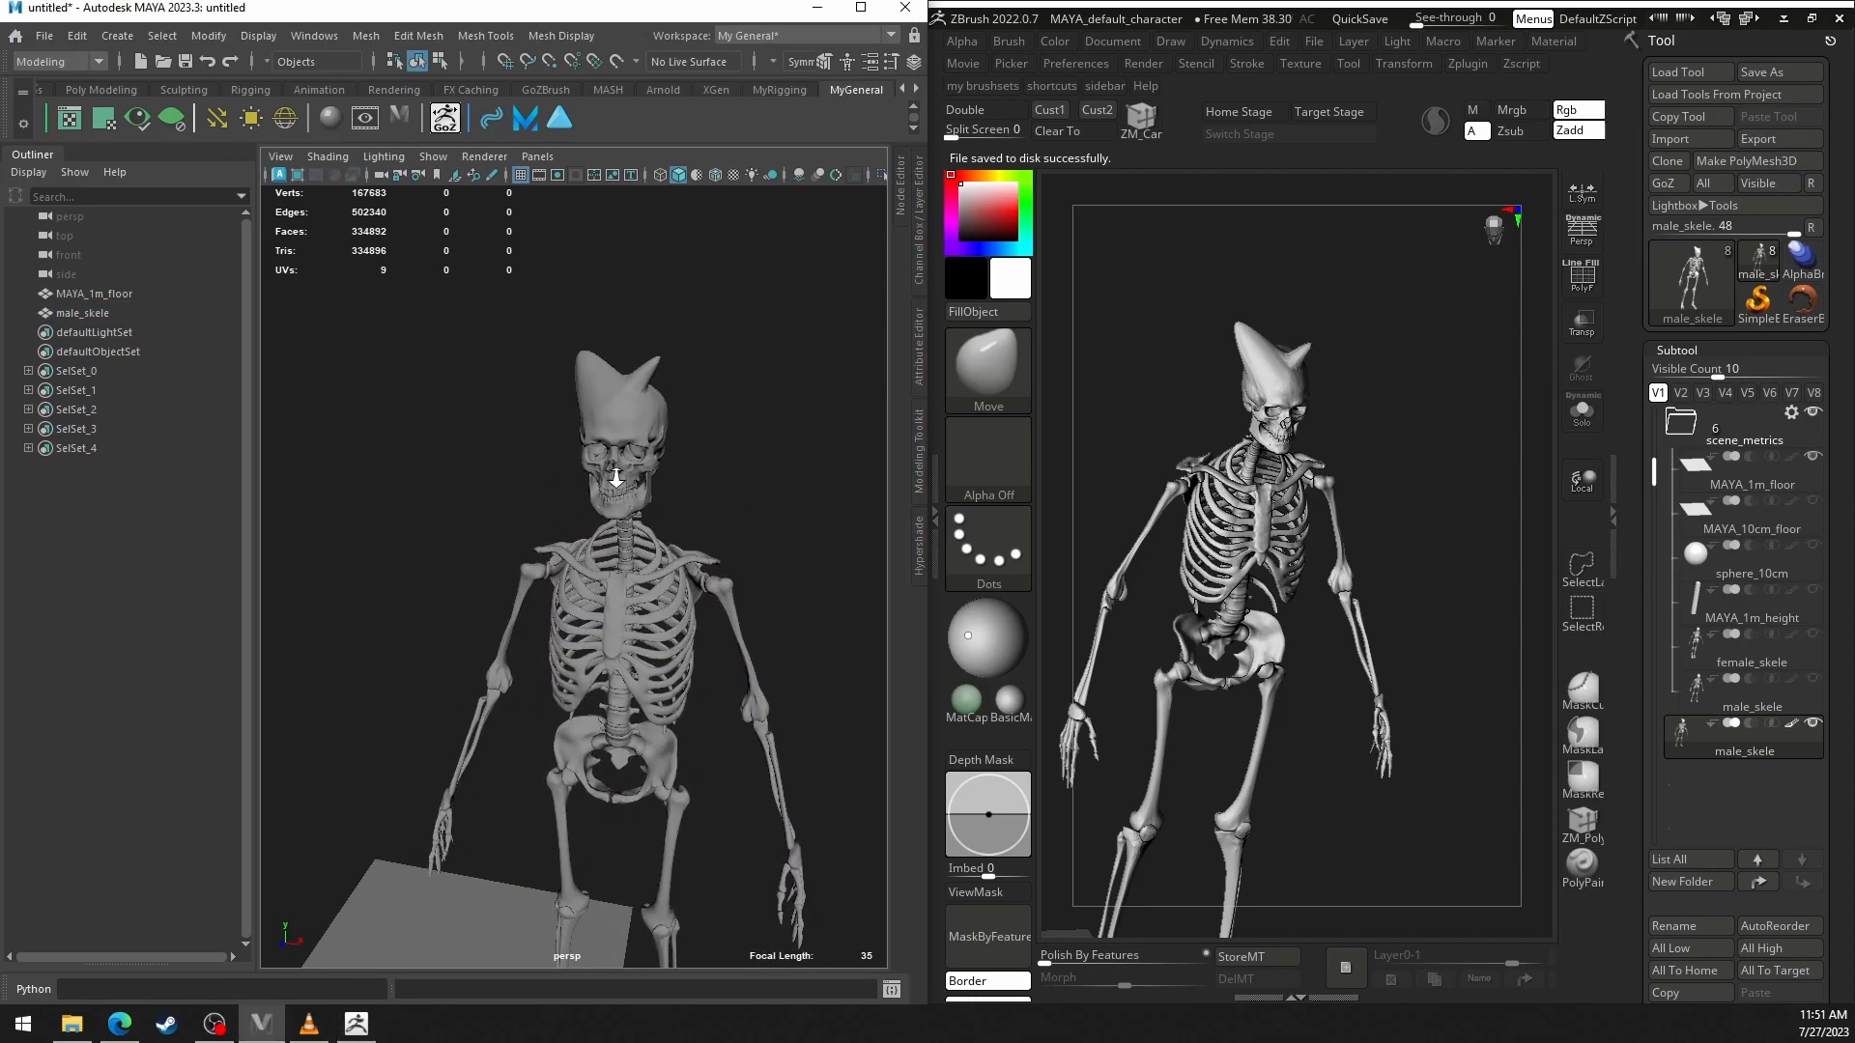
alt+right_drag(635, 482, 619, 483)
alt+middle_drag(619, 483, 596, 428)
alt+right_drag(596, 428, 585, 423)
alt+drag(618, 434, 698, 514)
alt+middle_drag(700, 514, 707, 507)
alt+right_drag(707, 507, 727, 523)
alt+middle_drag(726, 522, 727, 536)
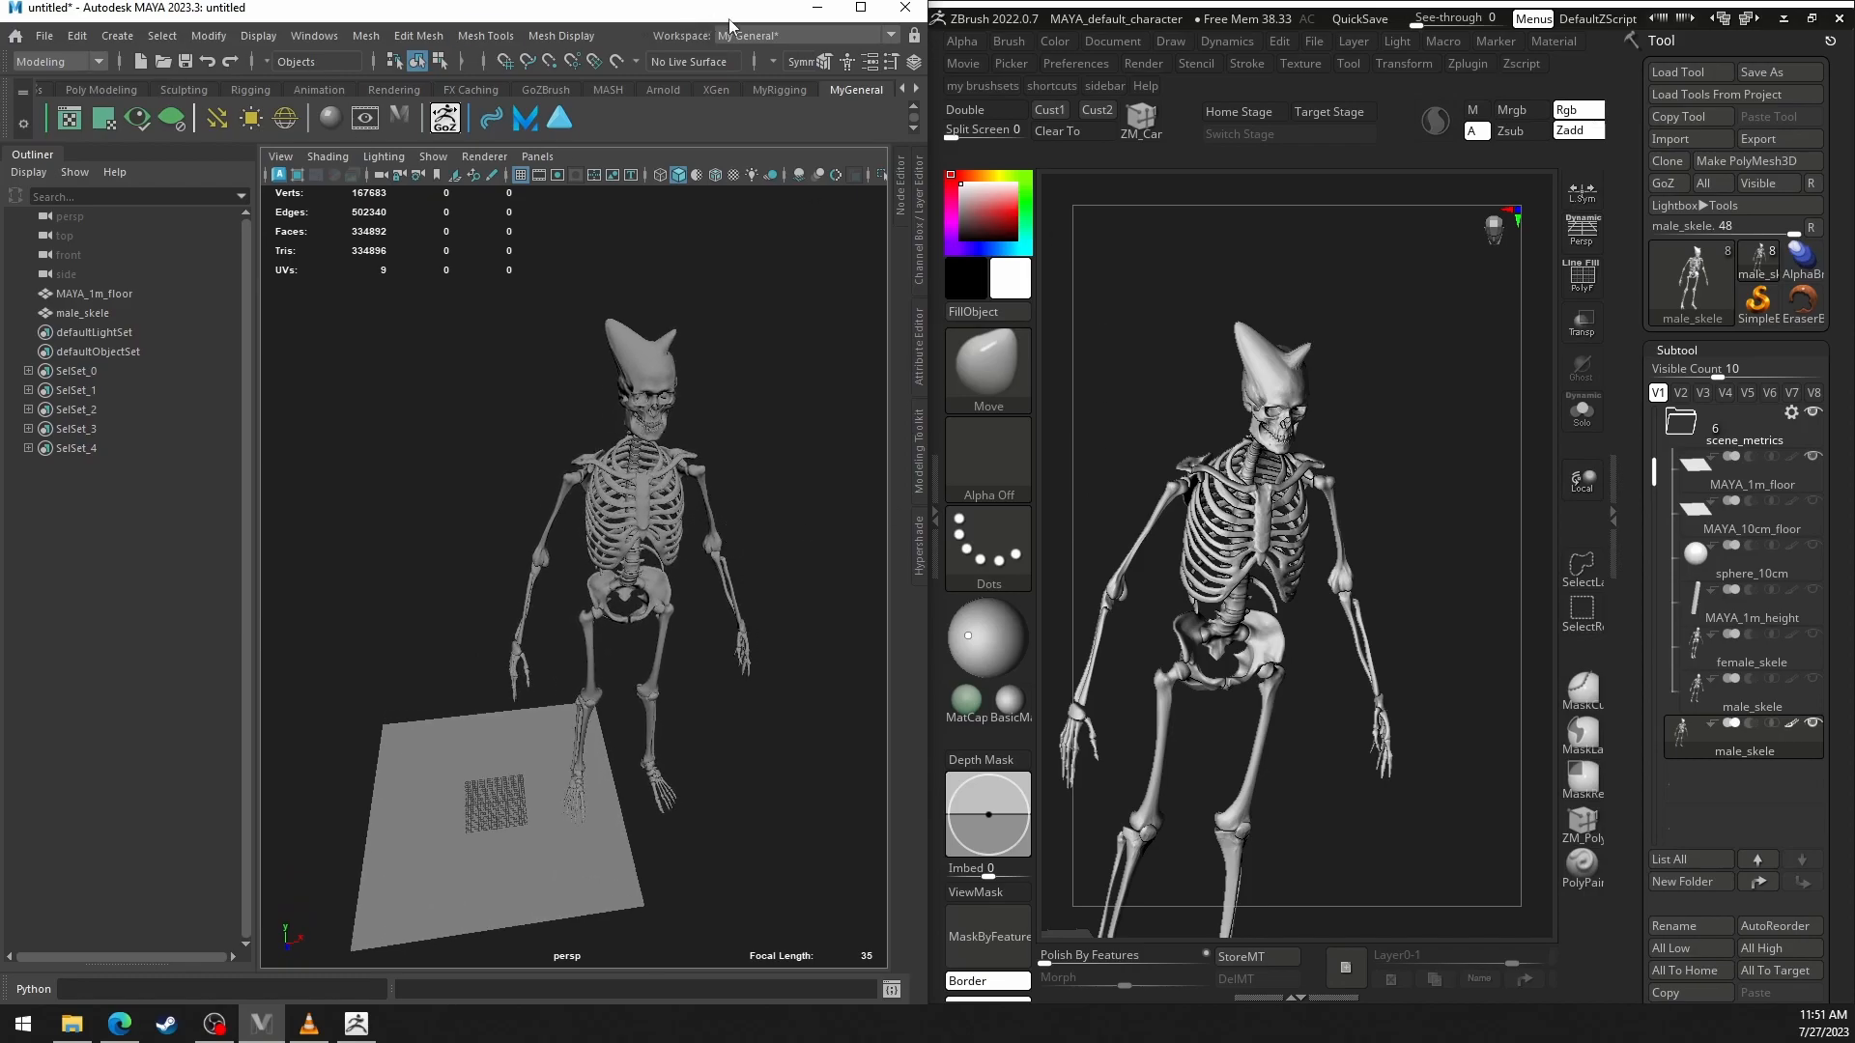
Minimize Maya, maximize the ZBrush window, and undo the second horn on the skull.
click(816, 8)
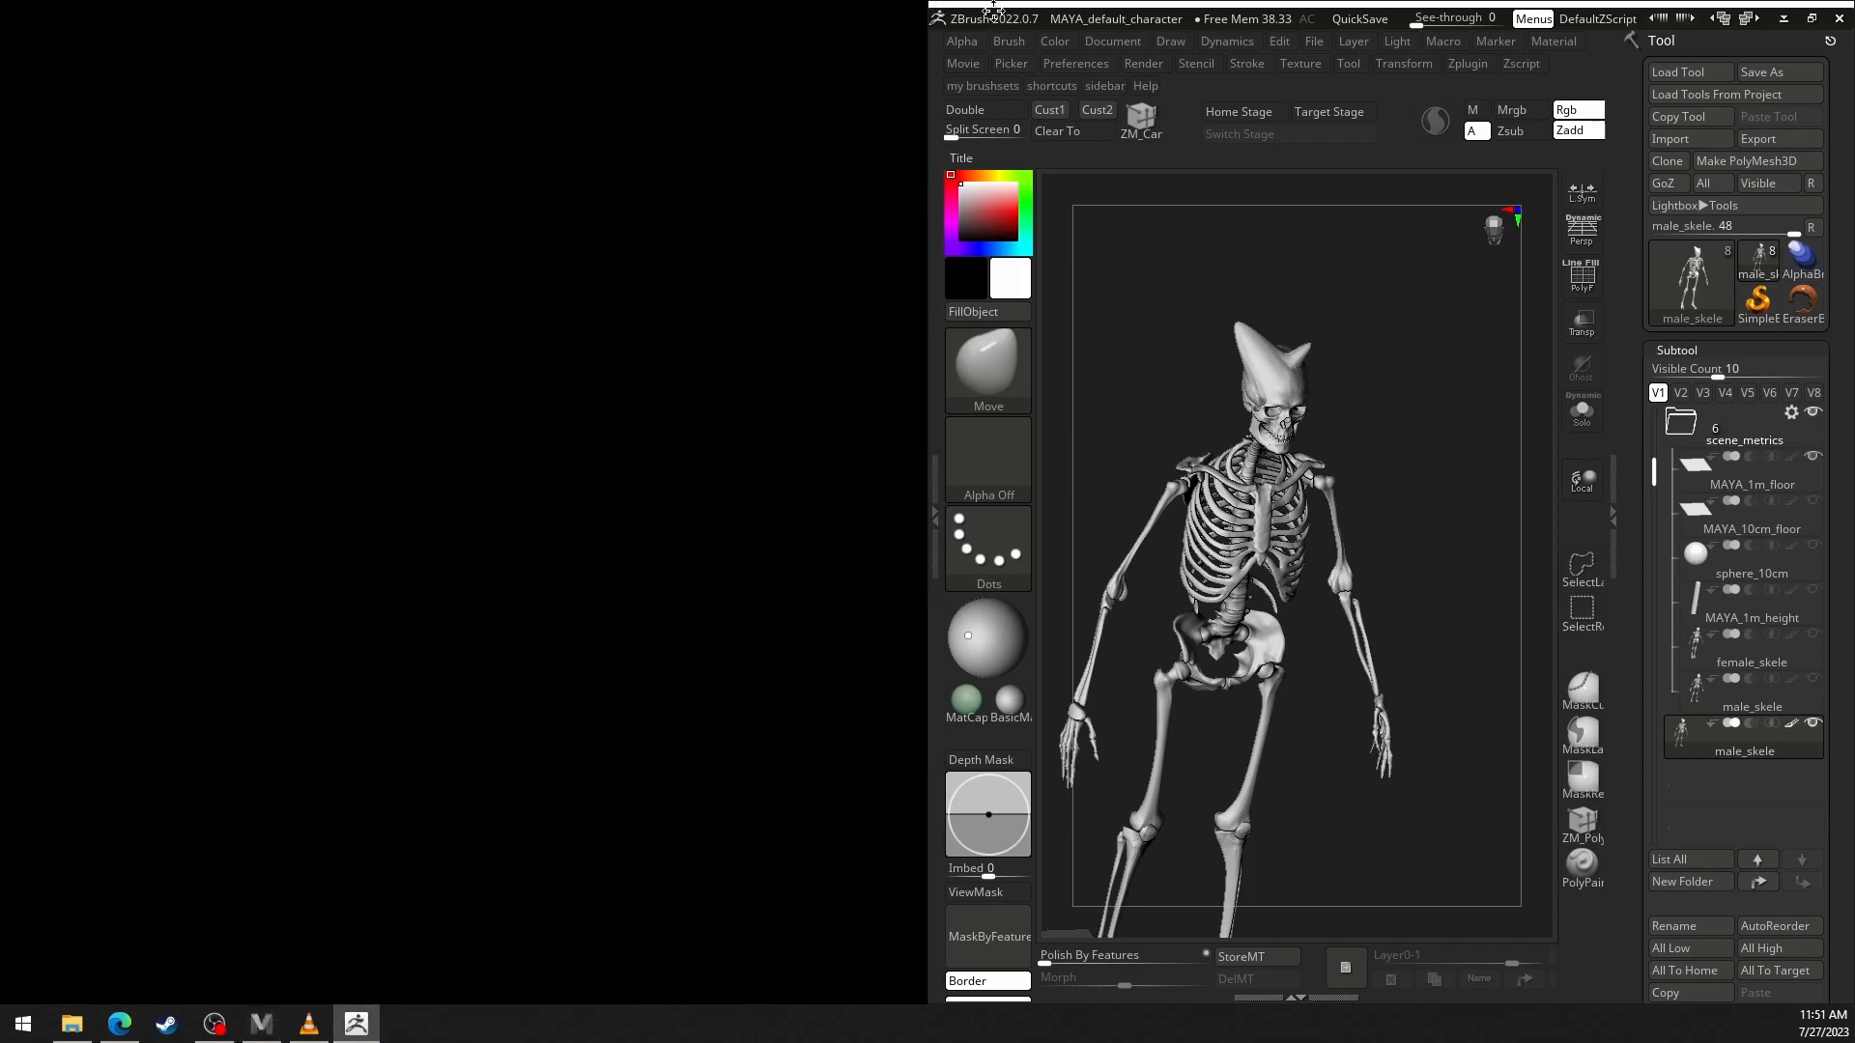
click(1812, 18)
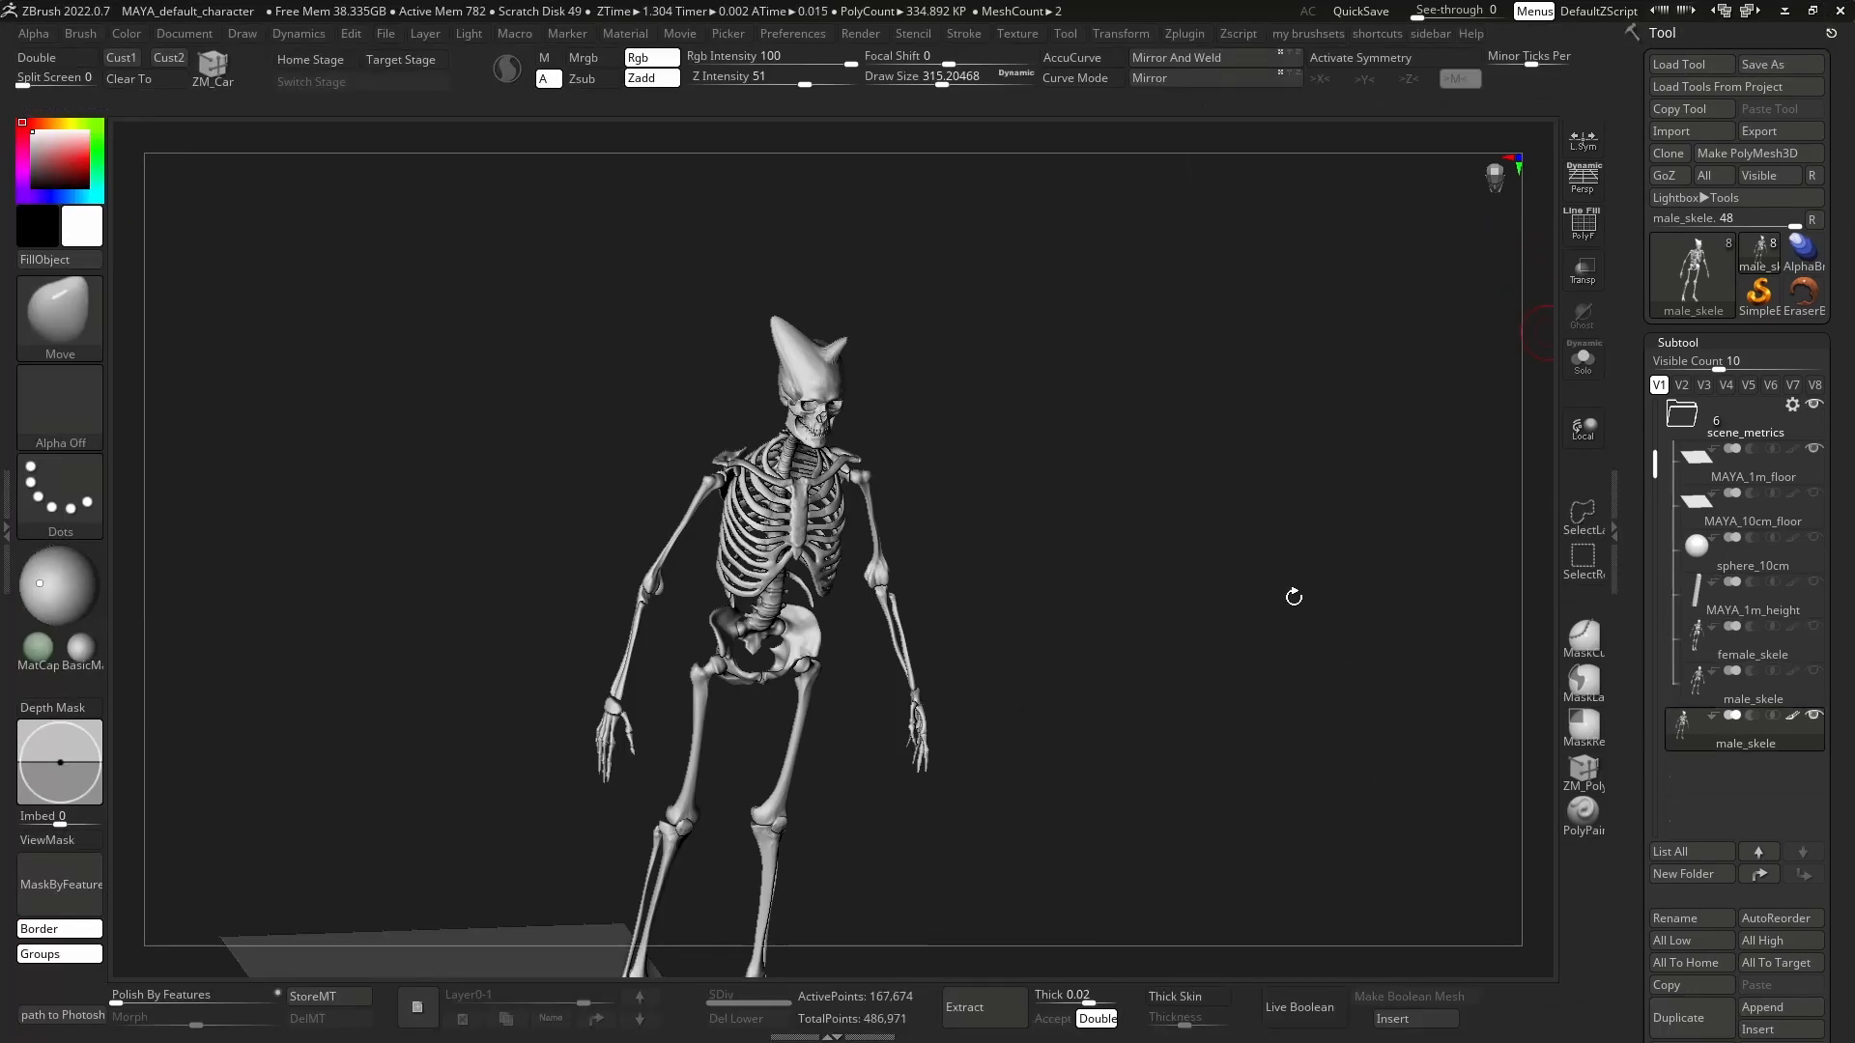
key(ctrl+z)
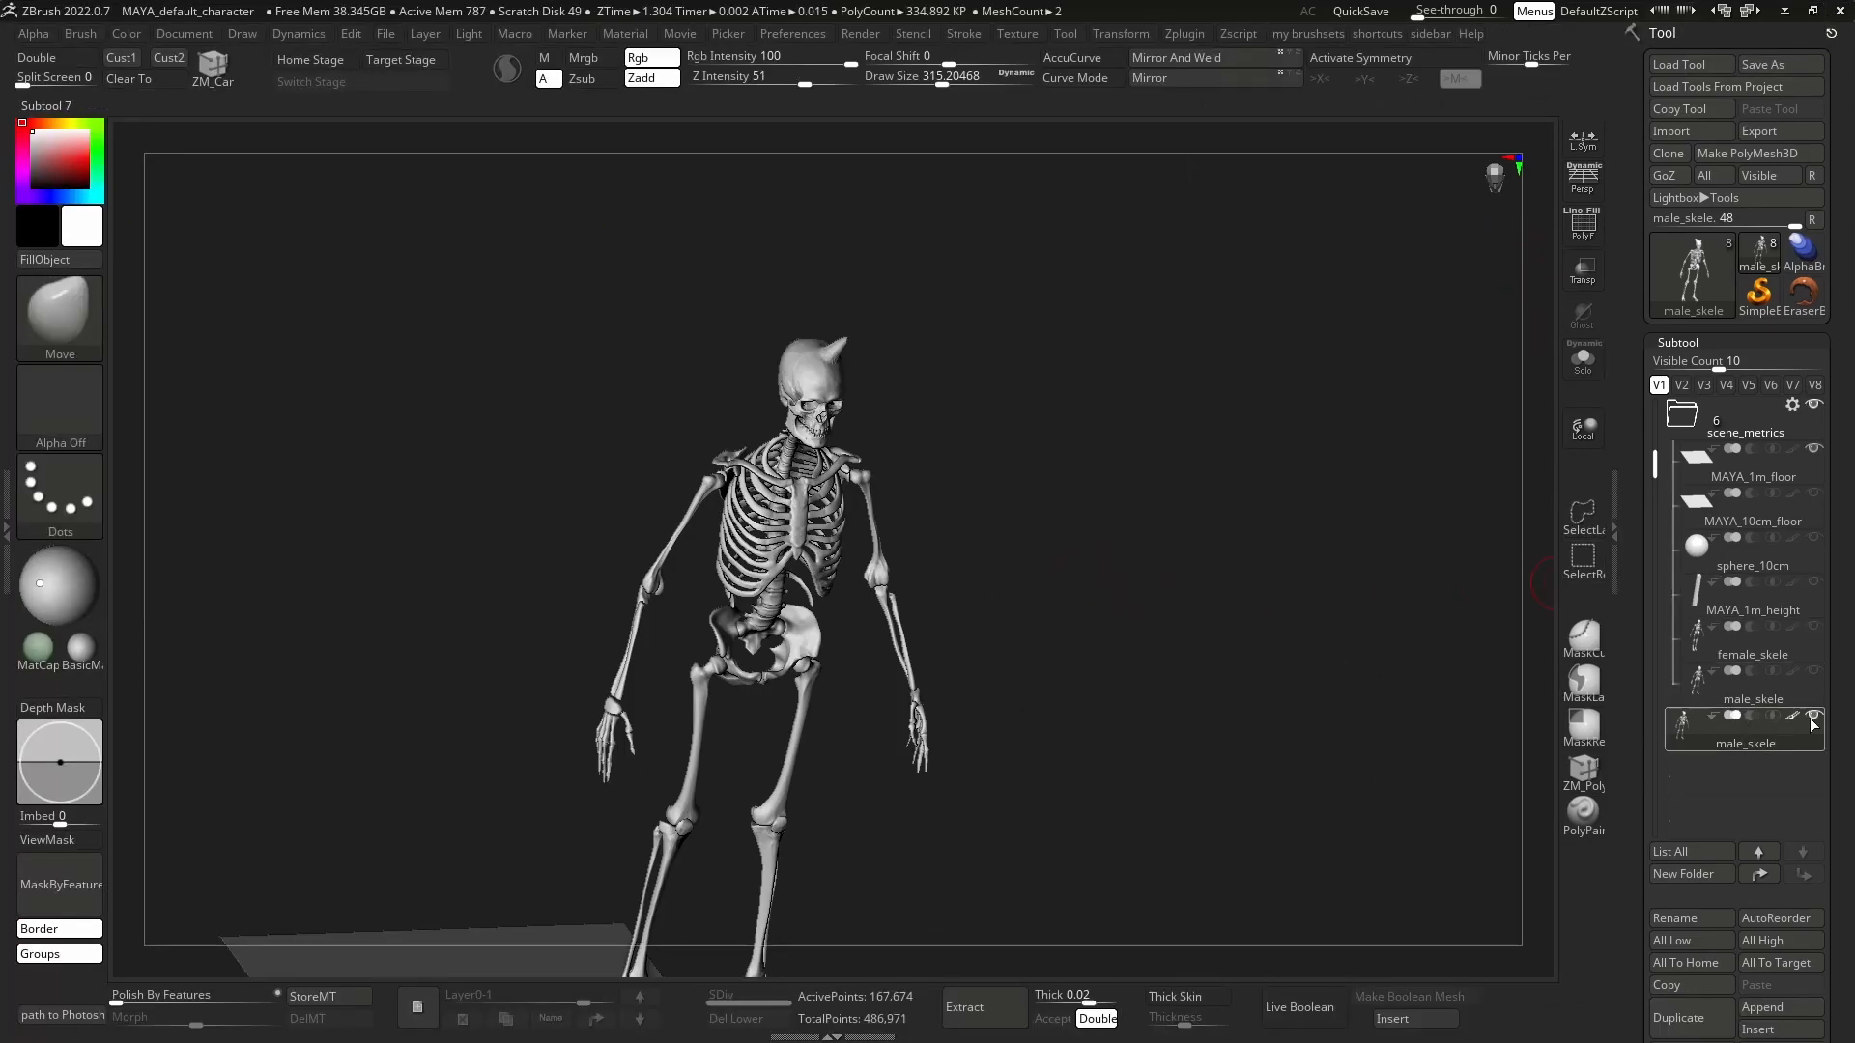
Select the original male_skele subtool in scene_metrics and show female_skele, framing both skeletons on the floor plane.
click(1766, 660)
click(1814, 627)
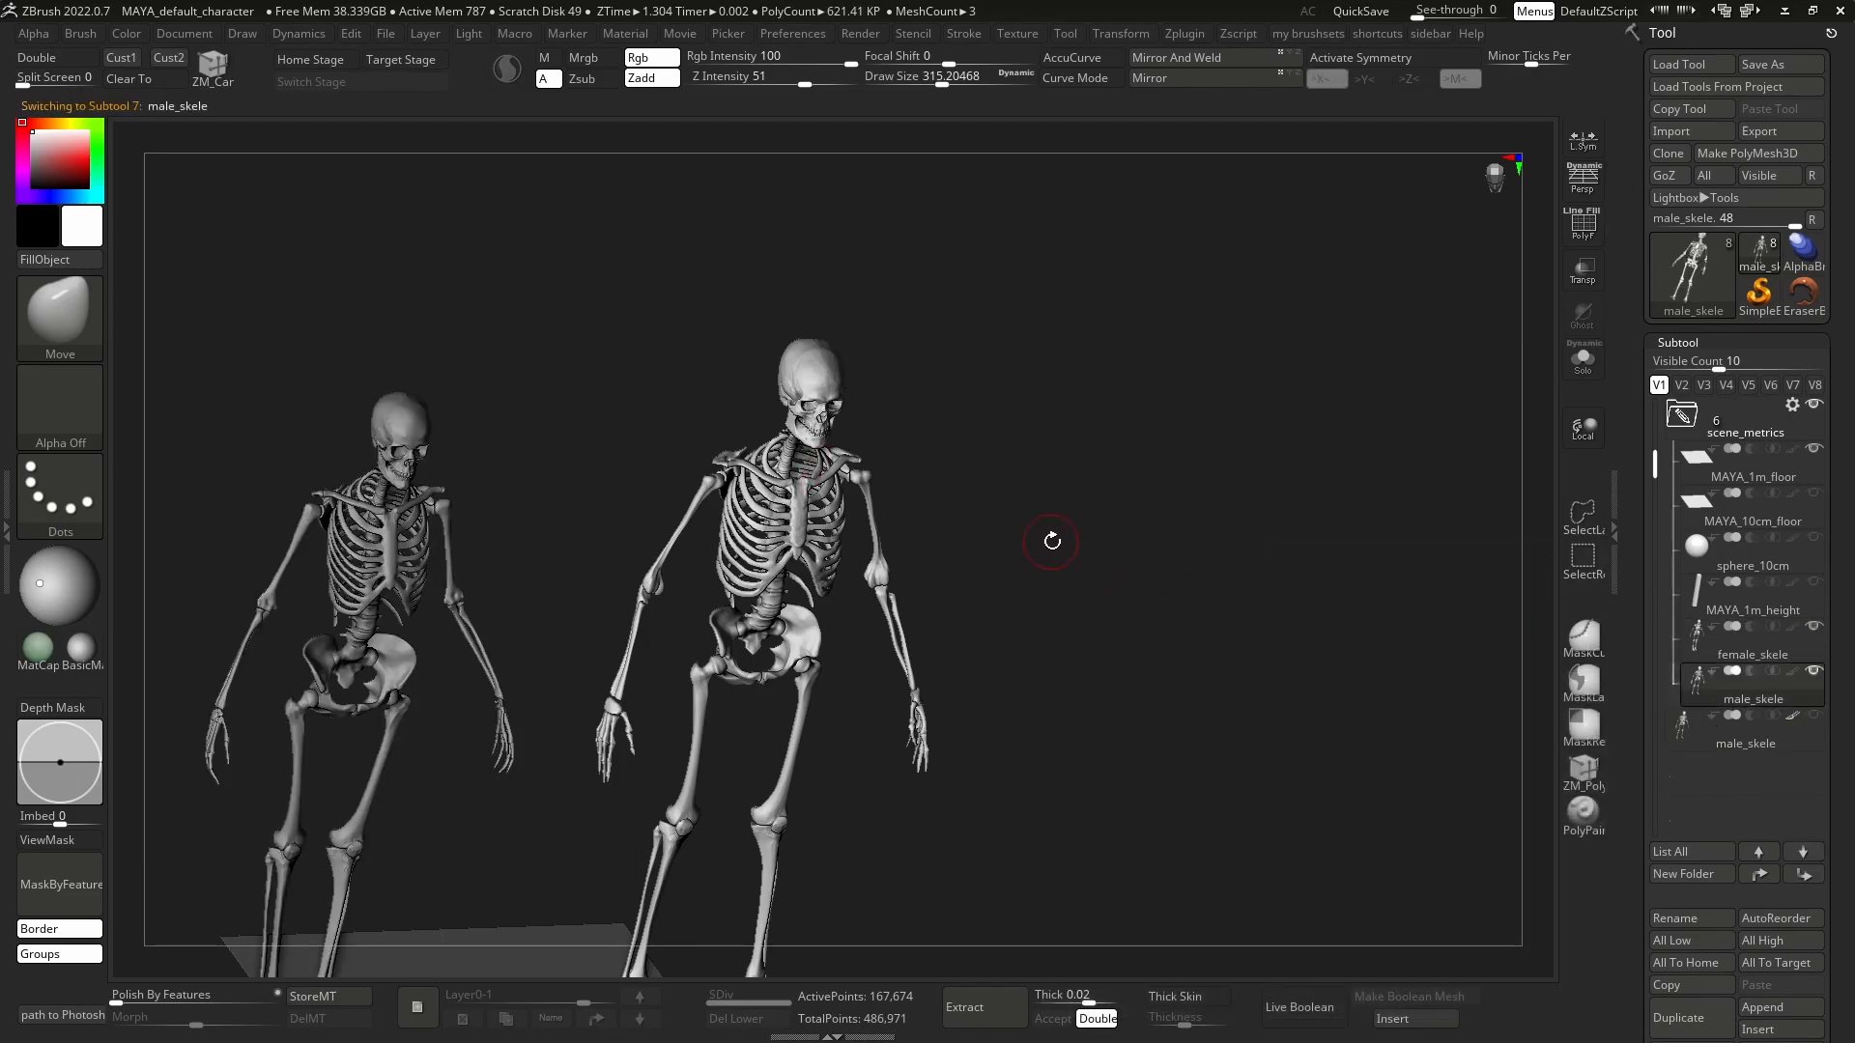
shift+drag(1104, 518, 1076, 467)
alt+drag(797, 587, 1074, 635)
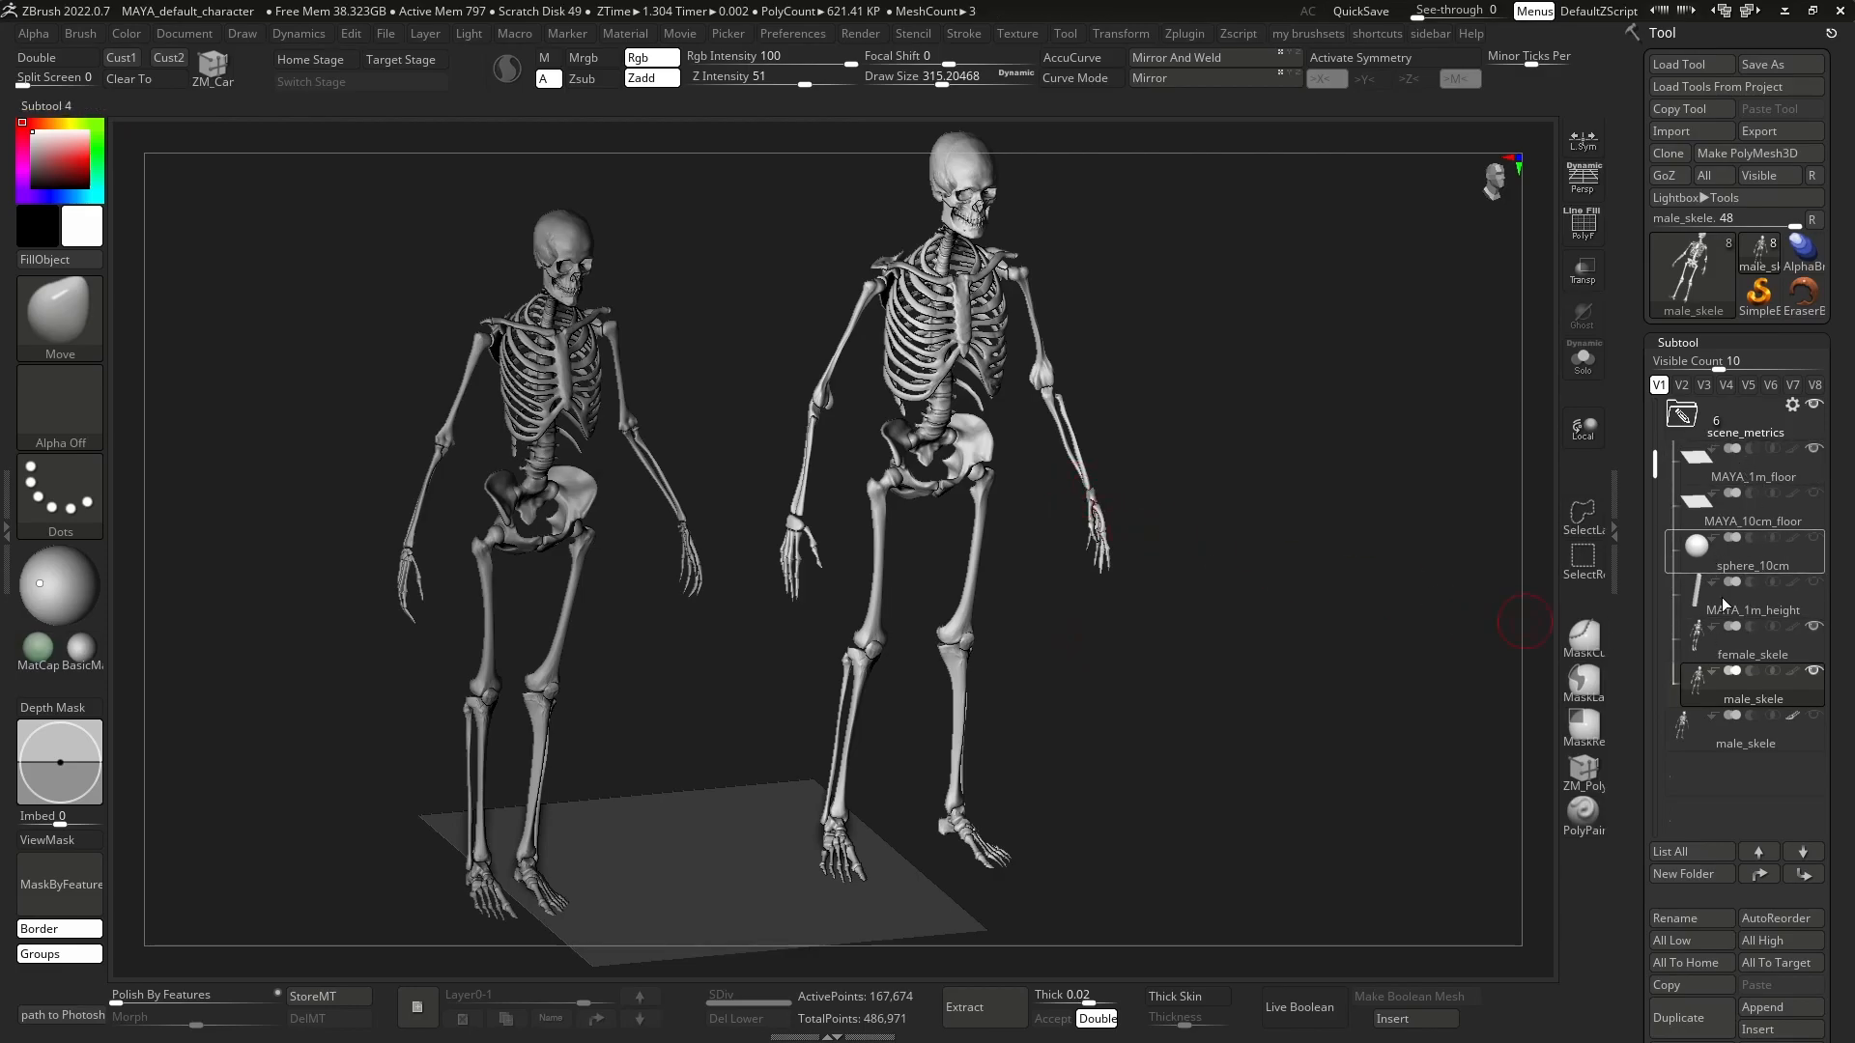
Measure the width of the MAYA_1m_floor plane from above with a Transpose line.
mouse_move(1116, 527)
alt+mouse_down()
mouse_move(1150, 443)
mouse_move(1147, 616)
mouse_move(1217, 455)
alt+mouse_up()
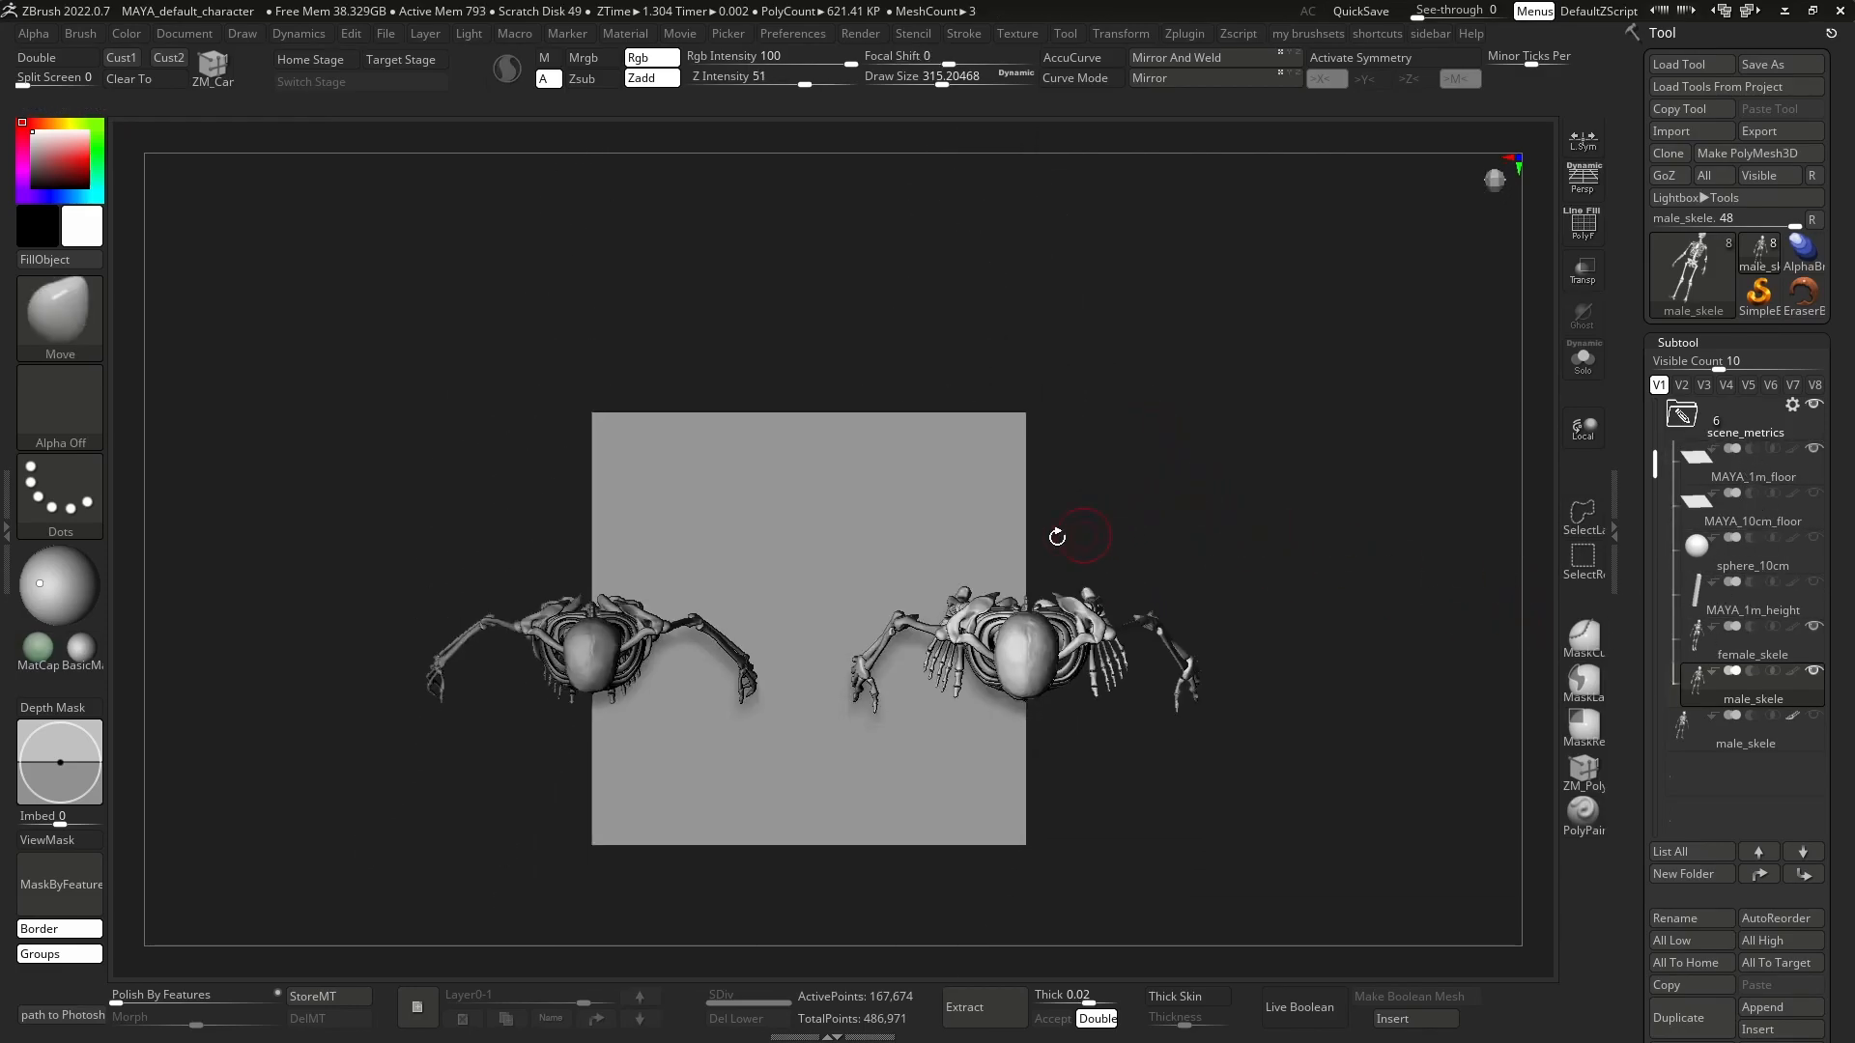
key(w)
shift+drag(596, 412, 1028, 412)
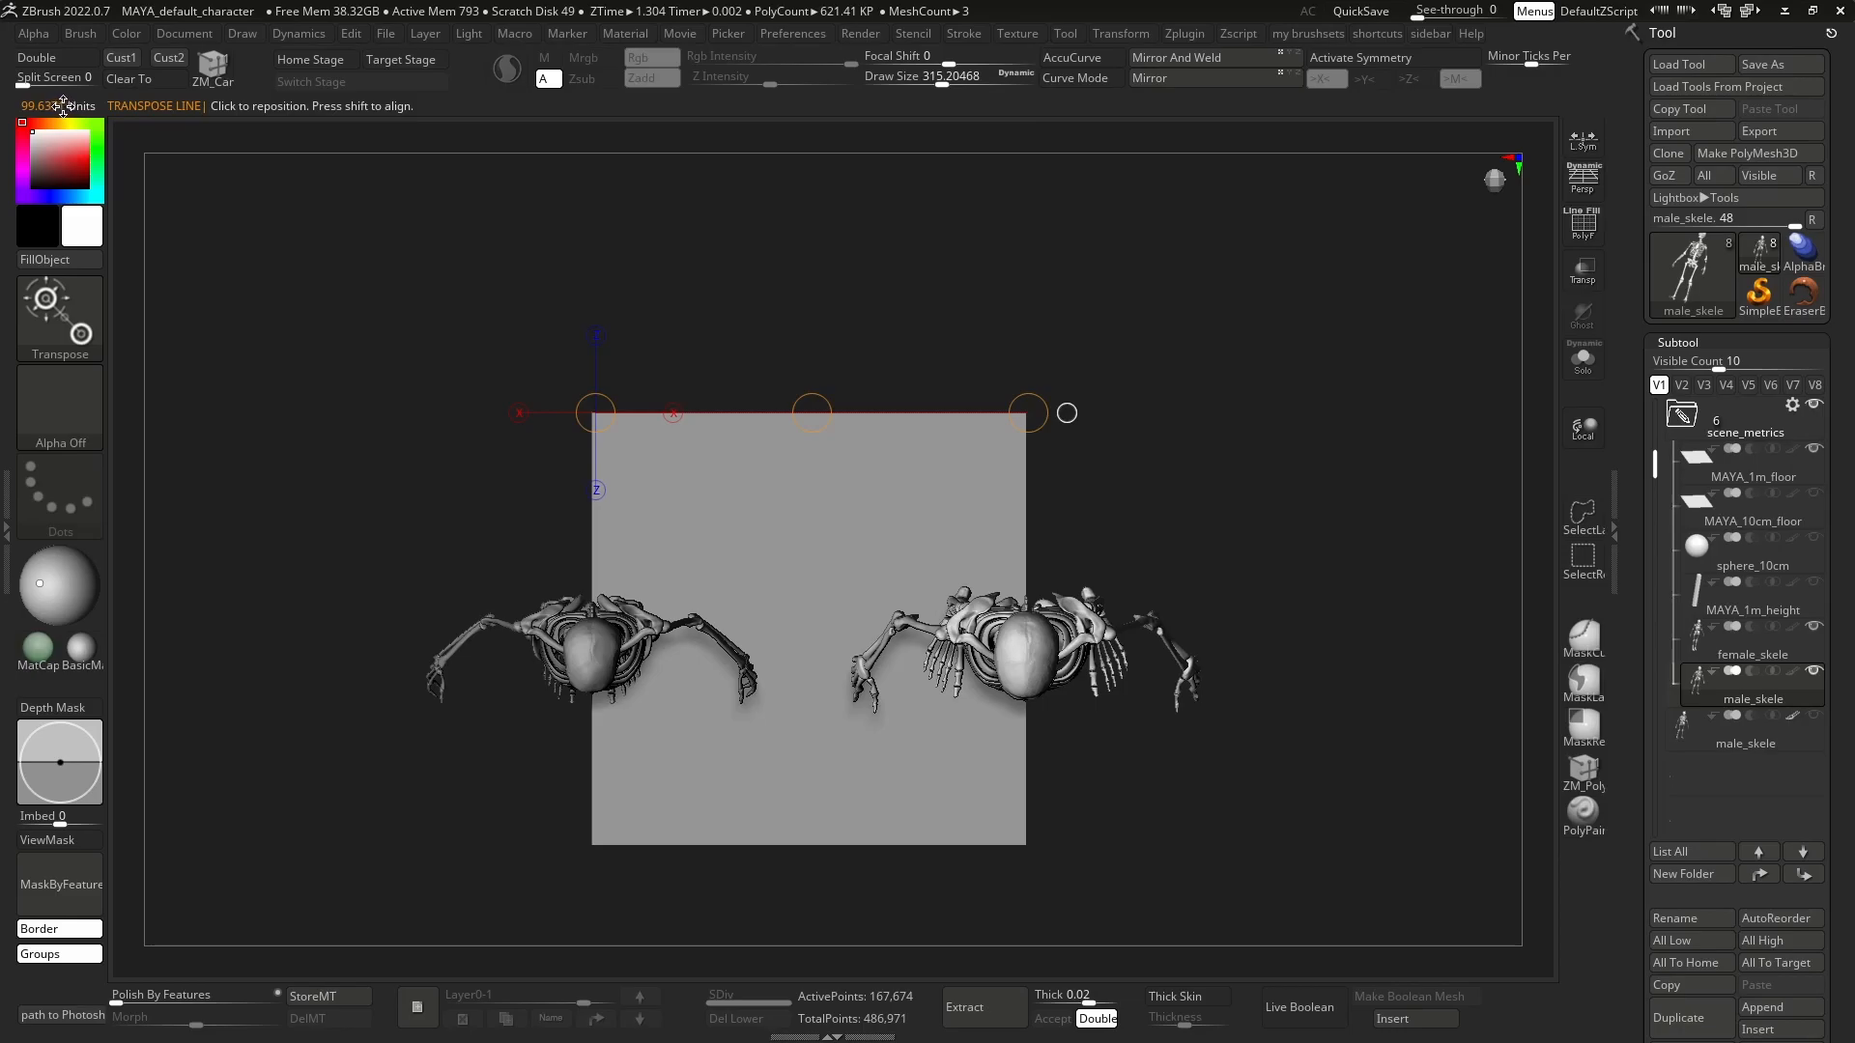
Measure the male skeleton from the front with Transpose lines, including its head from crown to chin, and return to Draw mode.
right_drag(928, 530, 942, 280)
alt+right_drag(942, 280, 872, 666)
click(944, 265)
alt+right_drag(1009, 283, 1020, 729)
shift+drag(923, 598, 929, 505)
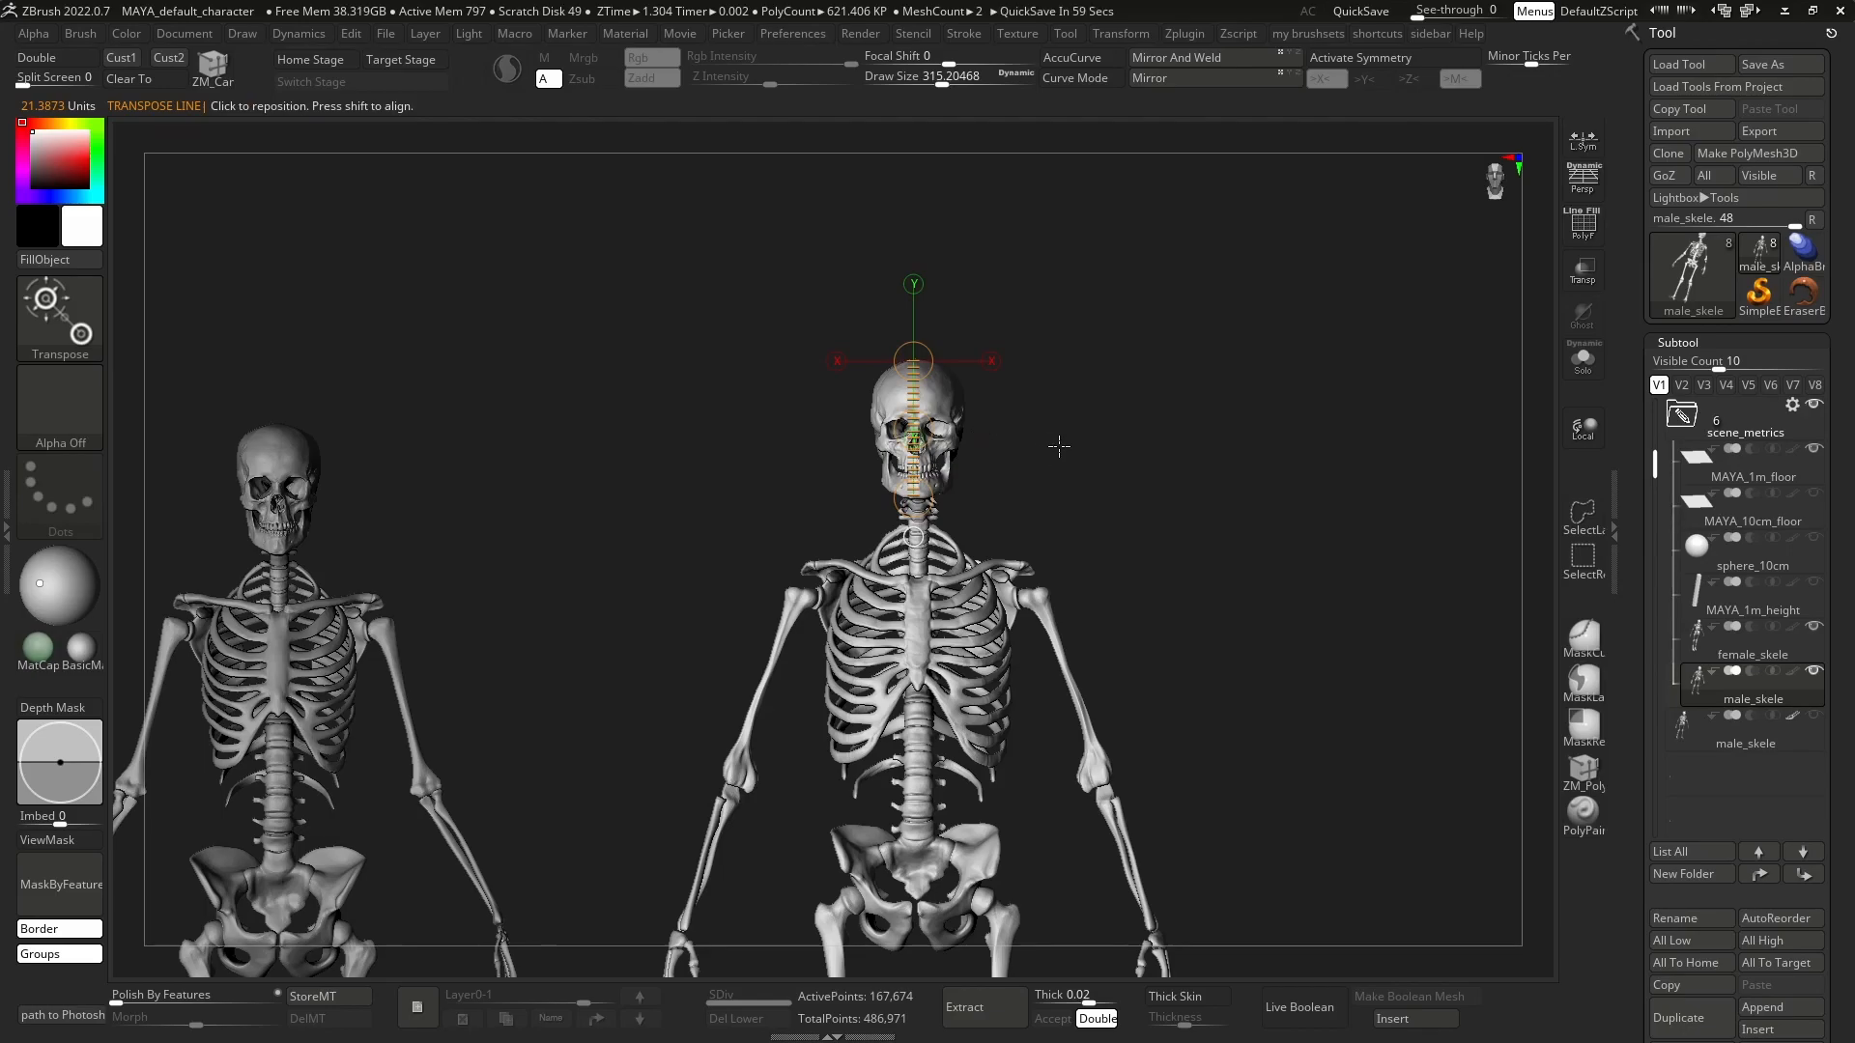
mouse_move(1102, 533)
mouse_down()
mouse_move(1126, 538)
mouse_move(1056, 551)
mouse_move(980, 505)
mouse_move(981, 397)
mouse_move(947, 681)
mouse_move(940, 574)
mouse_move(1237, 564)
mouse_move(1233, 670)
mouse_move(1204, 670)
mouse_up()
key(q)
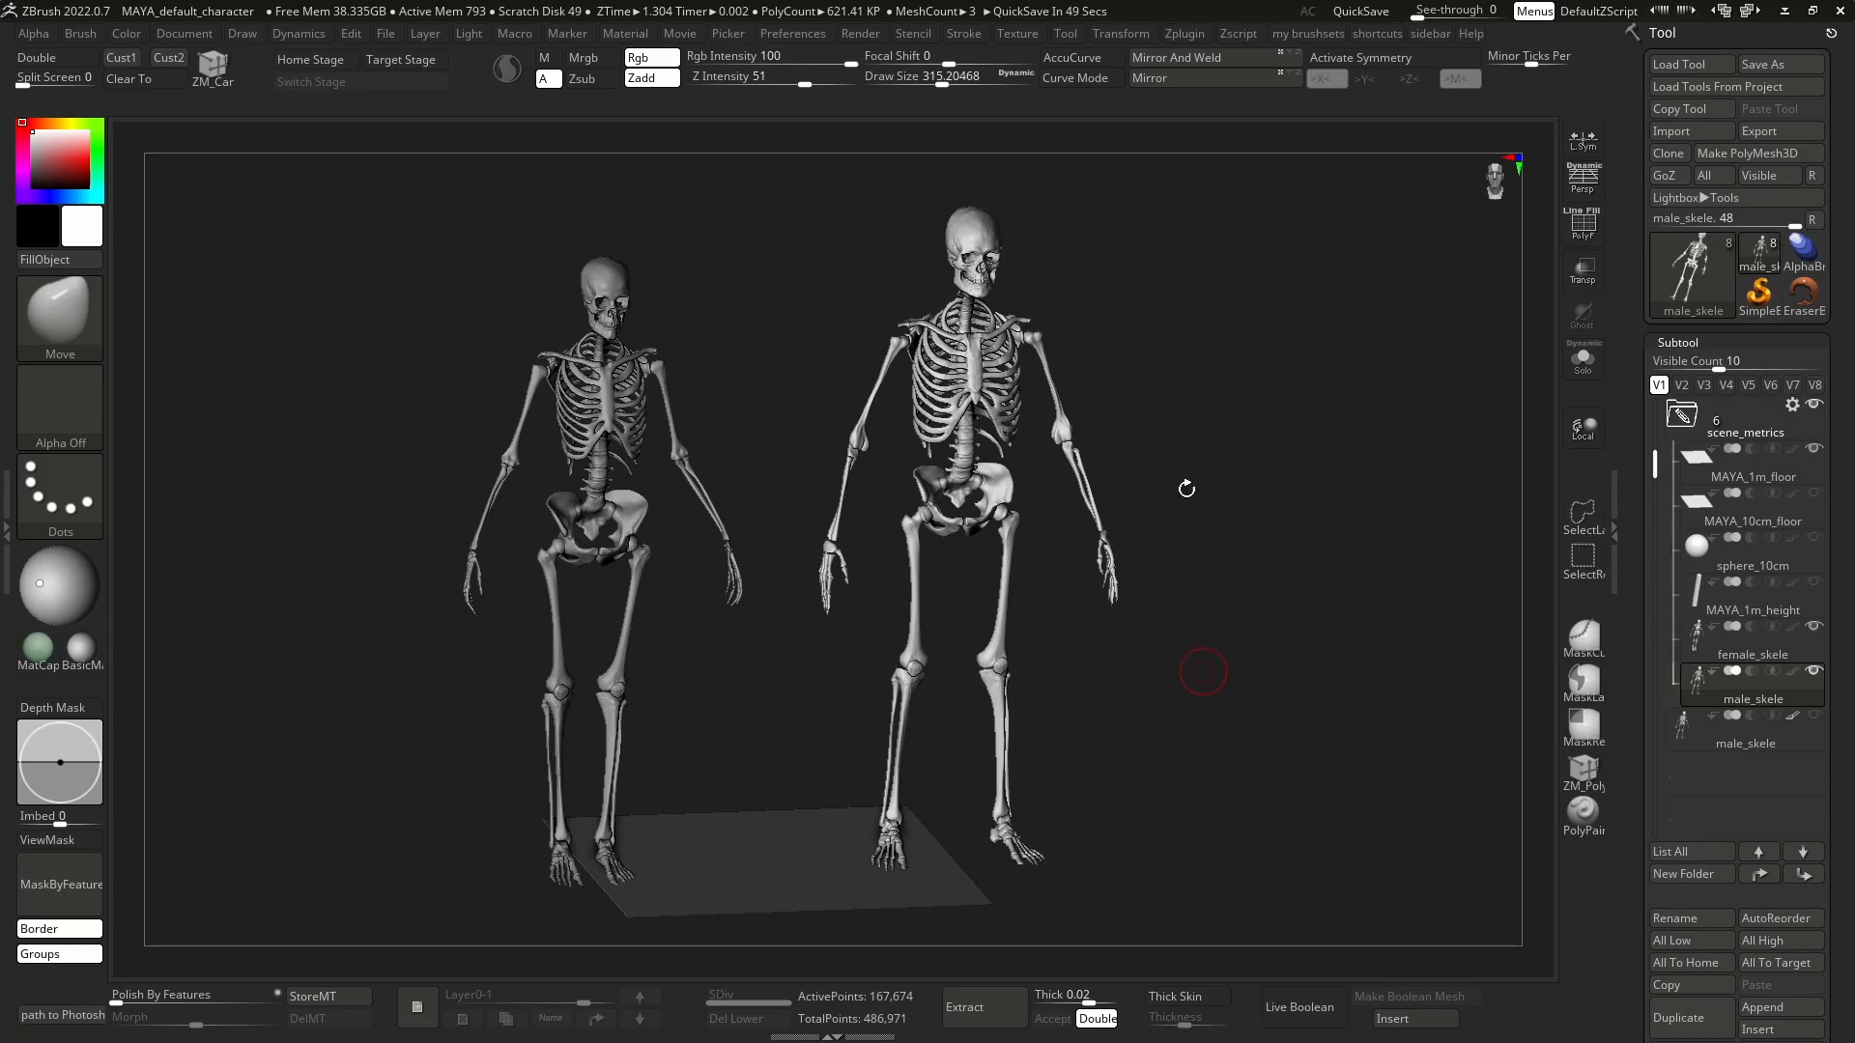
Turn on Local rotation and raise the Move brush's draw size to 1500 over the male skeleton's upper body.
right_drag(1186, 487, 1101, 459)
right_click(1101, 460)
mouse_move(951, 387)
alt+right_down()
mouse_move(915, 452)
mouse_move(956, 418)
alt+right_up()
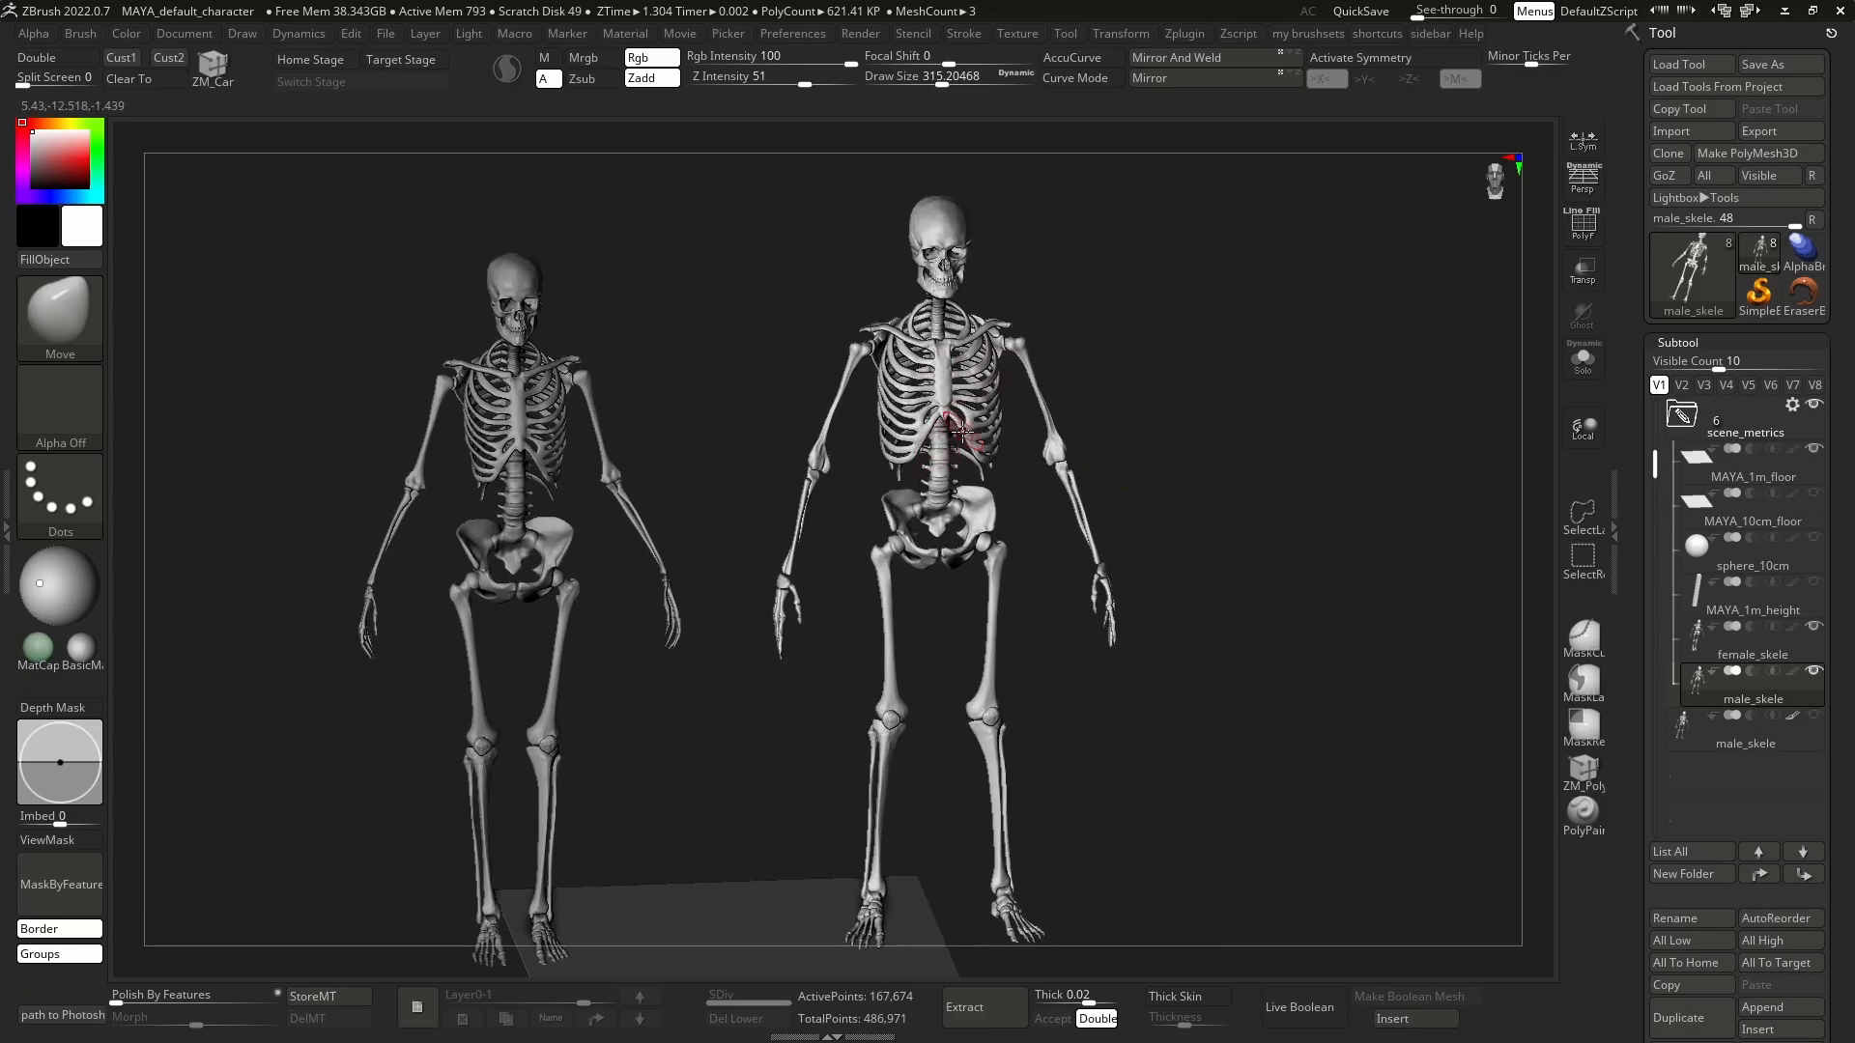
alt+right_drag(1116, 404, 1081, 460)
click(1580, 432)
mouse_move(932, 396)
ctrl+right_down()
mouse_move(1089, 513)
mouse_move(913, 400)
ctrl+right_up()
key(s)
drag(916, 421, 1009, 422)
ctrl+right_drag(1227, 504, 1139, 497)
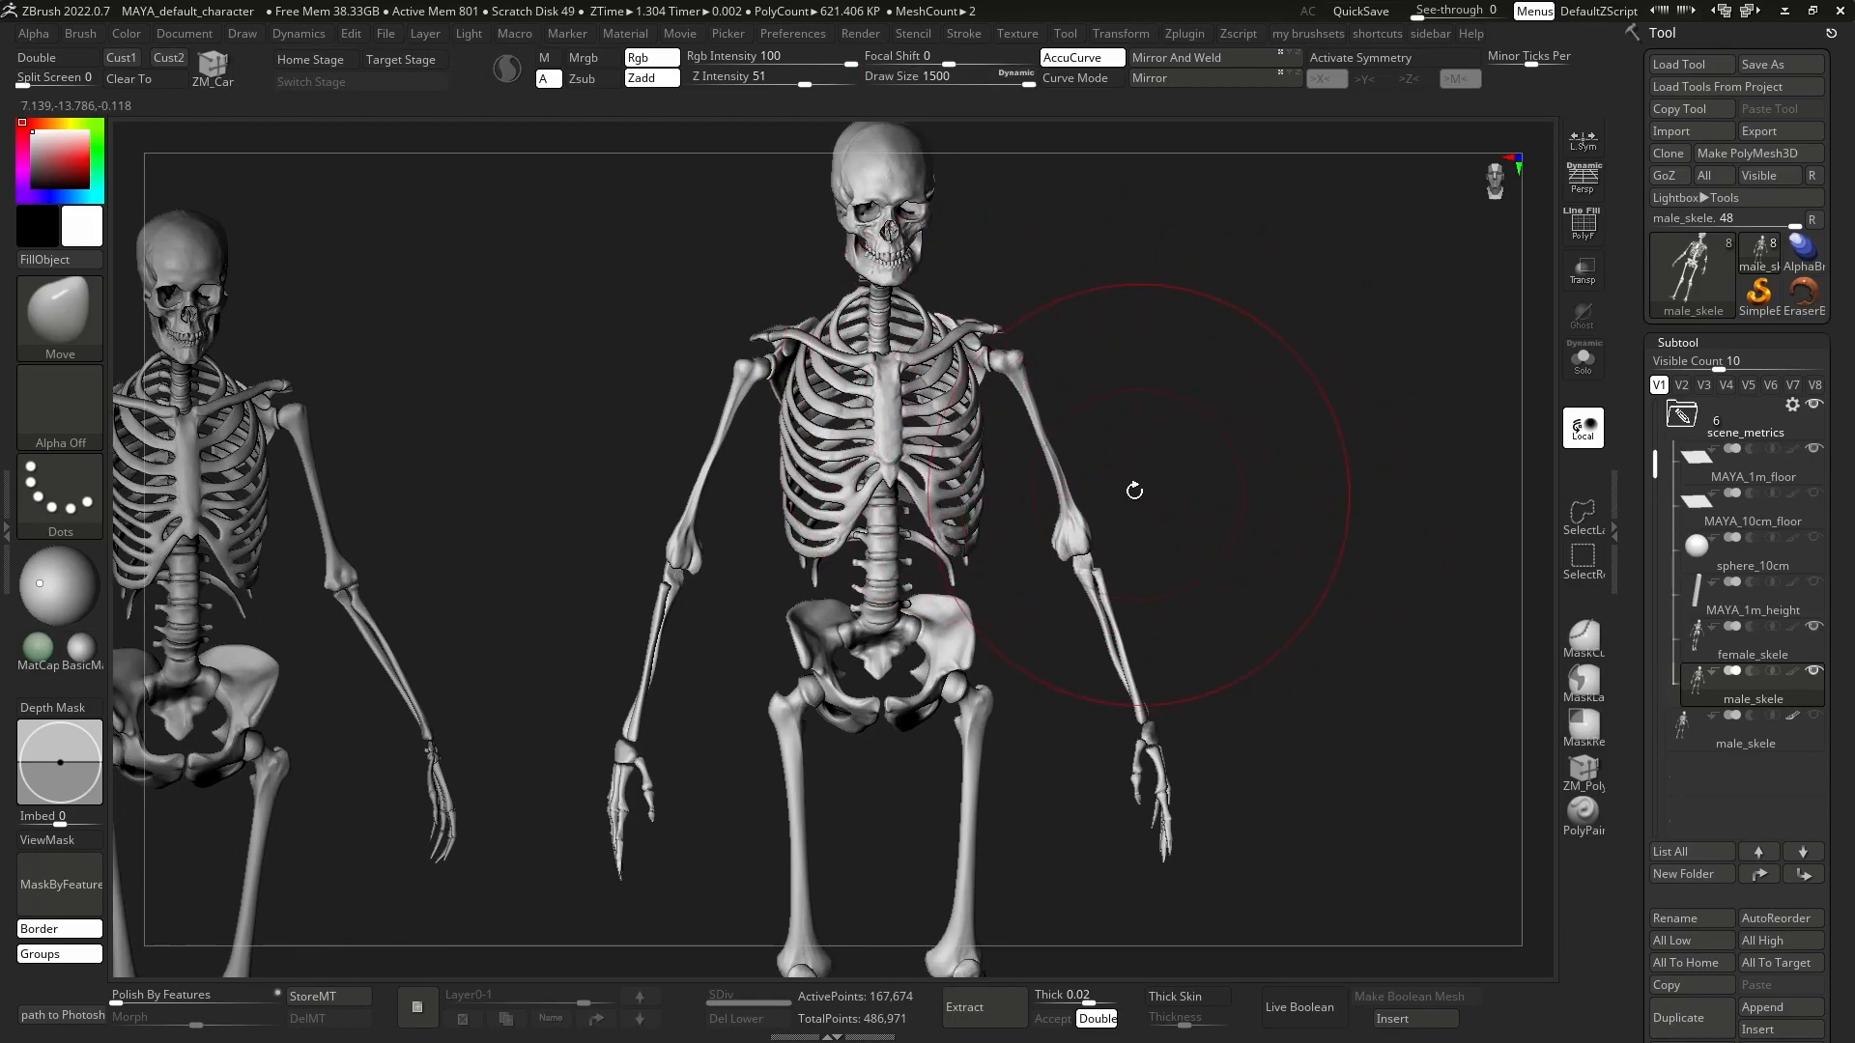
Try the Move brush at its oversized draw size on the male skeleton and undo the stroke.
mouse_move(1208, 425)
ctrl+right_down()
mouse_move(987, 437)
mouse_move(954, 405)
ctrl+right_up()
mouse_move(1010, 411)
ctrl+mouse_down()
mouse_move(1013, 541)
mouse_move(796, 426)
ctrl+mouse_up()
ctrl+right_drag(796, 426, 748, 364)
ctrl+drag(828, 243, 732, 458)
mouse_move(779, 372)
ctrl+mouse_down()
mouse_move(746, 474)
mouse_move(830, 570)
mouse_move(899, 727)
mouse_move(945, 730)
mouse_move(1087, 594)
ctrl+mouse_up()
alt+right_drag(1066, 449, 1063, 596)
key(ctrl+z)
ctrl+drag(1021, 451, 1117, 480)
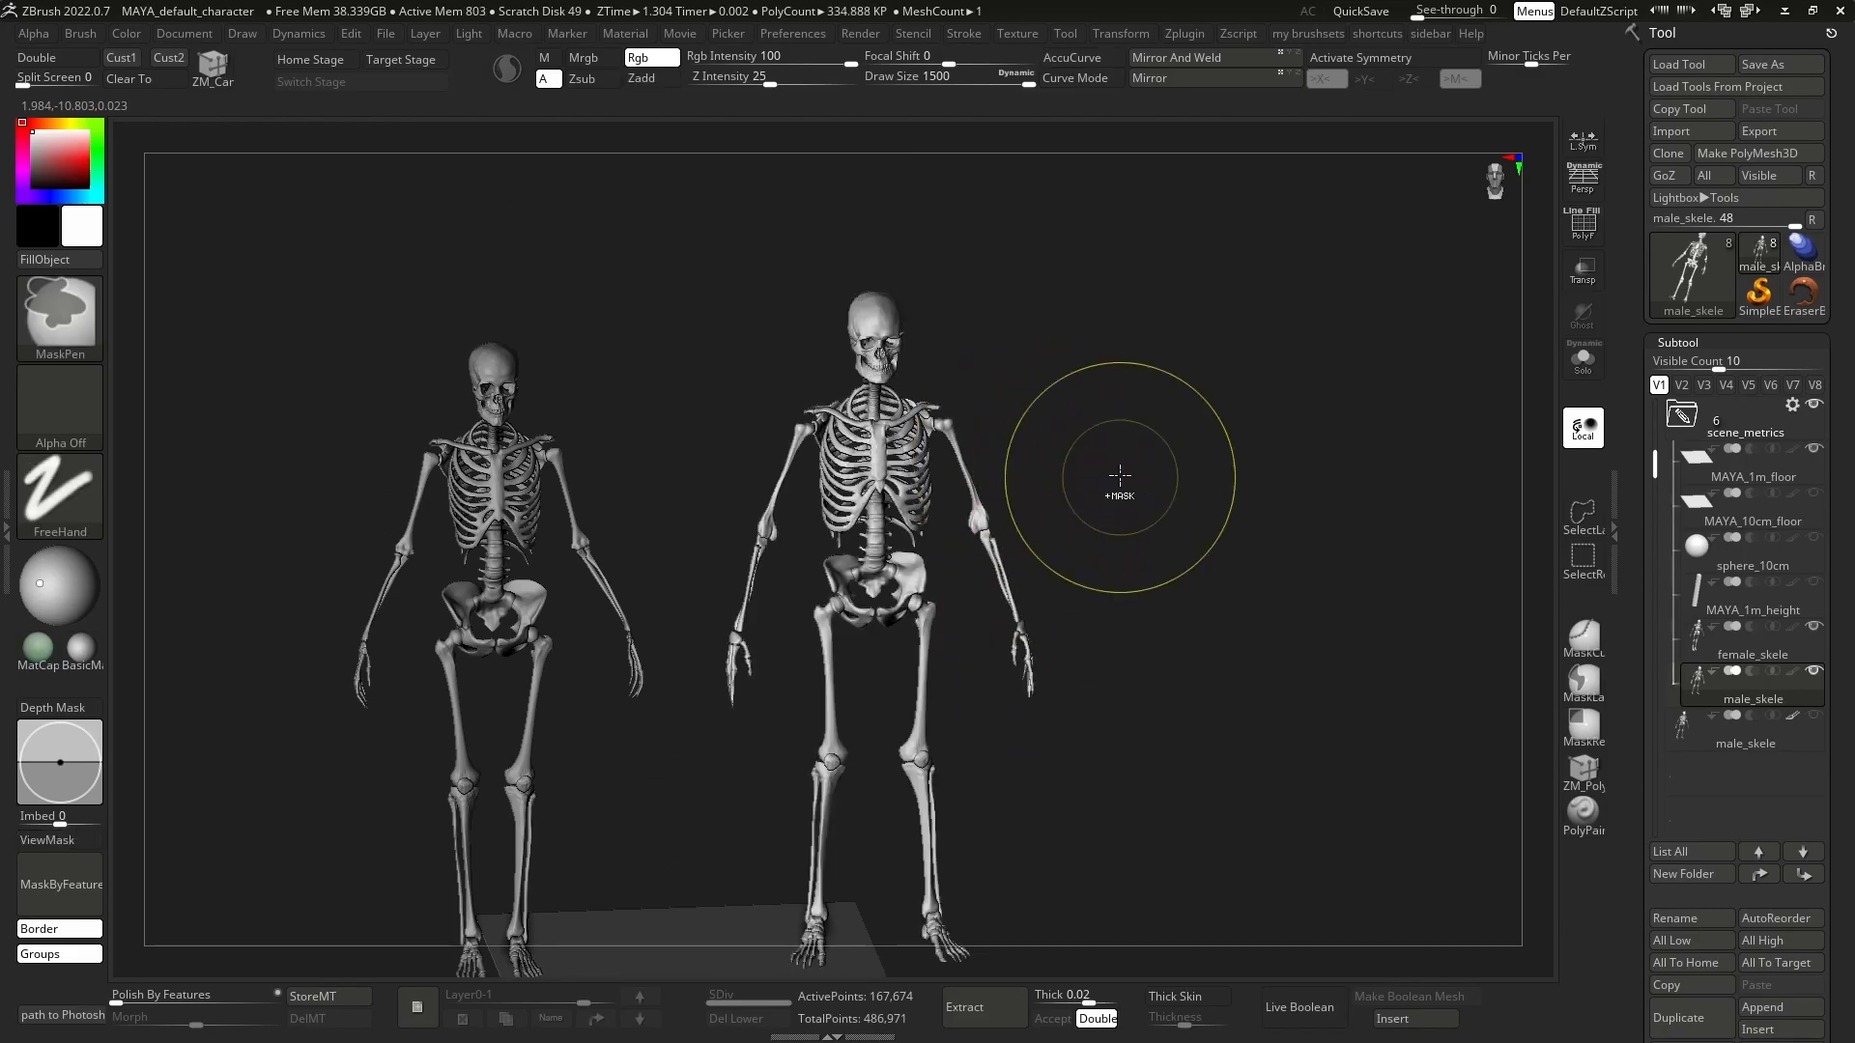
Reduce the Move brush's draw size to about 1.87 at close range on the male skeleton's sternum.
alt+right_drag(1082, 483, 1088, 503)
ctrl+right_drag(870, 406, 898, 548)
key(s)
drag(867, 495, 795, 496)
ctrl+right_drag(911, 485, 969, 710)
key(s)
drag(890, 532, 818, 530)
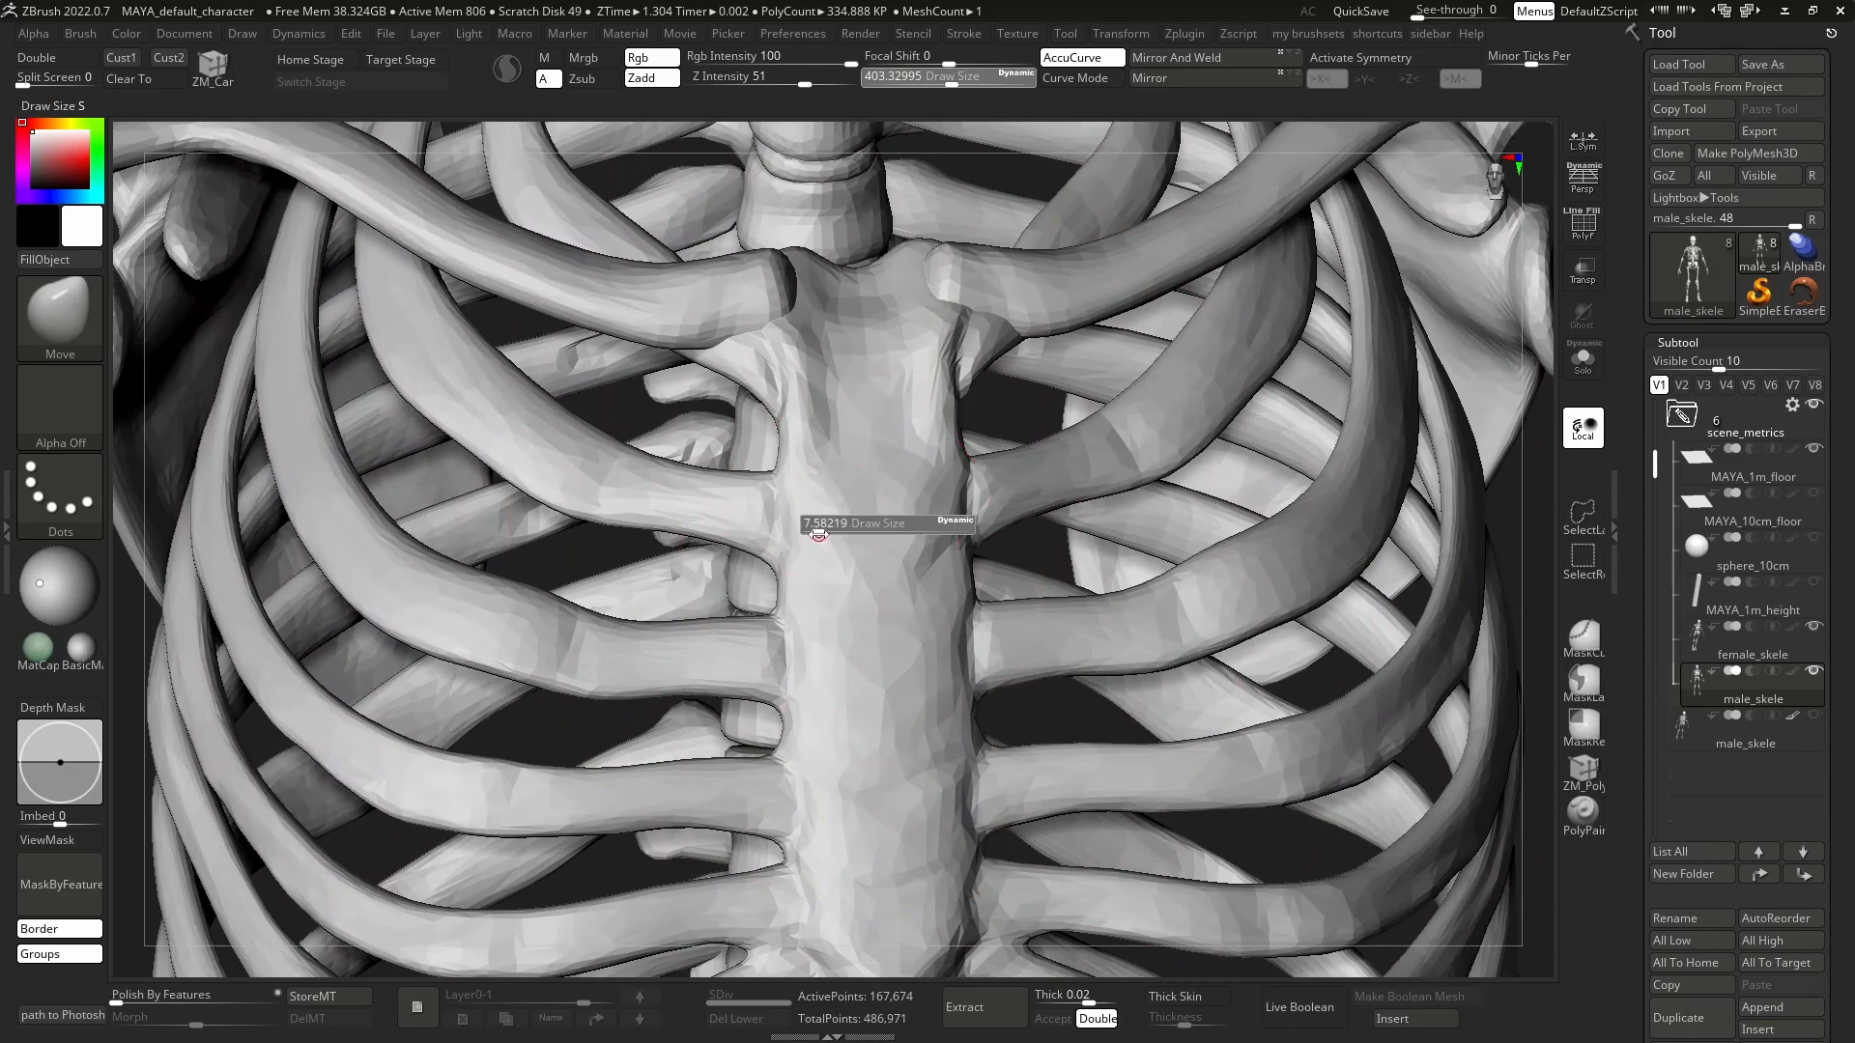
ctrl+right_drag(898, 505, 923, 534)
key(s)
drag(912, 533, 905, 533)
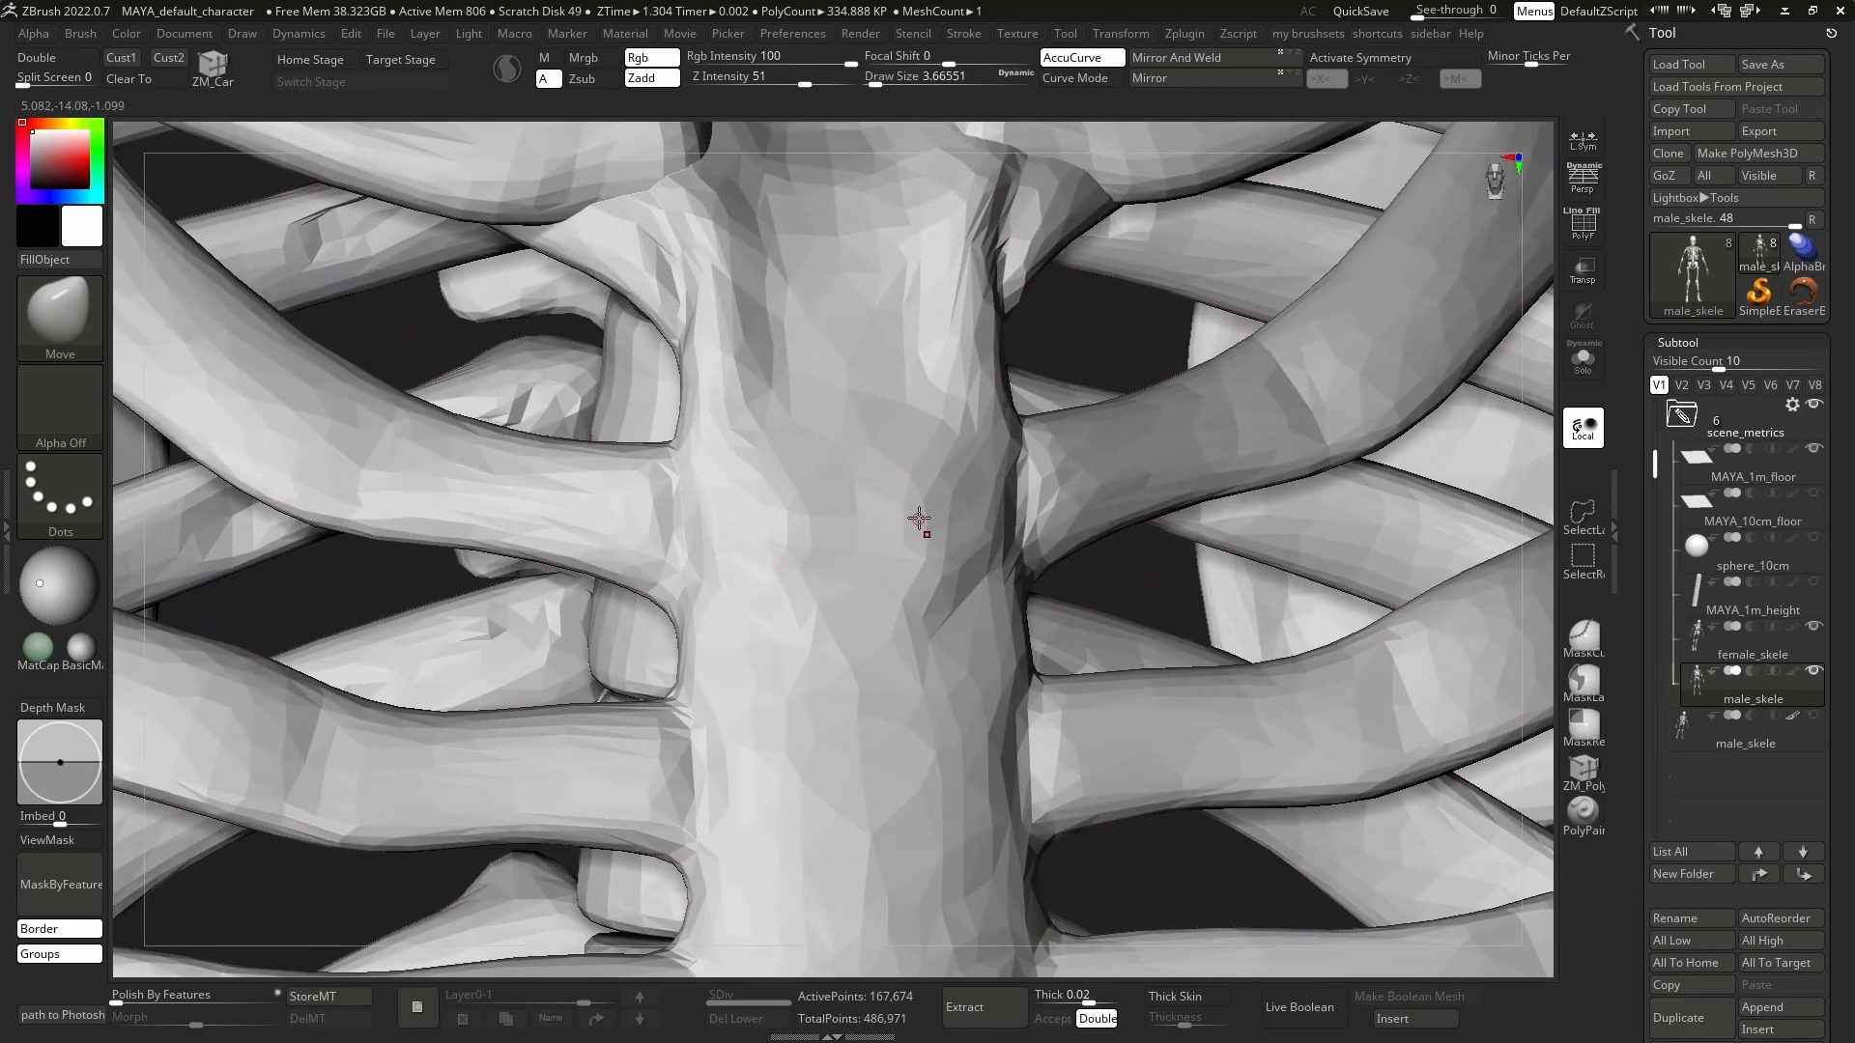
mouse_move(914, 514)
ctrl+right_down()
mouse_move(969, 571)
mouse_move(921, 529)
ctrl+right_up()
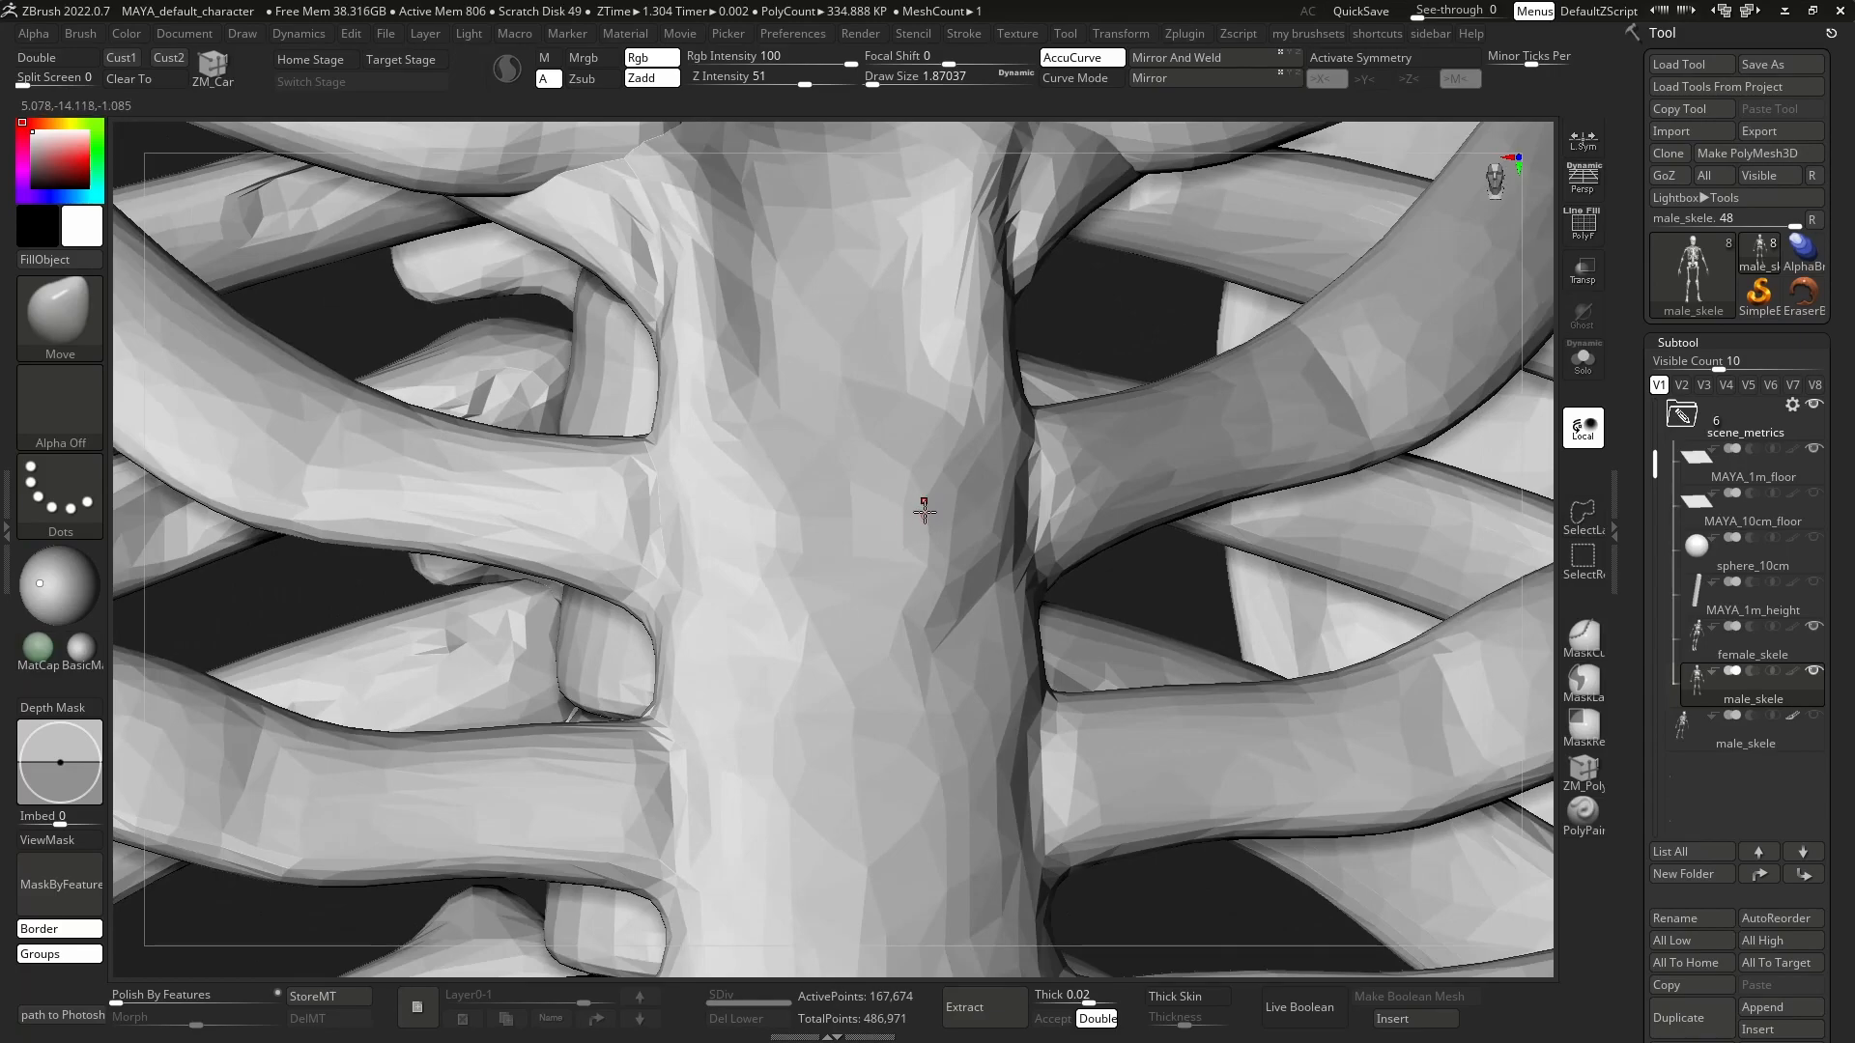
right_drag(948, 517, 774, 403)
mouse_move(1004, 483)
ctrl+right_down()
mouse_move(974, 401)
mouse_move(1008, 544)
mouse_move(1033, 537)
ctrl+right_up()
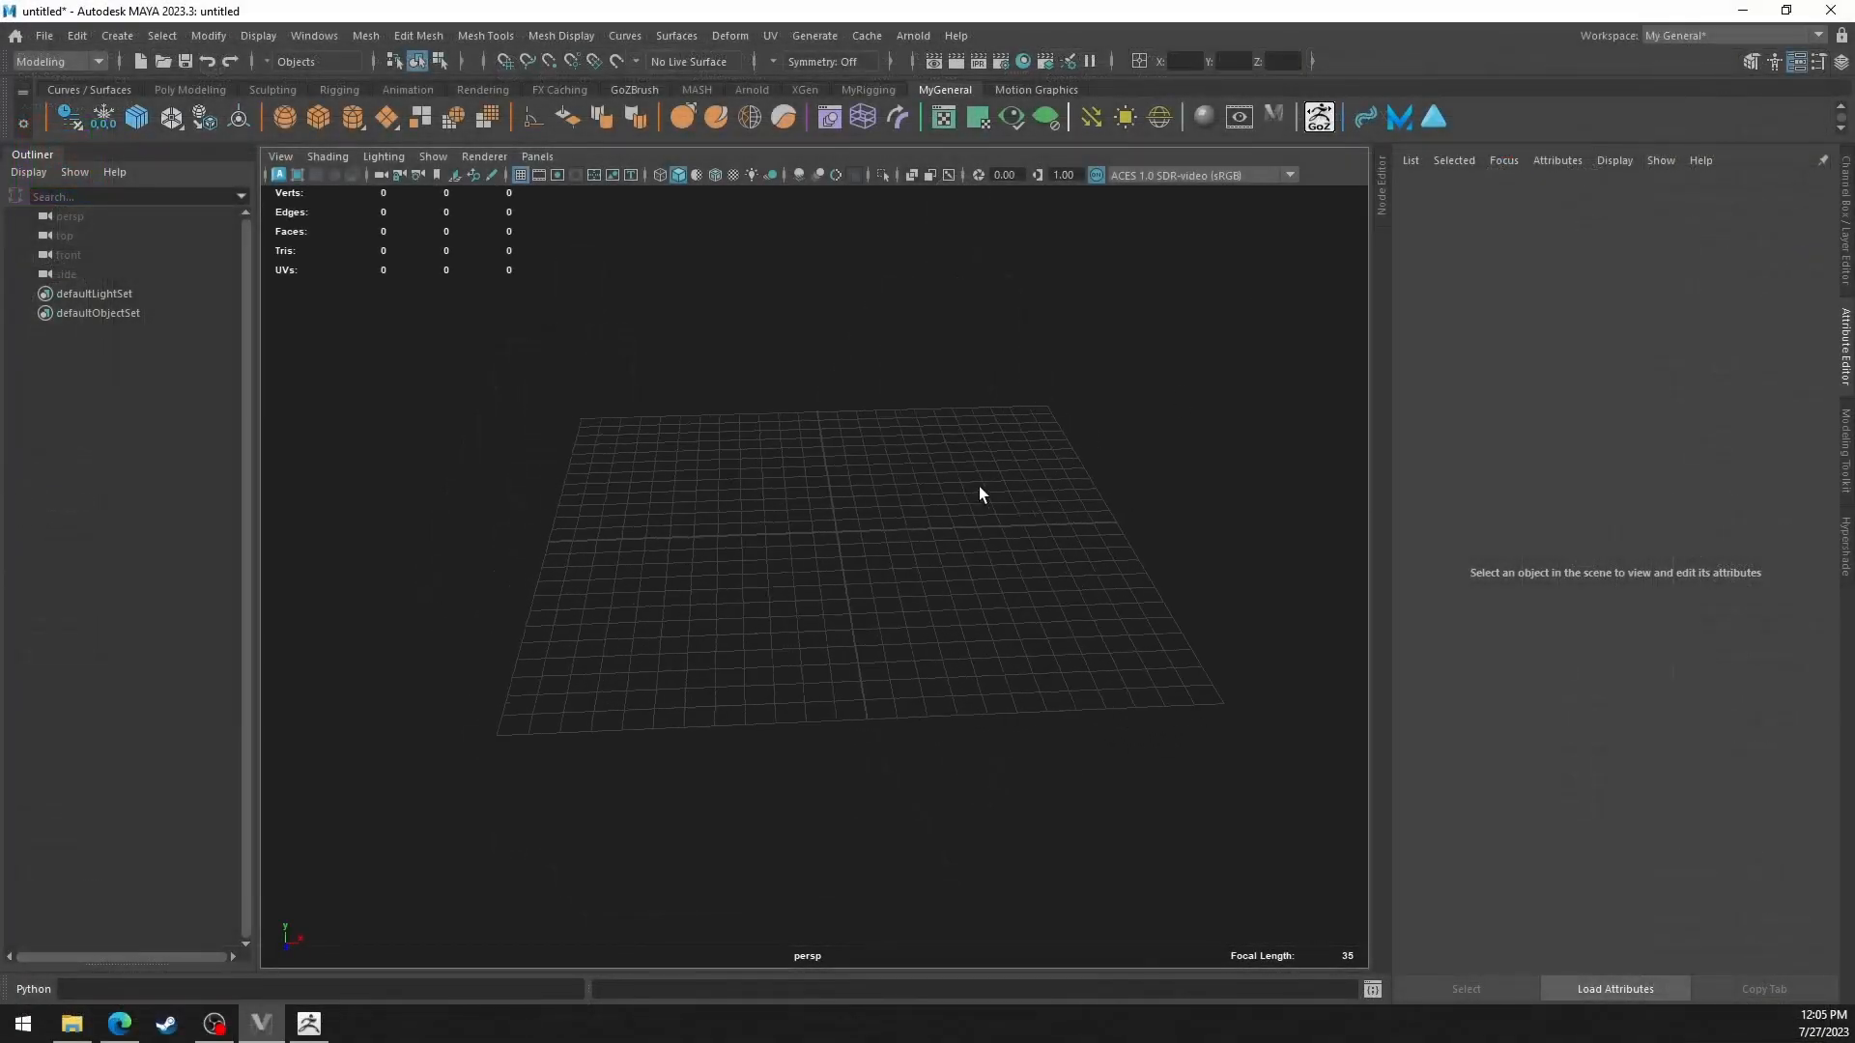
Switch to Maya and check the grid's length, width, line spacing and subdivisions in the Grid Options.
alt+drag(978, 493, 866, 483)
alt+right_drag(866, 475, 920, 522)
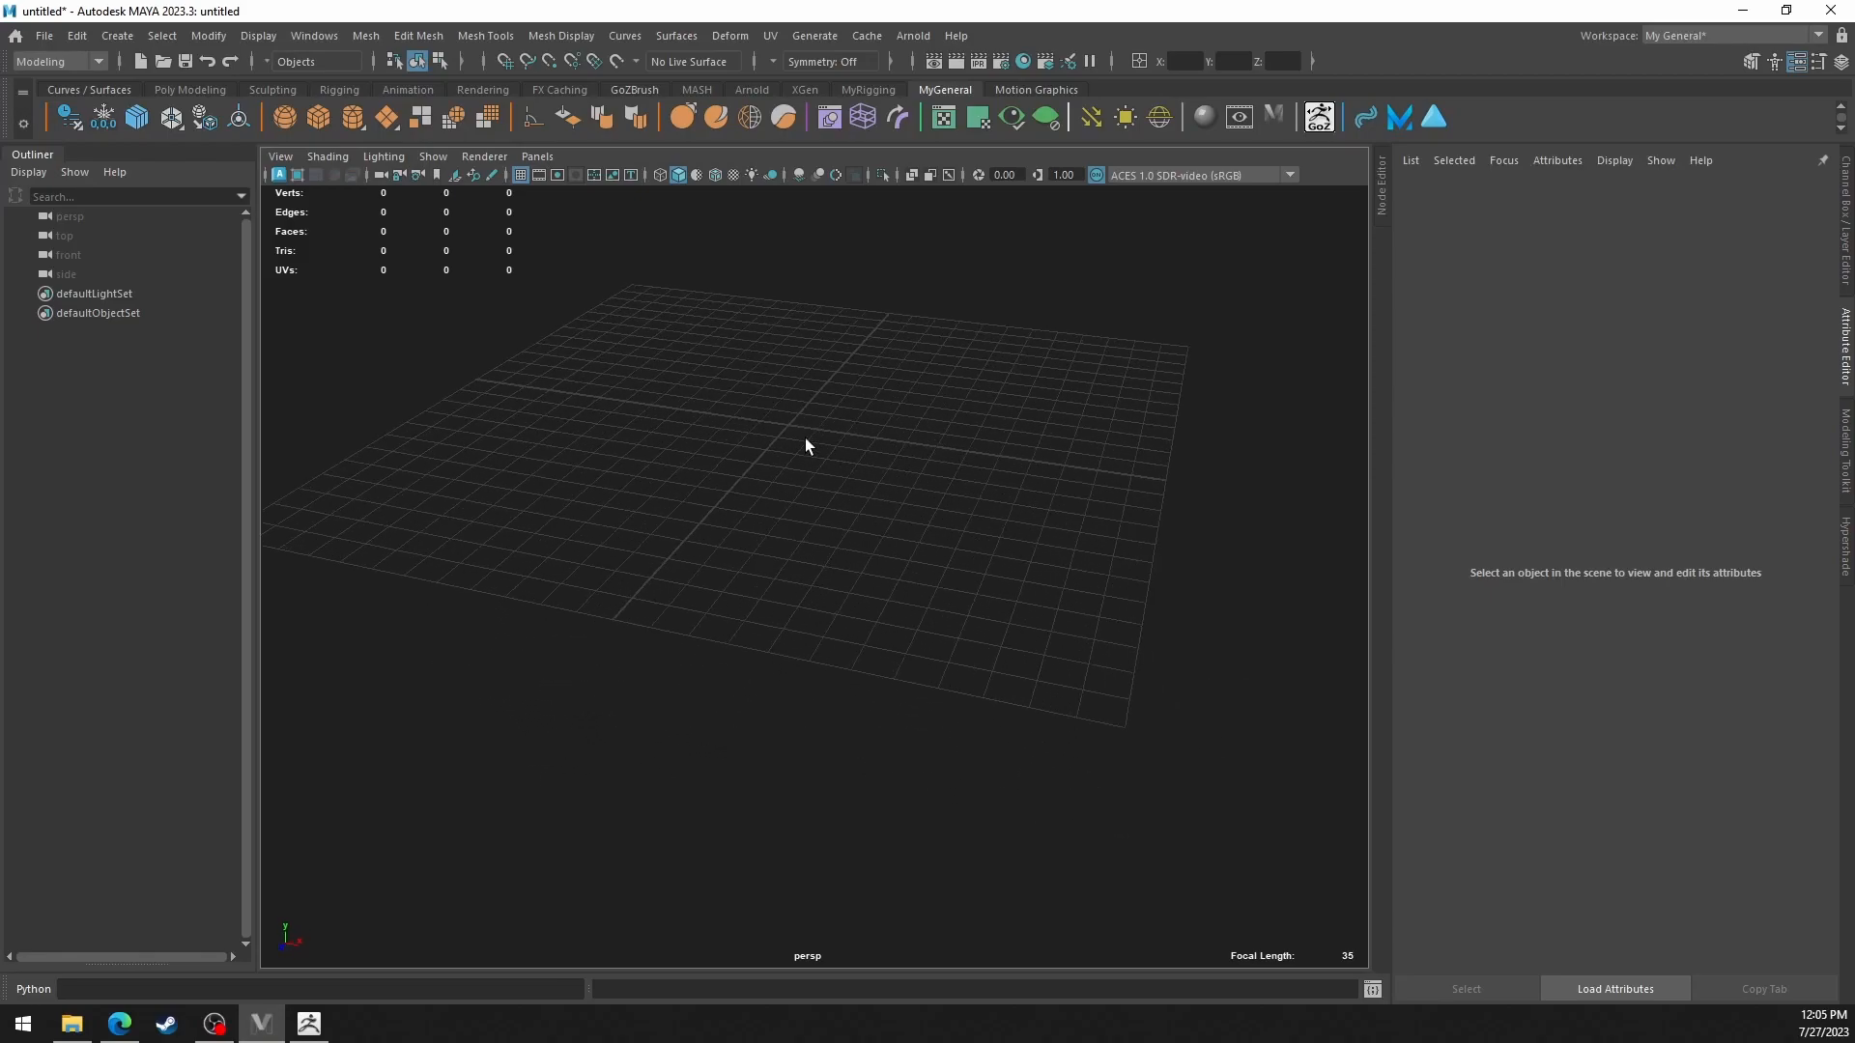
alt+drag(836, 486, 878, 547)
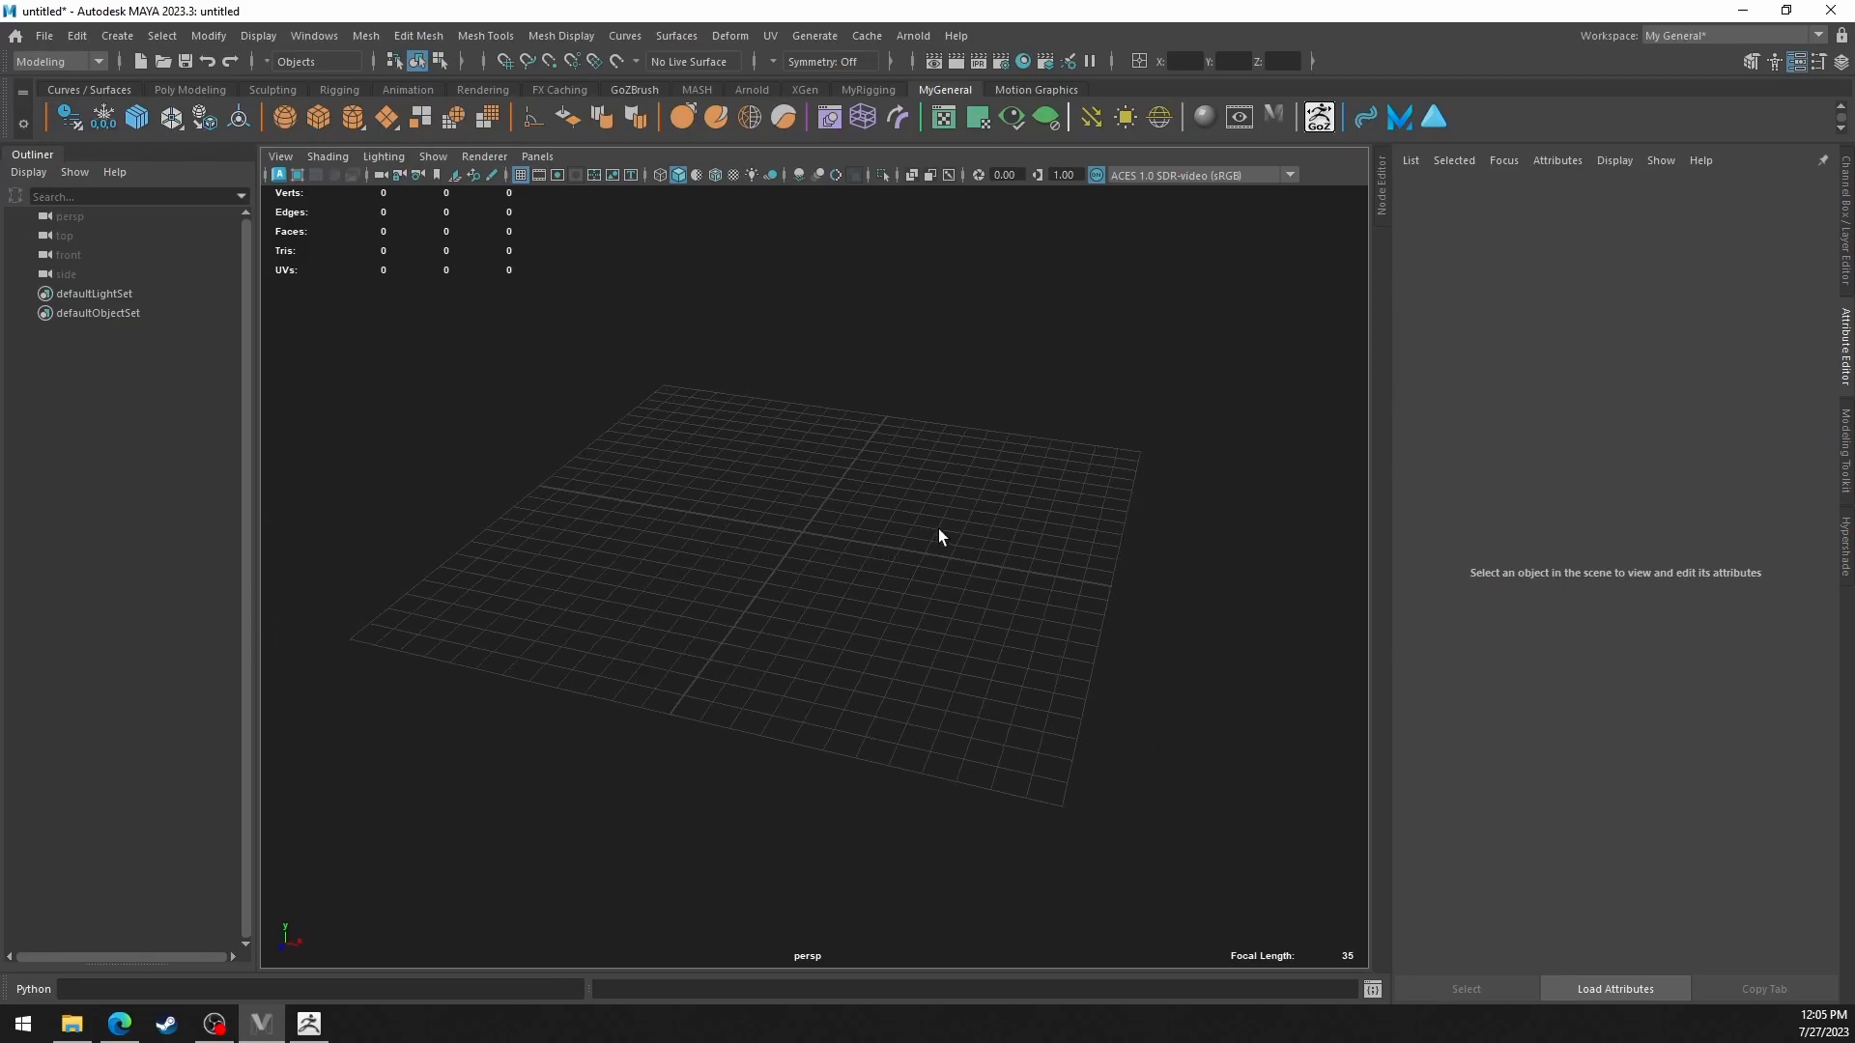
click(269, 37)
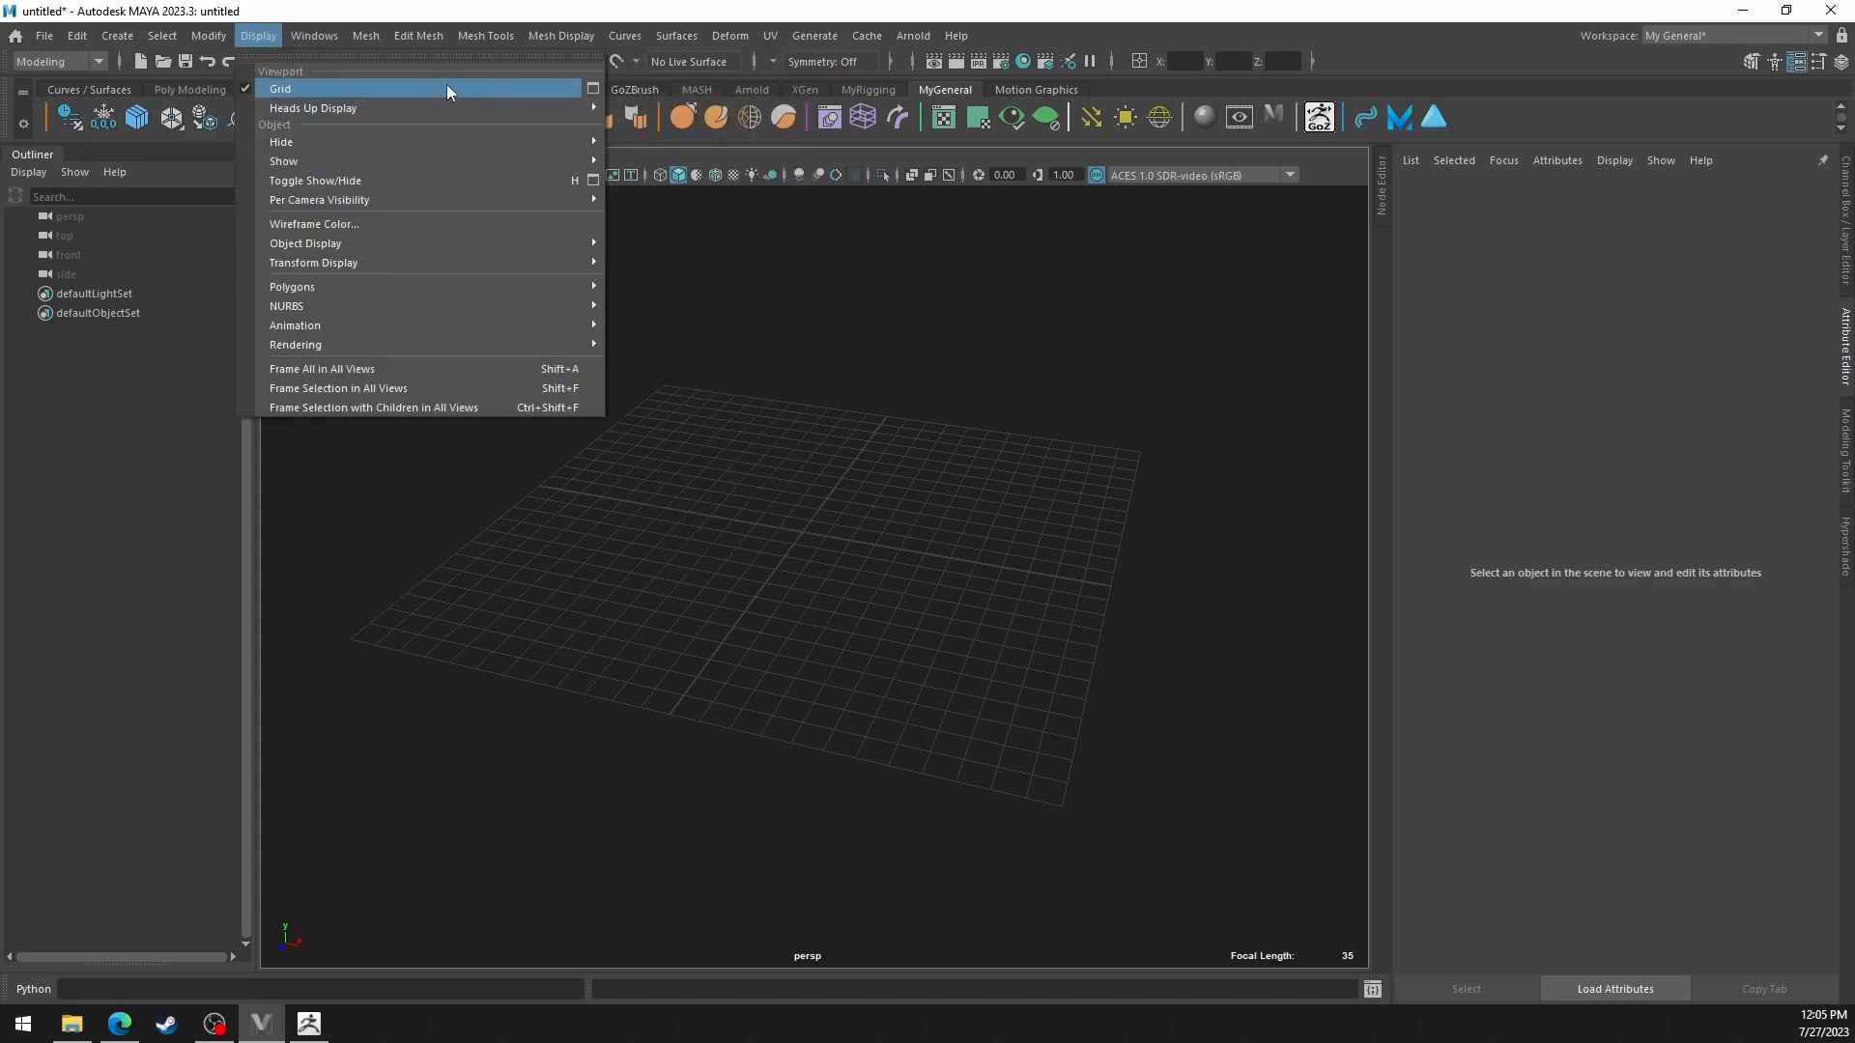
click(593, 88)
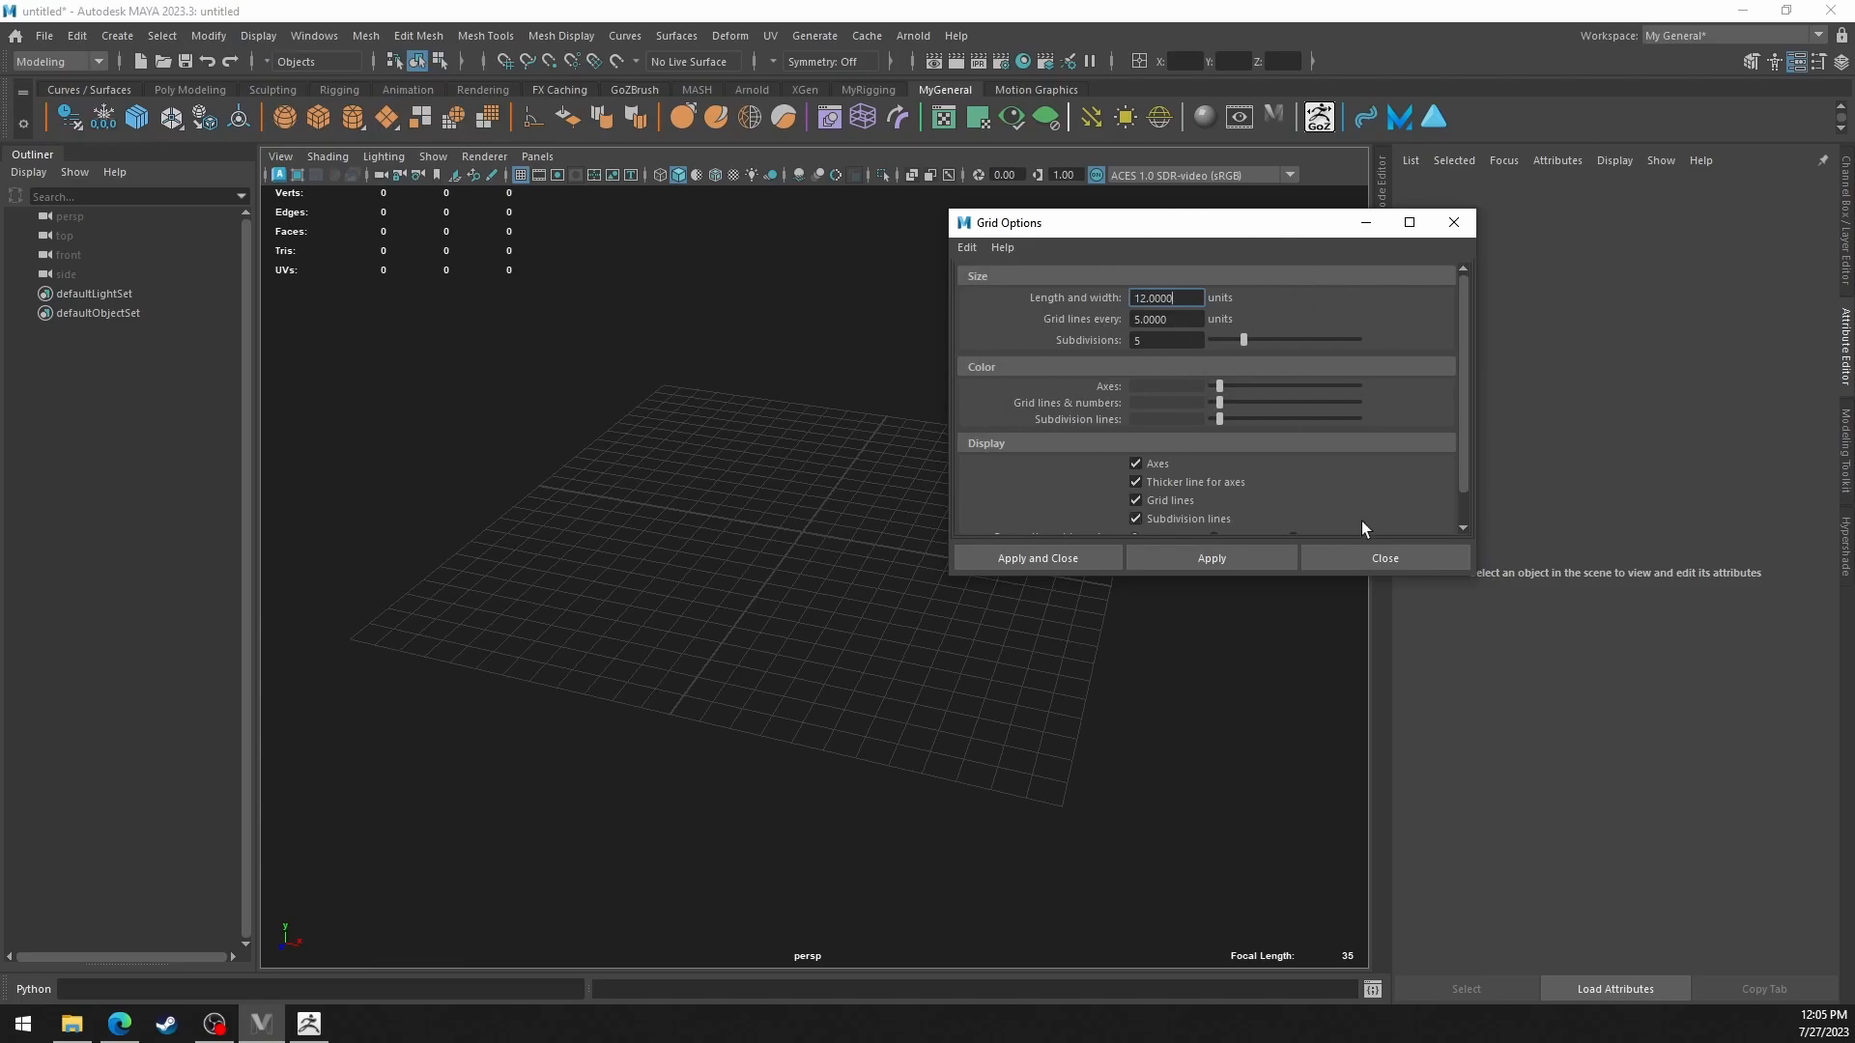
click(1381, 559)
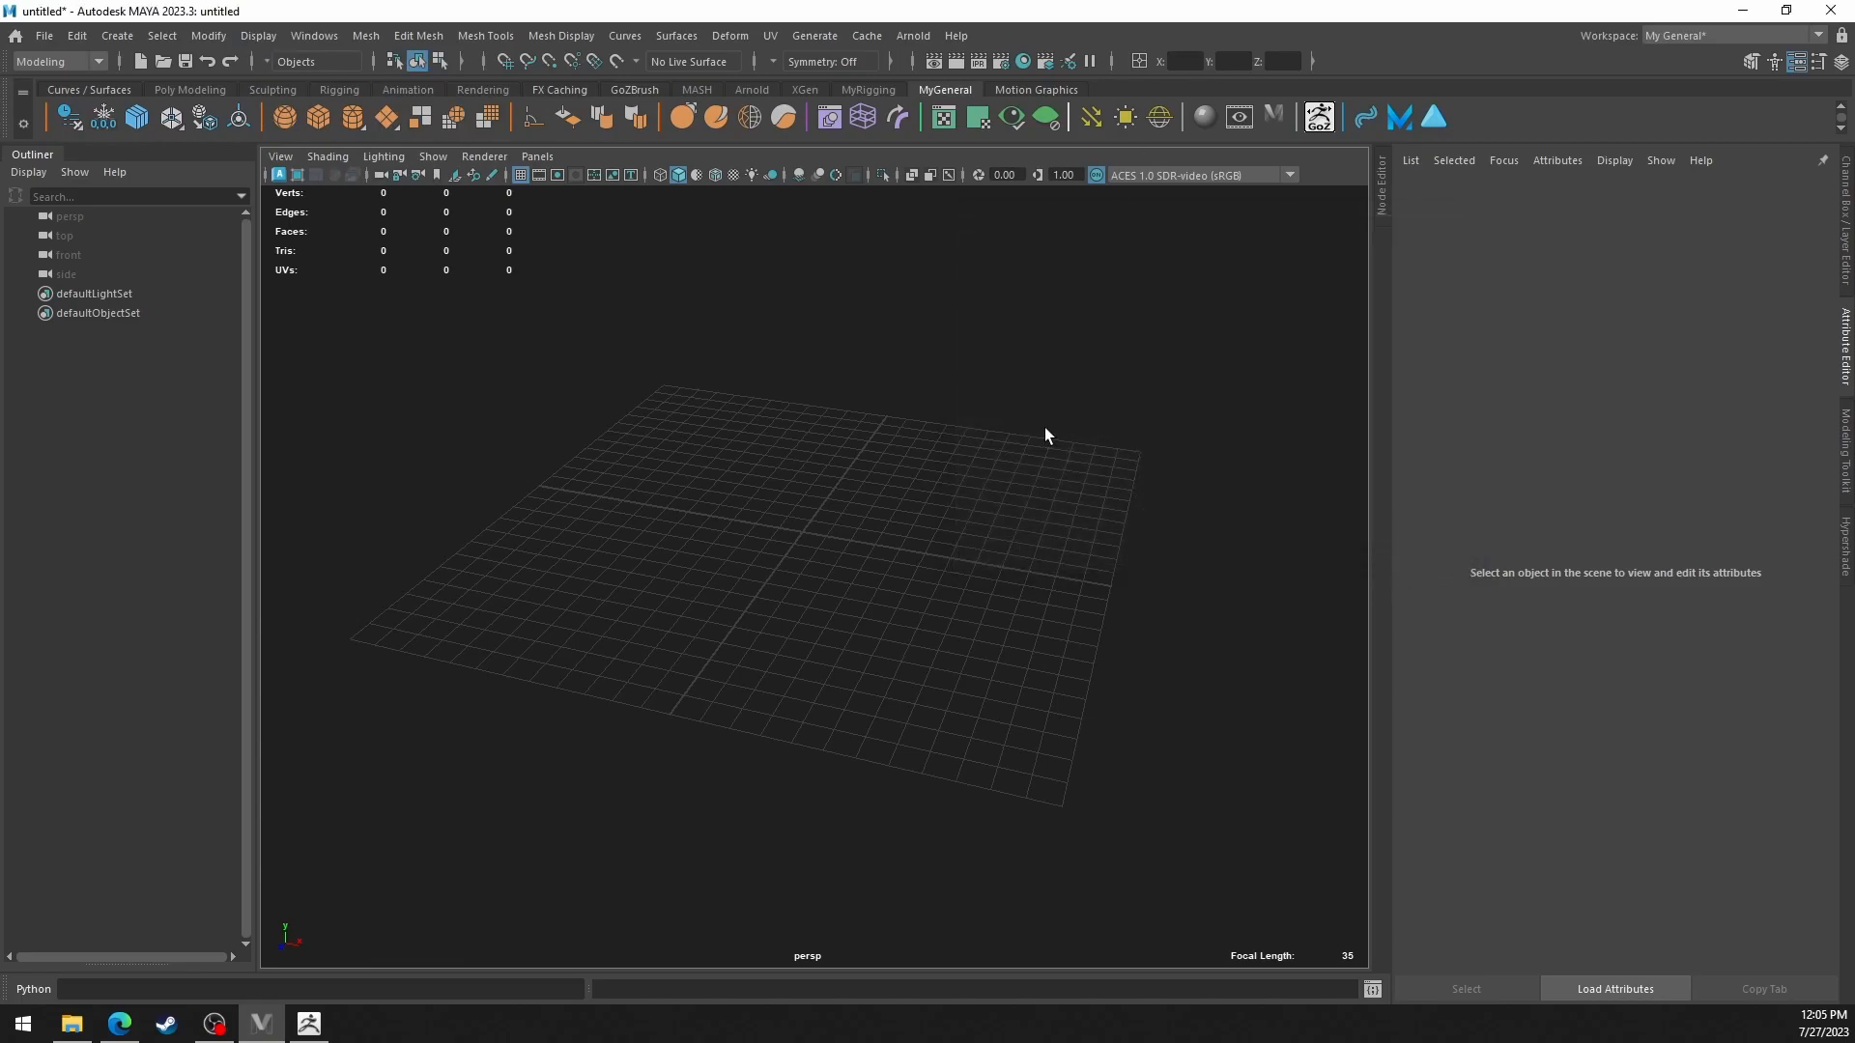
Check the linear working units in Maya's Settings preferences and close the preferences window.
click(311, 40)
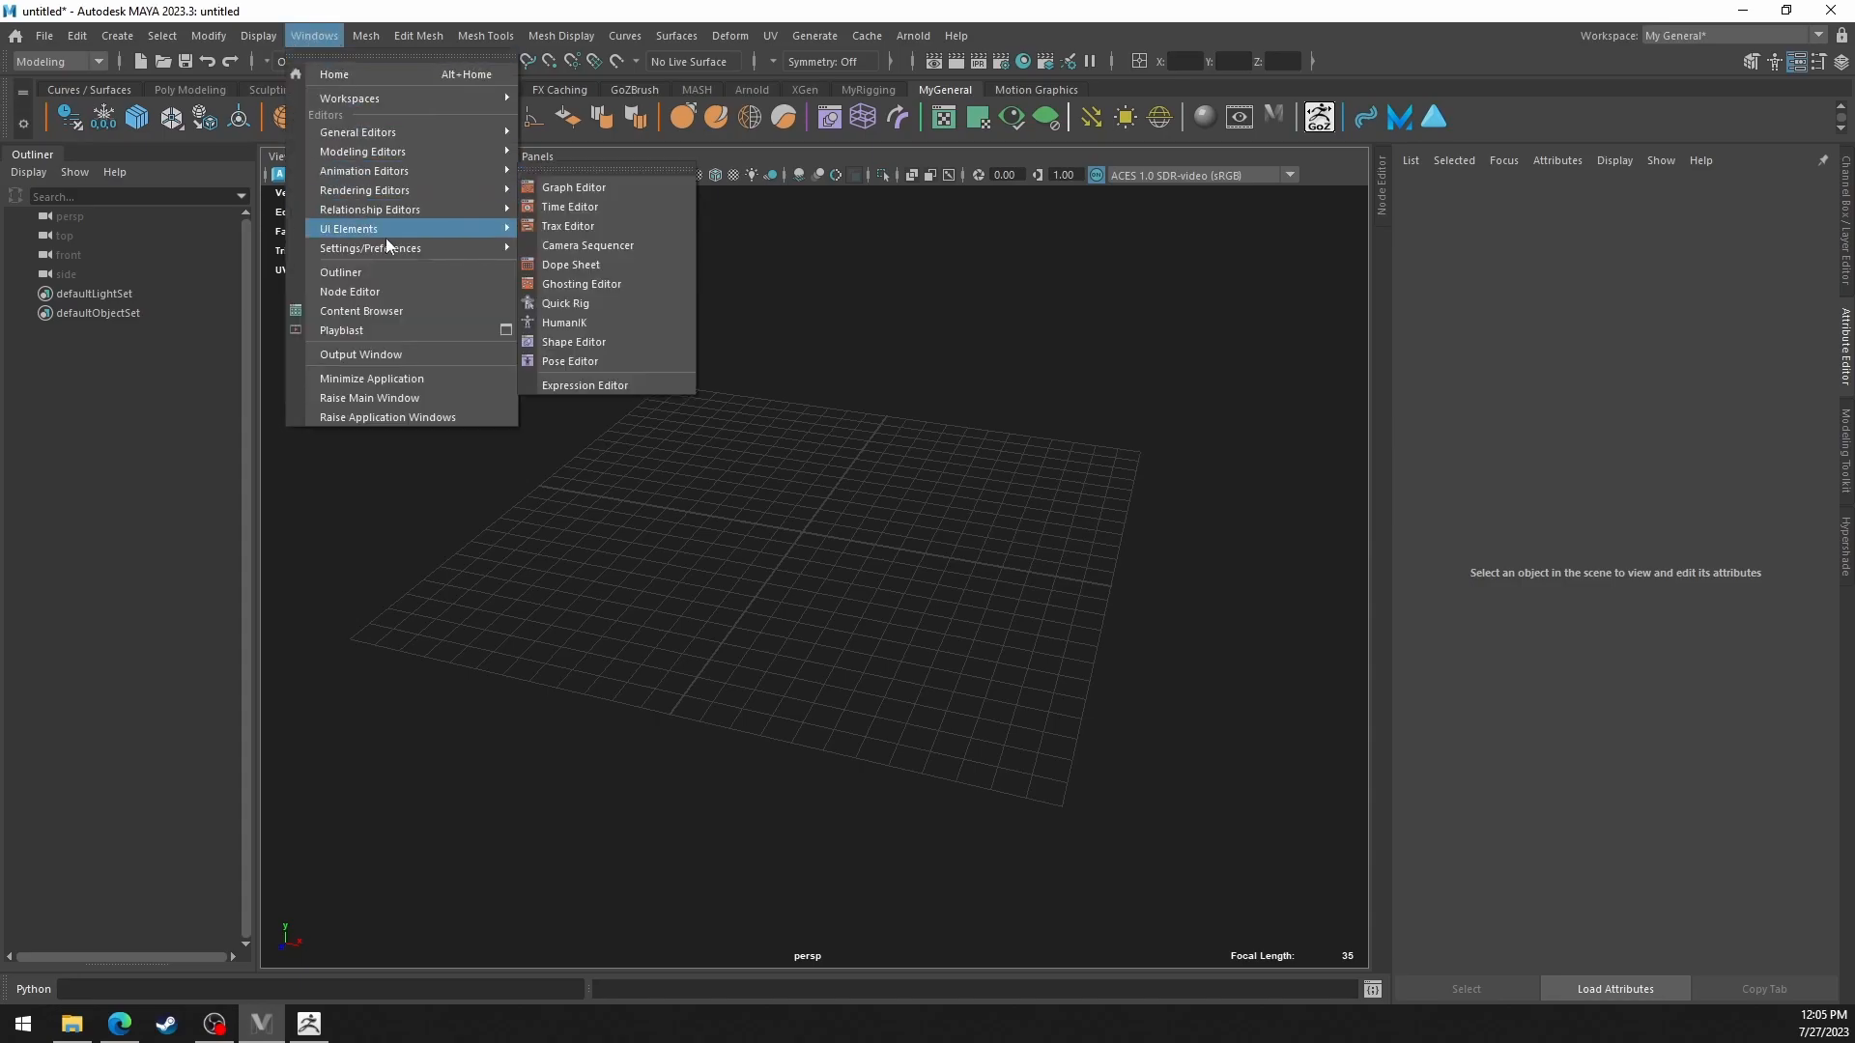
mouse_move(391, 253)
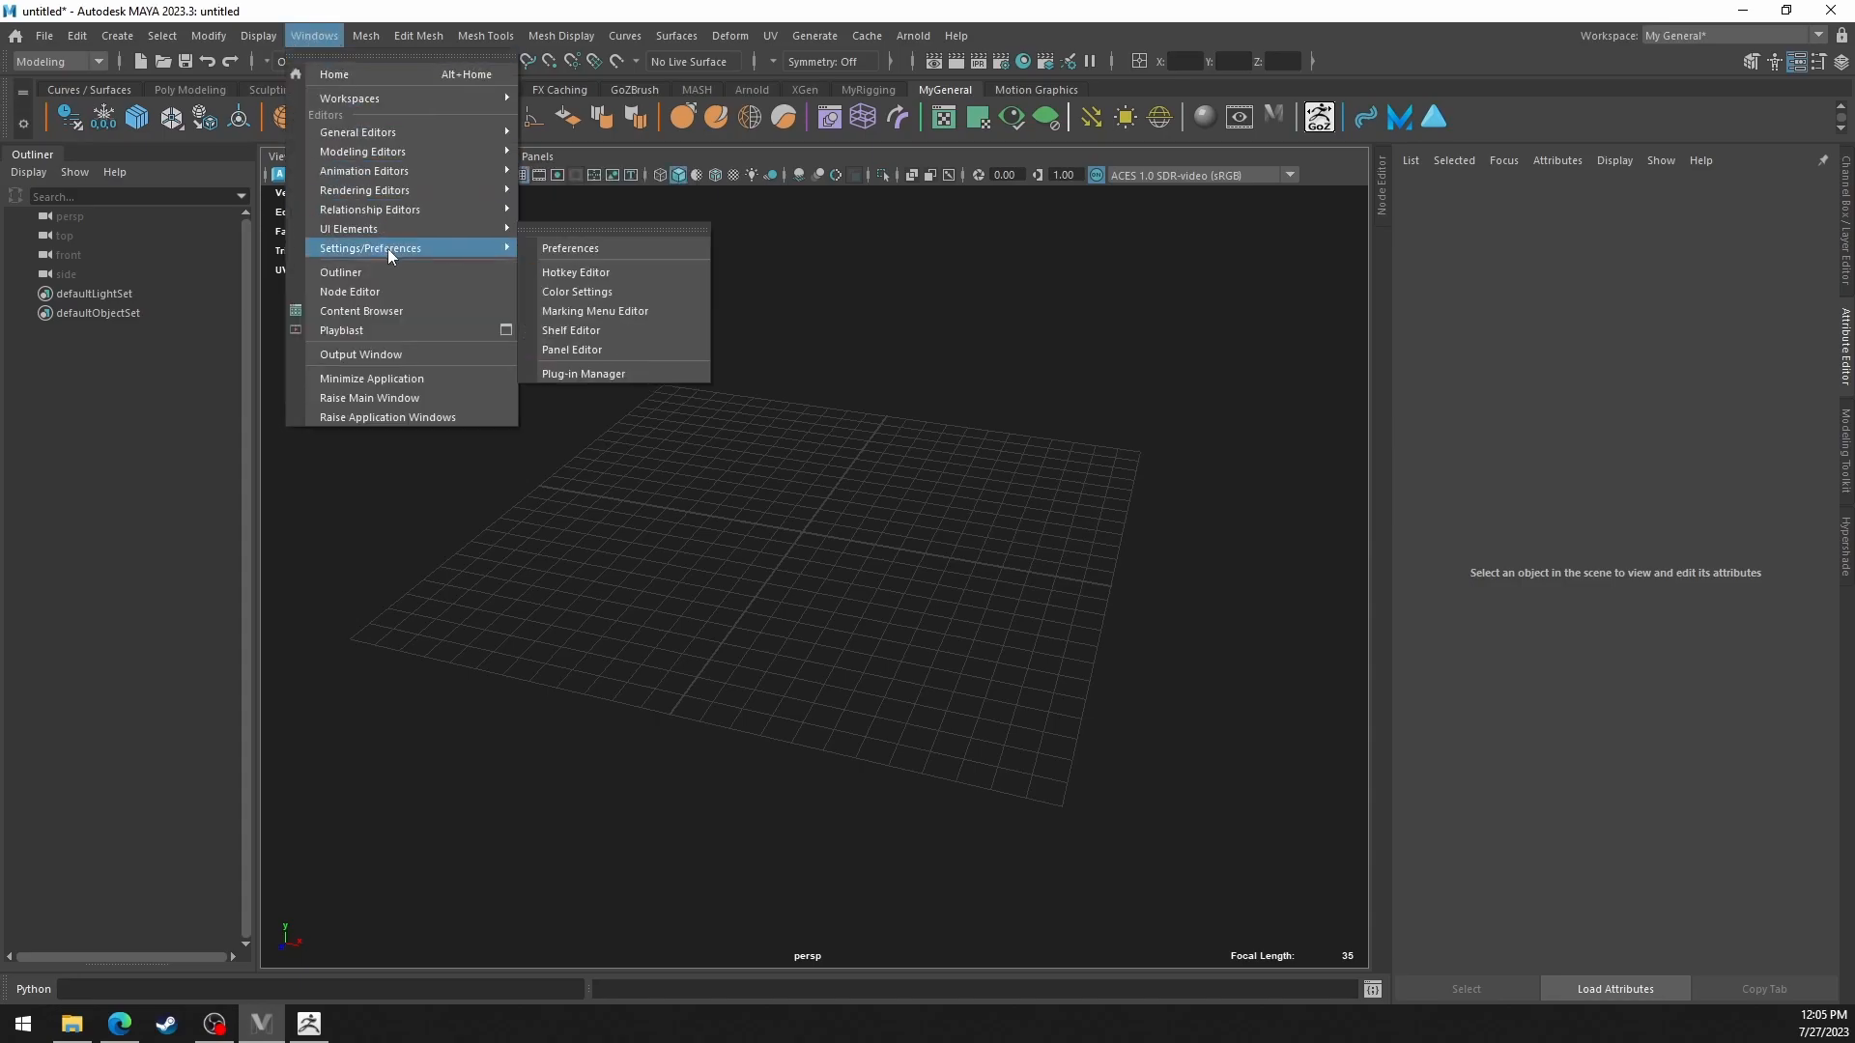
click(598, 253)
click(48, 228)
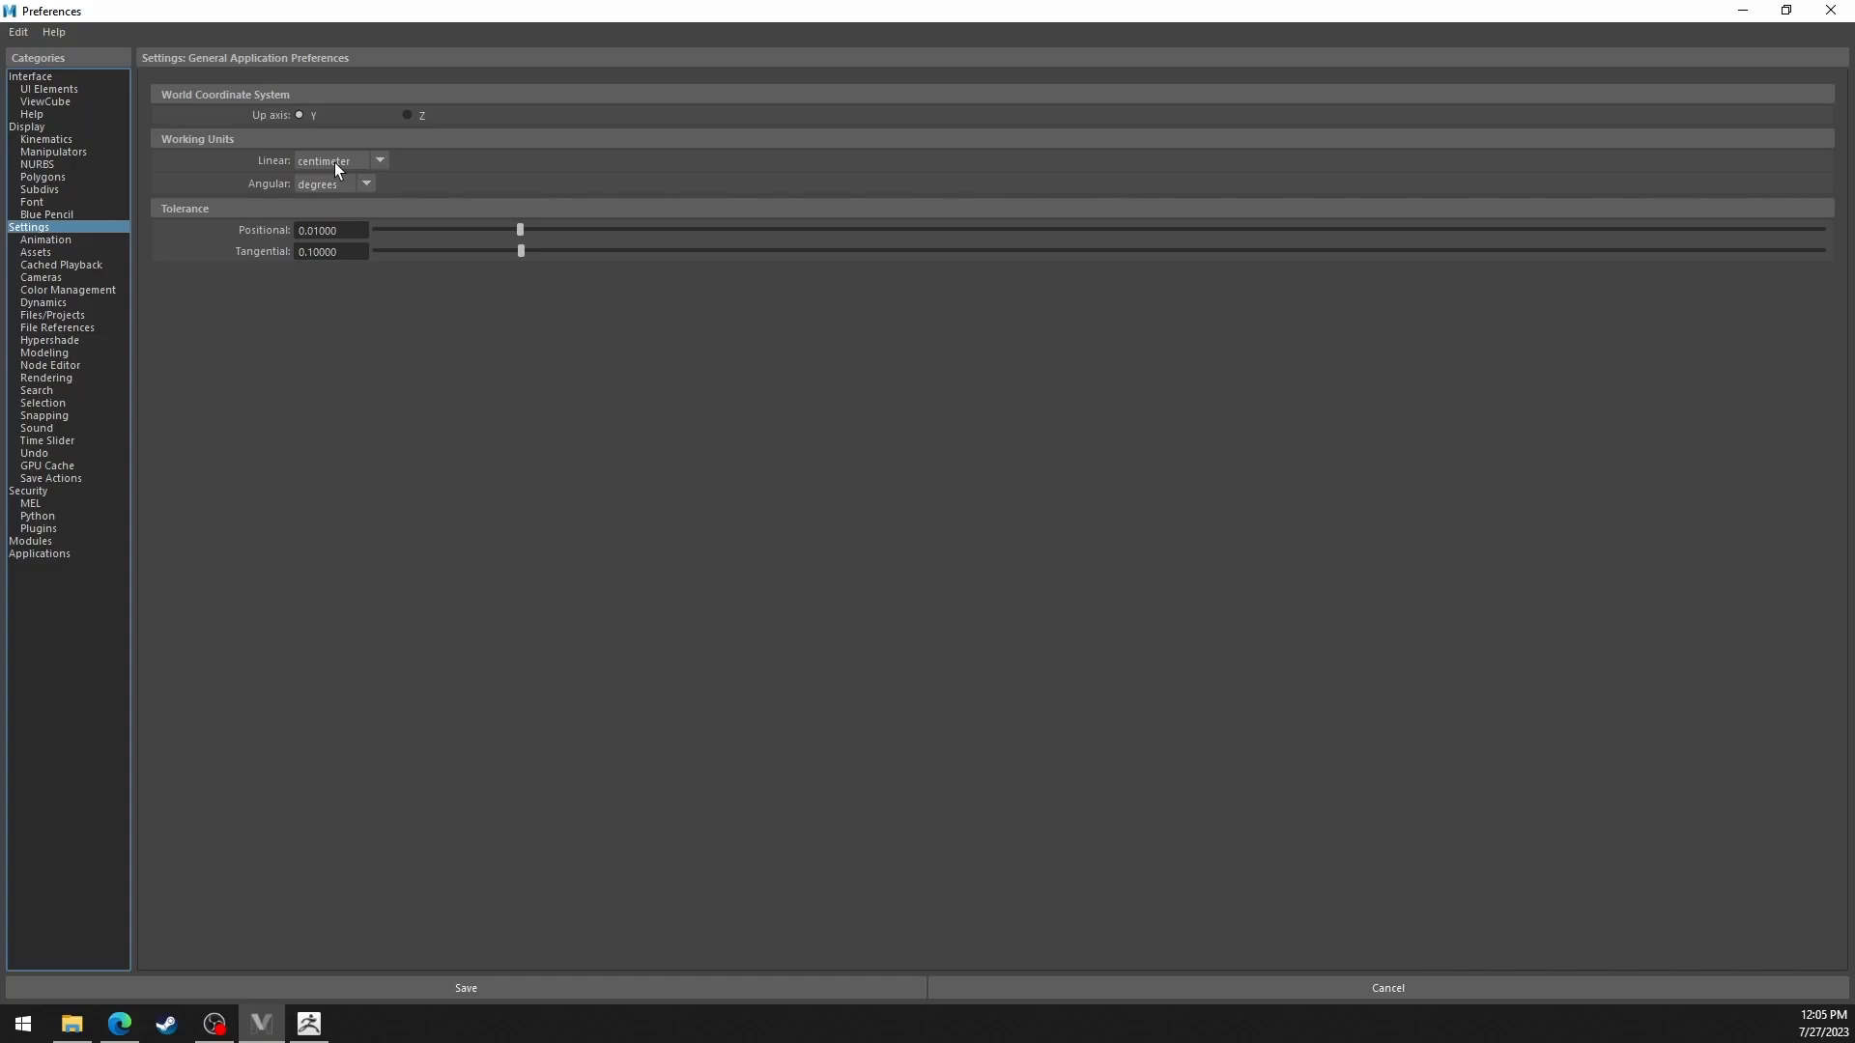
click(1829, 11)
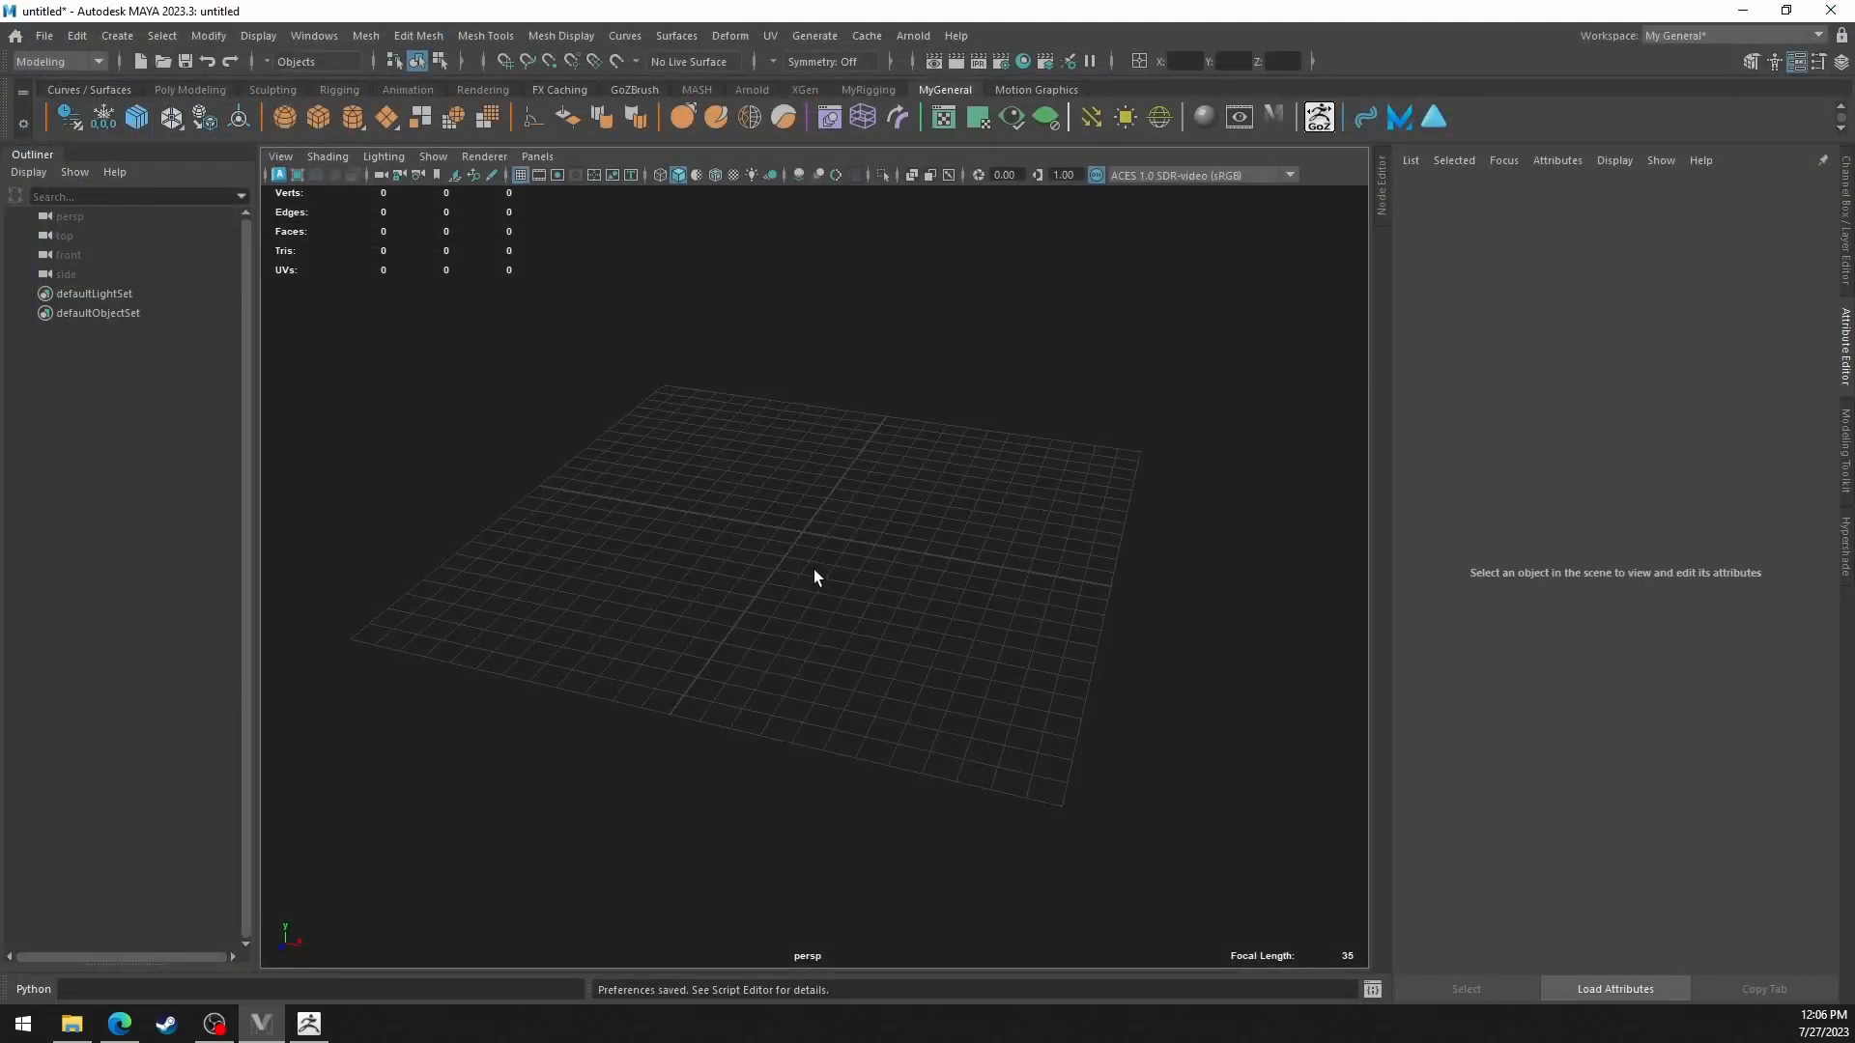
Create a polygon plane on the grid and set its width and height to 10.
alt+drag(833, 587, 906, 584)
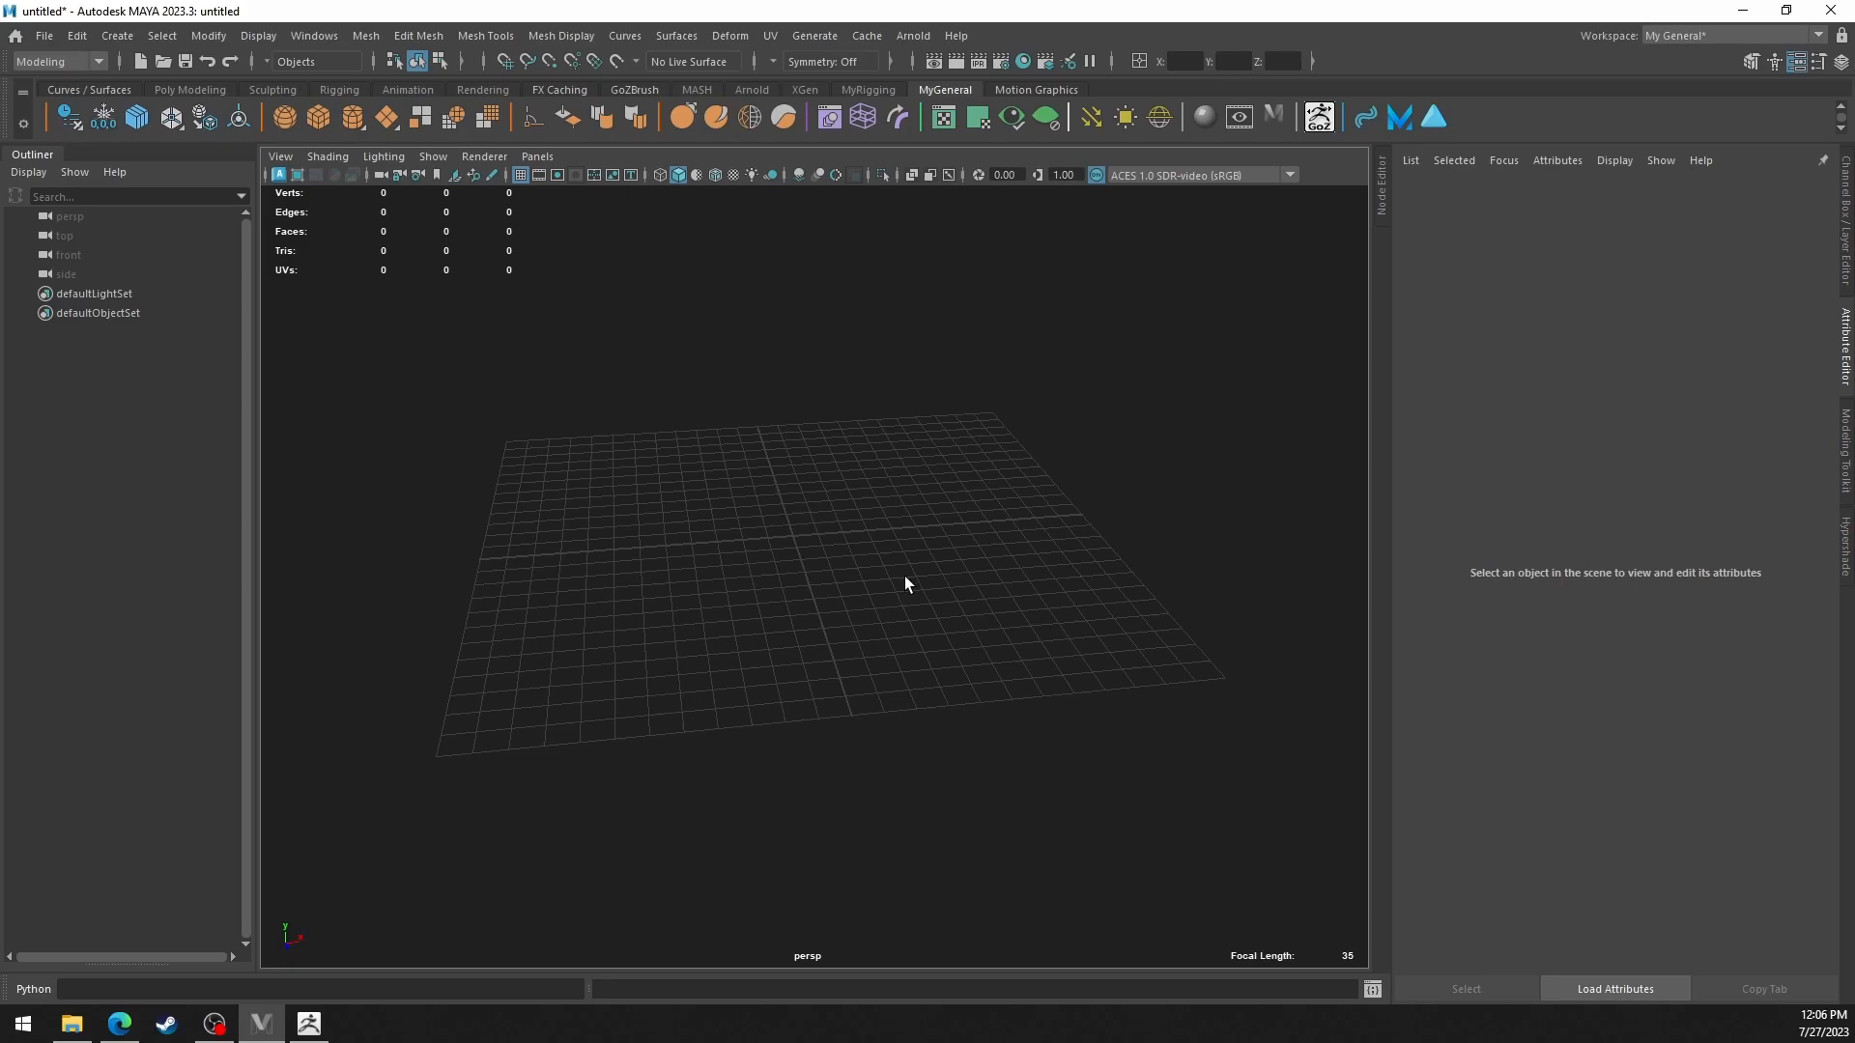
click(387, 116)
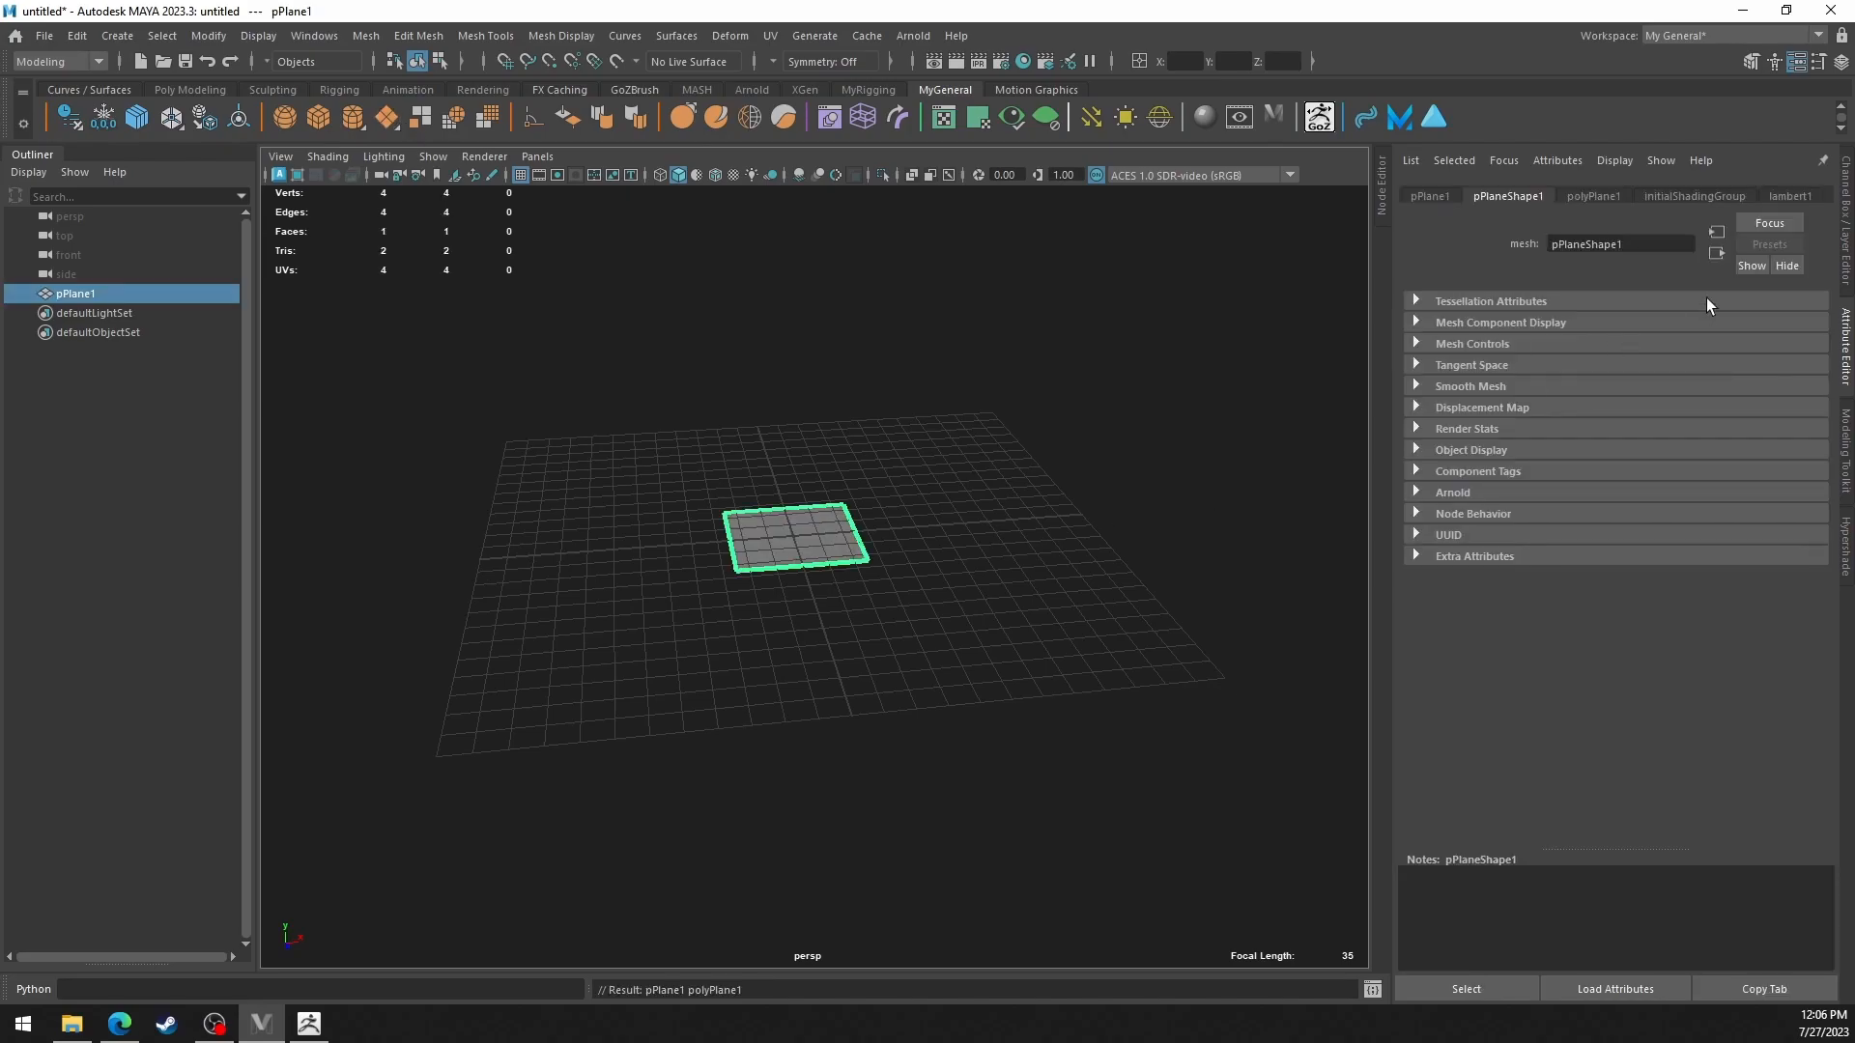
click(1594, 196)
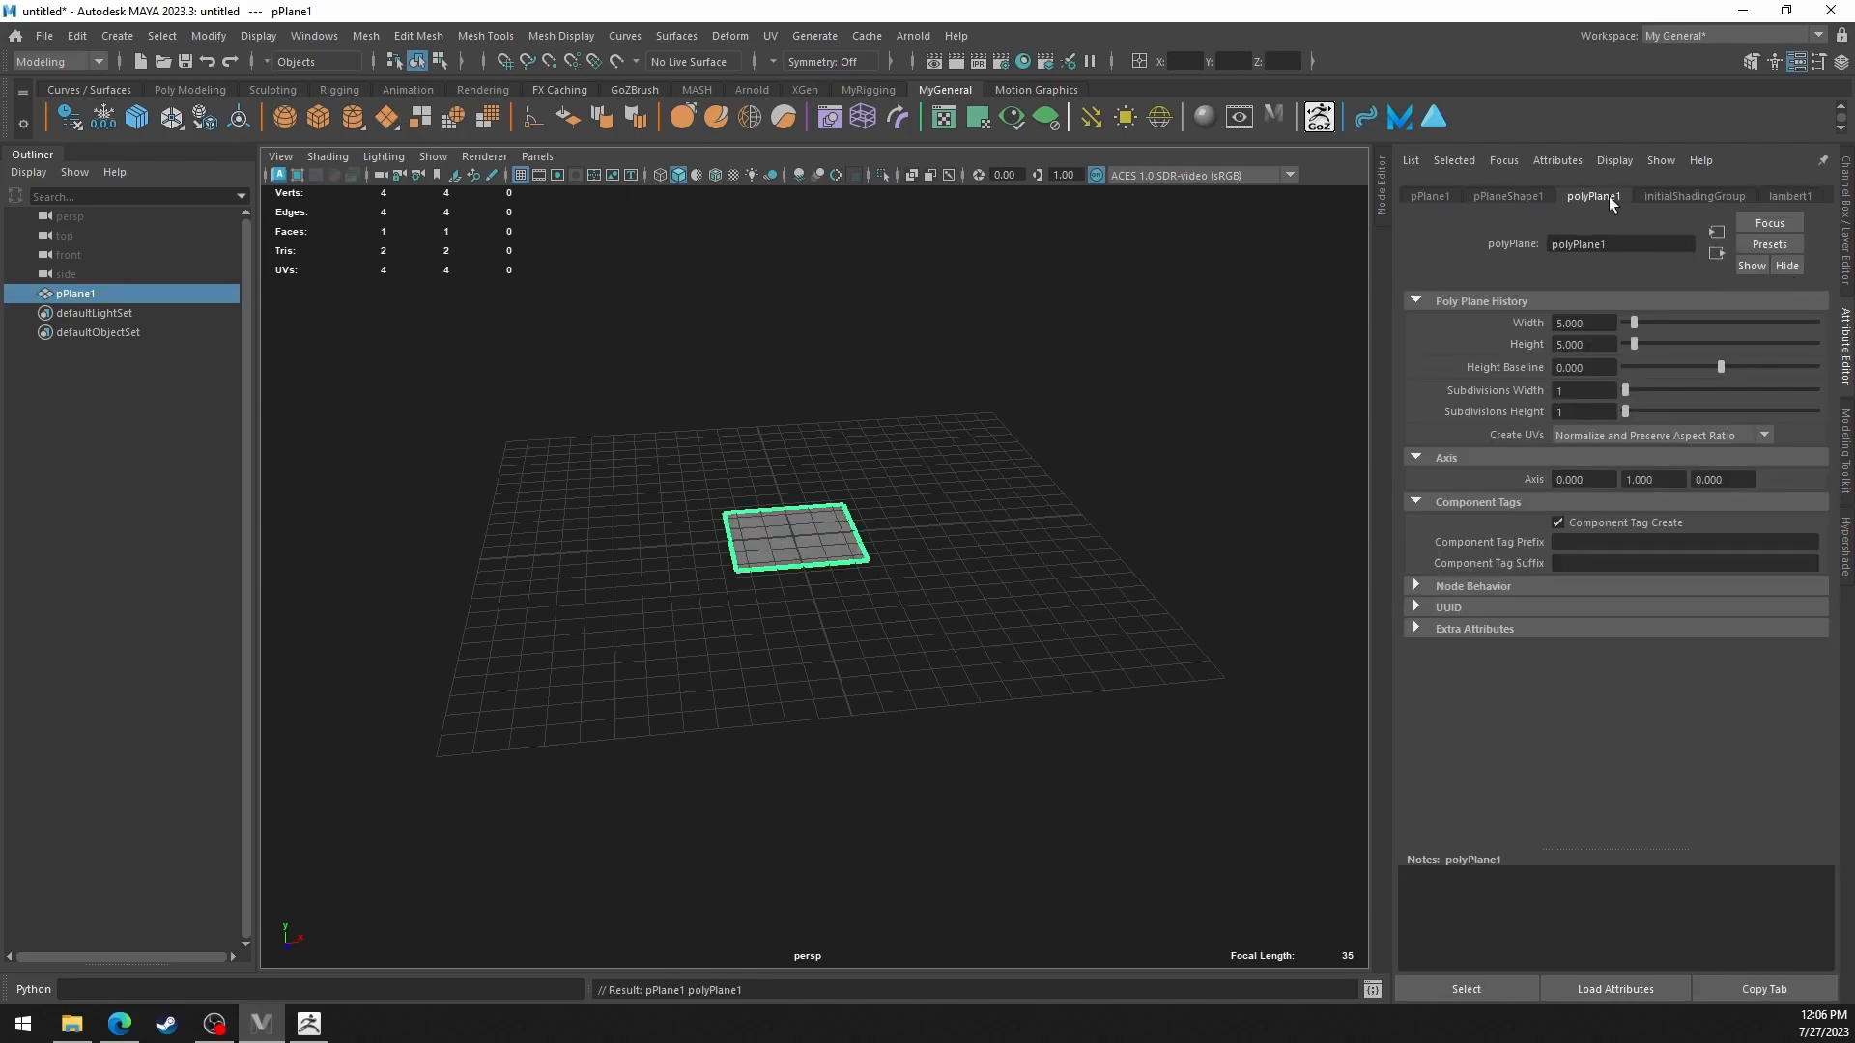
double_click(1608, 323)
text(10)
key(Return)
double_click(1561, 344)
text(10)
key(Return)
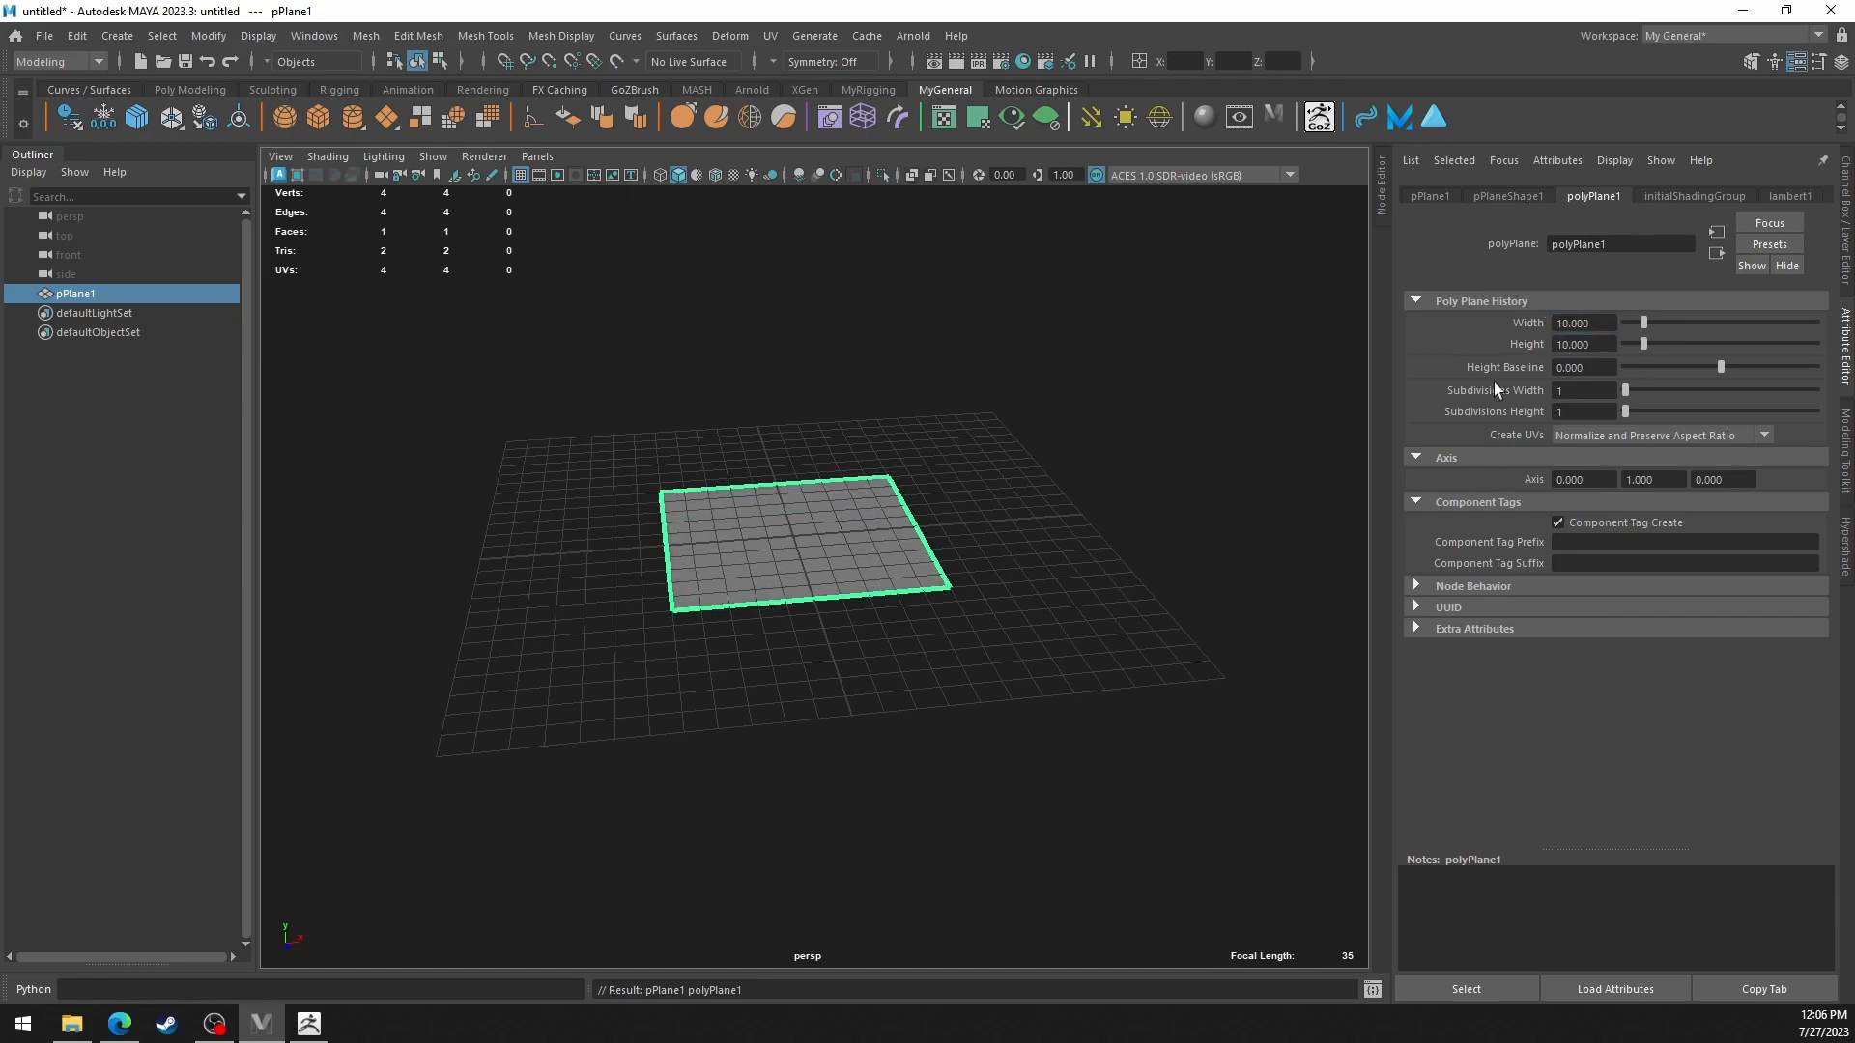
Set the plane's width and height subdivisions to 2 and deselect it.
alt+drag(1027, 548, 1031, 546)
double_click(1562, 390)
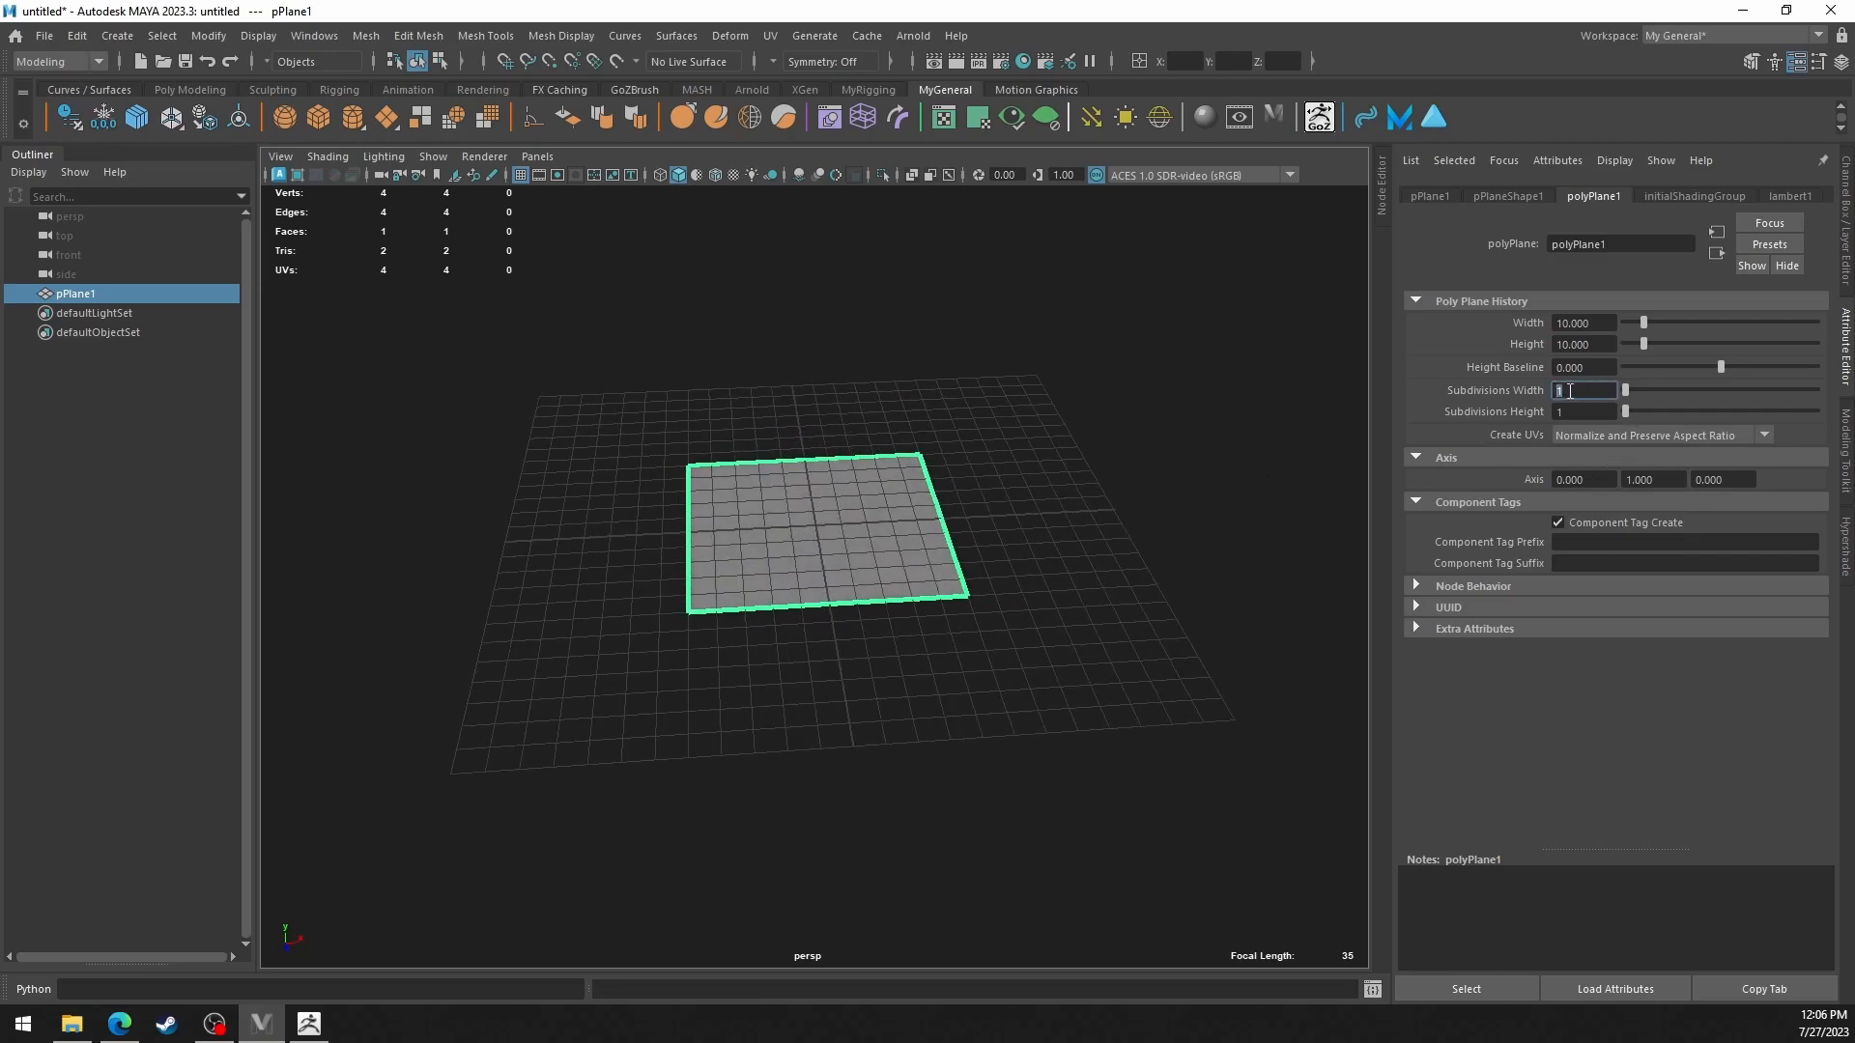
key(Return)
double_click(1559, 412)
text(2)
key(Return)
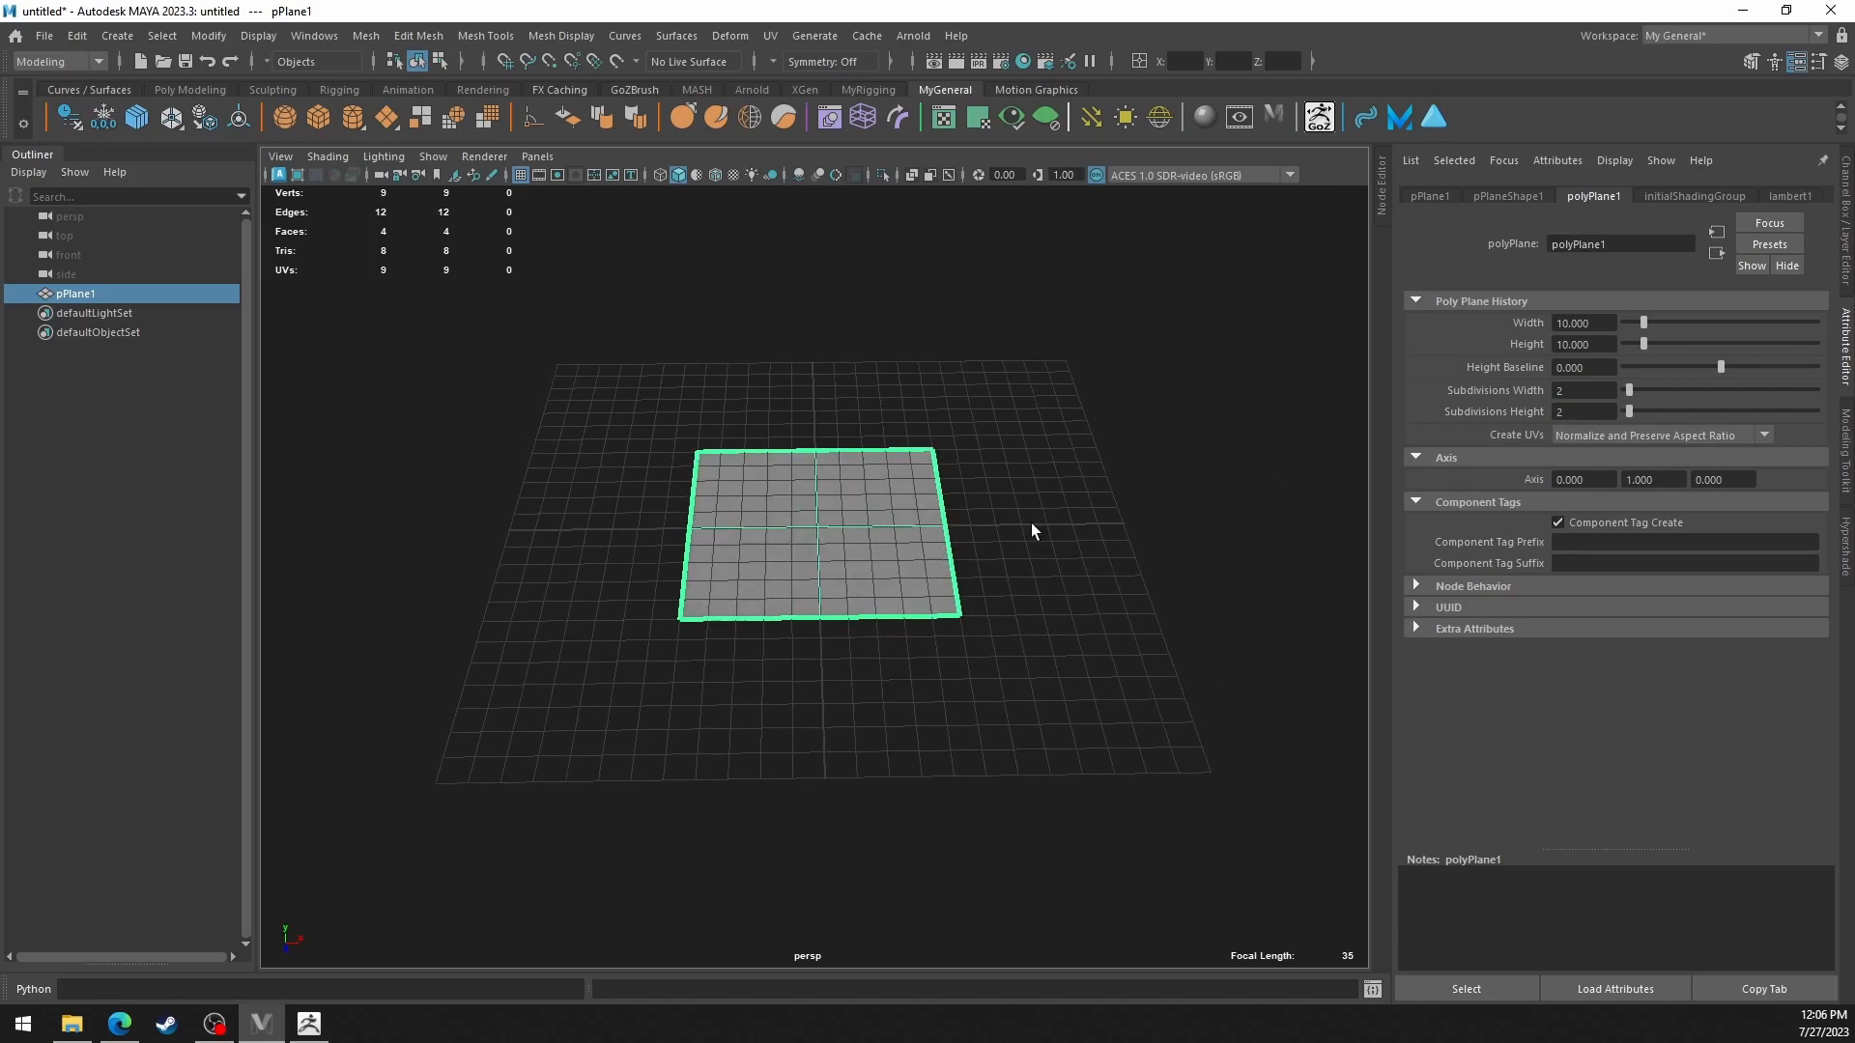
click(1036, 527)
alt+drag(1039, 530, 1024, 522)
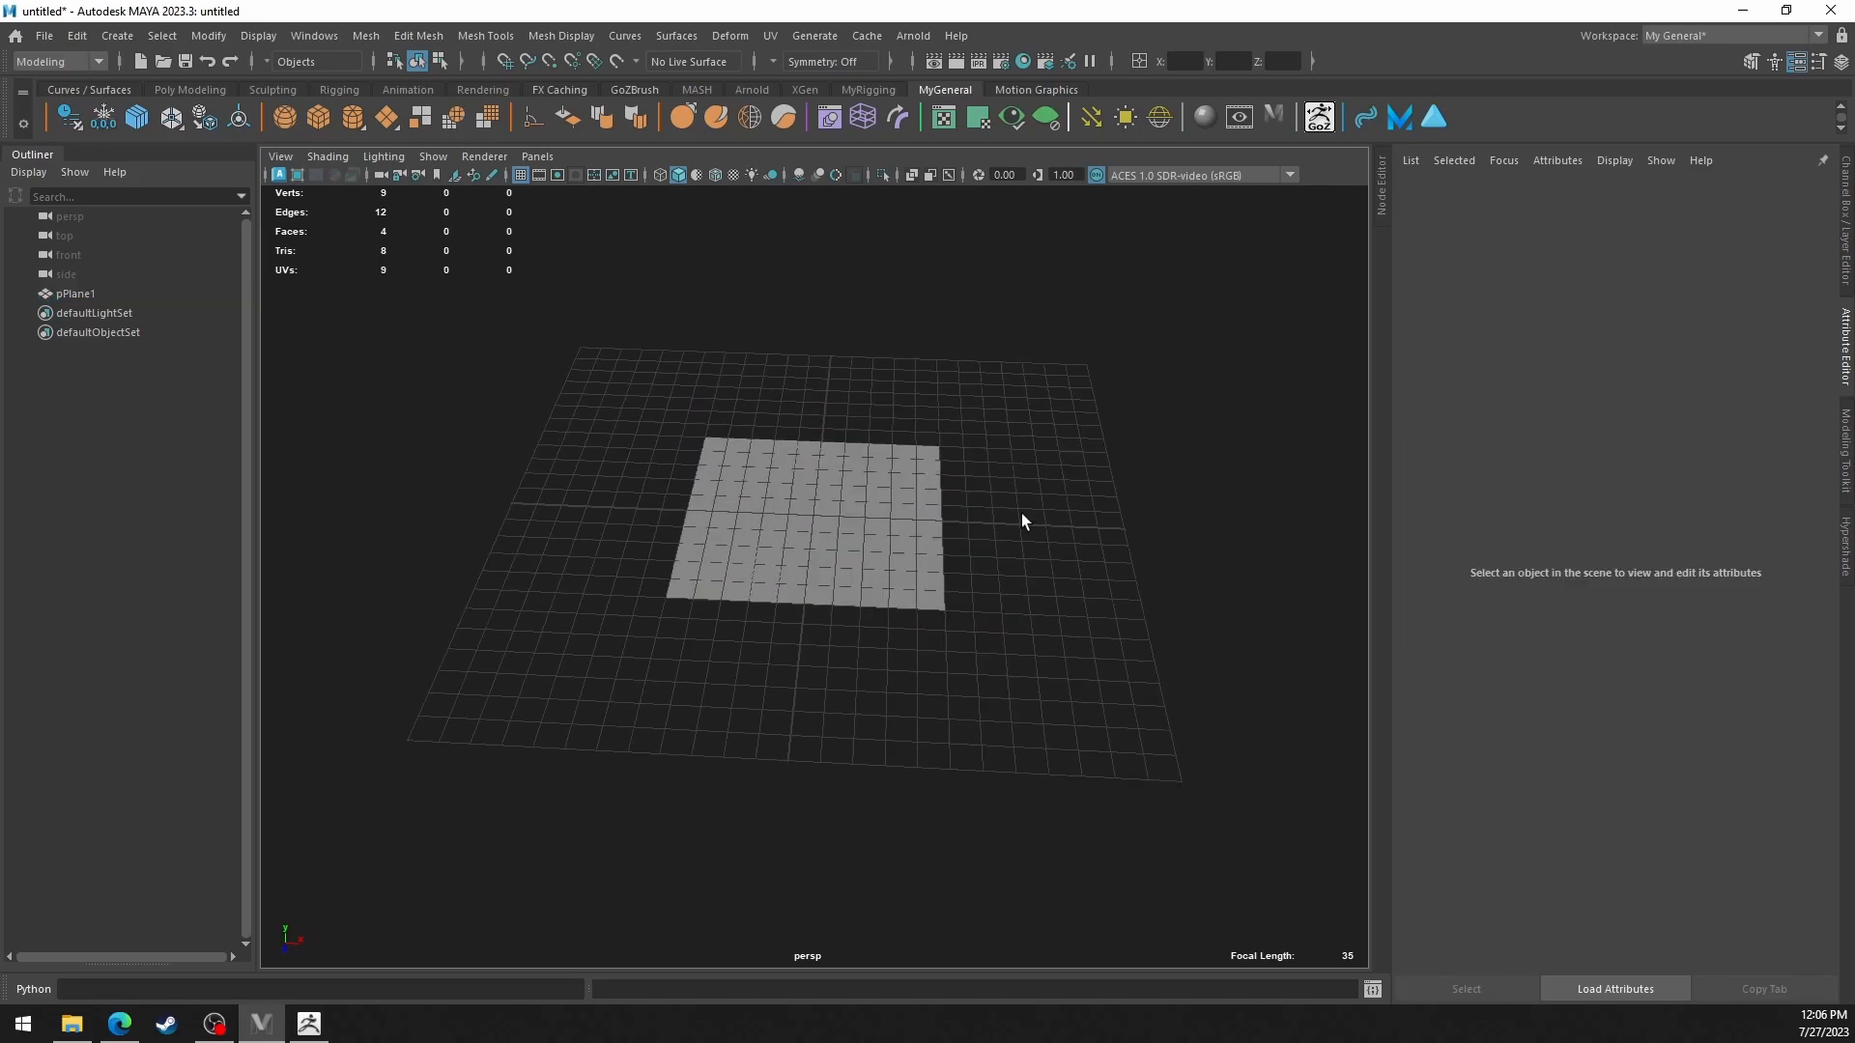
Rename the plane as MAYA_floor_10cm.
double_click(91, 295)
text(MAYA_floor_10cm)
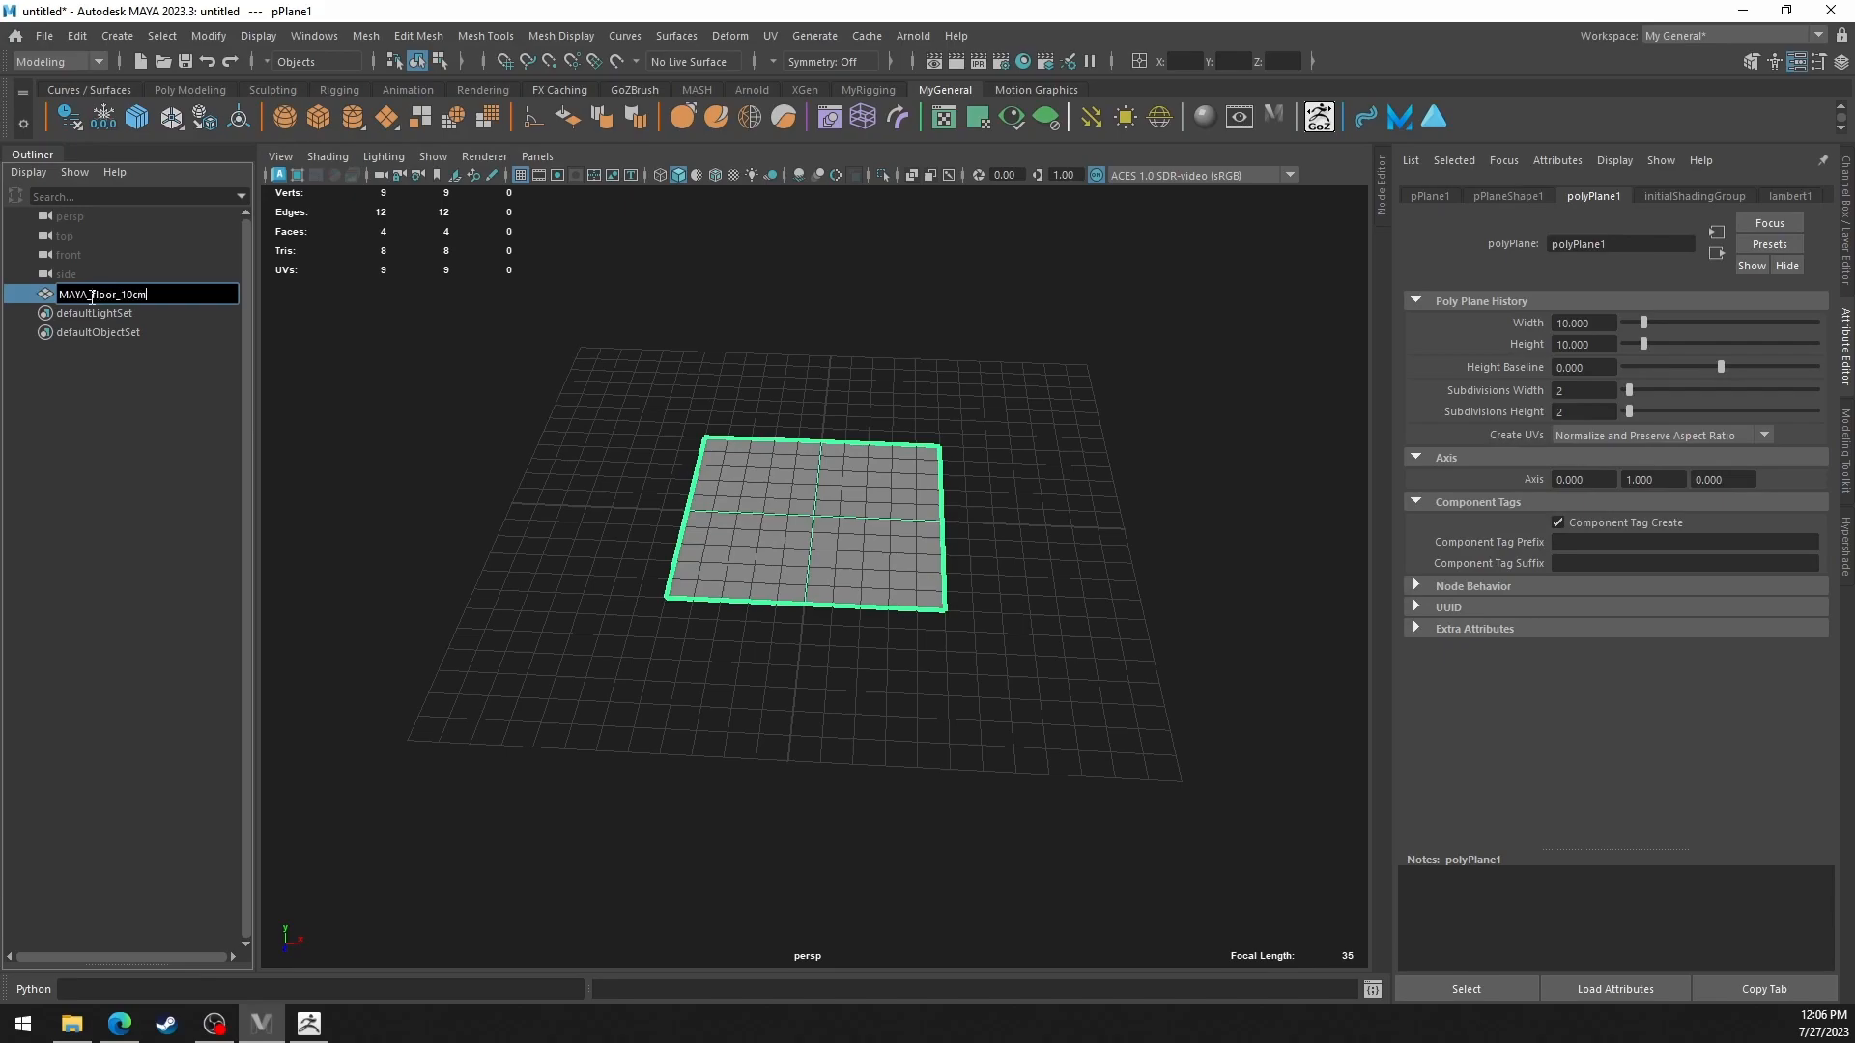
key(Return)
alt+drag(1072, 698, 976, 676)
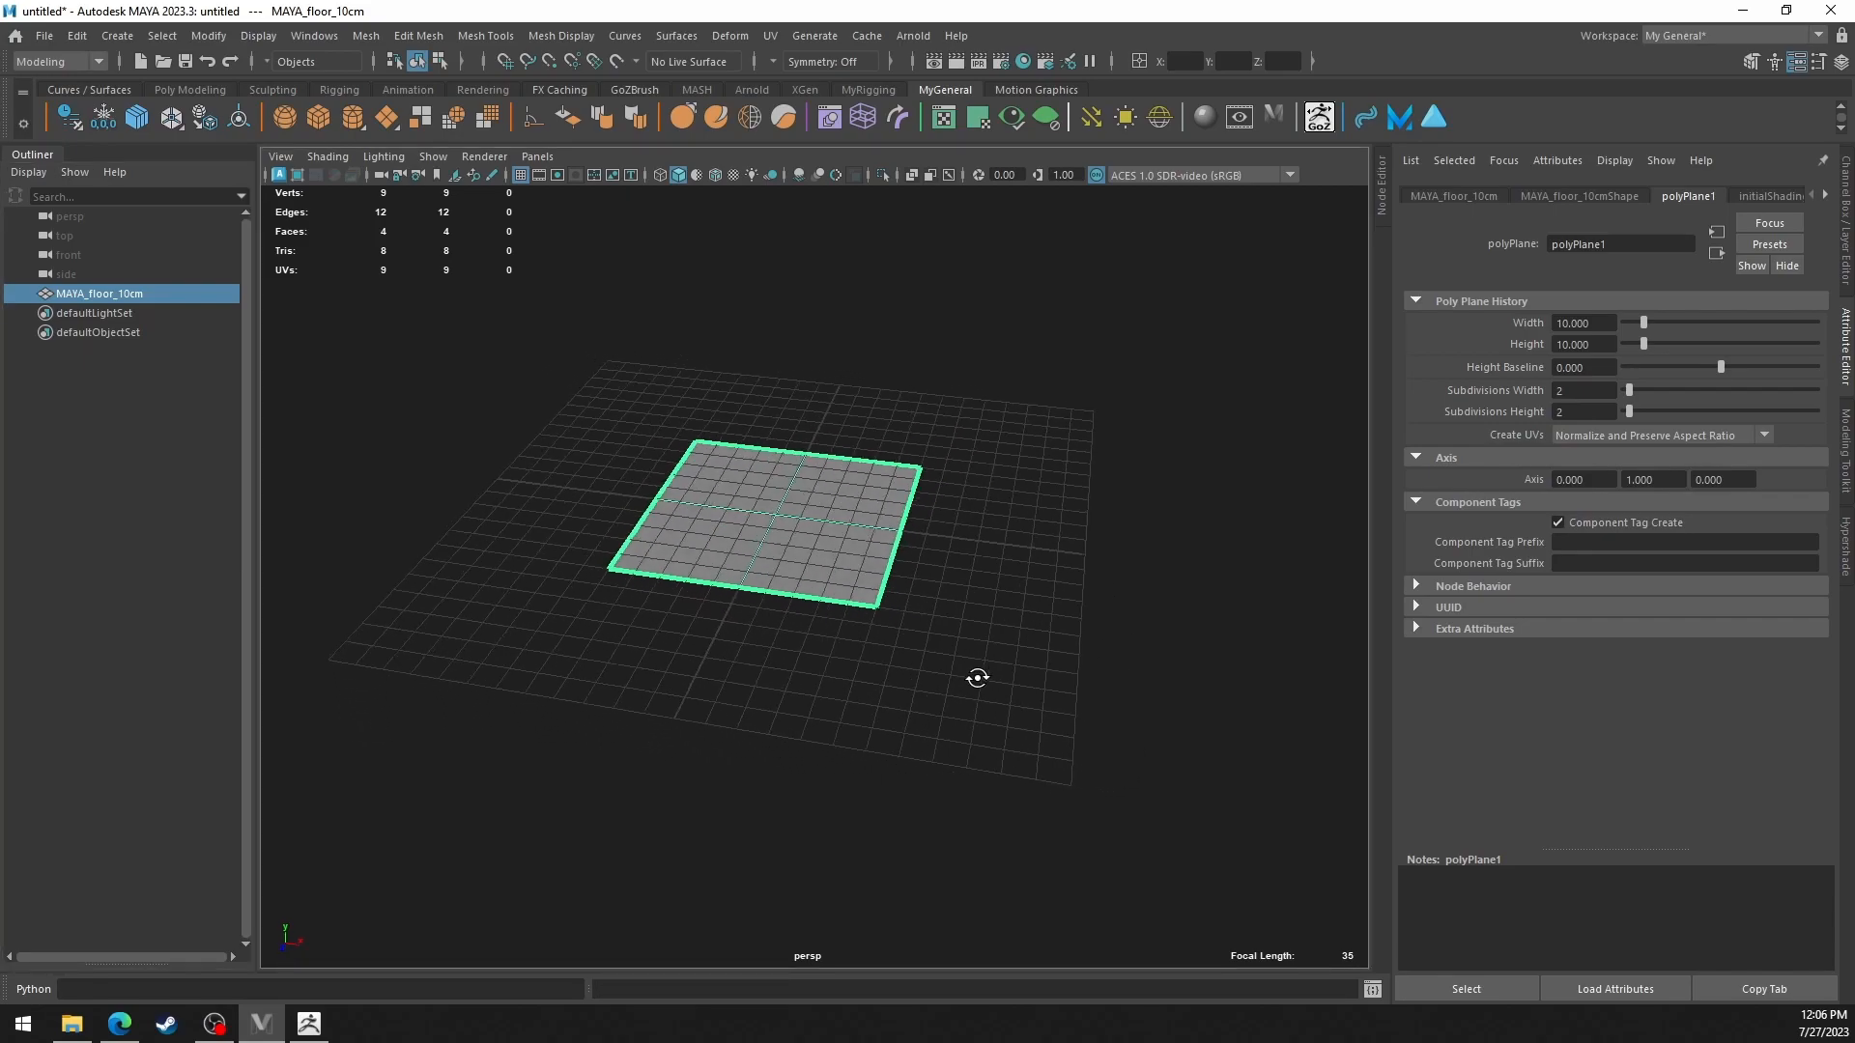
alt+drag(838, 464, 854, 533)
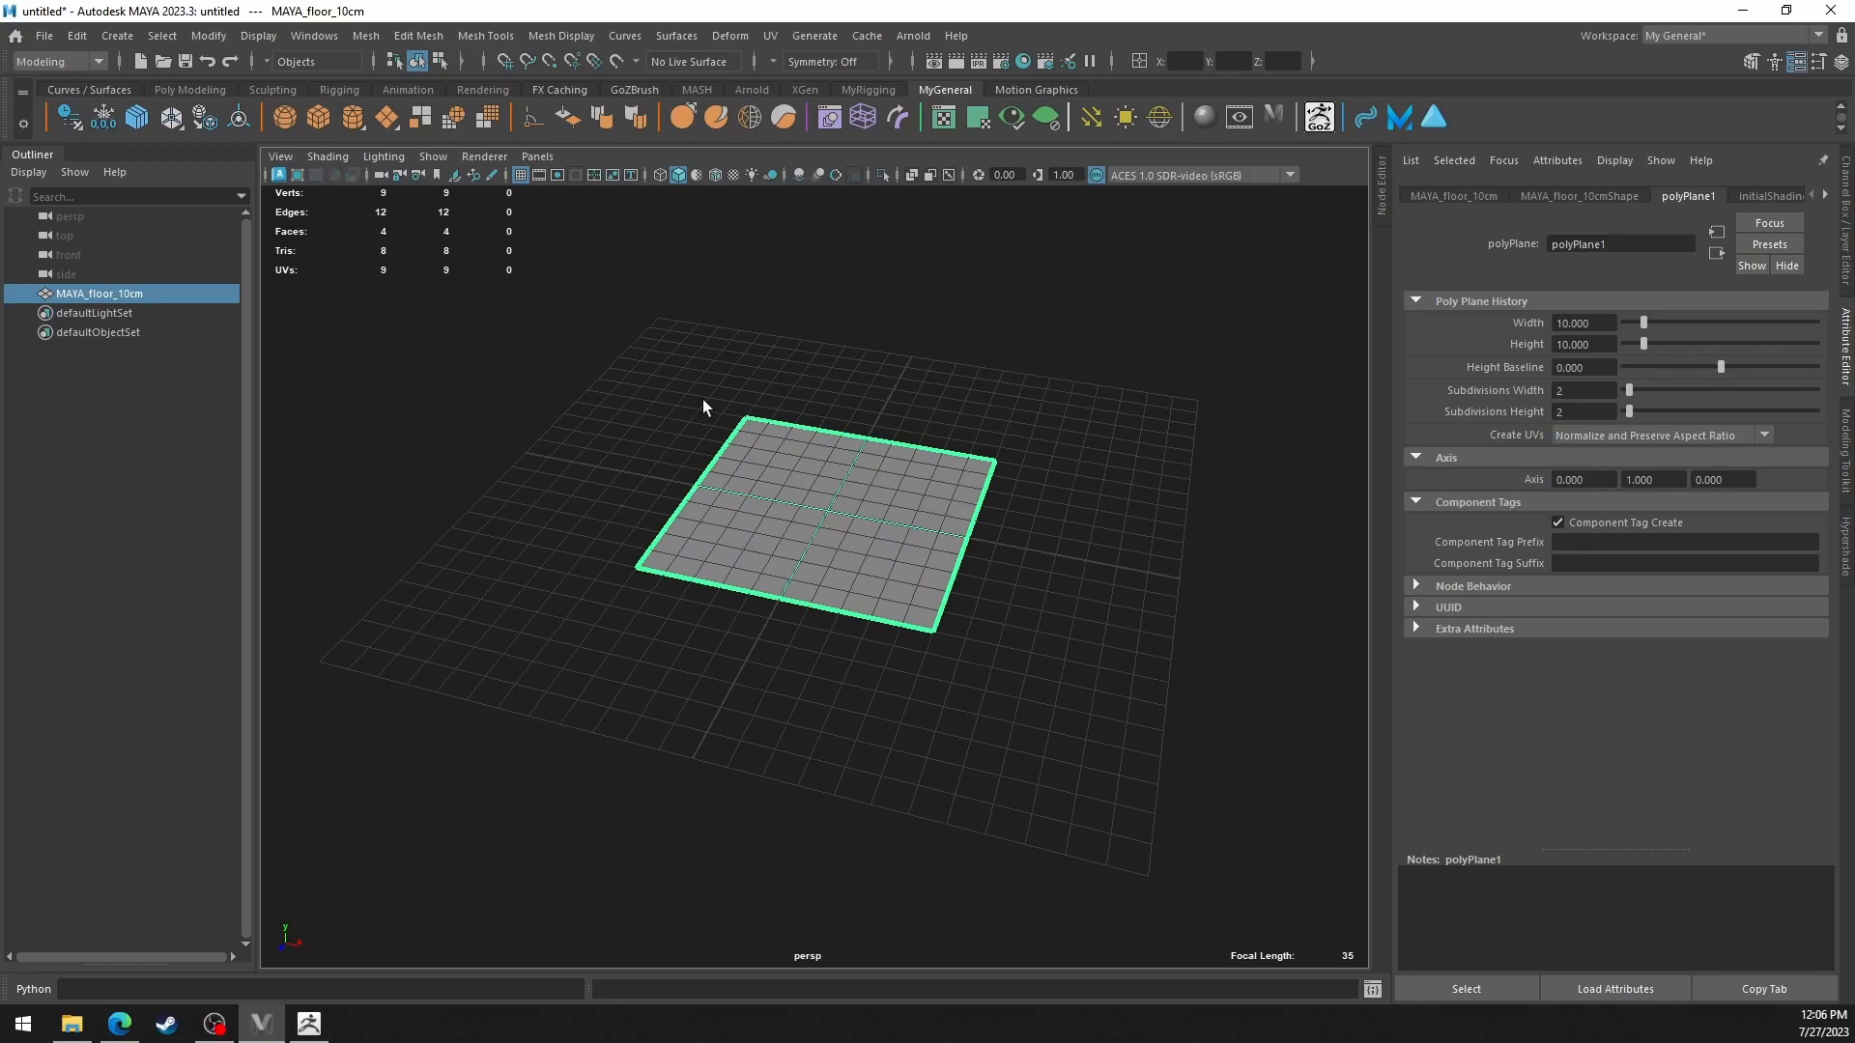
Create a polygon cube on the floor plane and set its height baseline to -1 so it rests on the grid.
click(188, 382)
click(319, 117)
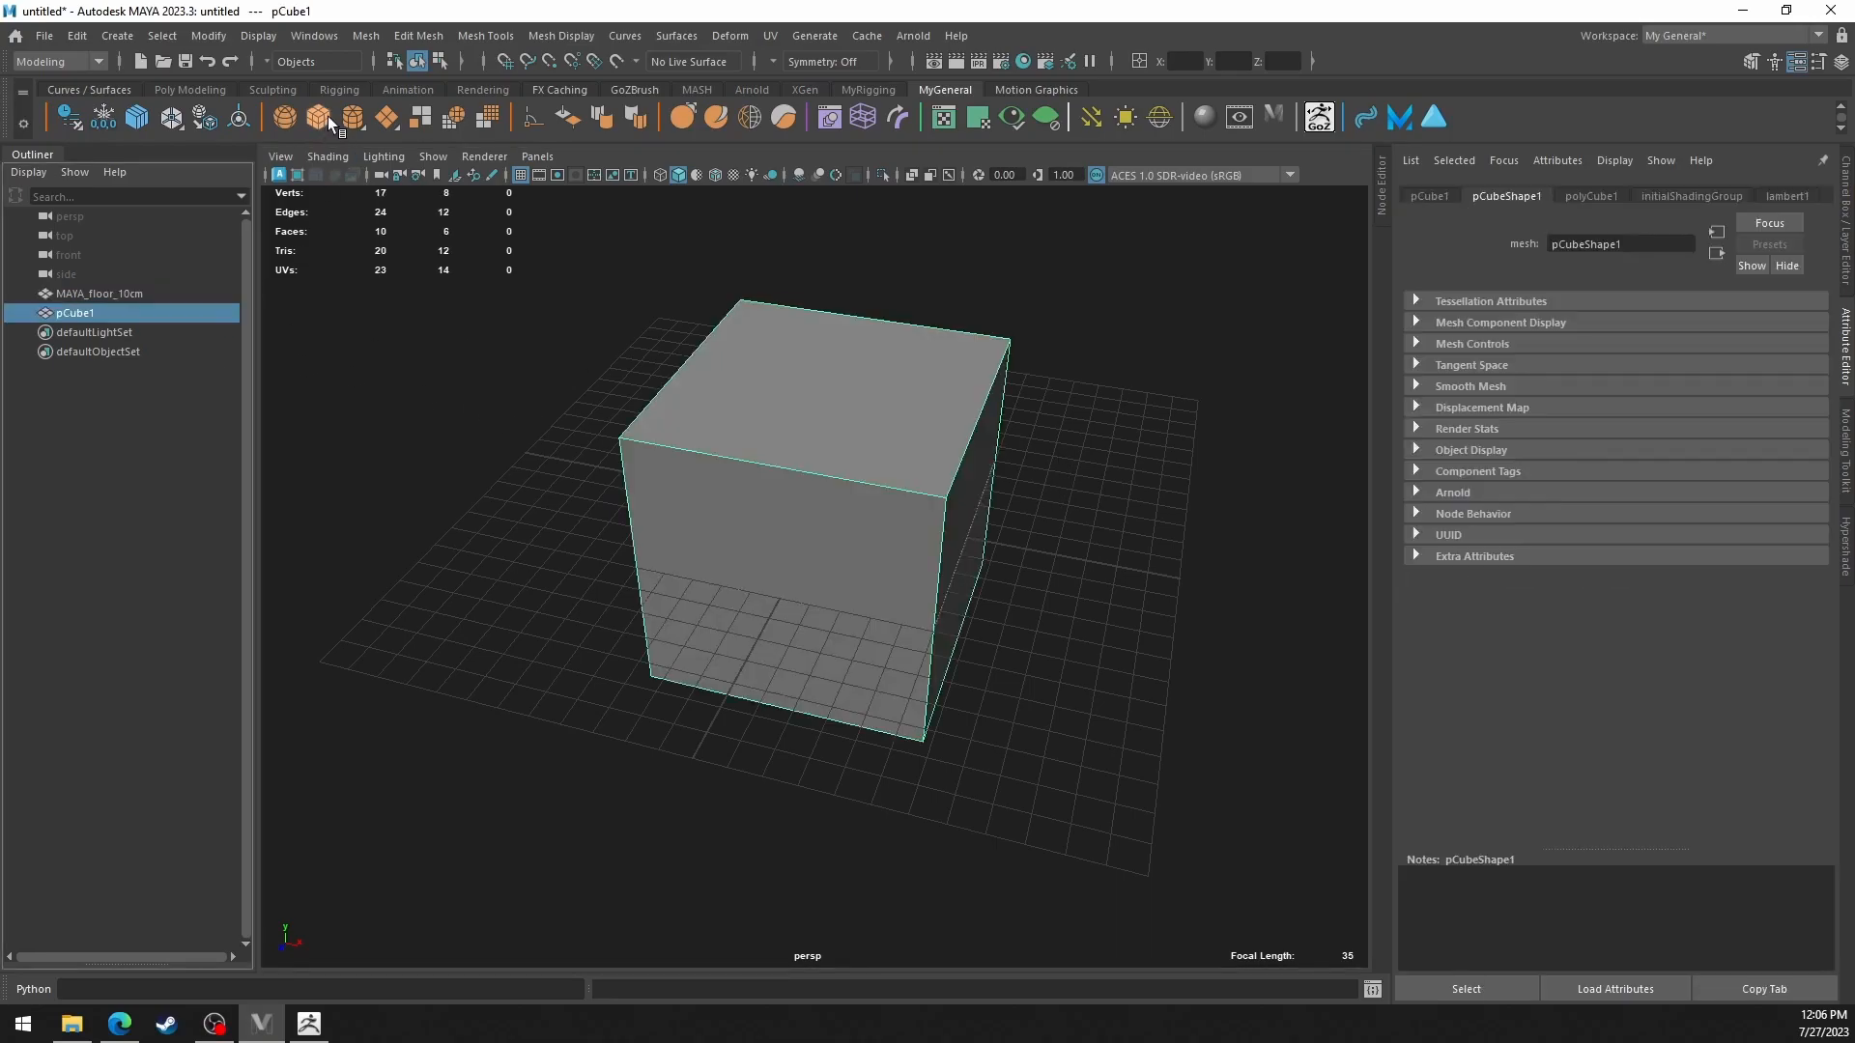
alt+drag(960, 331, 971, 351)
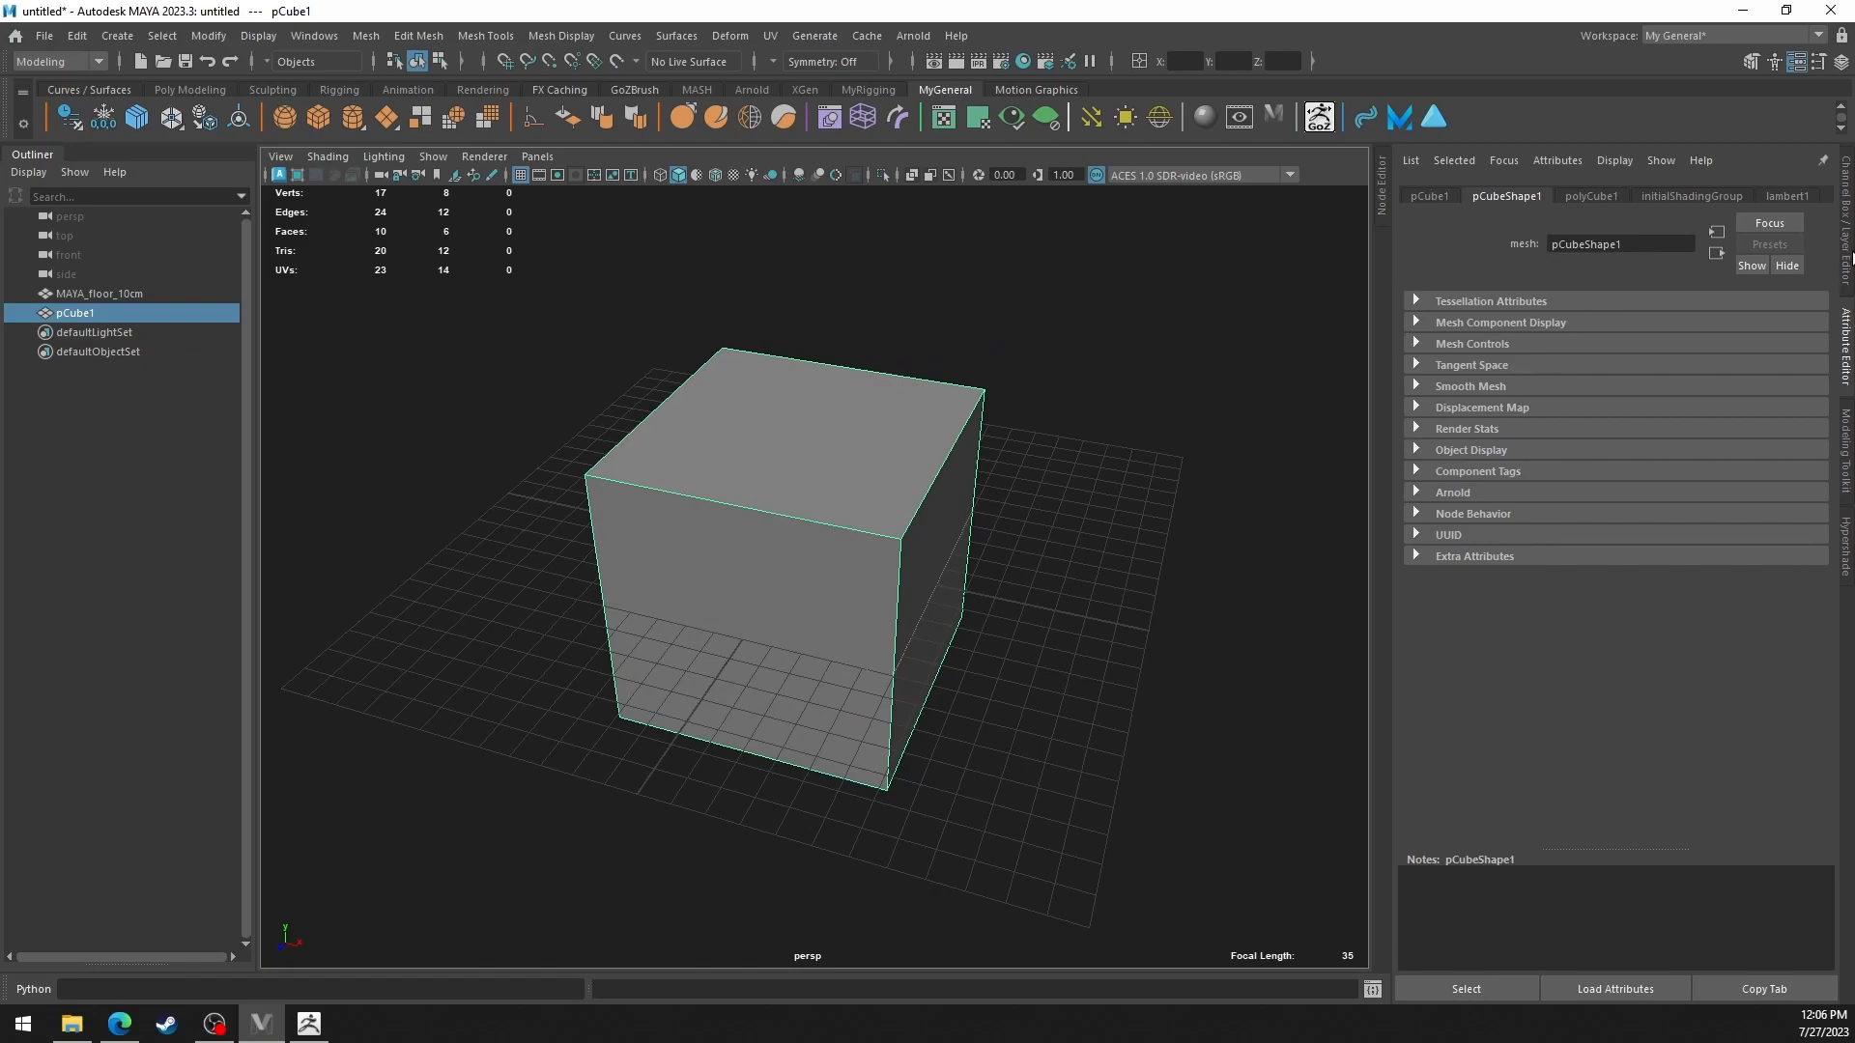
click(1591, 196)
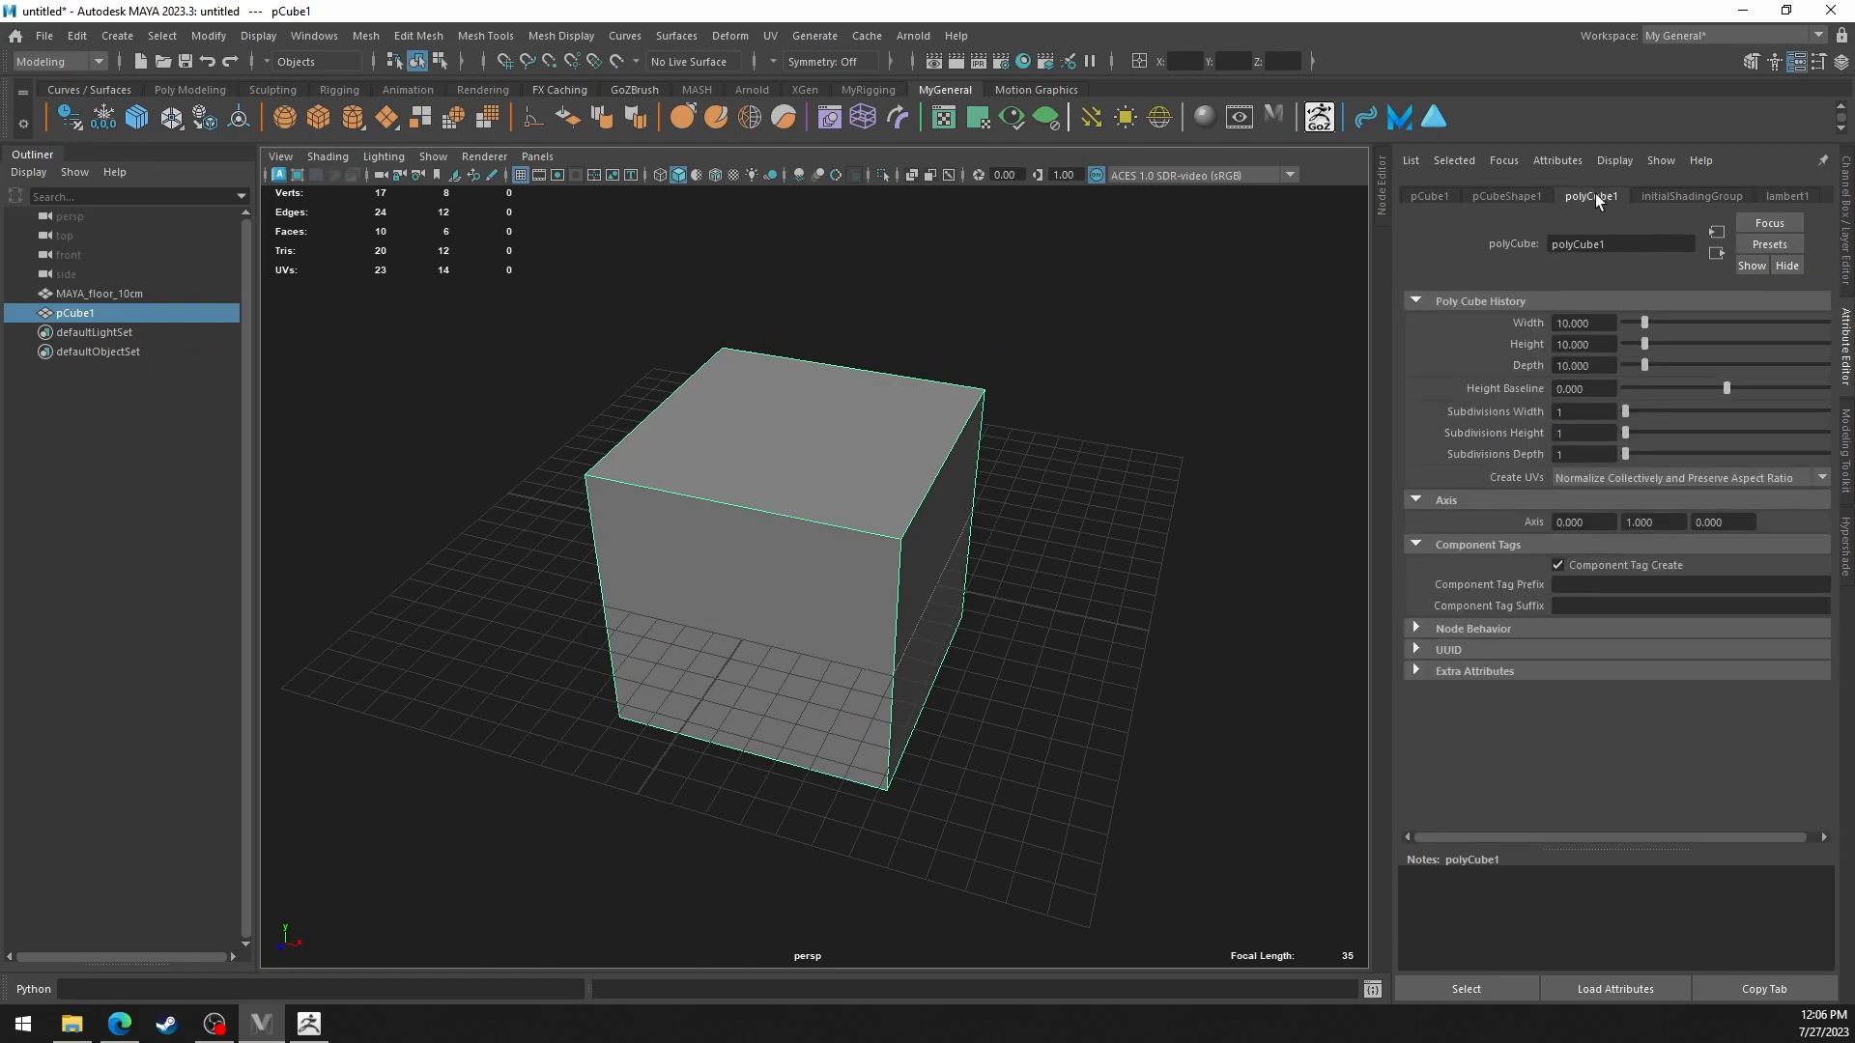
drag(1599, 387, 1548, 385)
text(-2)
key(Return)
scroll(1047, 501, down, 5)
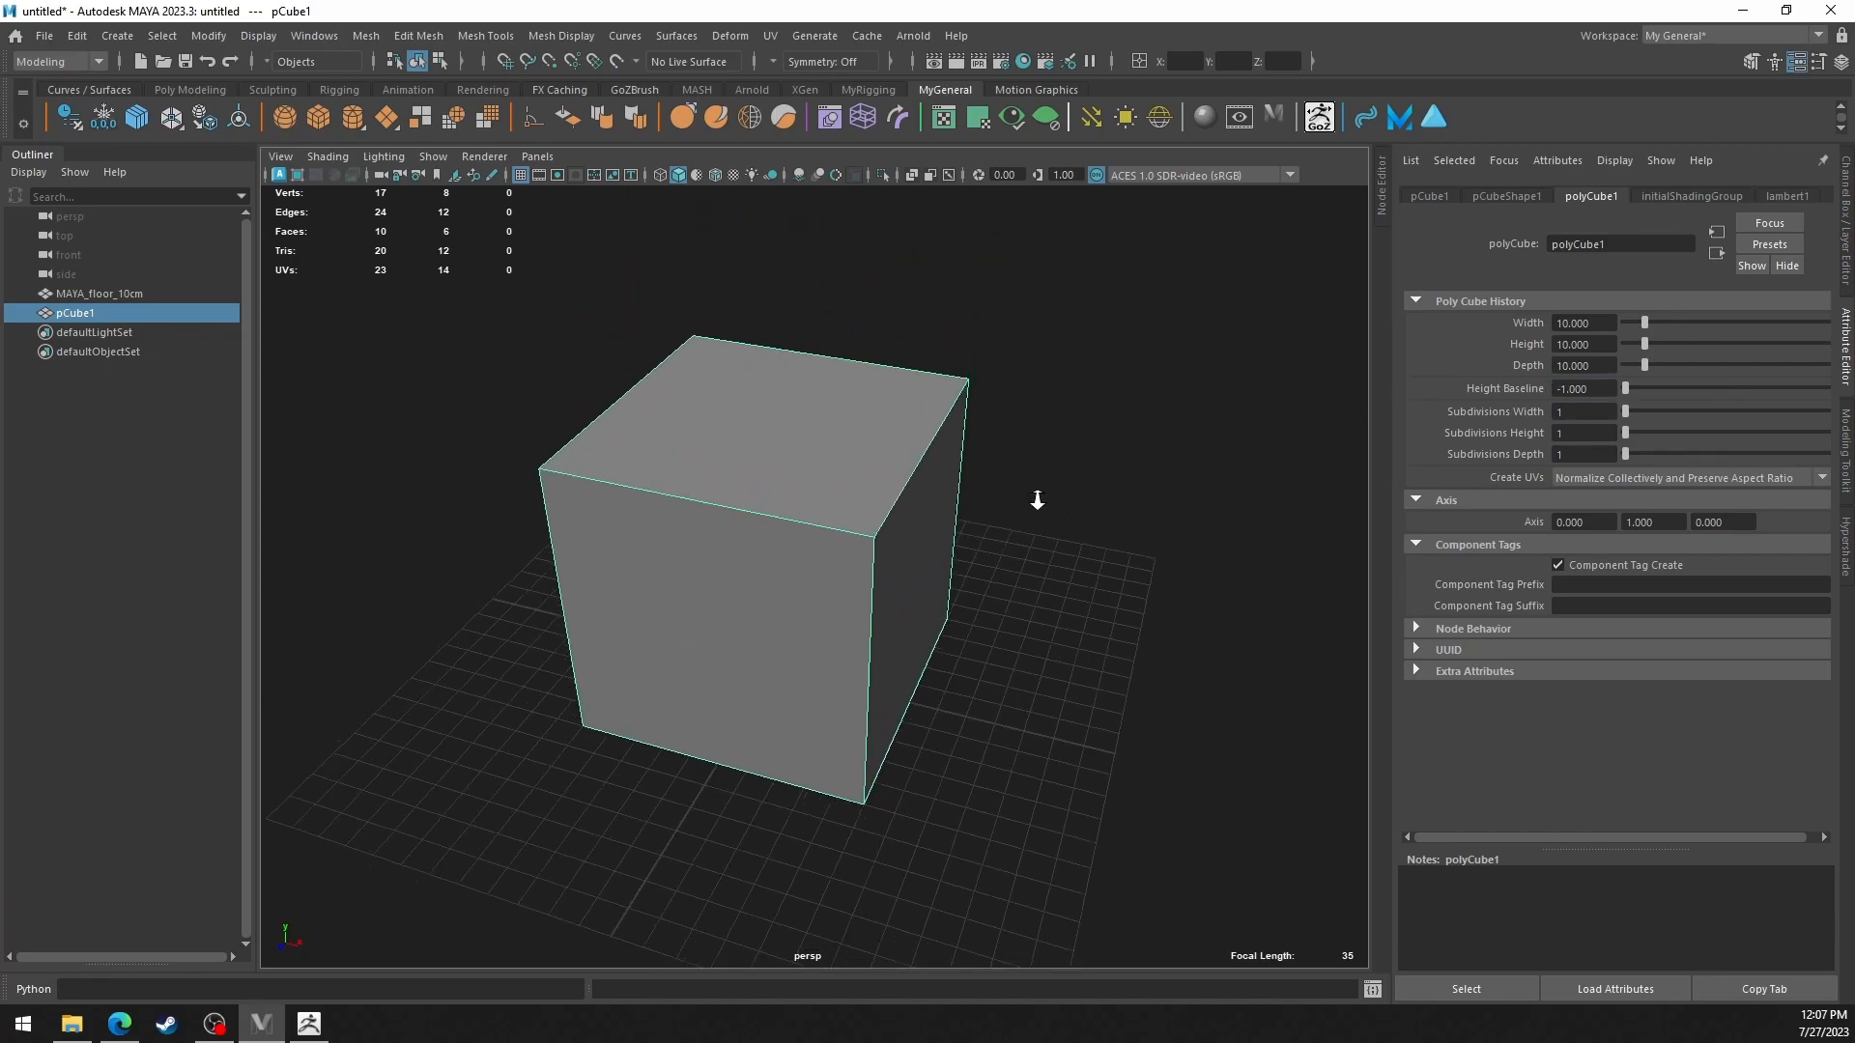
Set the cube's height to 100 to form a tall reference column.
alt+drag(972, 487, 990, 483)
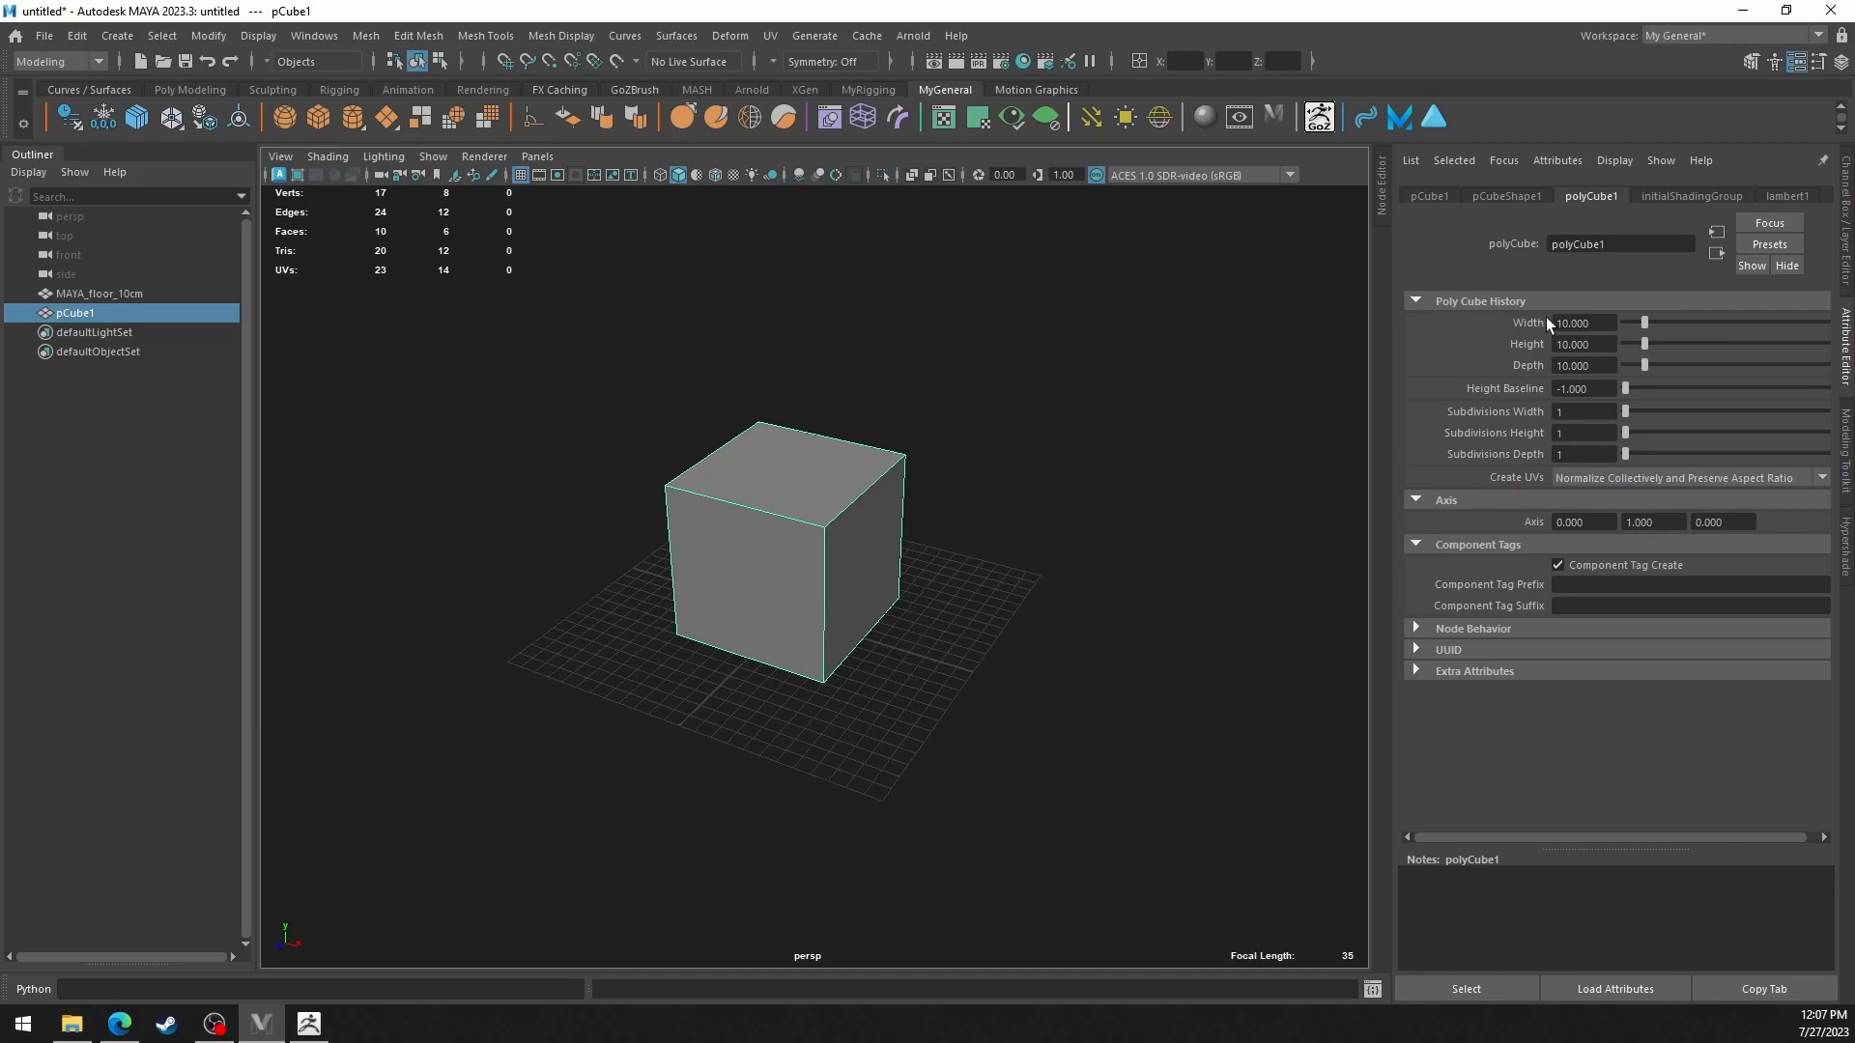
drag(1606, 346, 1551, 346)
text(100)
key(Return)
alt+drag(832, 402, 894, 505)
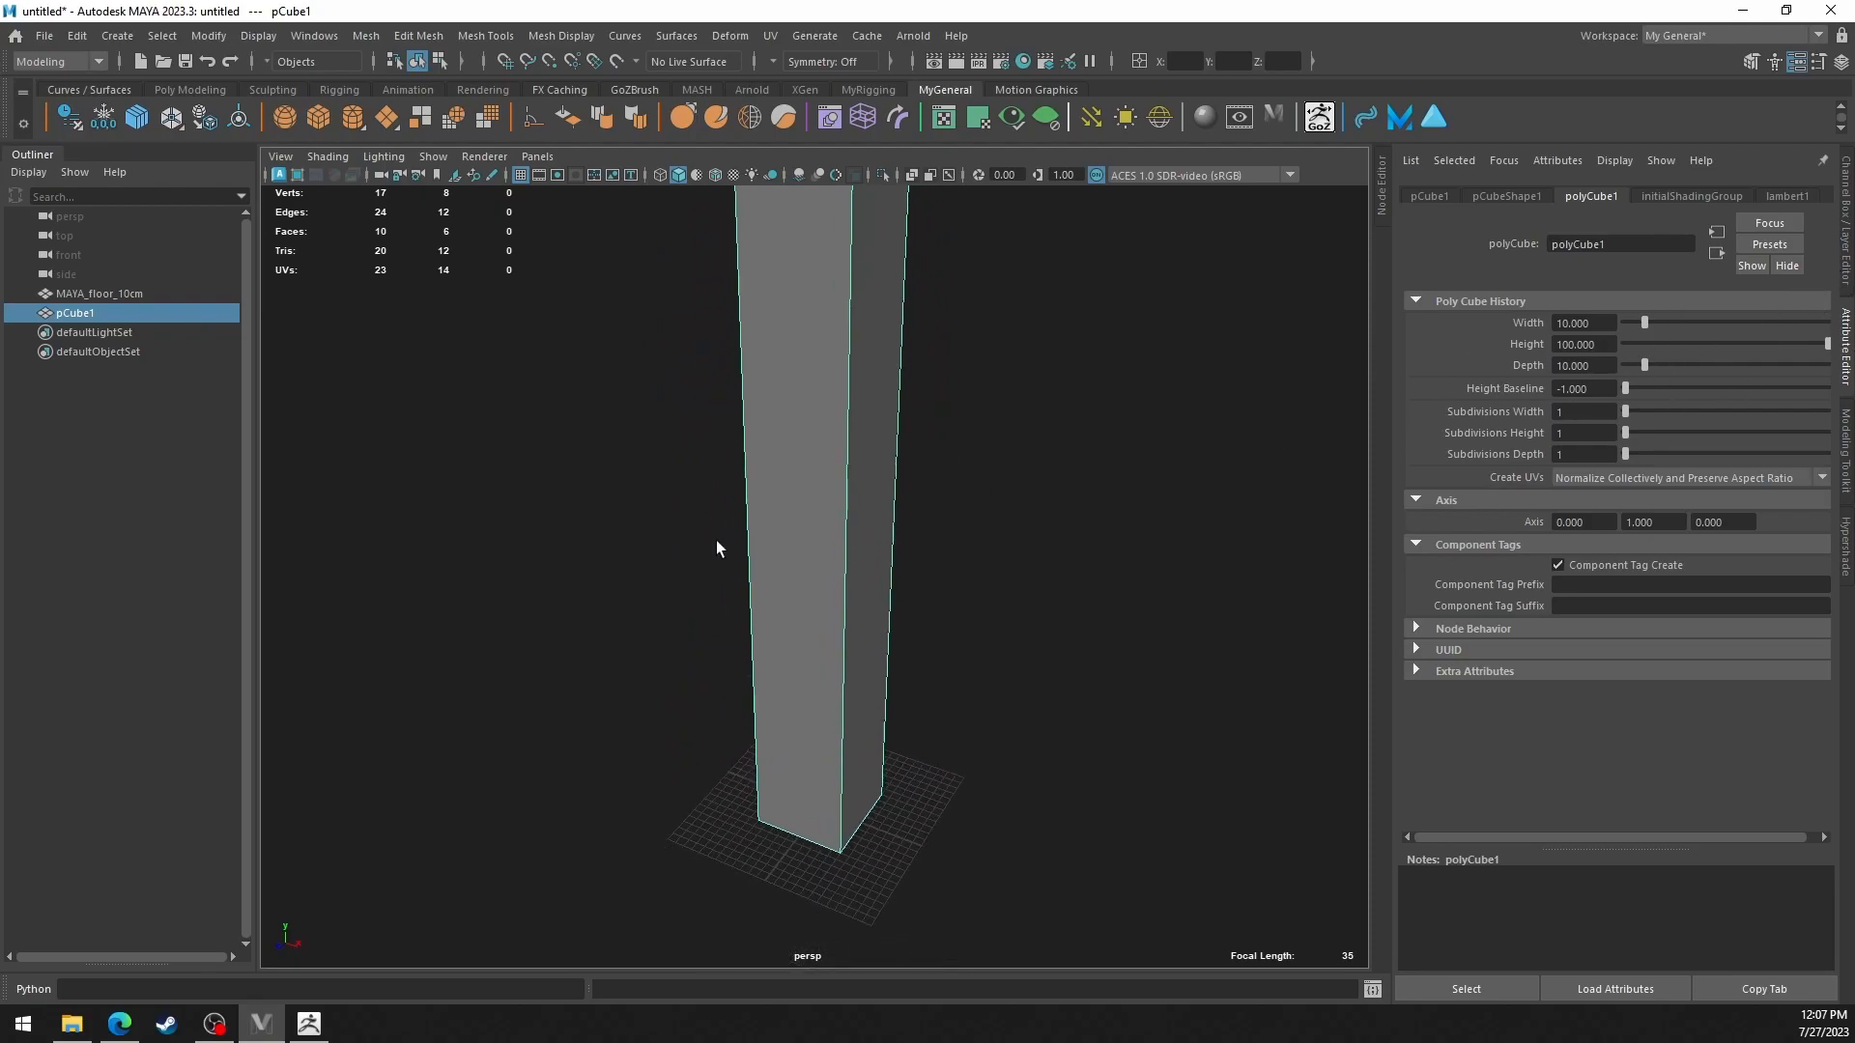
alt+drag(1051, 473, 850, 545)
alt+middle_drag(851, 545, 828, 554)
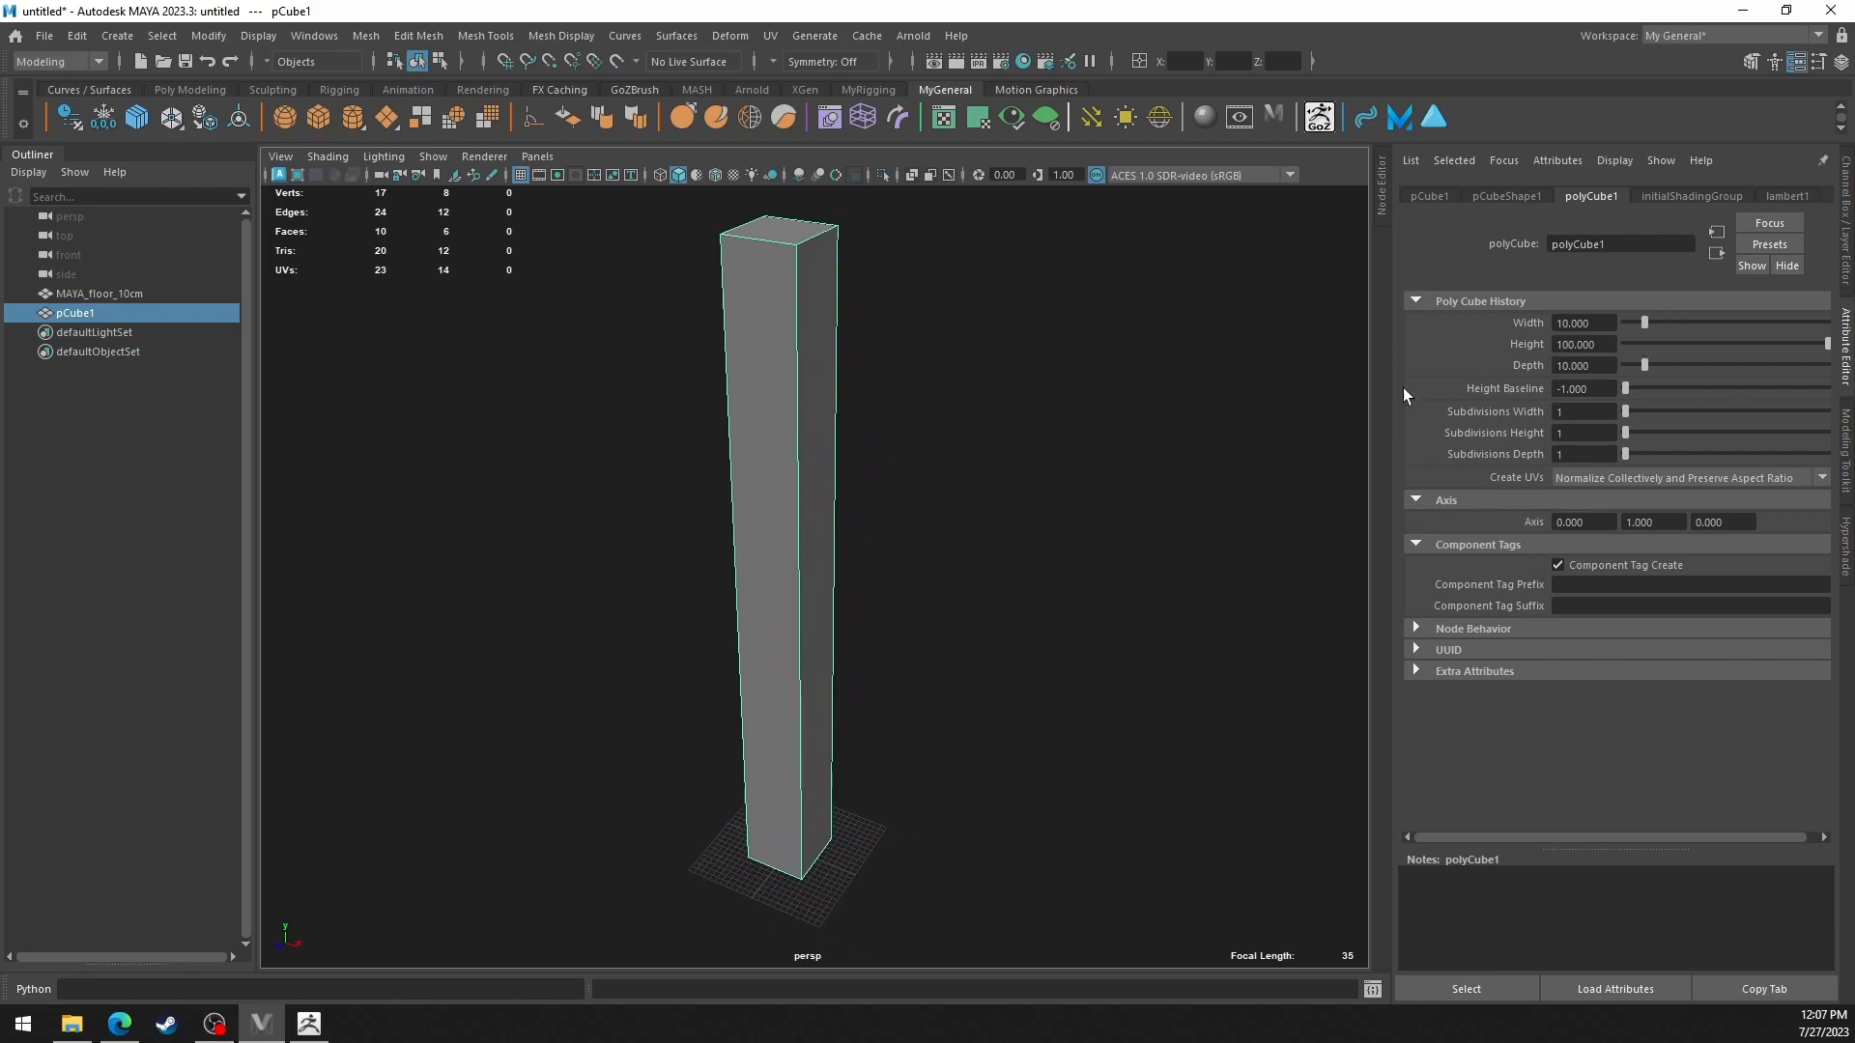
Rename the tall cube as MAYA_height_1m.
alt+middle_drag(1044, 463, 1051, 428)
double_click(106, 314)
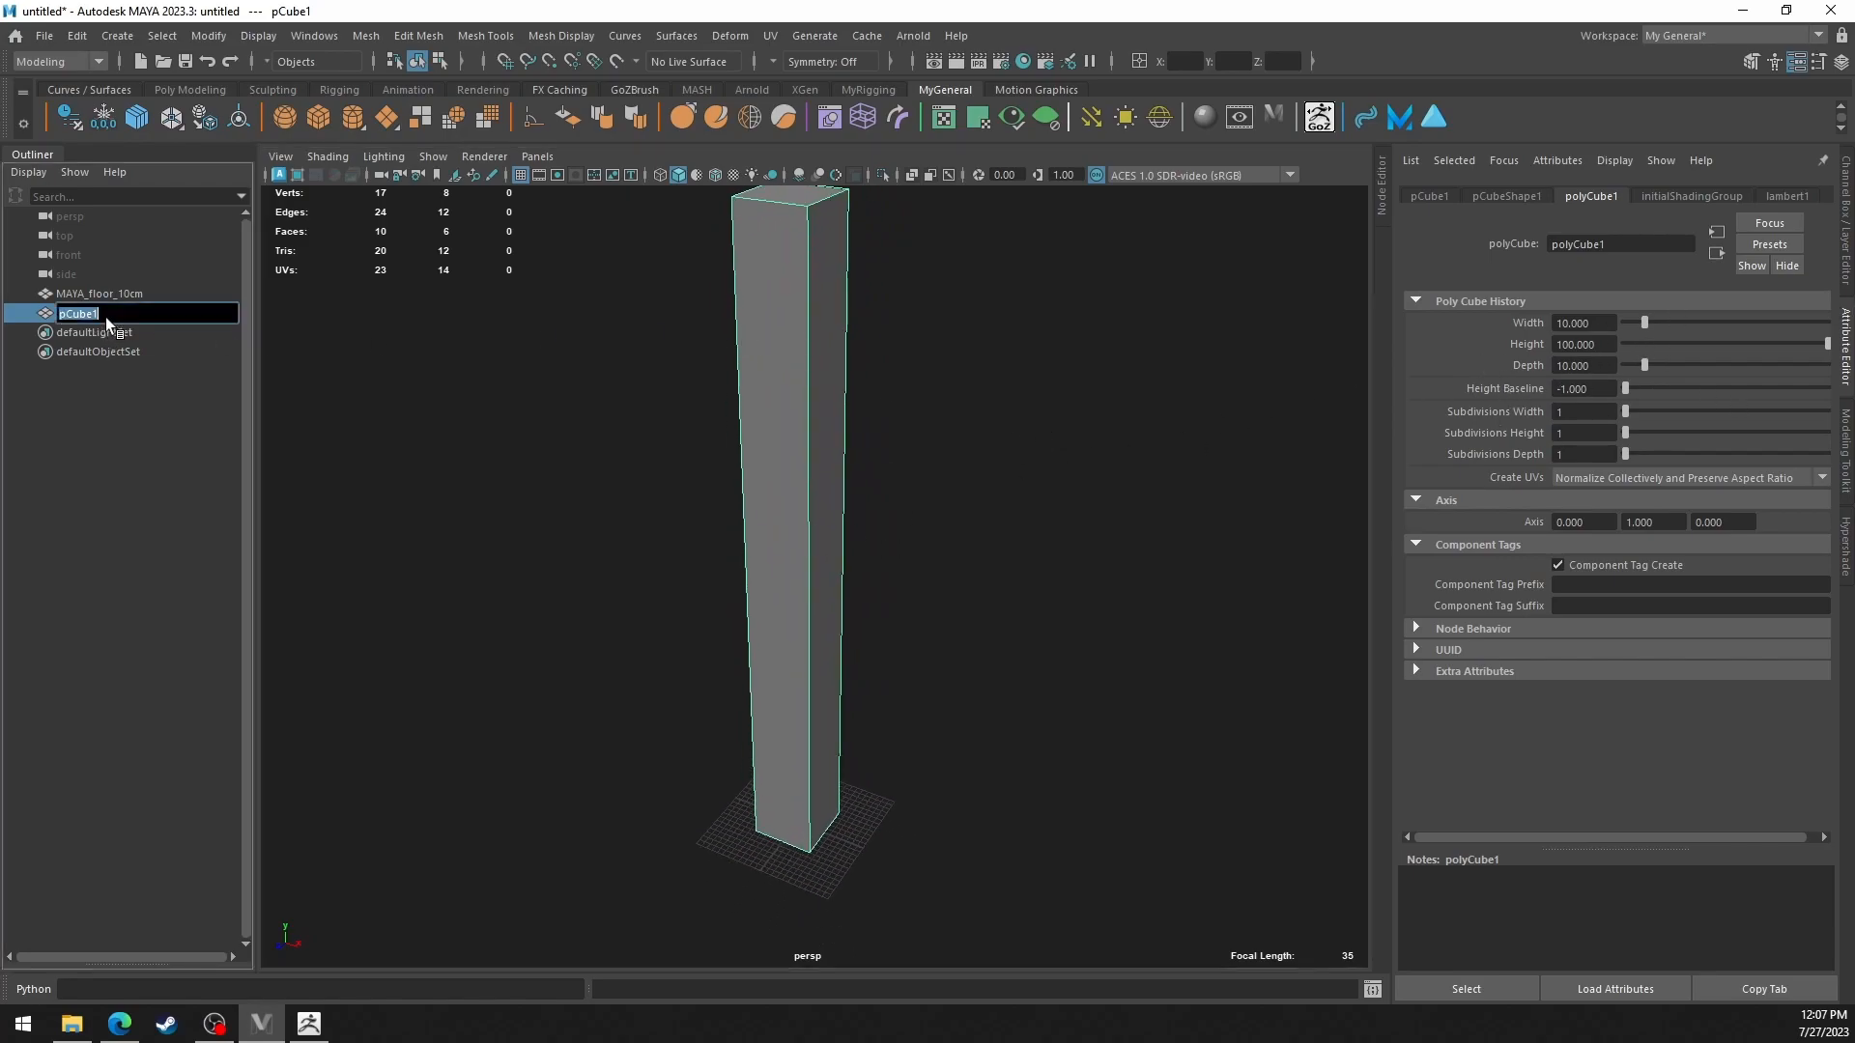
text(MAYA_height_1m)
key(Return)
mouse_move(878, 483)
alt+middle_down()
mouse_move(878, 445)
mouse_move(881, 509)
alt+middle_up()
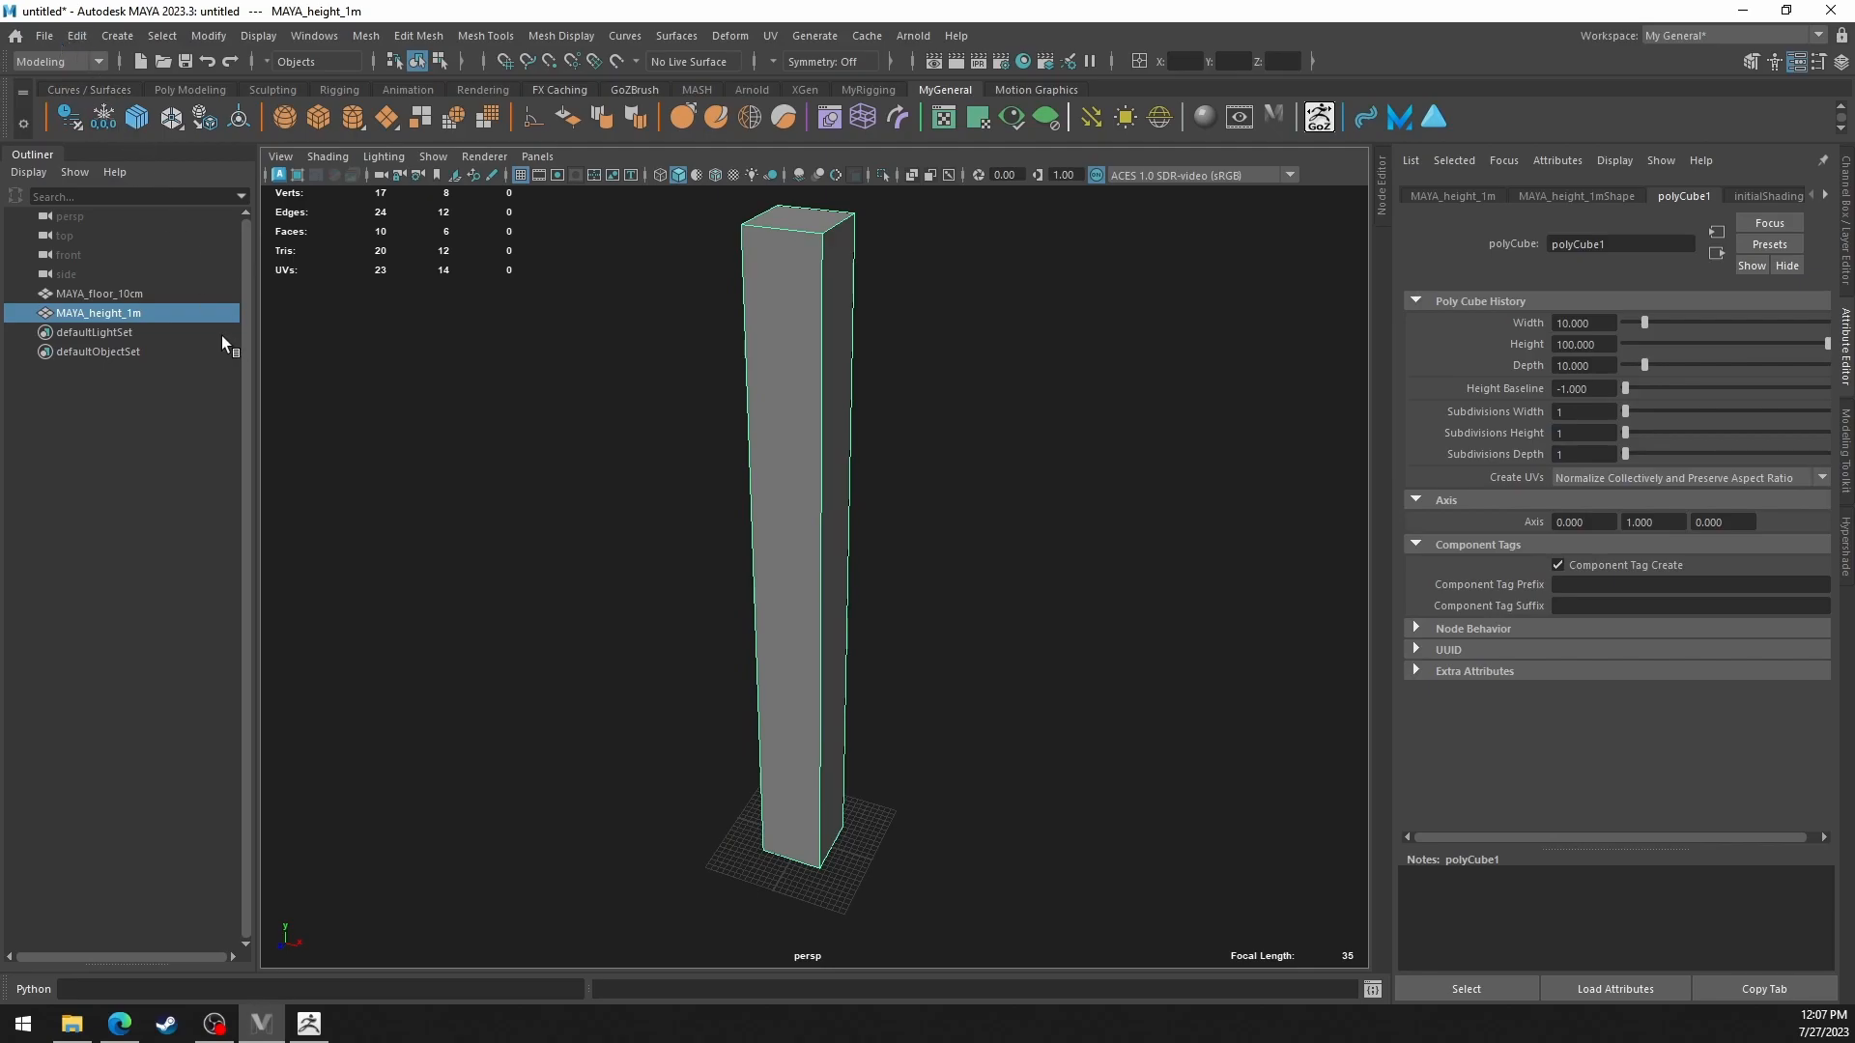
Export MAYA_floor_10cm and MAYA_height_1m together as an FBX file, overwriting temp.fbx on the Desktop.
ctrl+click(147, 295)
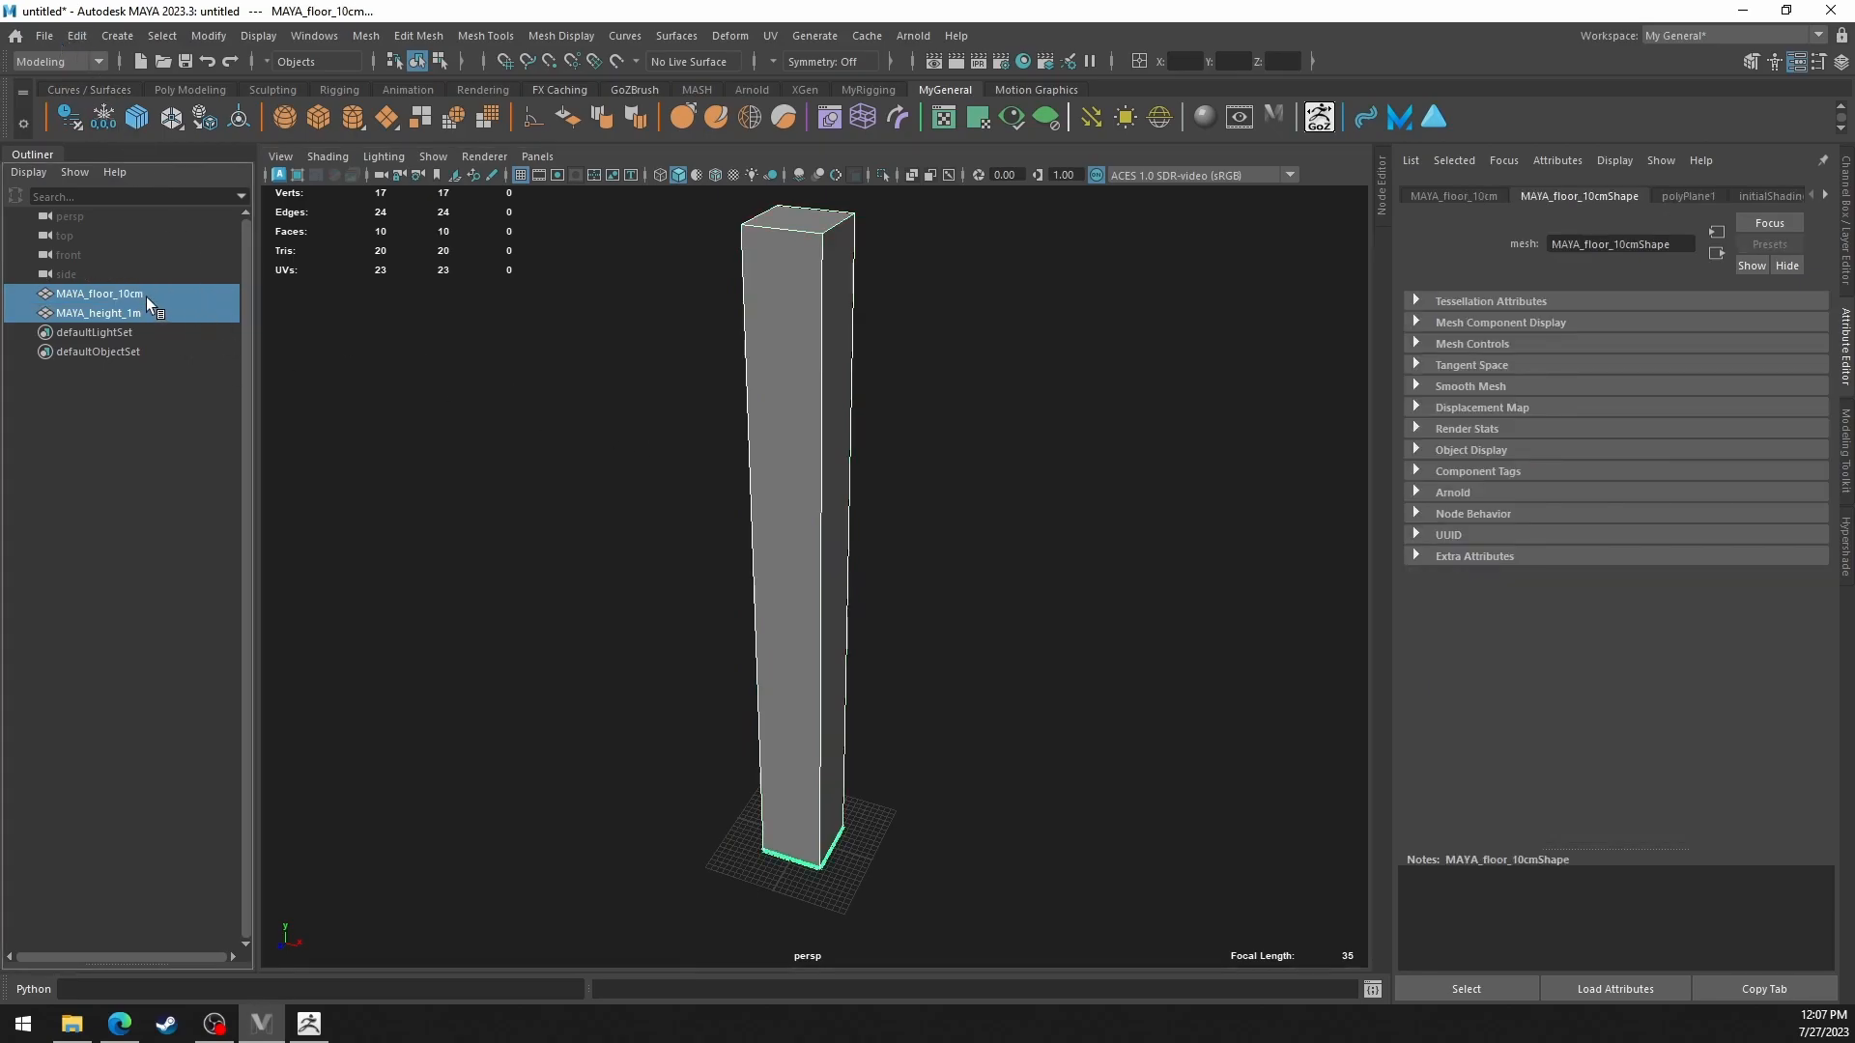
click(45, 36)
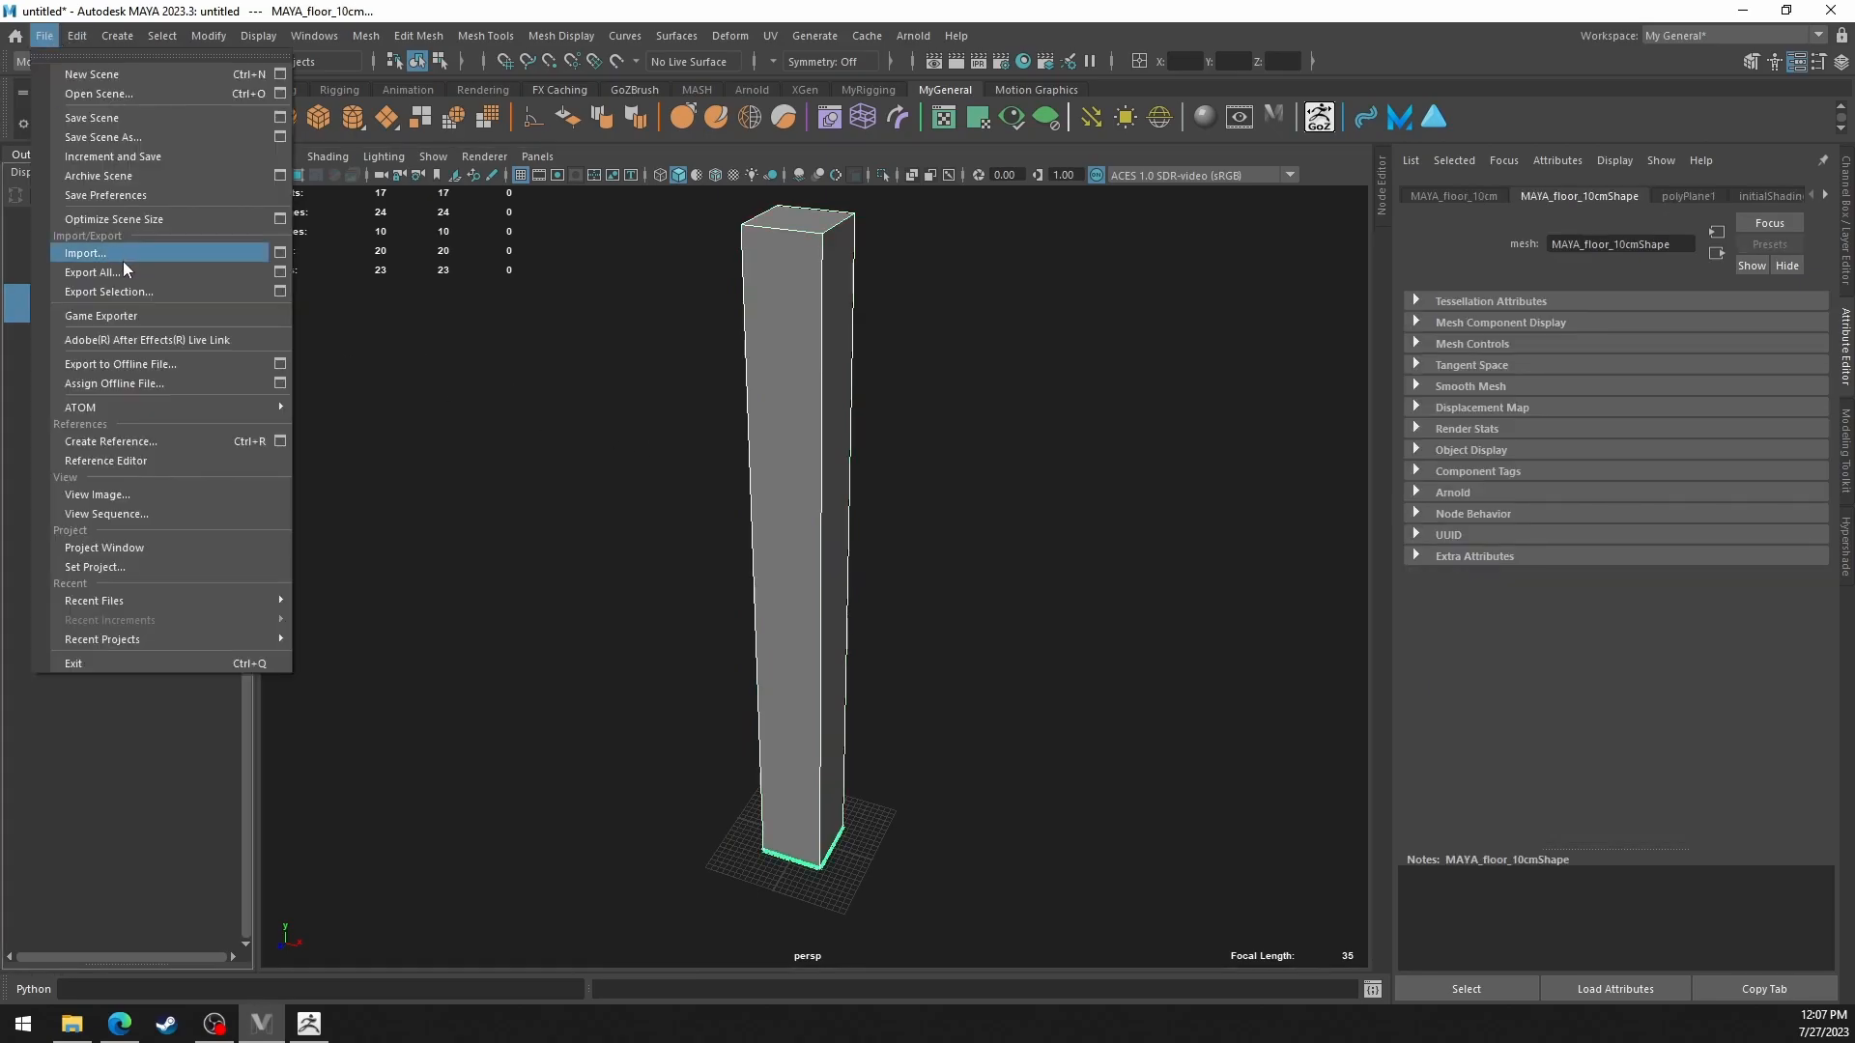
click(127, 289)
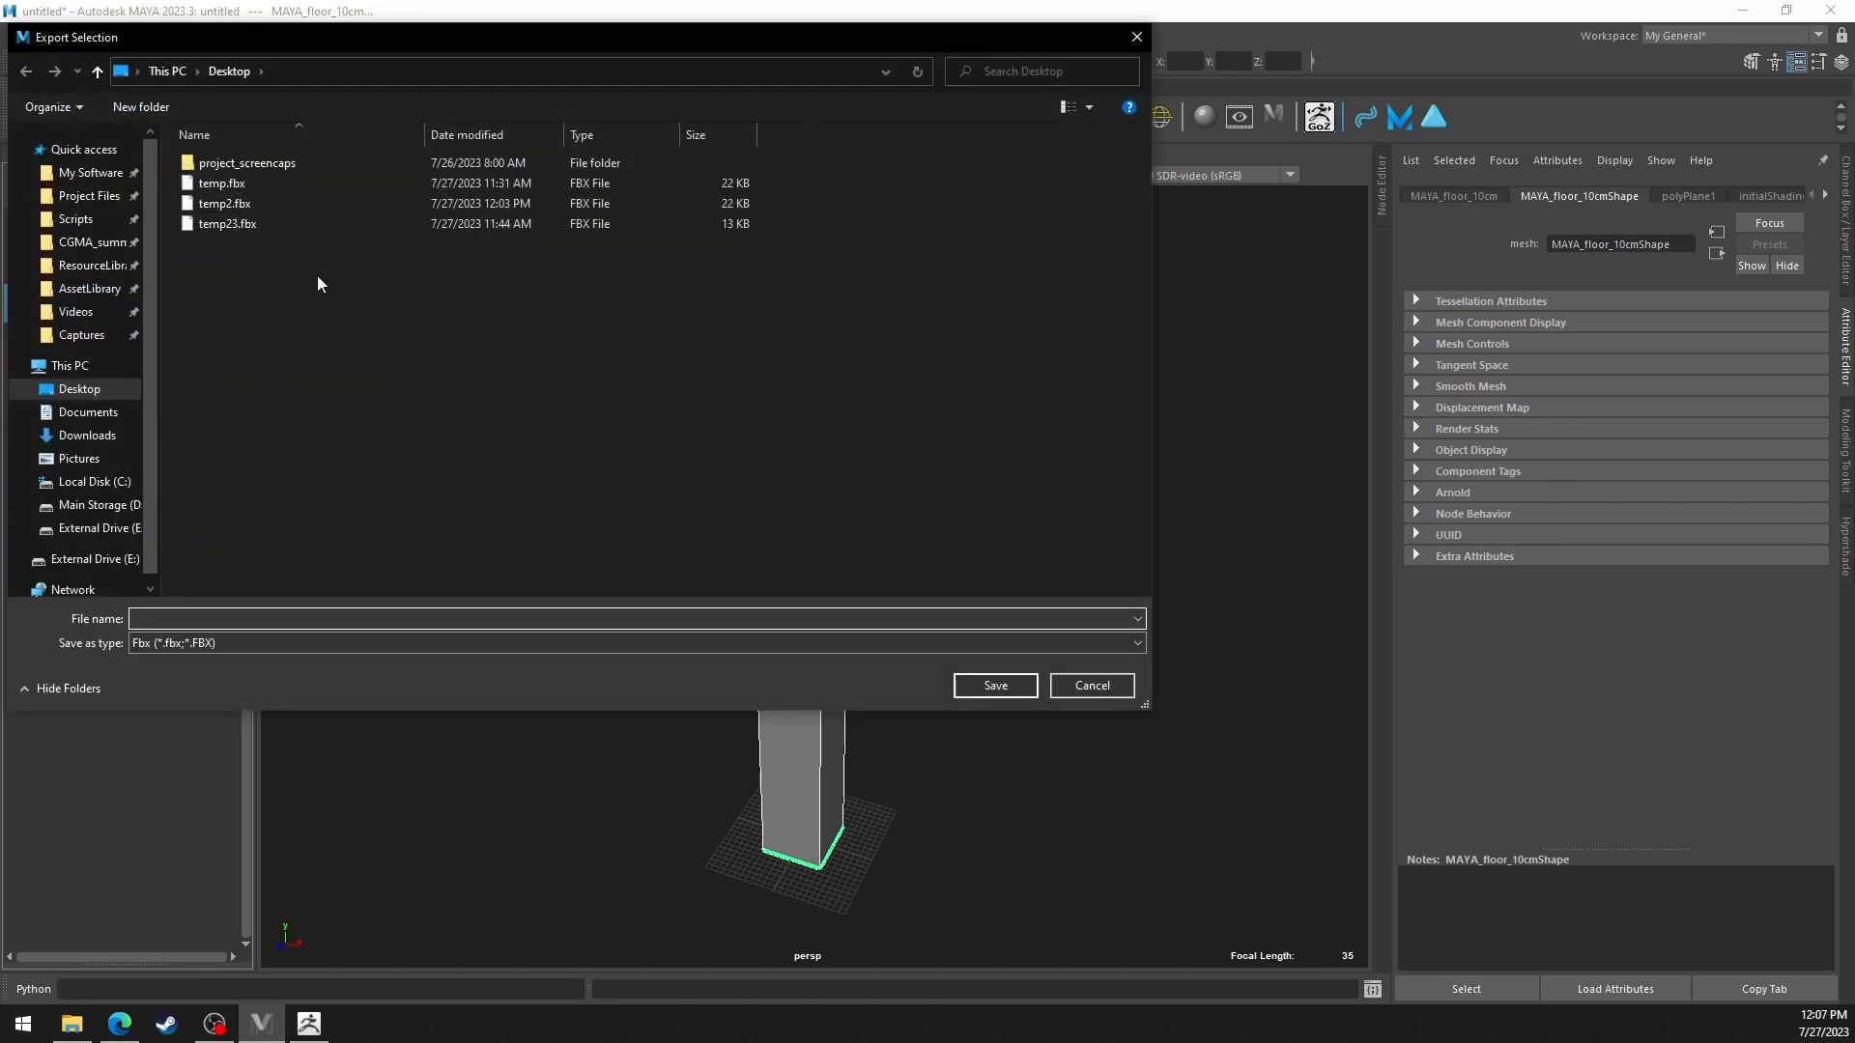
click(269, 186)
double_click(288, 184)
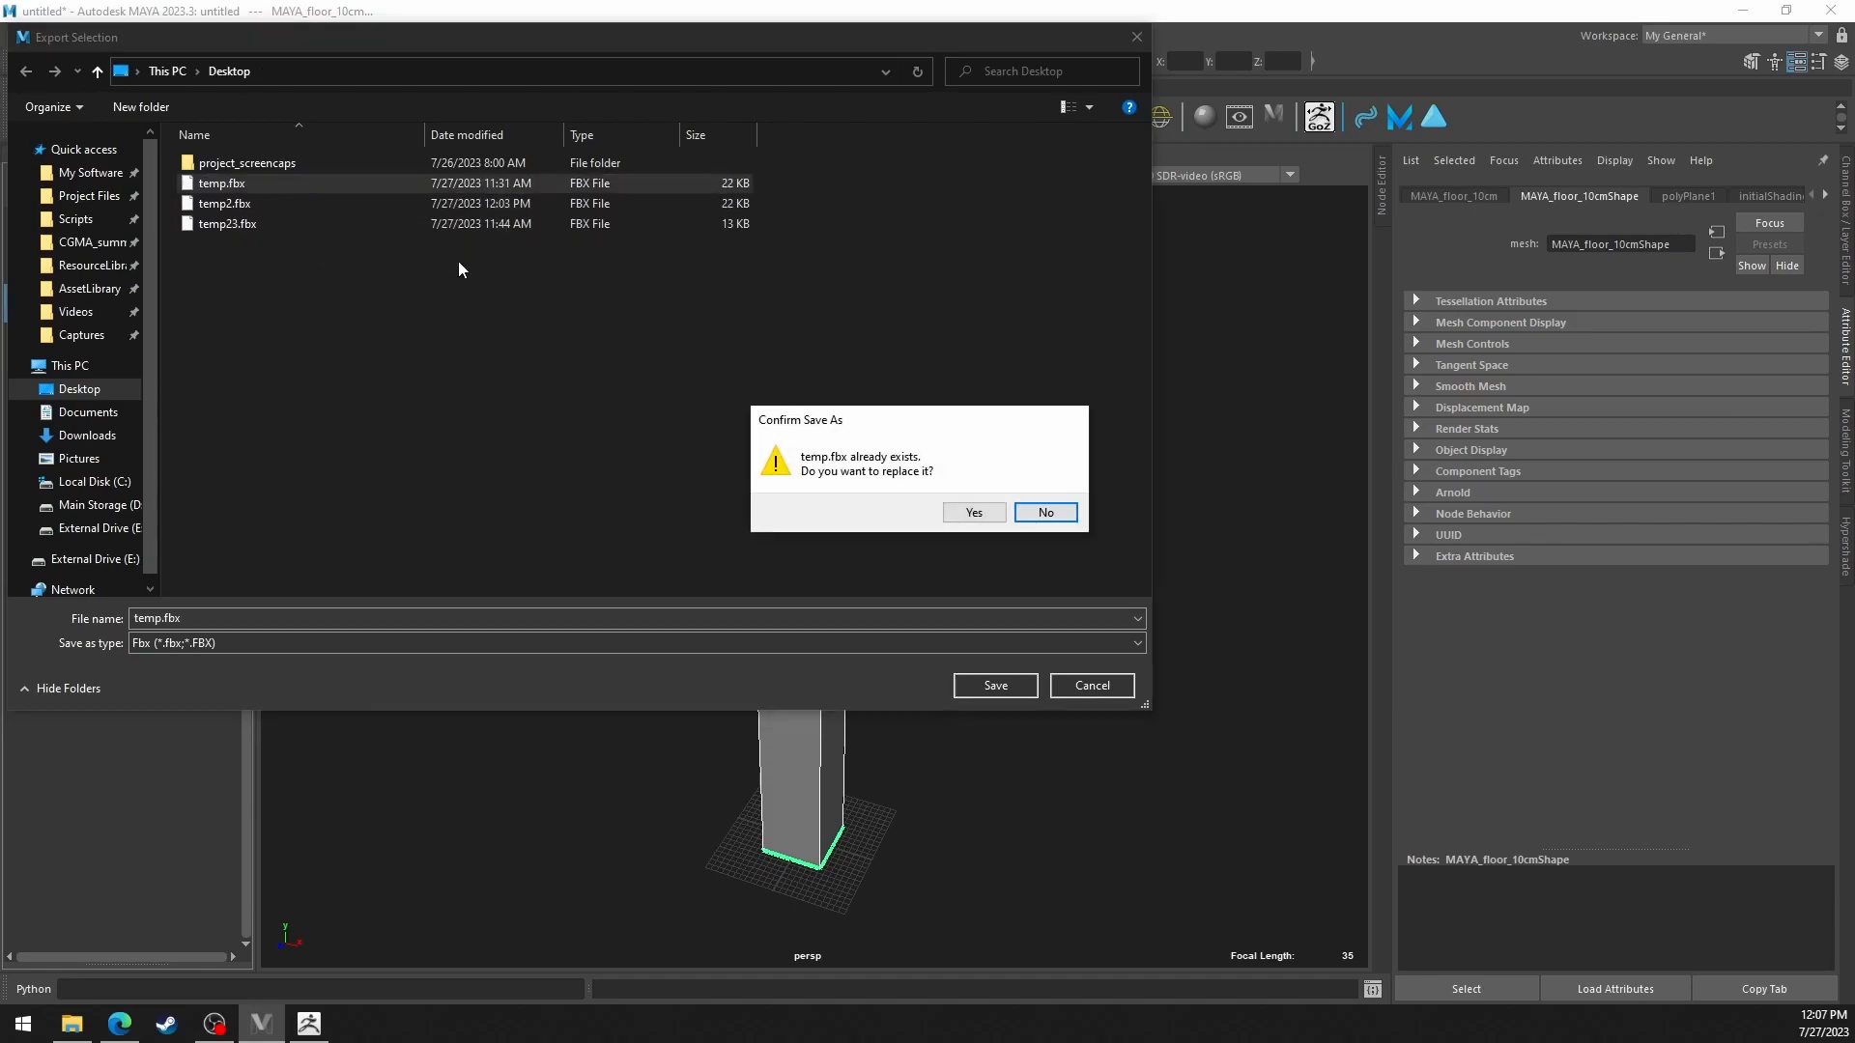
click(973, 513)
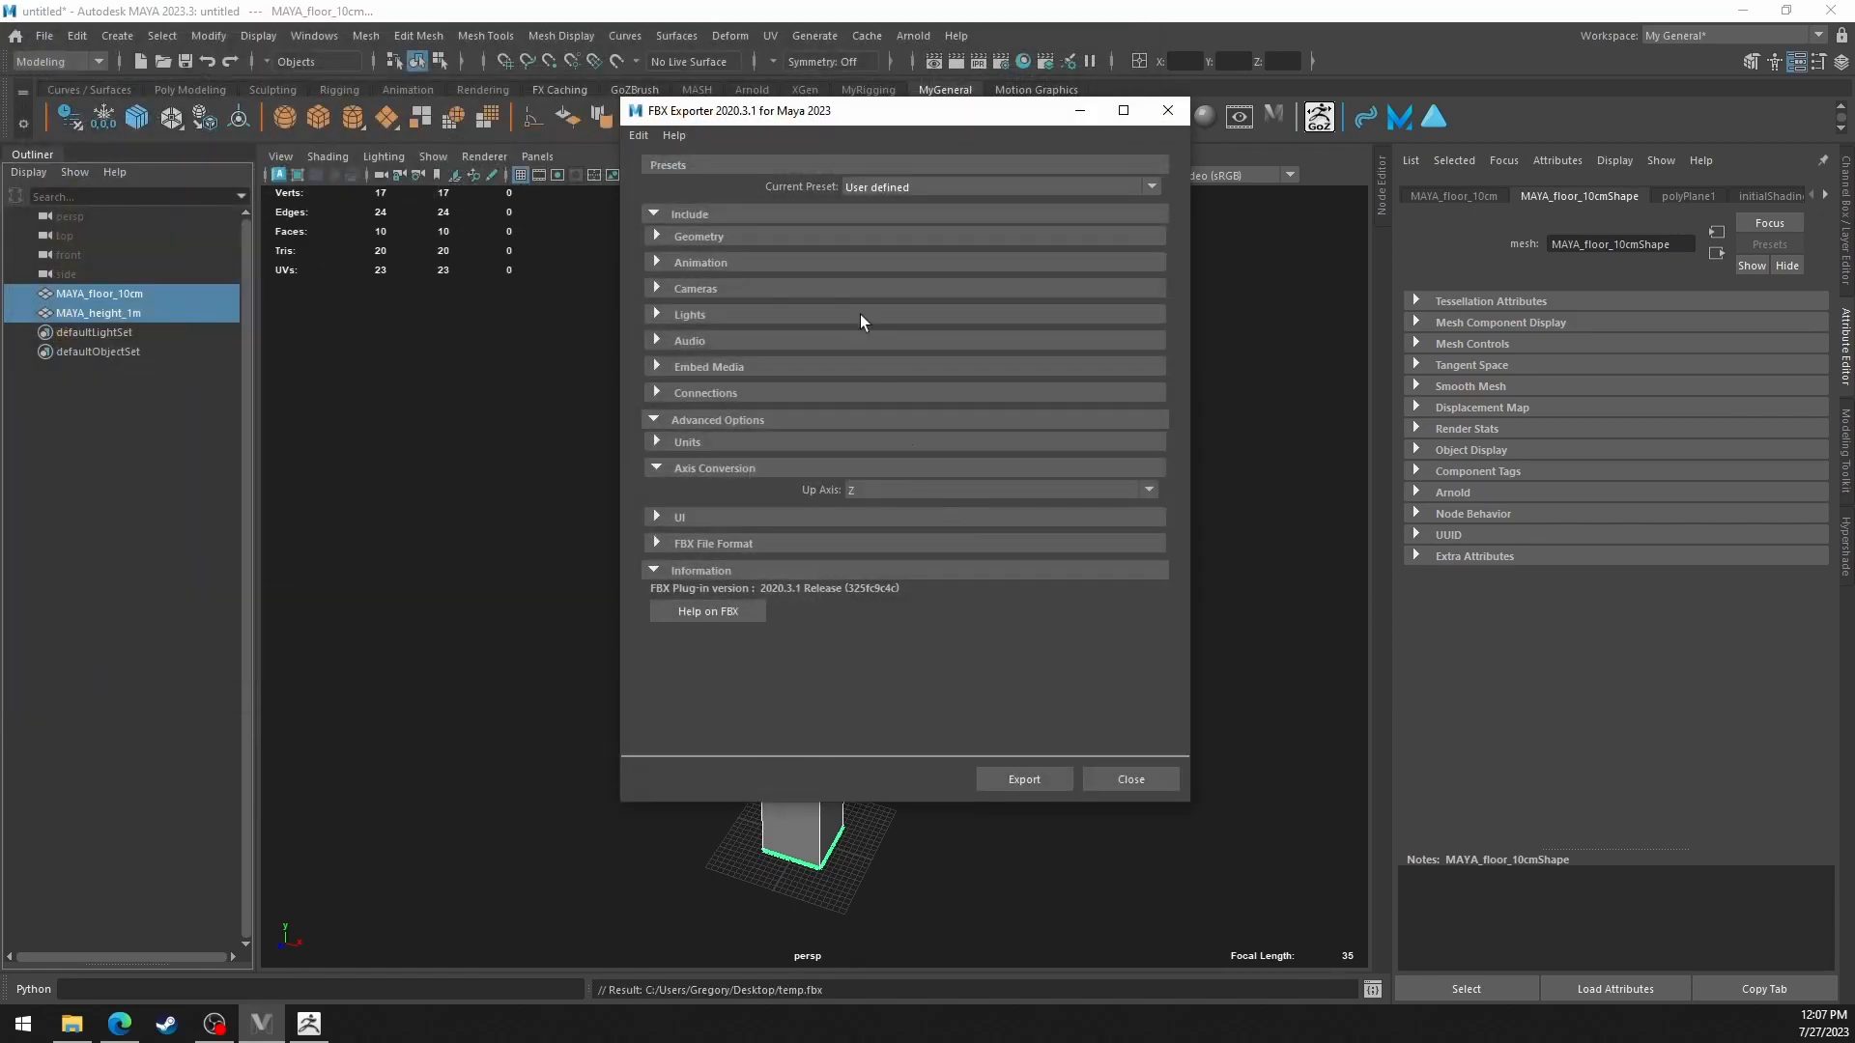
Review the Animation and Units settings for the FBX file and complete the export with the Z up axis.
click(745, 263)
click(746, 263)
click(747, 262)
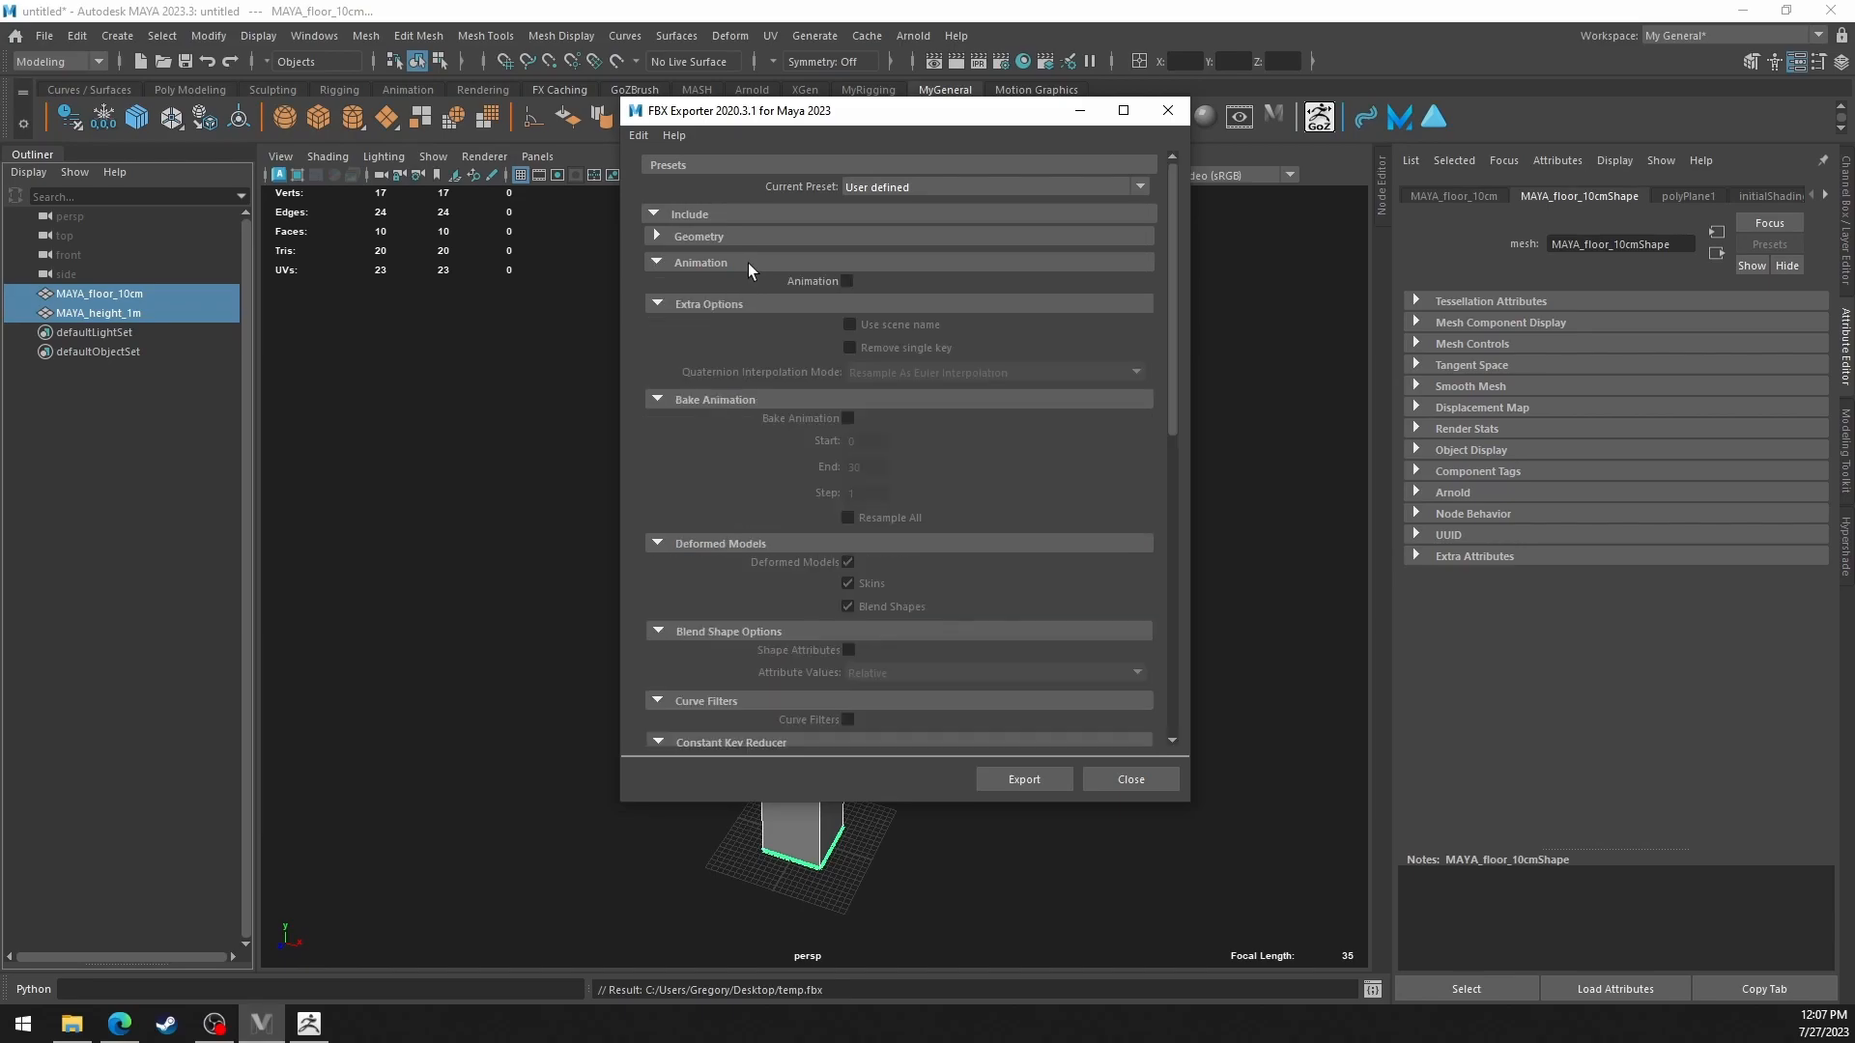
click(838, 263)
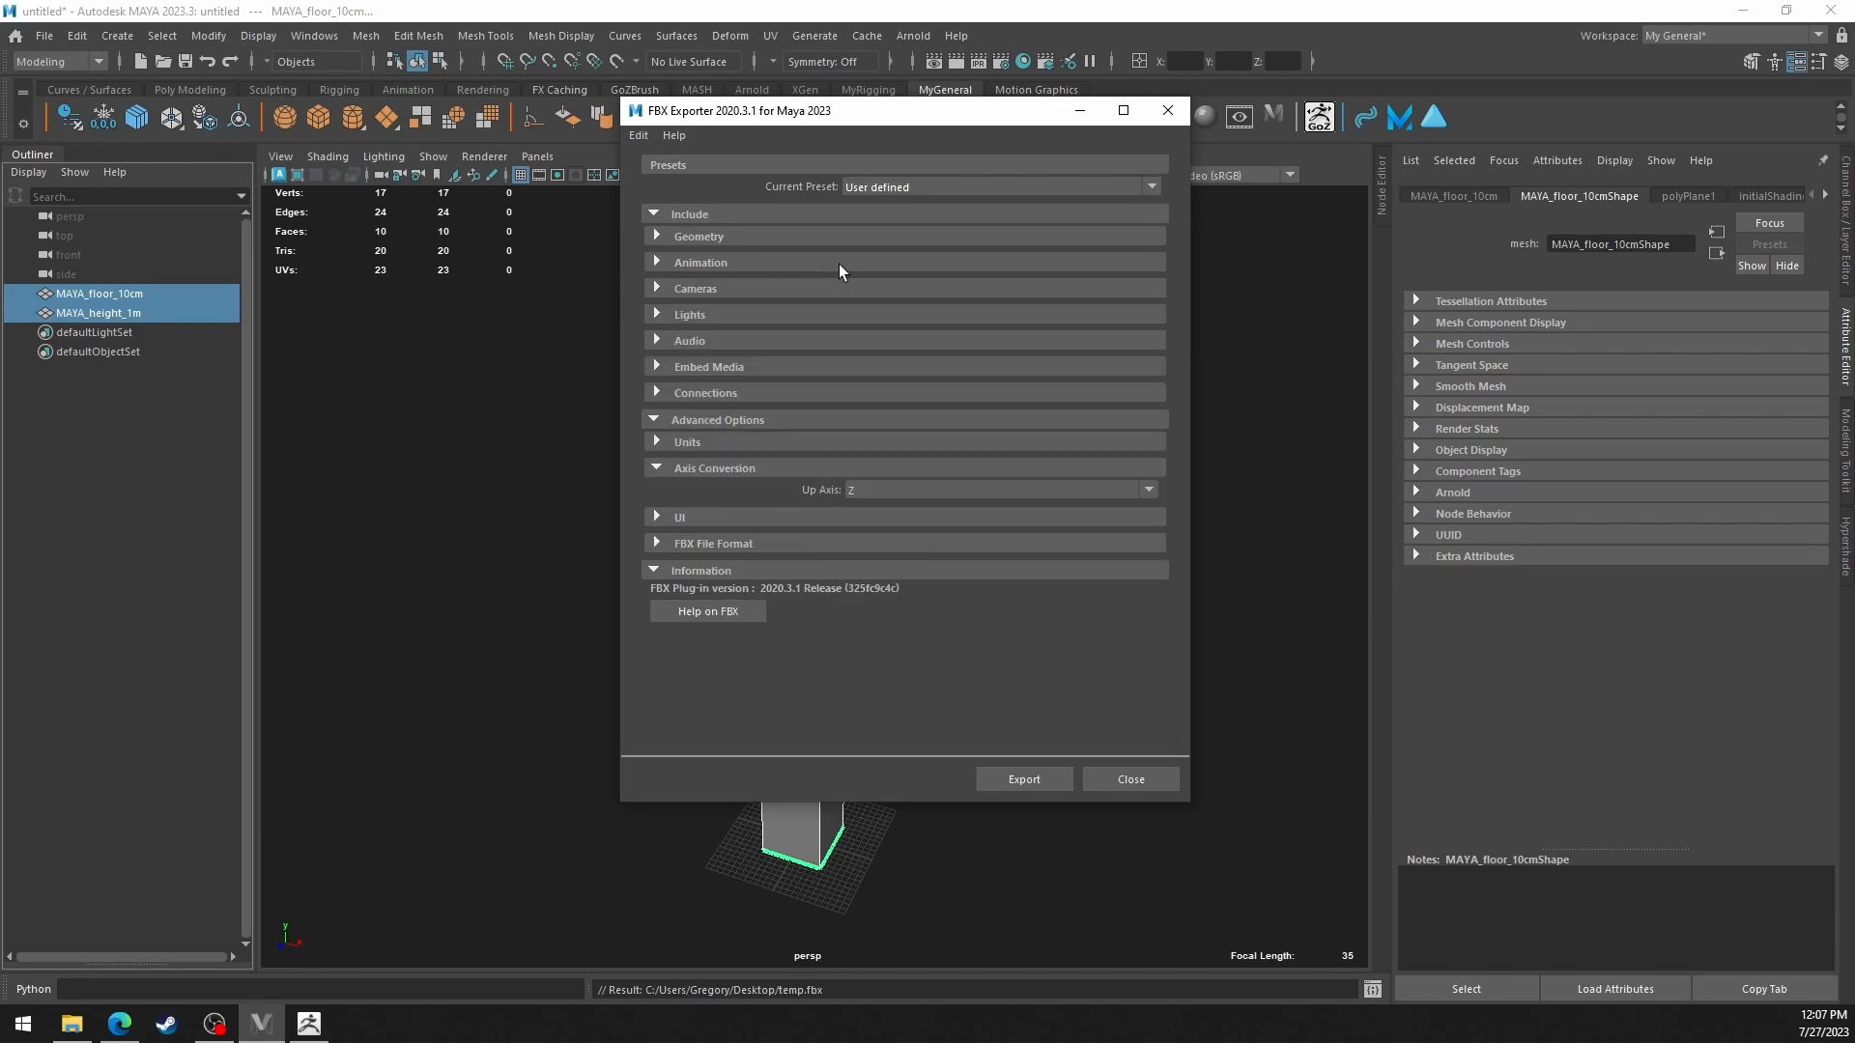
click(838, 263)
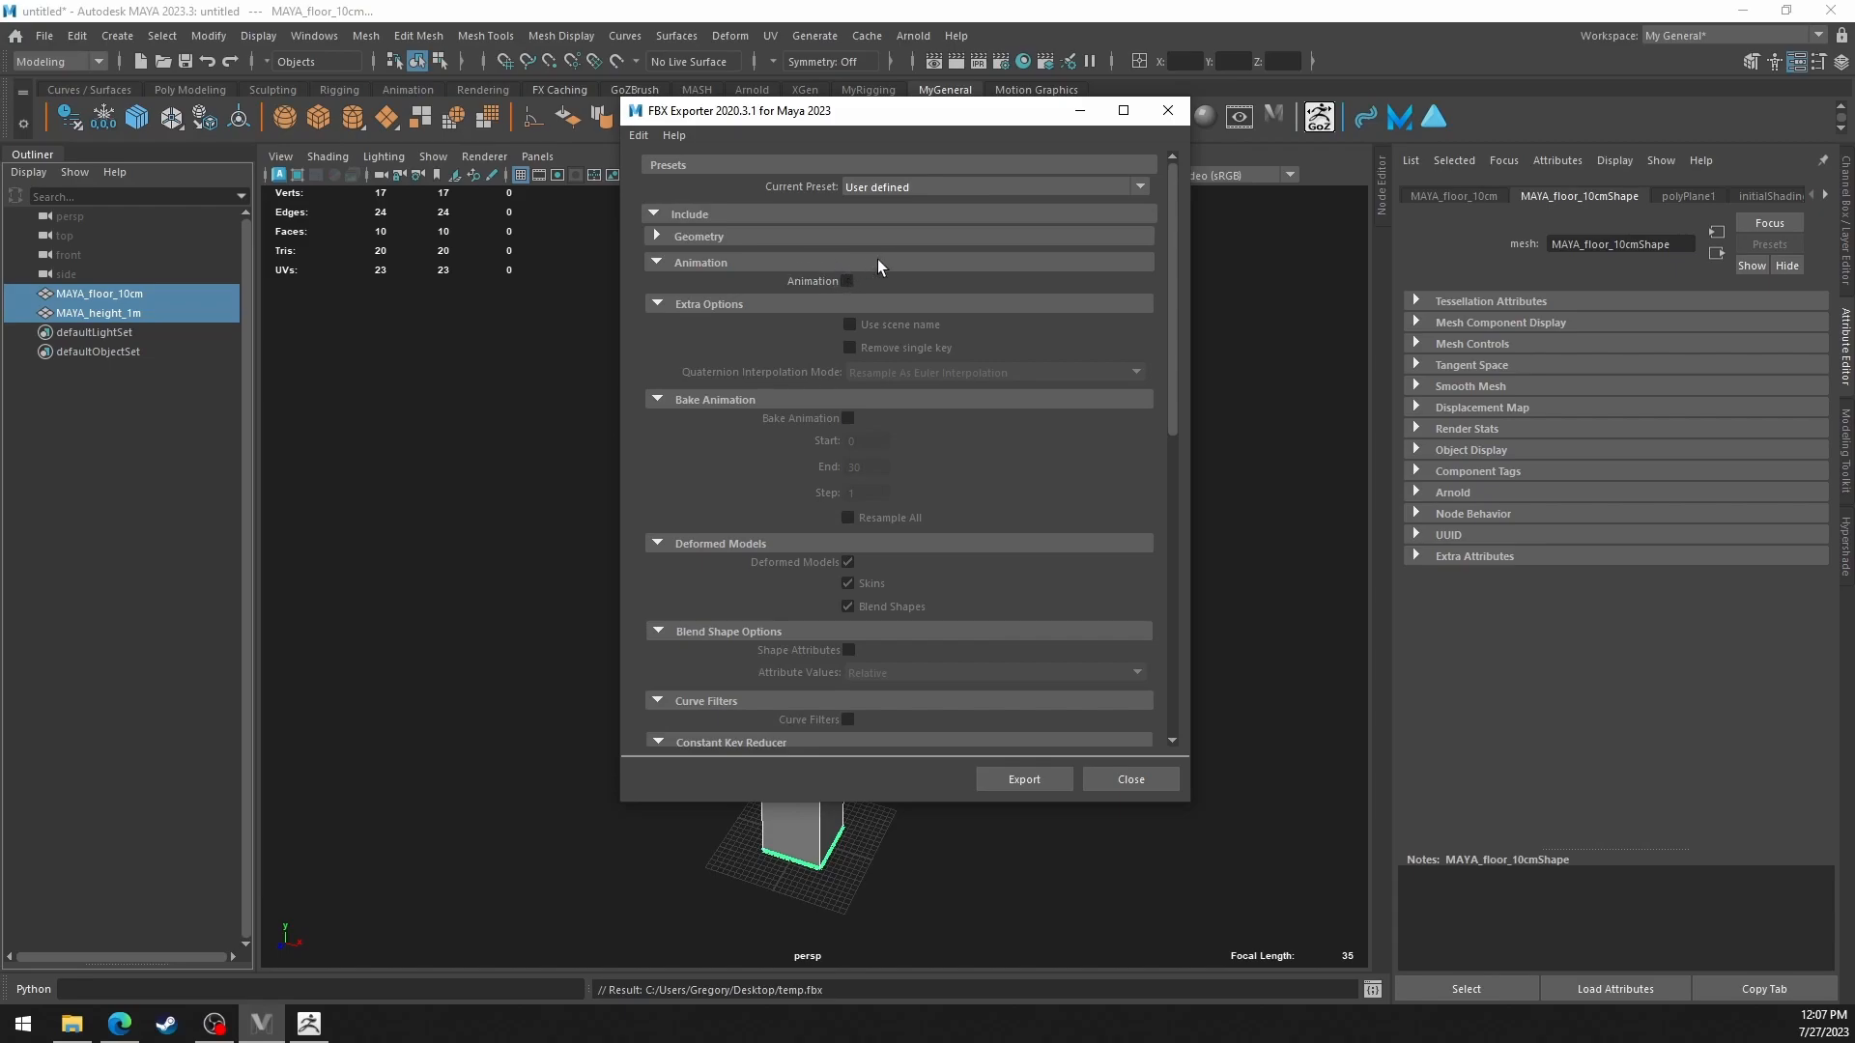
click(850, 264)
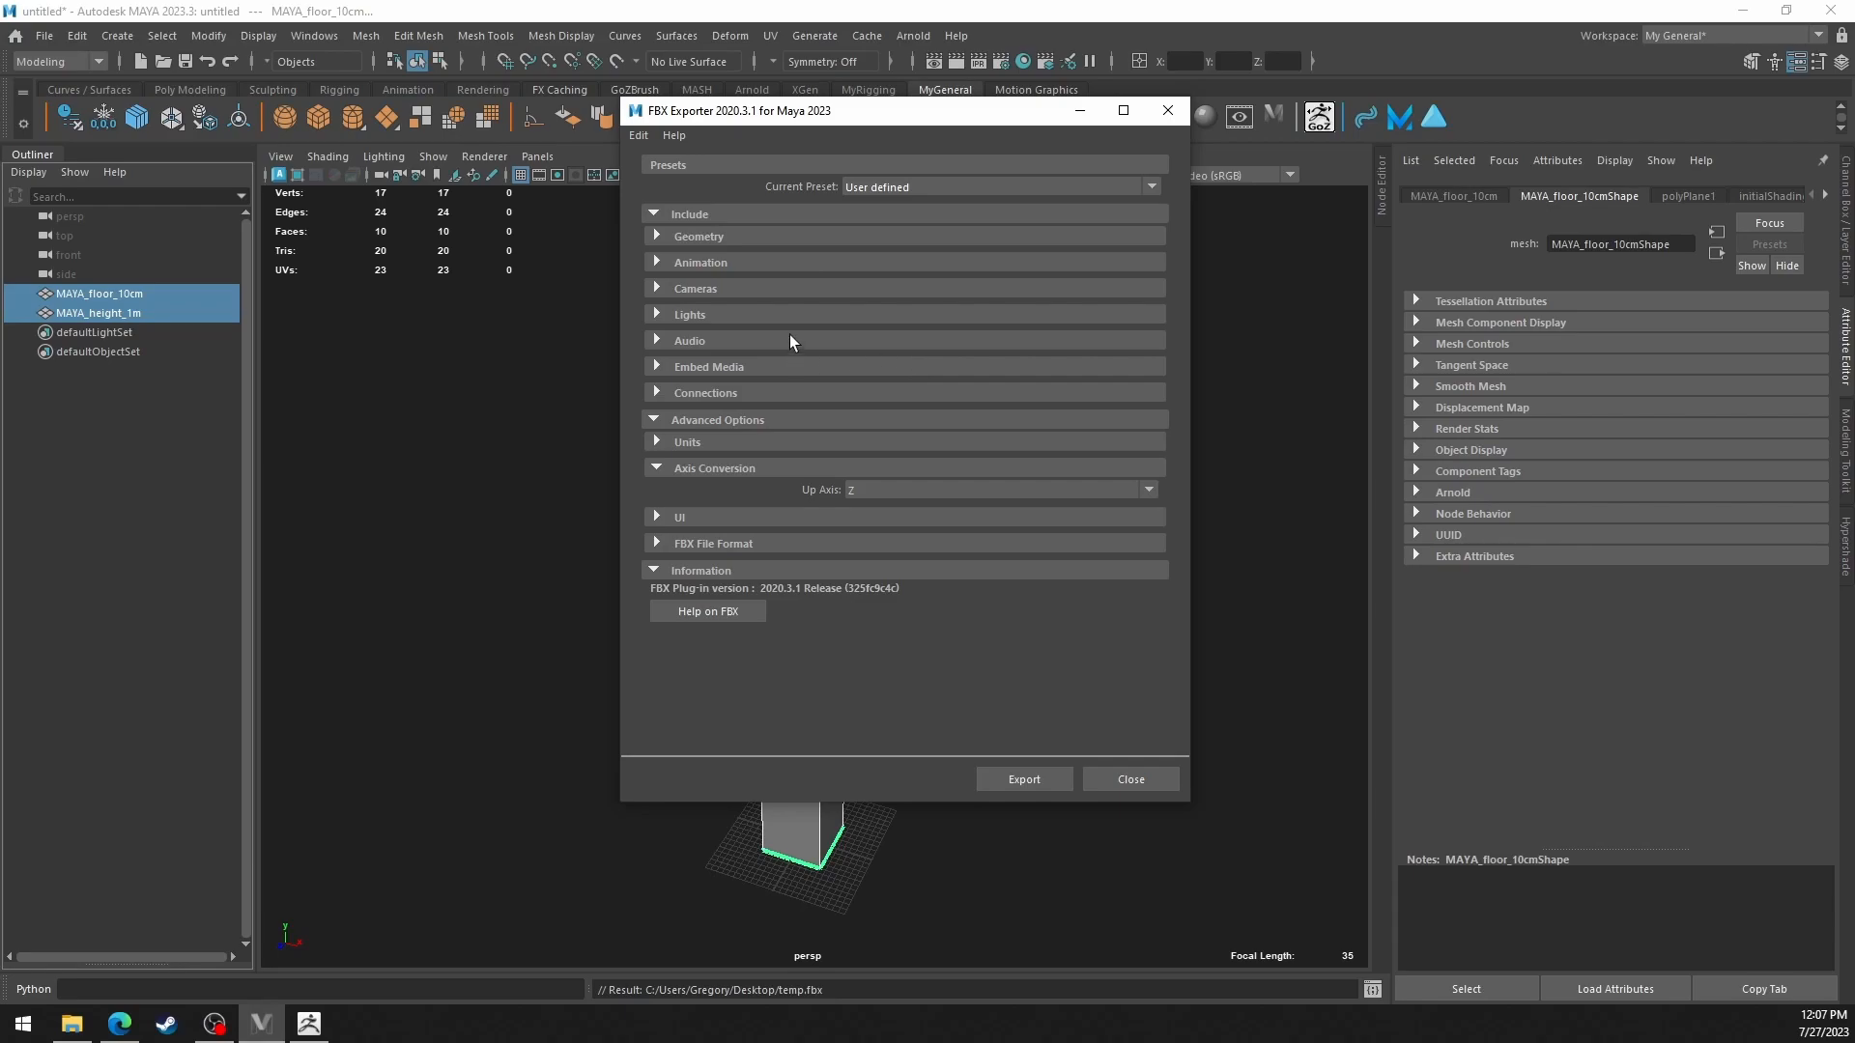
click(773, 440)
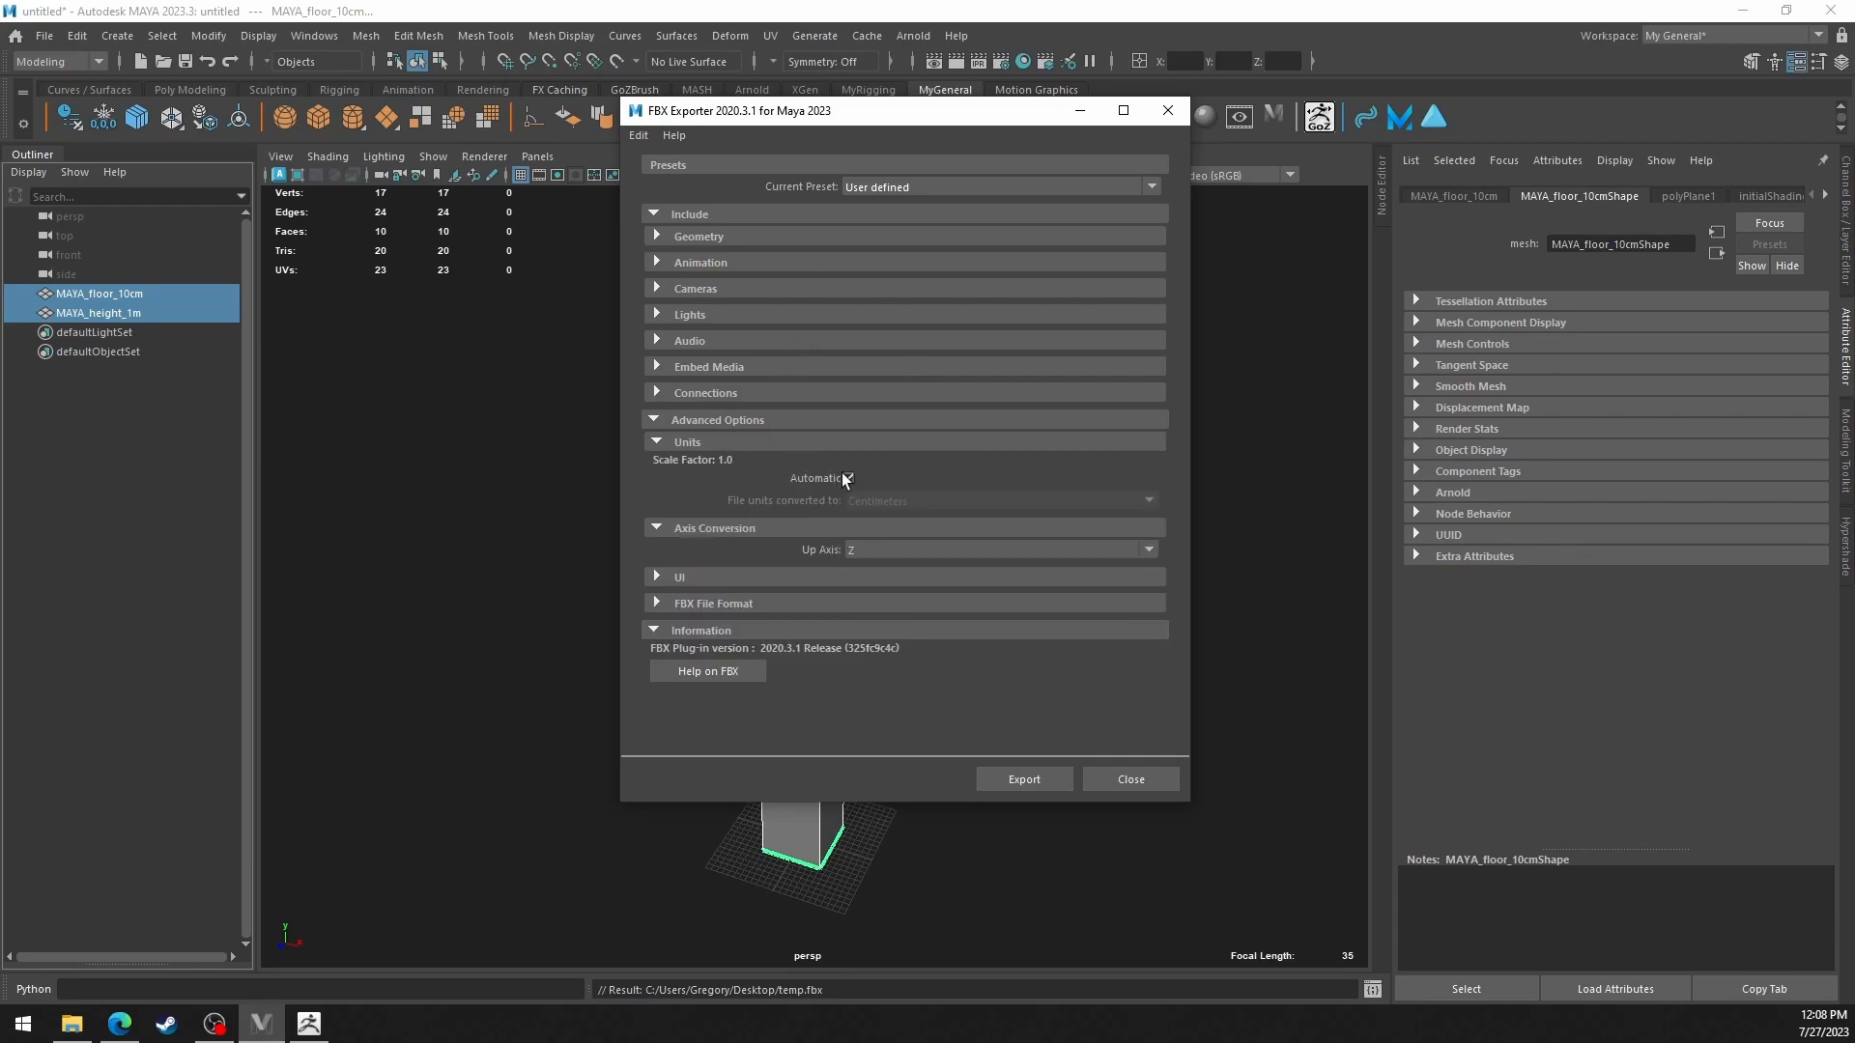
click(884, 440)
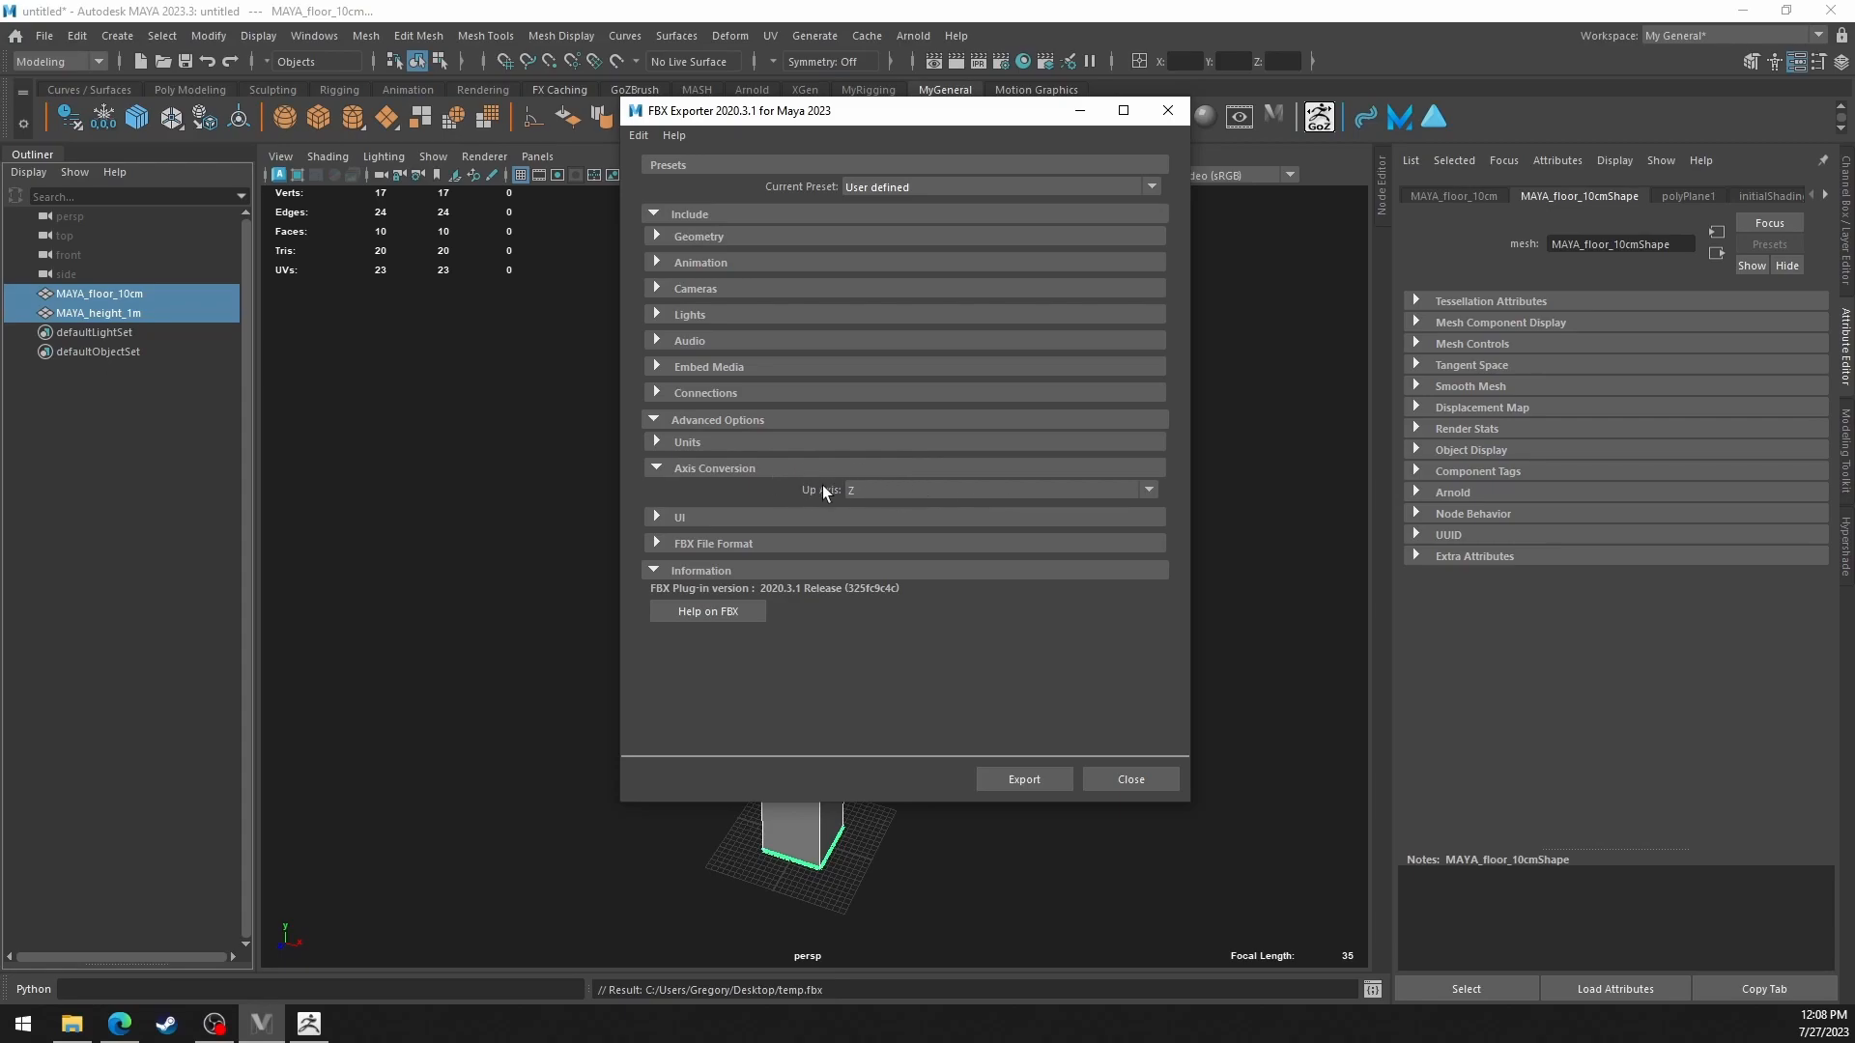
drag(879, 111, 702, 136)
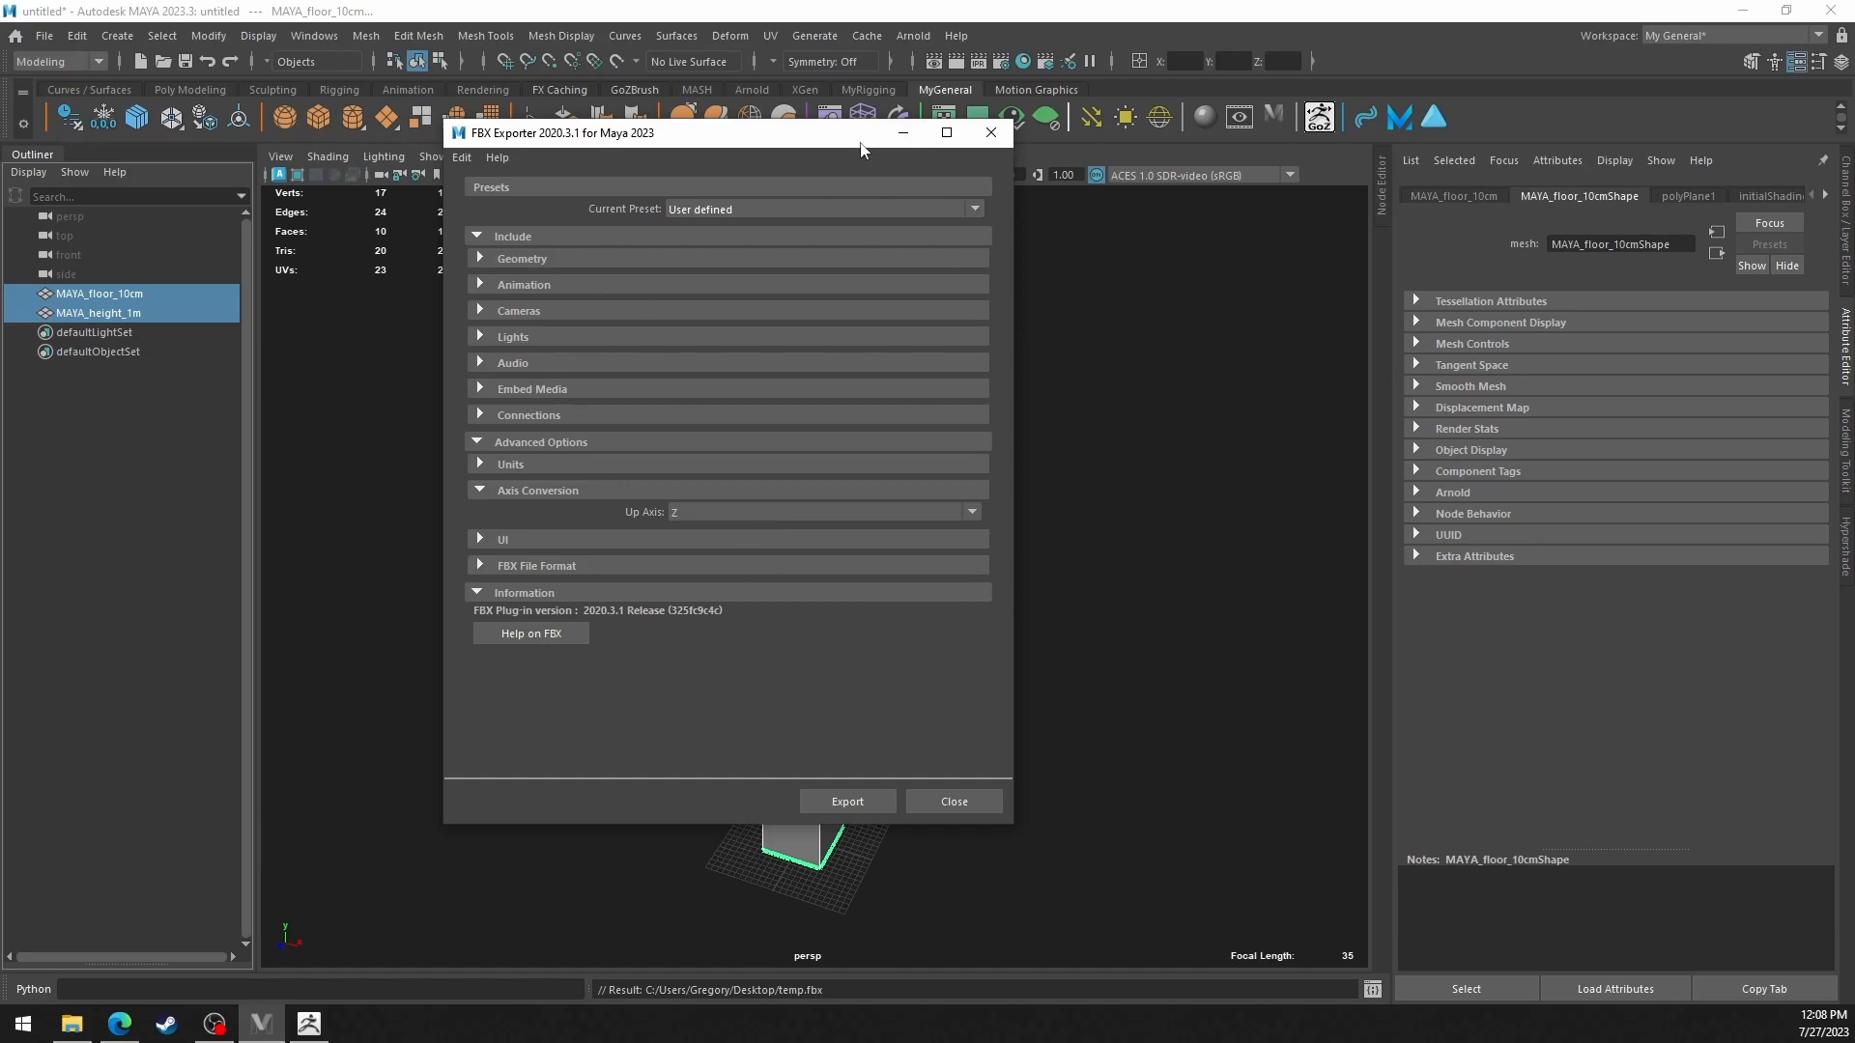
click(856, 800)
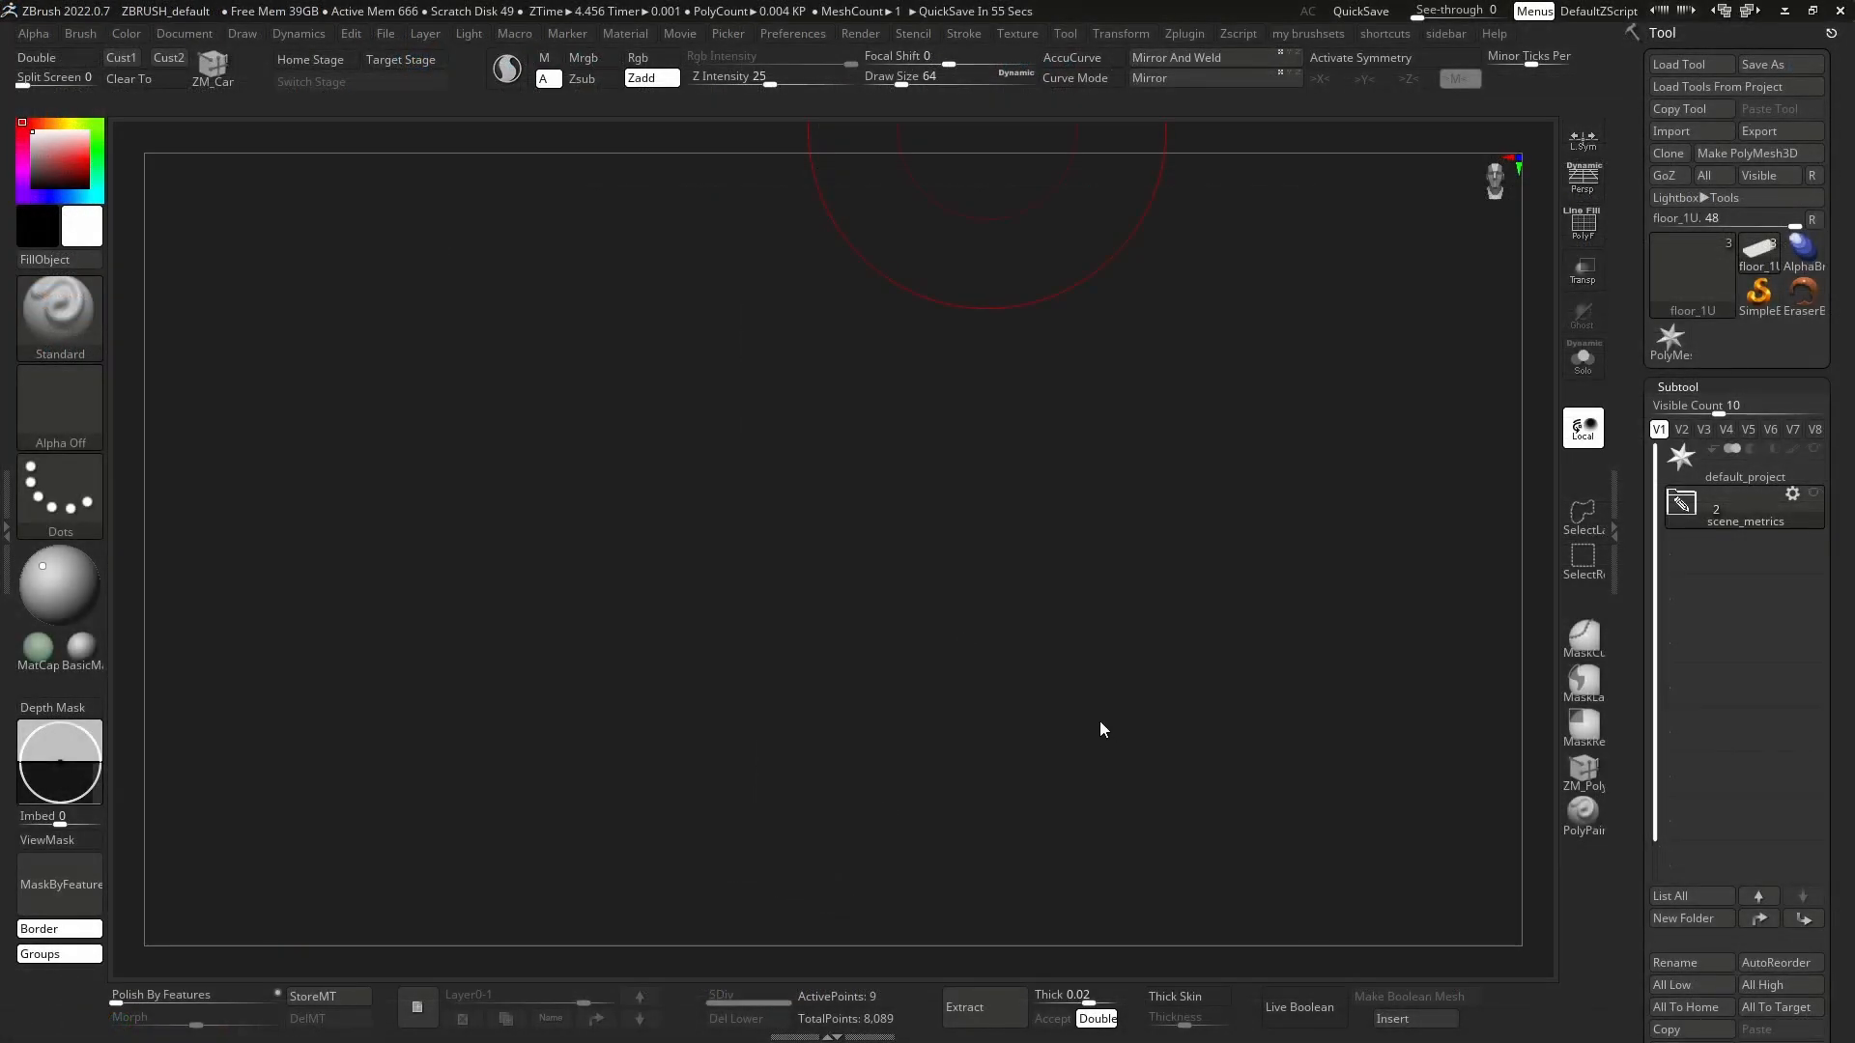
Switch to ZBrush, frame the floor subtool and reduce the brush draw size to about 15.
key(f)
right_click(1132, 543)
right_drag(1215, 473, 1220, 551)
key(s)
drag(1149, 548, 1099, 549)
alt+right_drag(1215, 546, 1098, 563)
key(s)
drag(1097, 563, 1120, 564)
mouse_move(1177, 576)
ctrl+right_down()
mouse_move(1156, 583)
mouse_move(1072, 485)
mouse_move(1171, 579)
mouse_move(1375, 604)
ctrl+right_up()
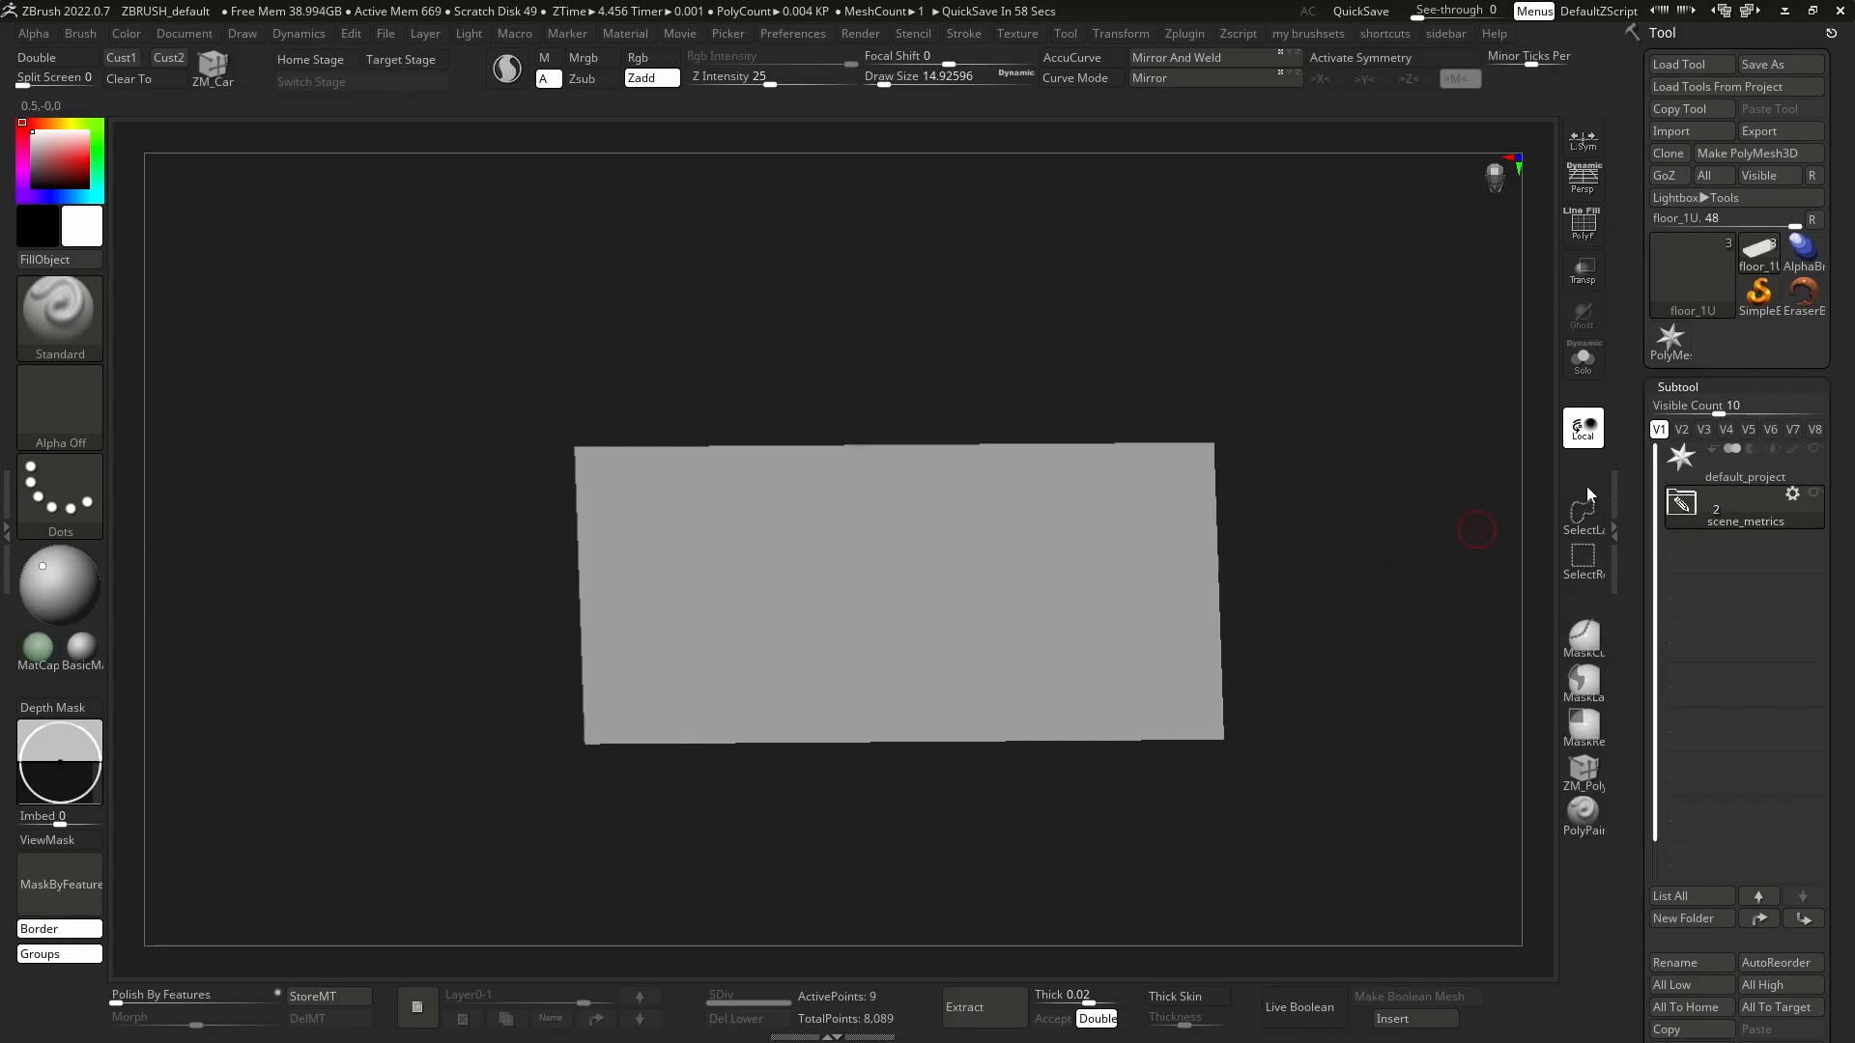
Import the FBX file exported from Maya with the FBX ExportImport plugin and frame the imported meshes.
click(1186, 39)
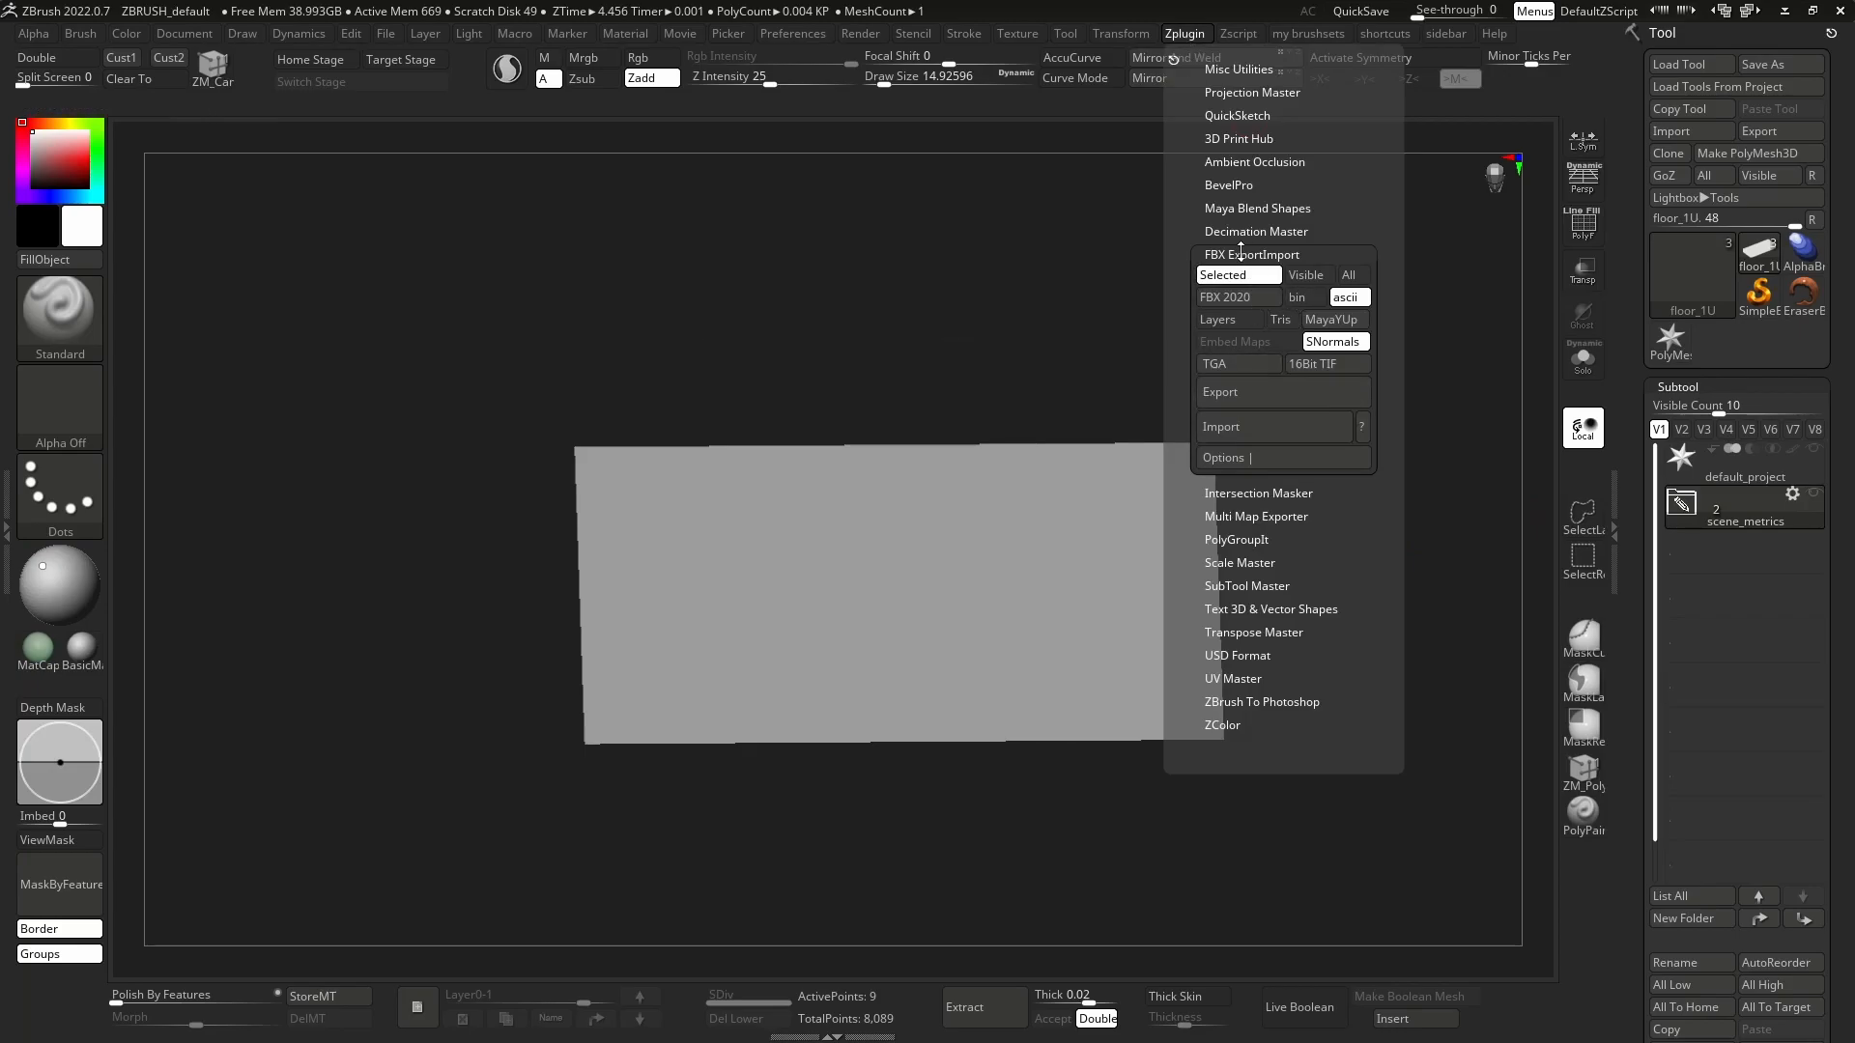
click(1271, 430)
double_click(1038, 288)
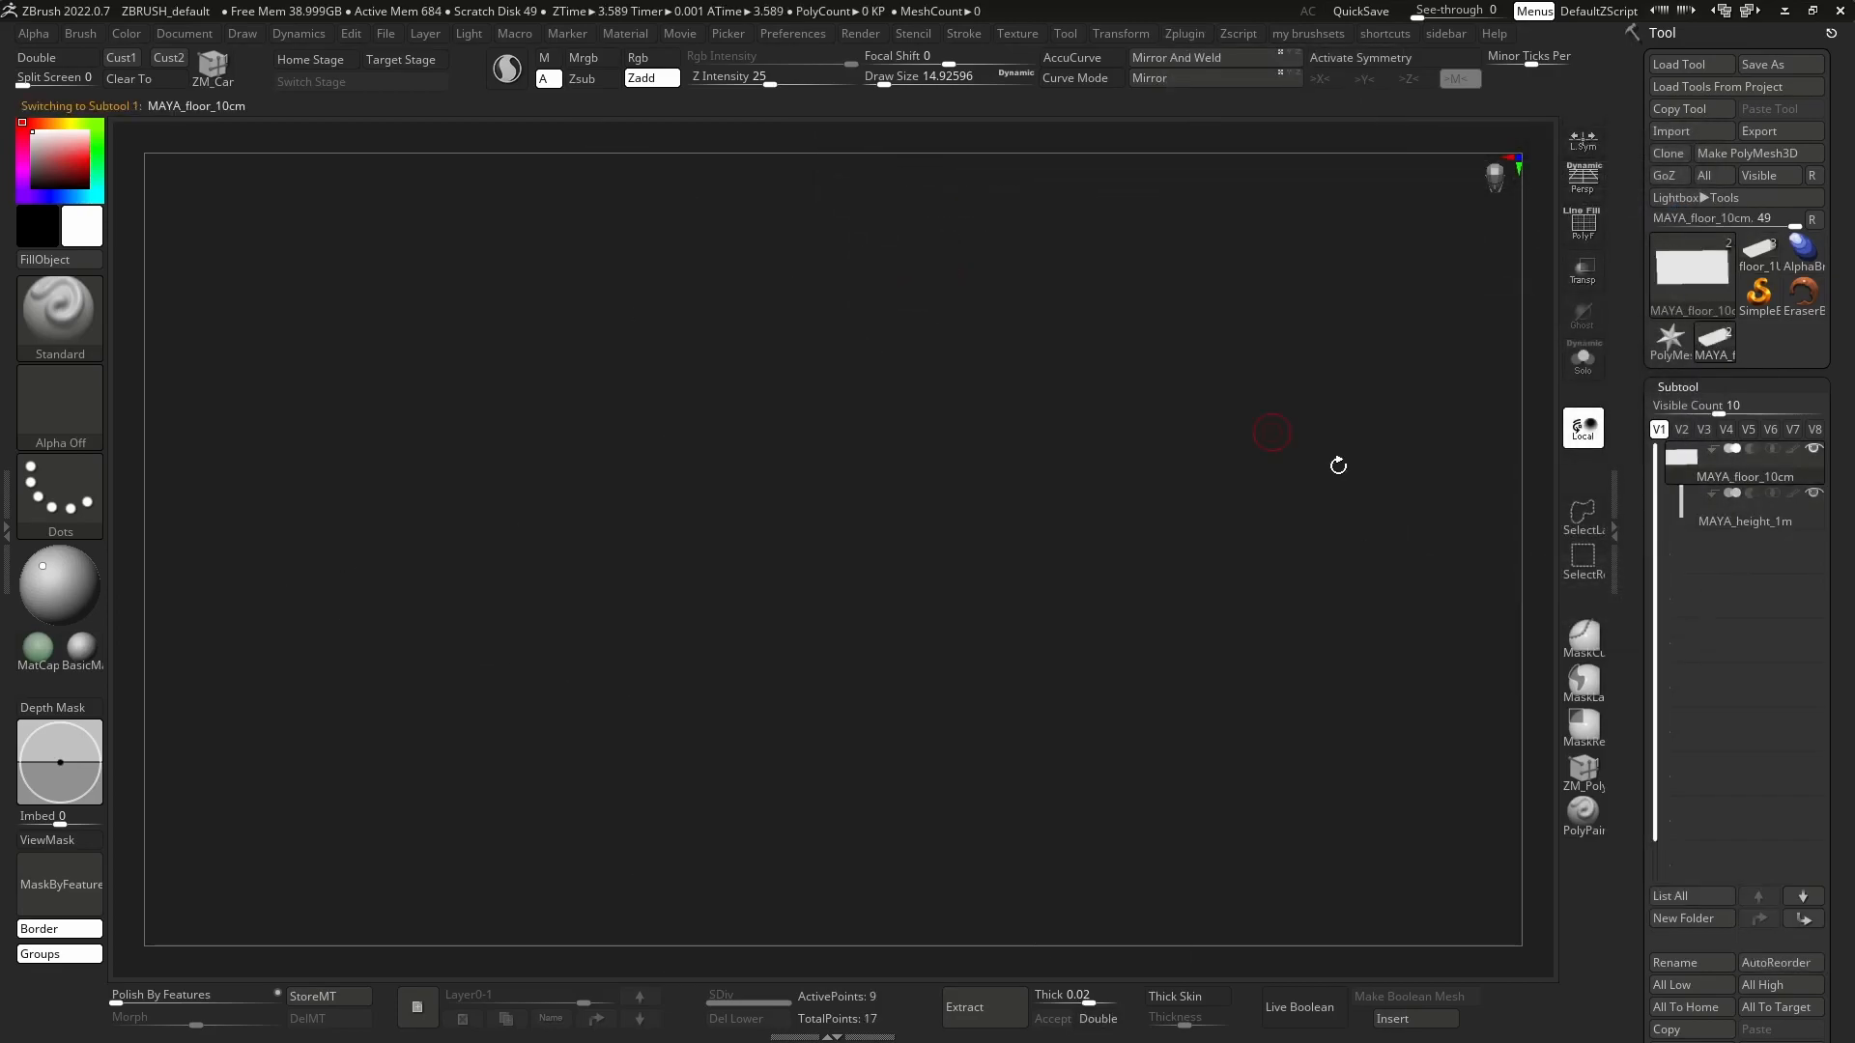
key(f)
shift+drag(1088, 518, 907, 675)
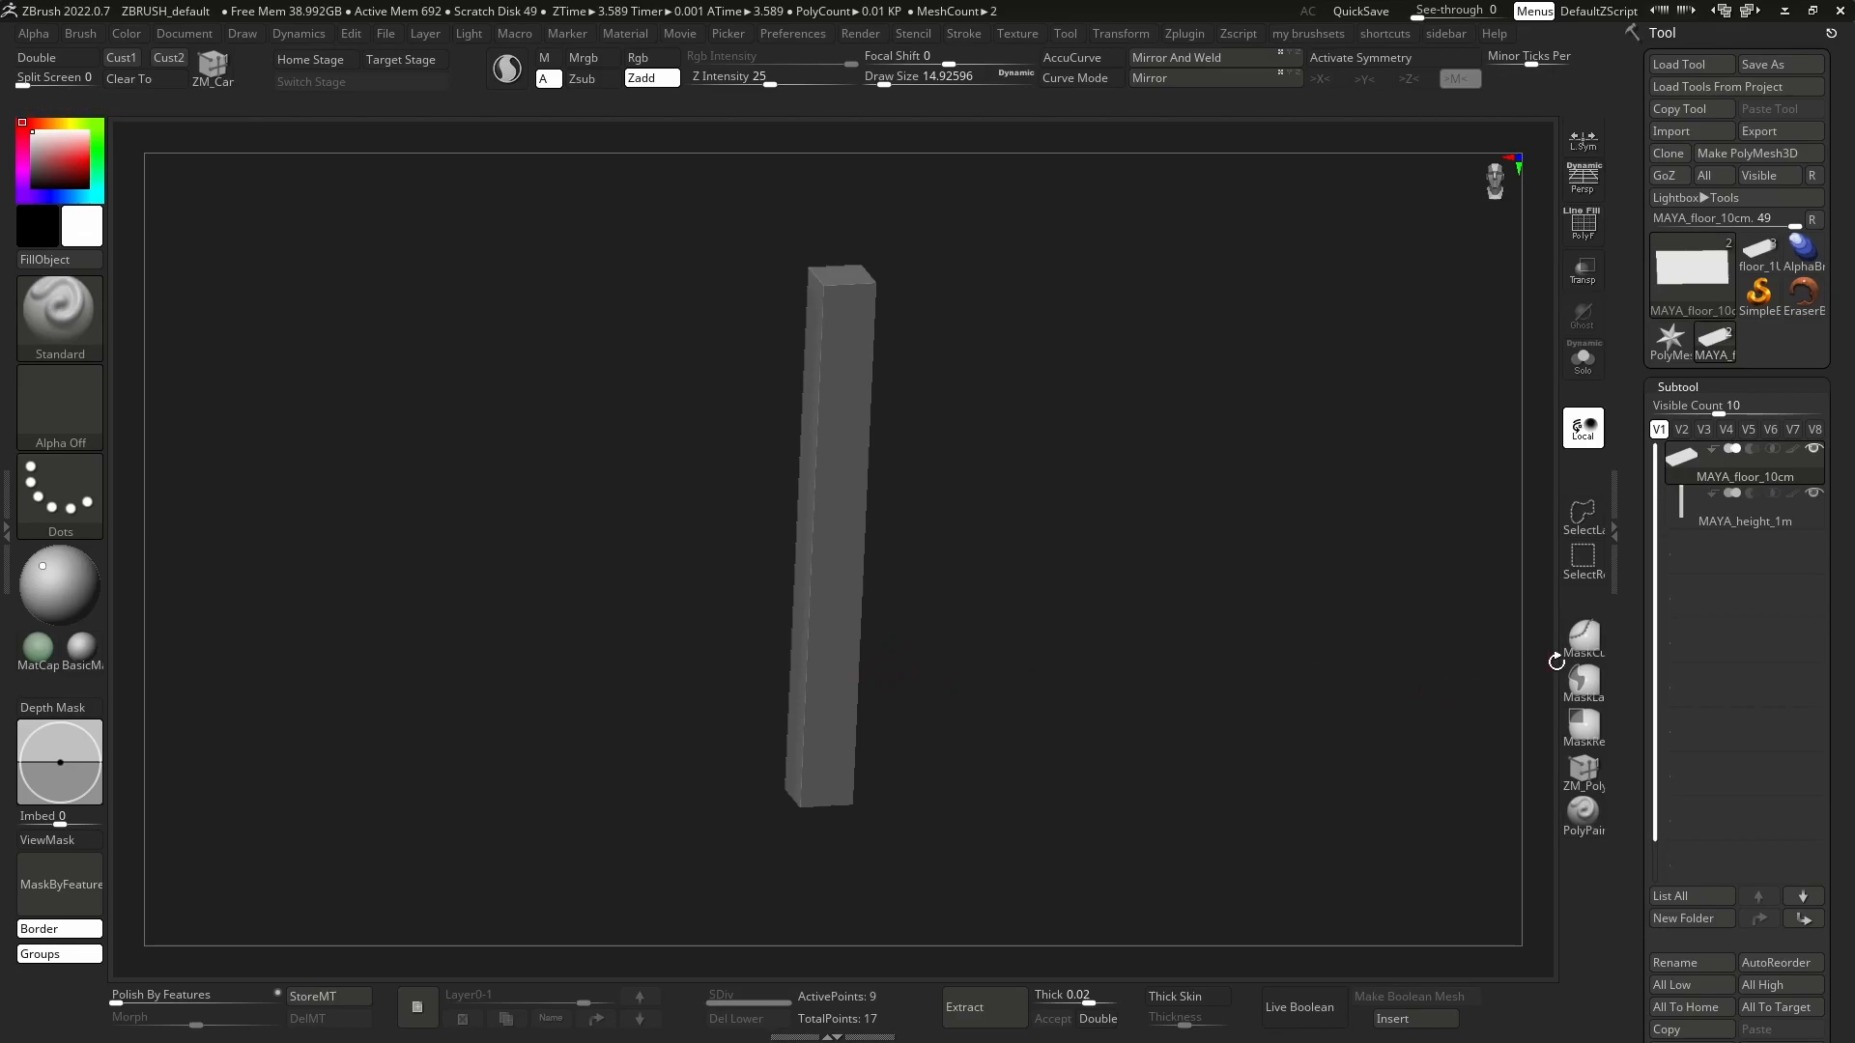
Examine the imported floor and height reference meshes from several angles.
shift+drag(1407, 546, 1225, 542)
alt+drag(832, 520, 868, 570)
ctrl+right_drag(868, 570, 855, 519)
mouse_move(855, 518)
alt+right_down()
mouse_move(859, 597)
mouse_move(838, 528)
mouse_move(850, 552)
alt+right_up()
alt+click(842, 543)
ctrl+right_drag(851, 552, 837, 490)
right_drag(837, 491, 904, 508)
ctrl+right_drag(837, 526, 928, 583)
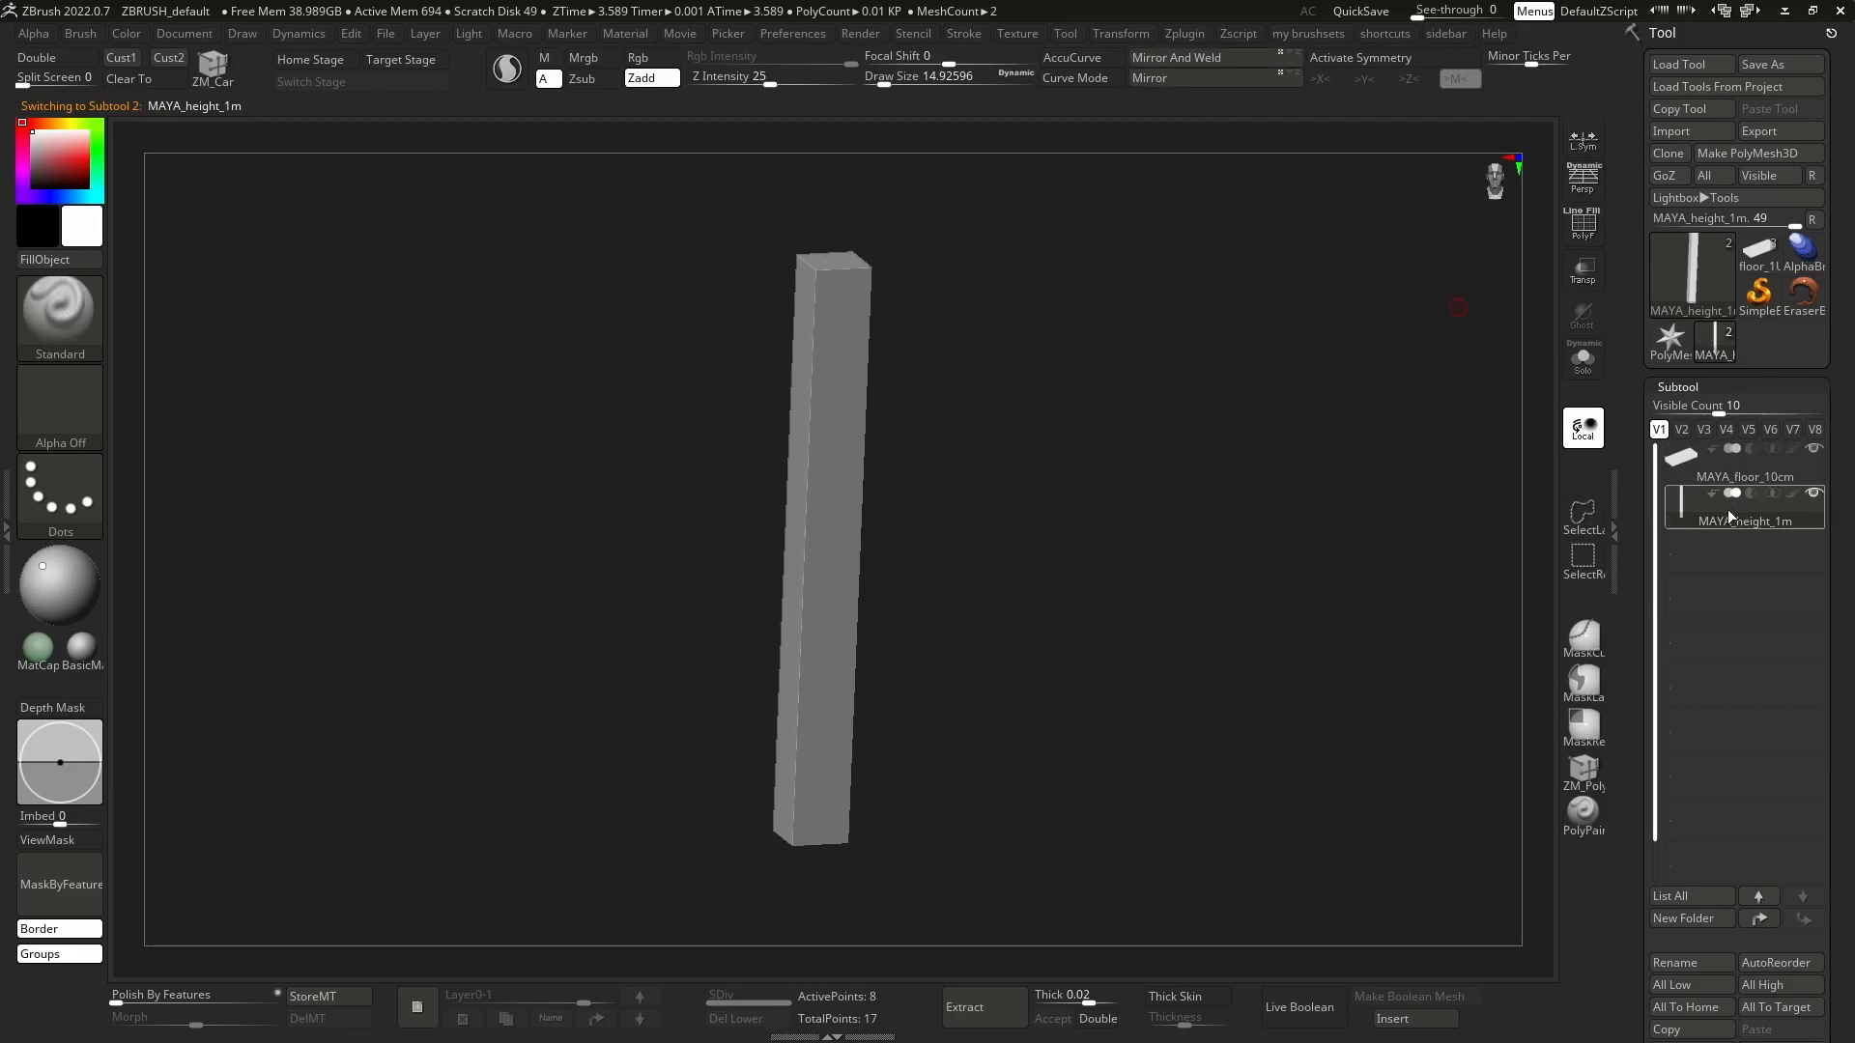
Set the scene scale from the MAYA_height_1m subtool with Scale Master, using centimetres and the size 10 x 100 x 10 cm.
mouse_move(1688, 514)
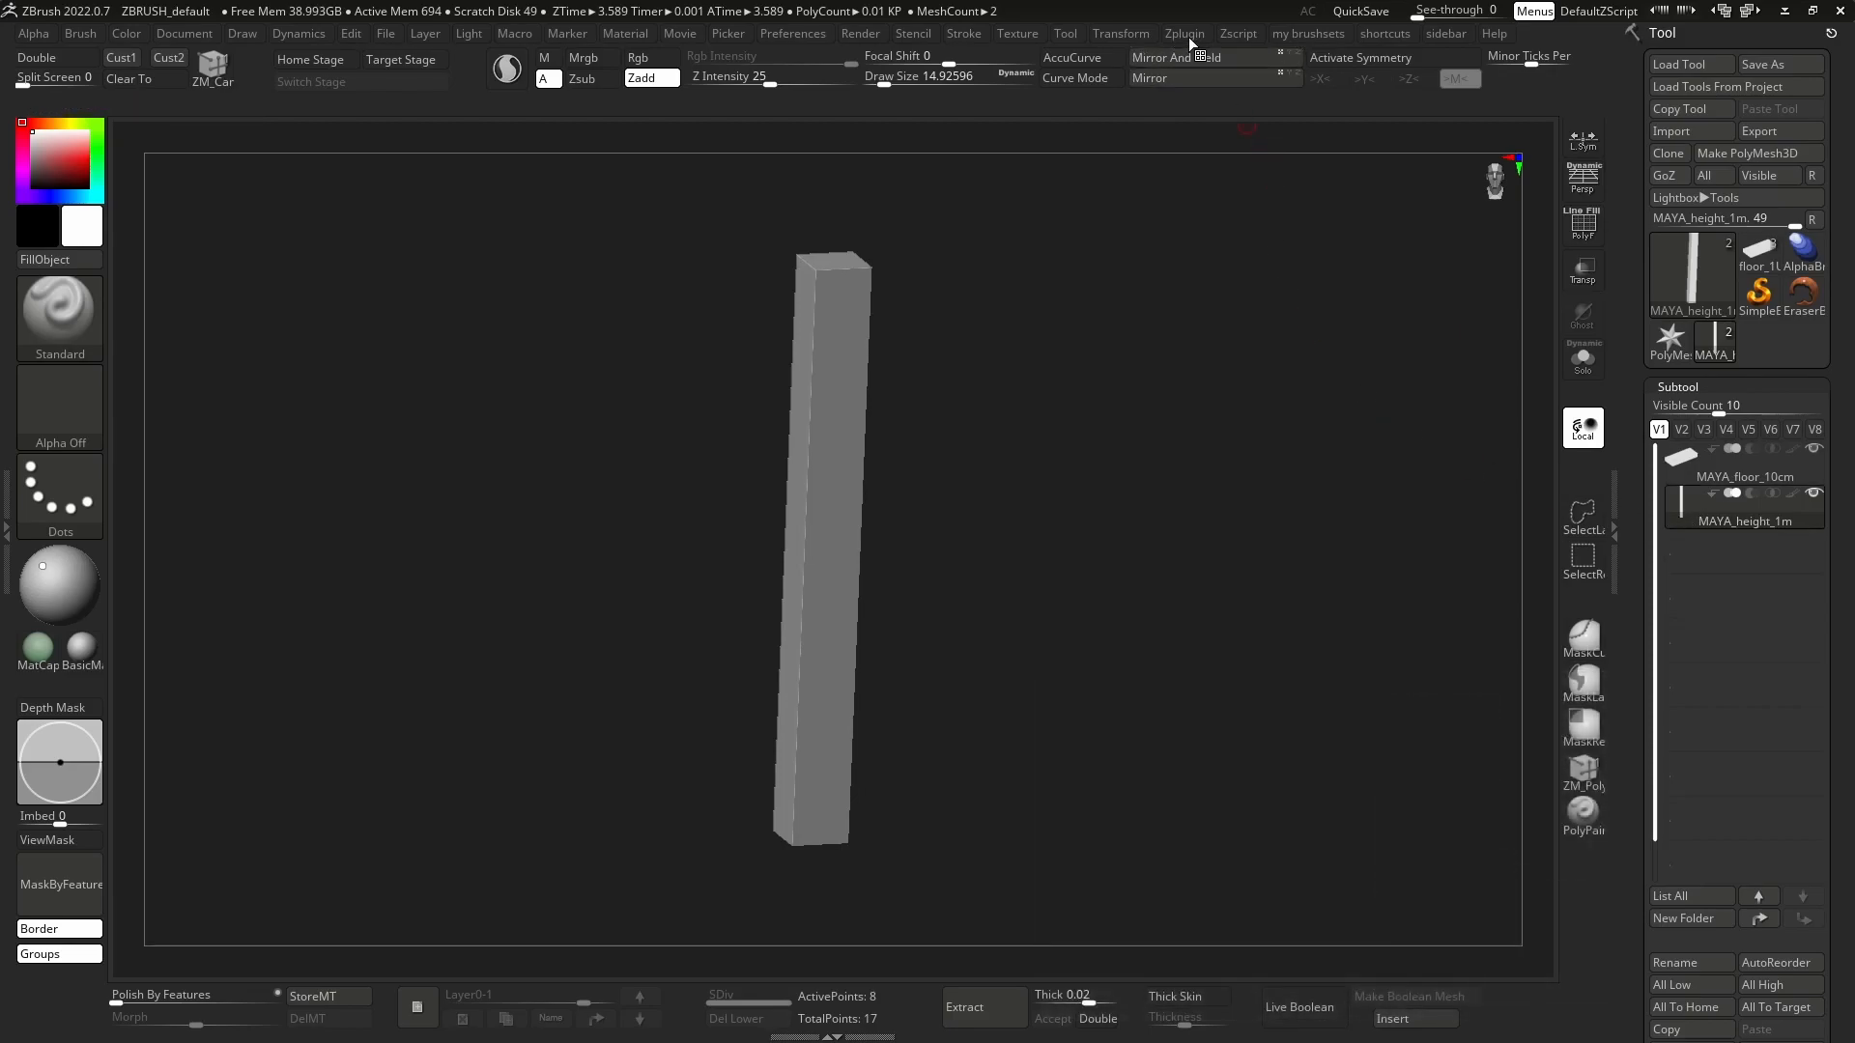
click(1186, 34)
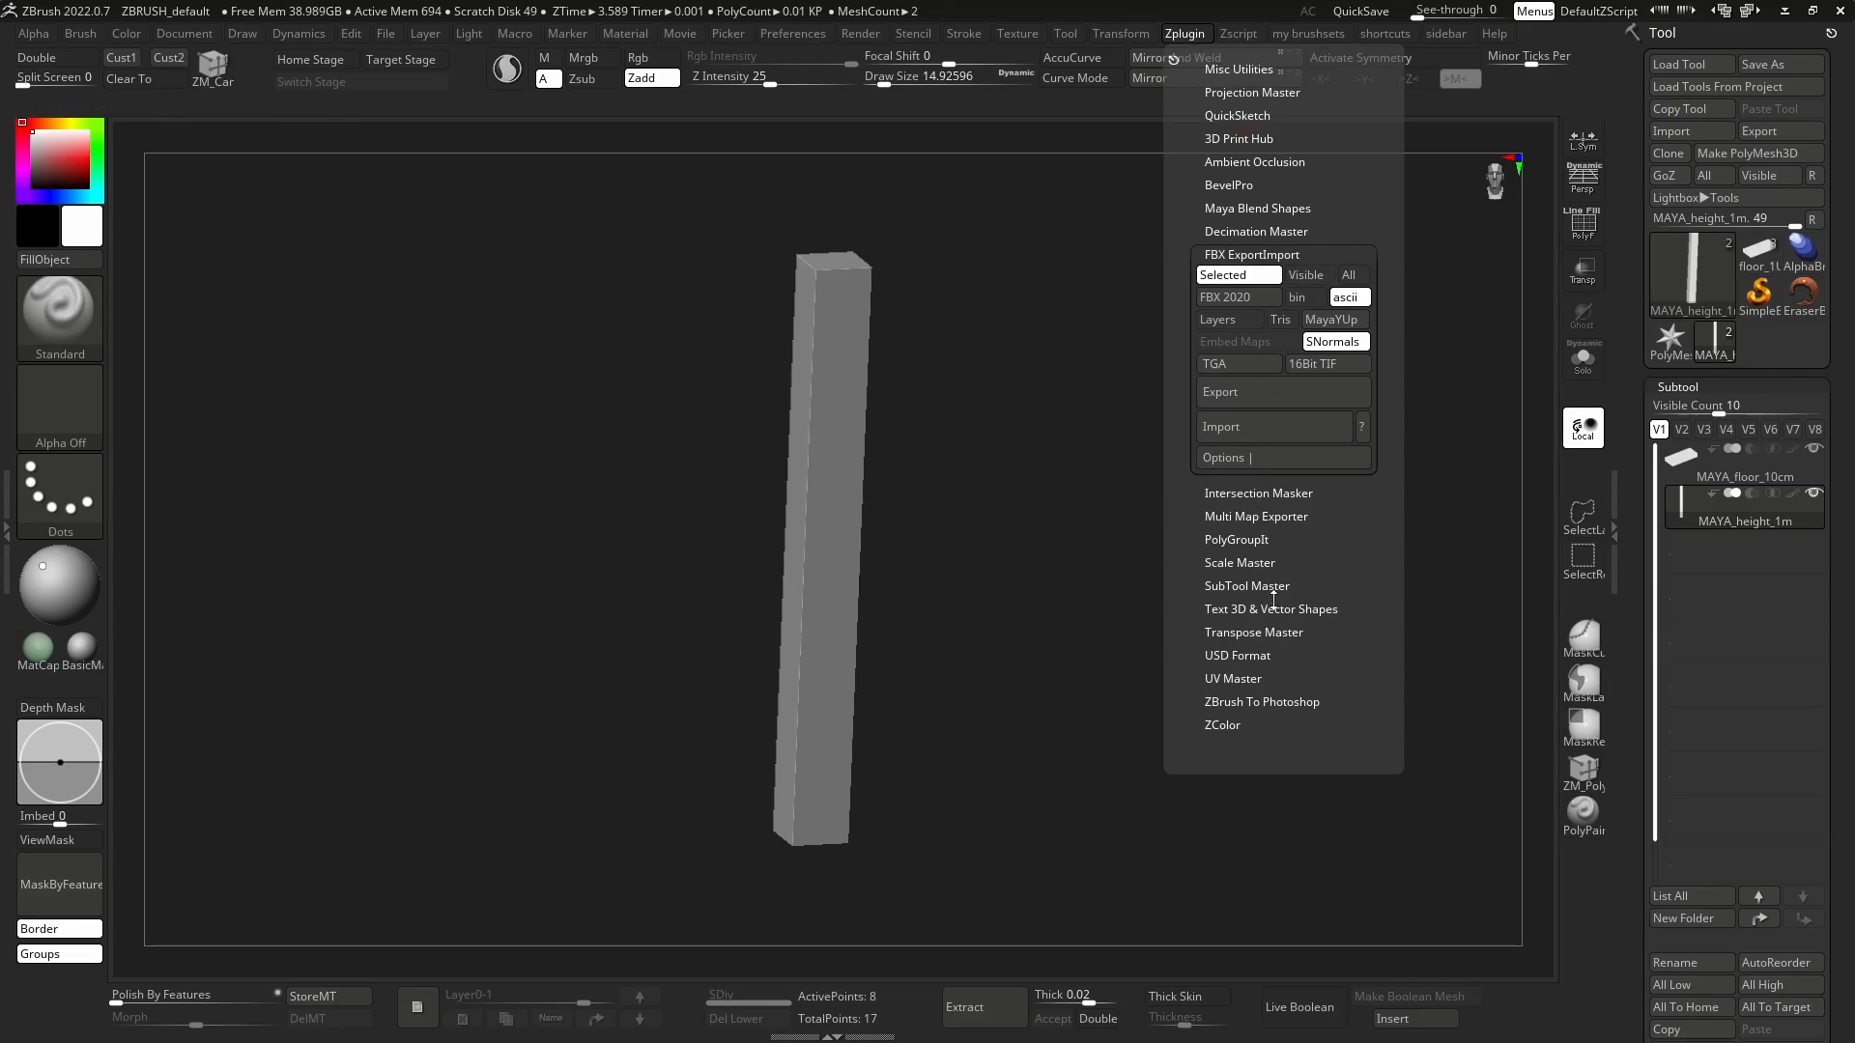
click(1254, 251)
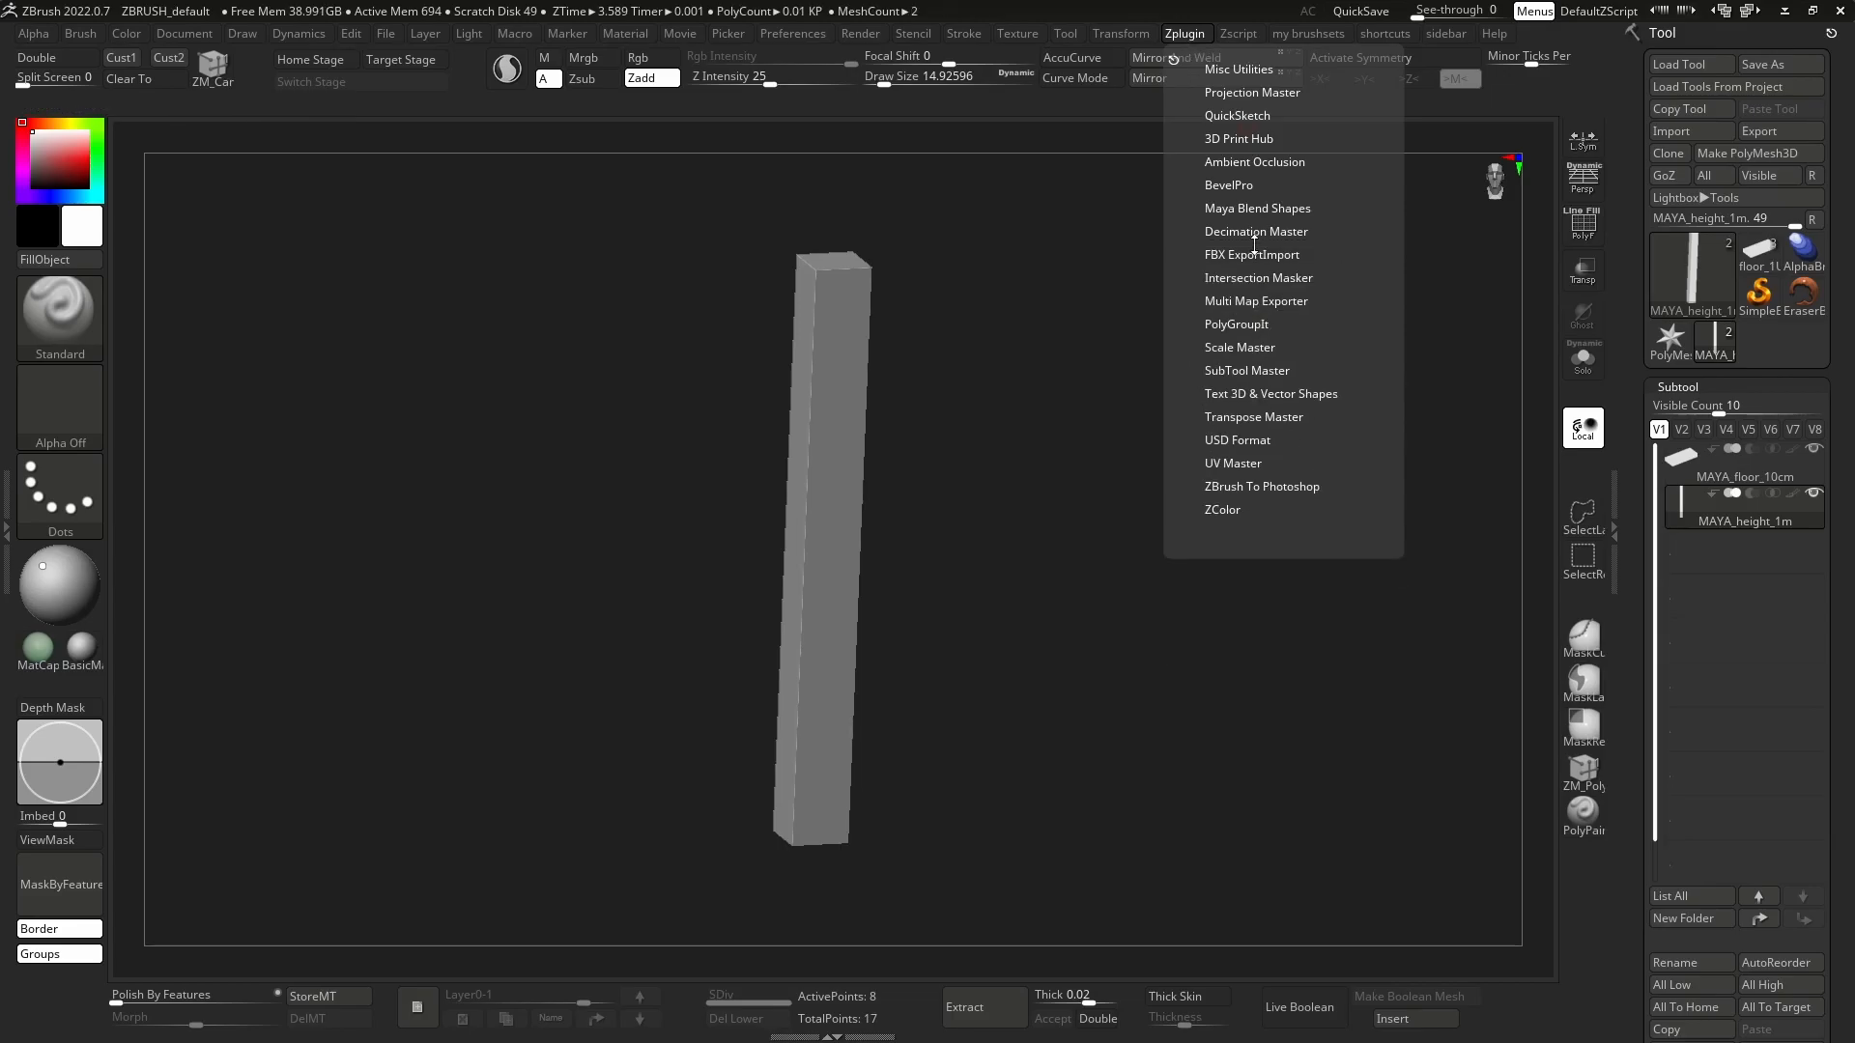
click(1249, 346)
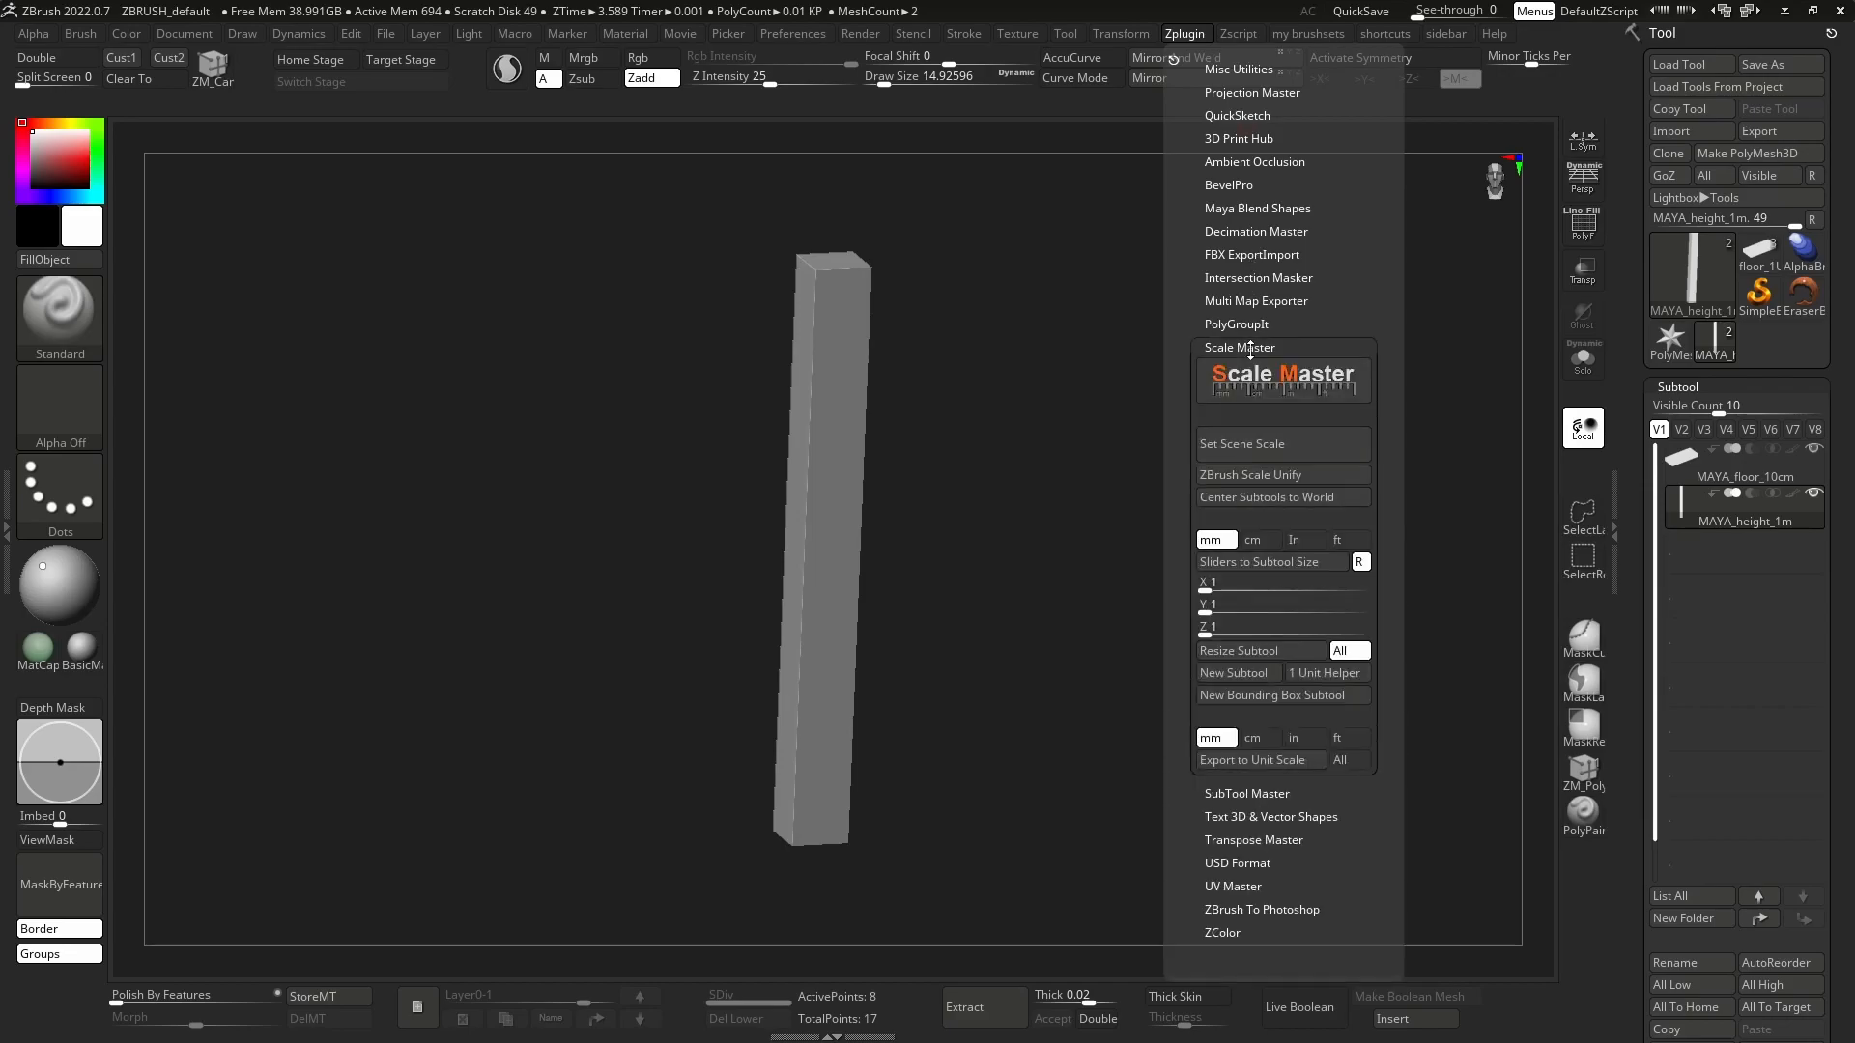
click(1260, 540)
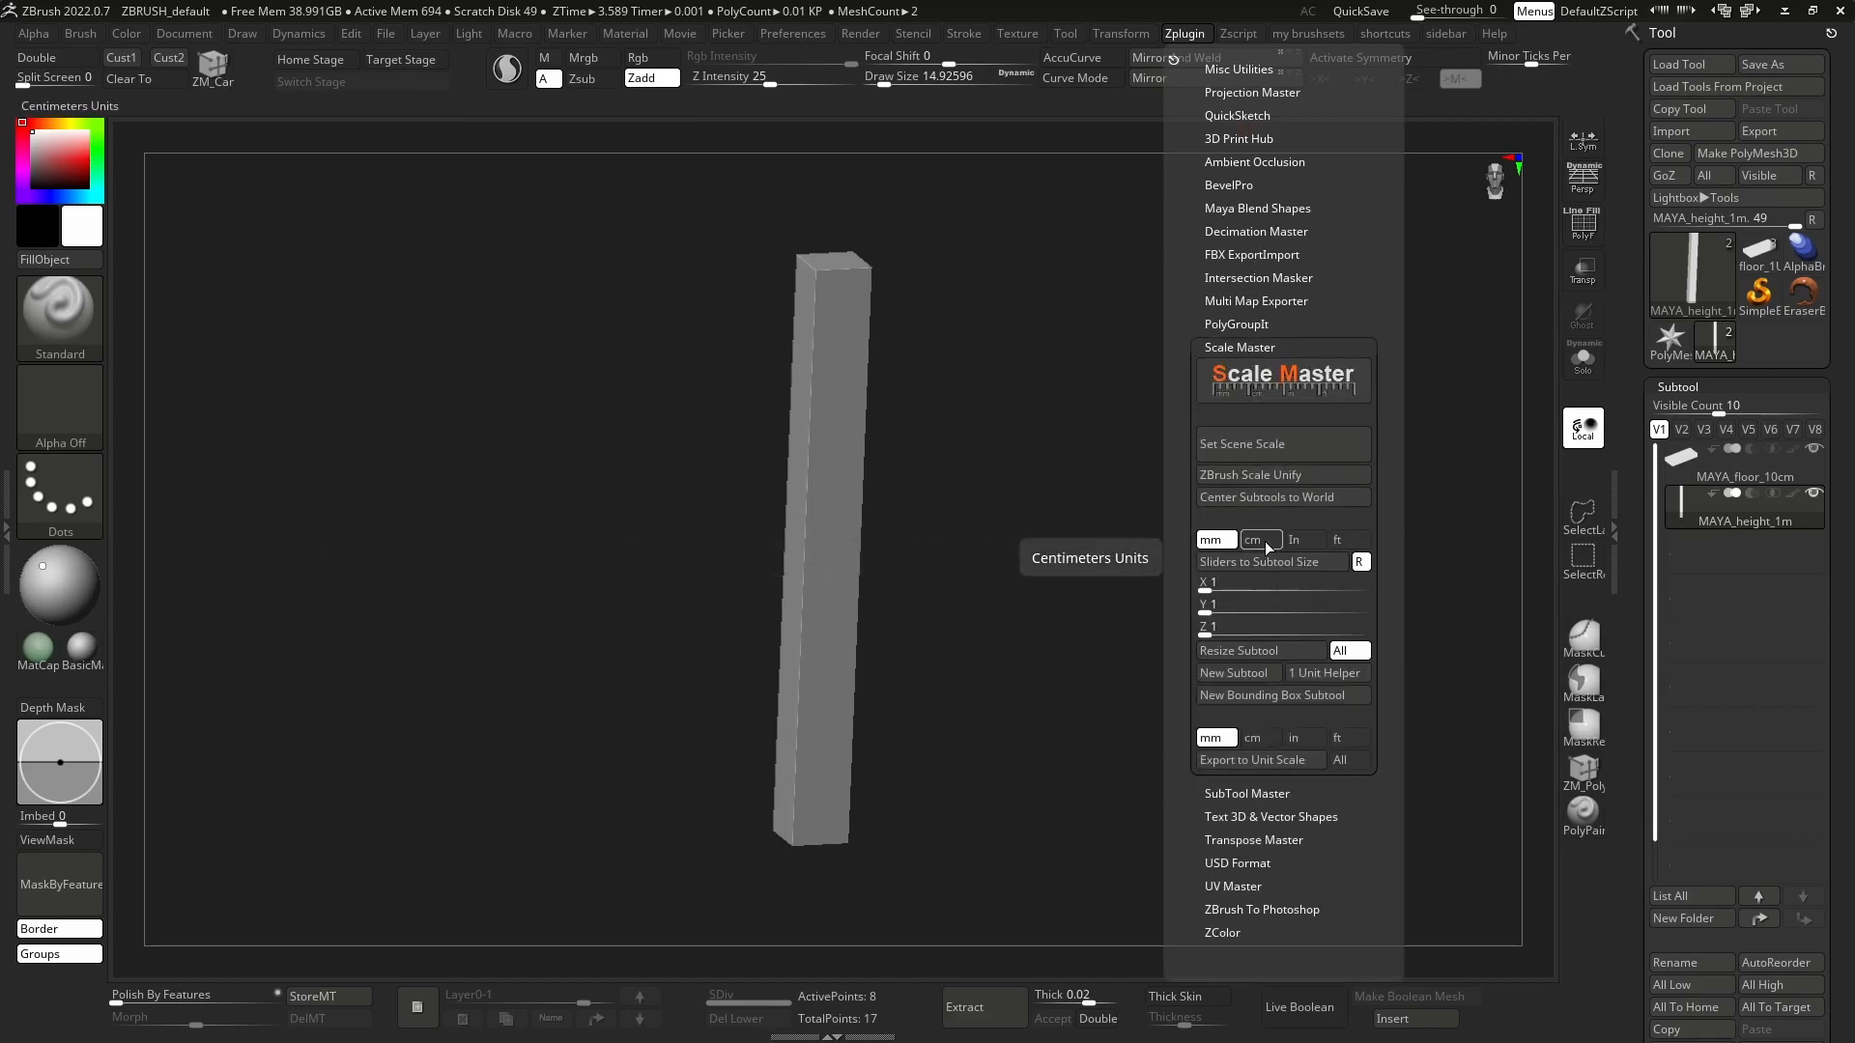
click(1275, 444)
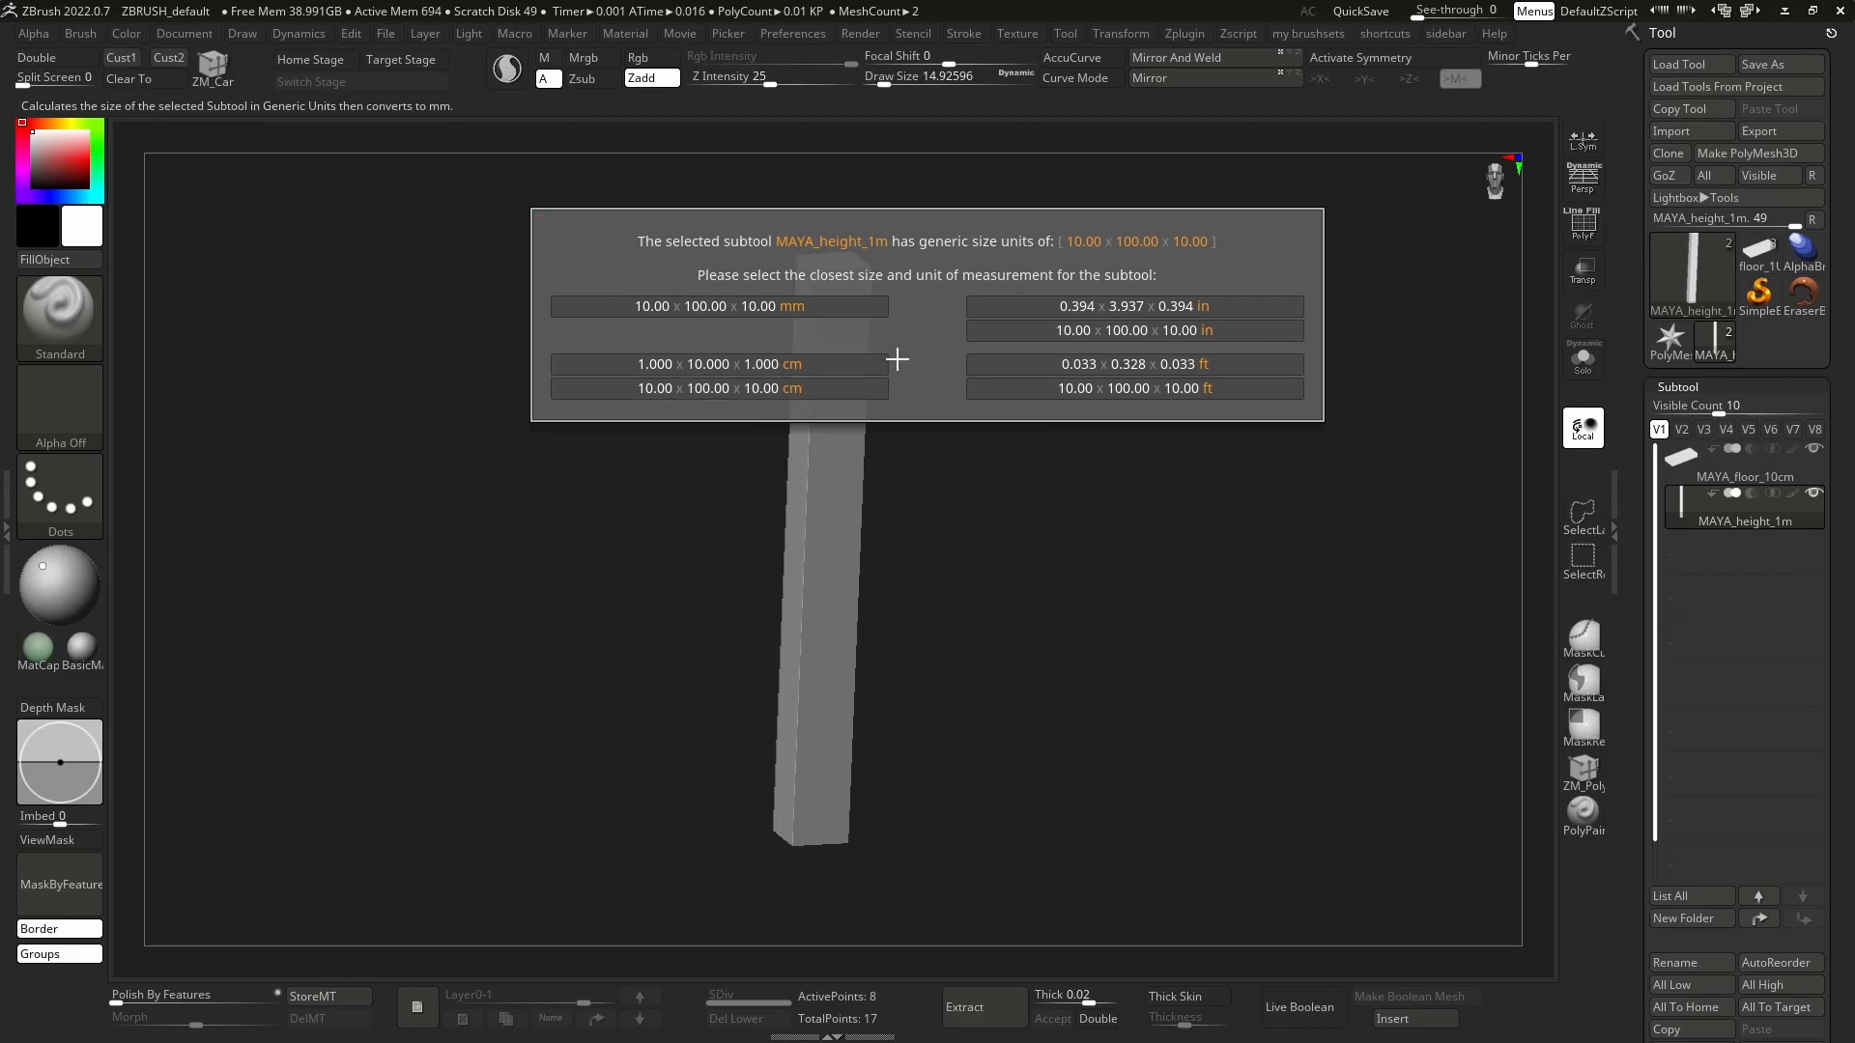
click(838, 389)
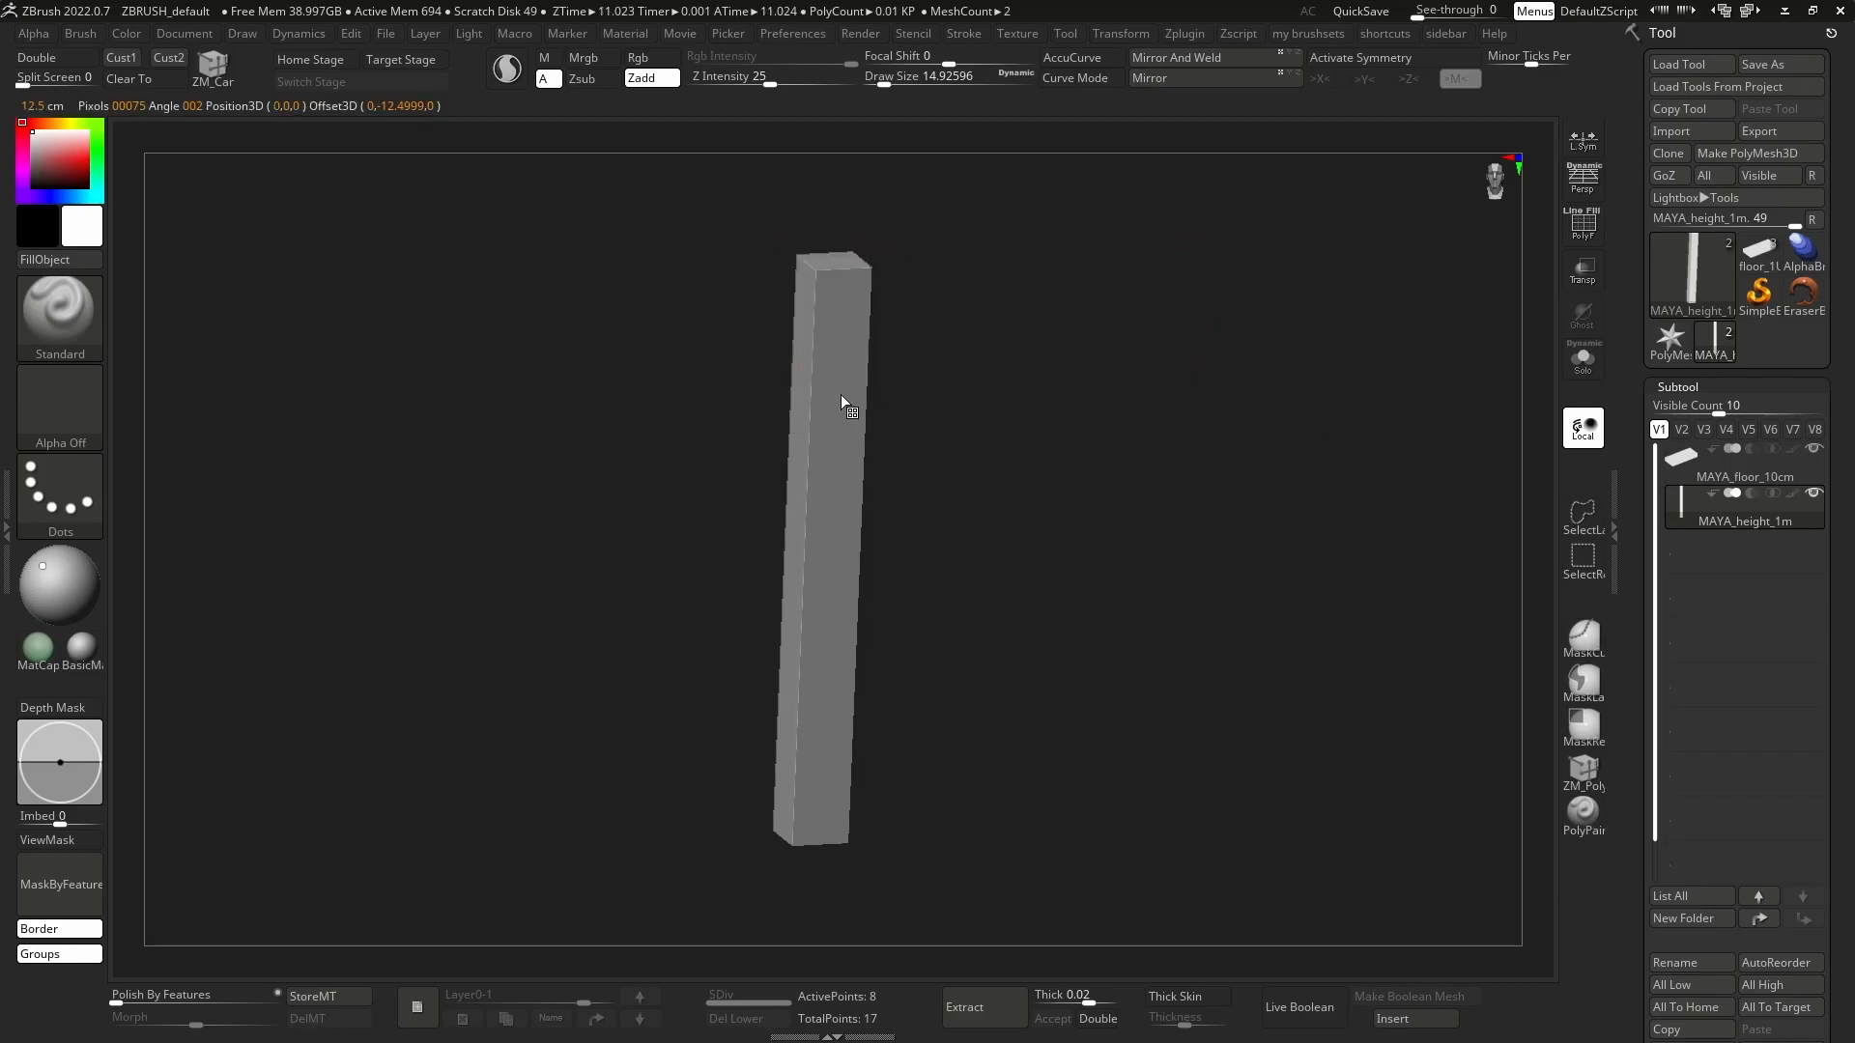
Measure the height column from top to bottom with a transpose line in front view.
shift+drag(1151, 563, 1122, 513)
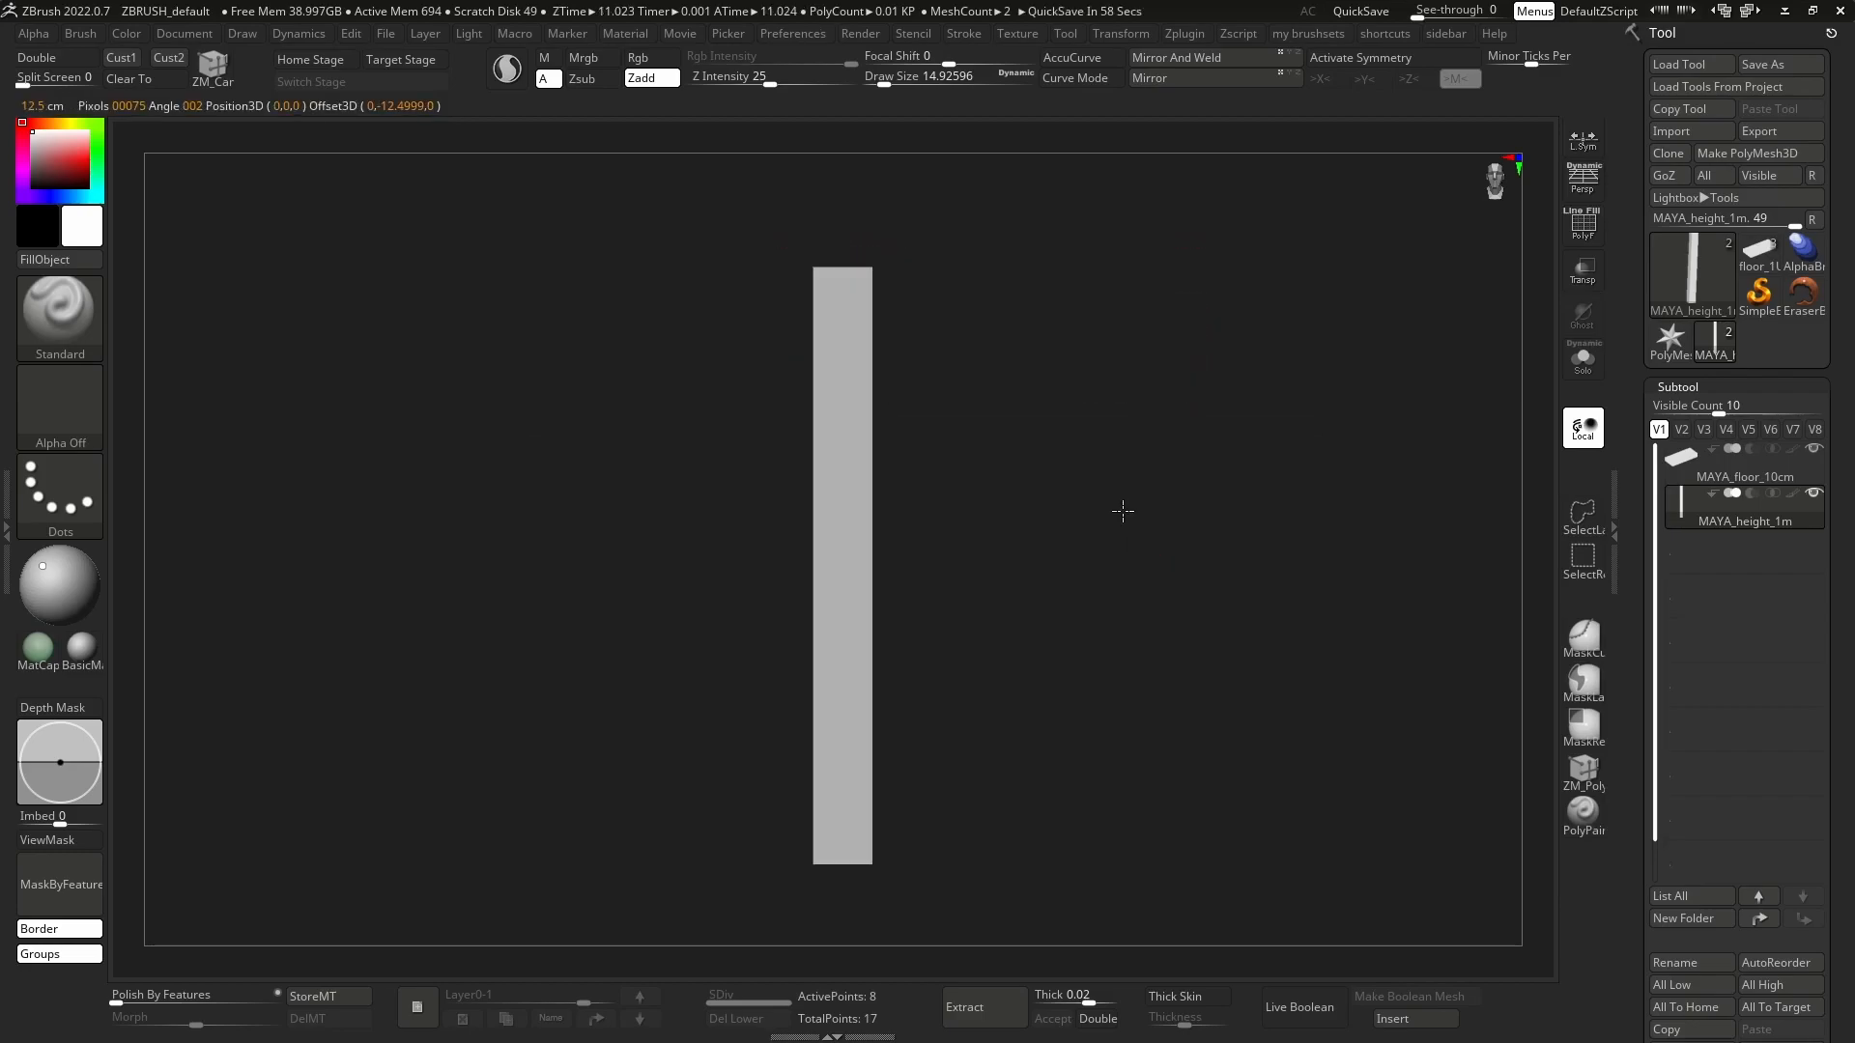
key(w)
drag(1014, 493, 986, 413)
click(847, 782)
alt+drag(1067, 489, 923, 563)
click(840, 621)
click(868, 246)
click(869, 322)
drag(872, 401, 874, 847)
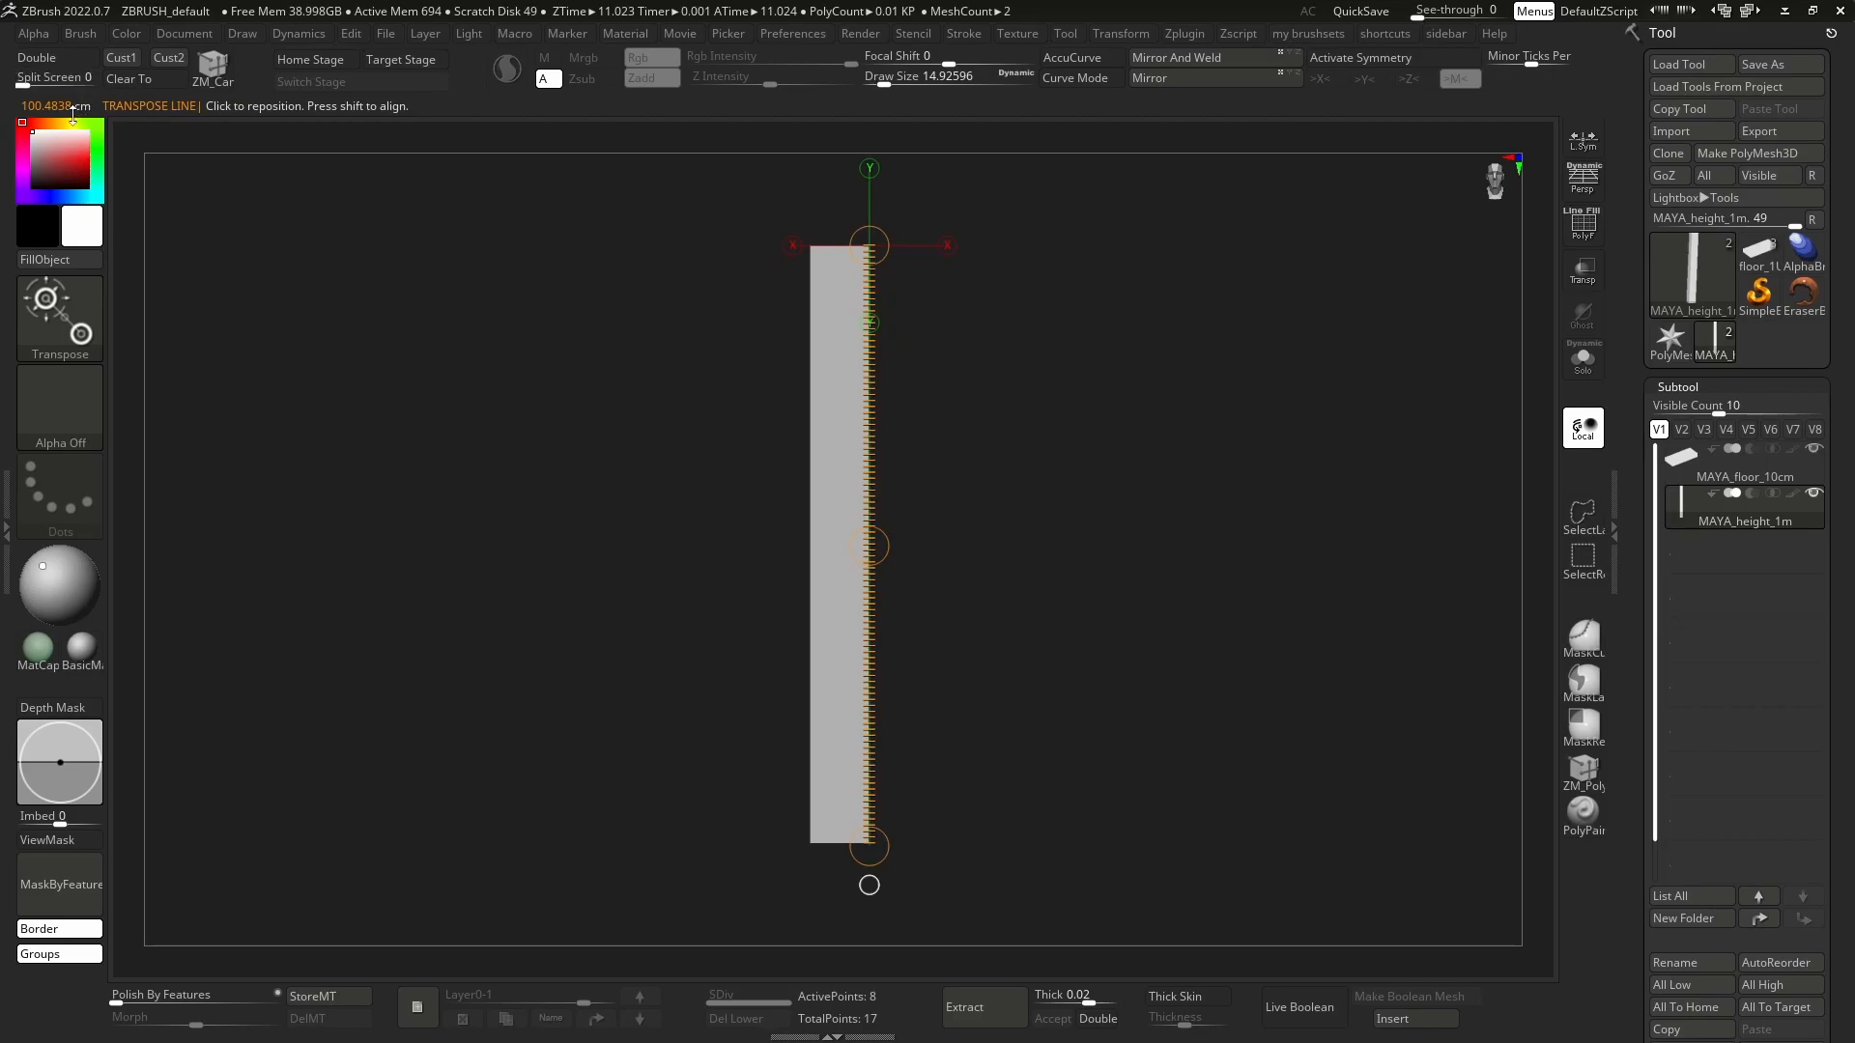
mouse_move(982, 509)
mouse_down()
mouse_move(997, 547)
mouse_move(1069, 547)
mouse_move(1073, 598)
mouse_move(1027, 617)
mouse_move(1013, 558)
mouse_up()
key(q)
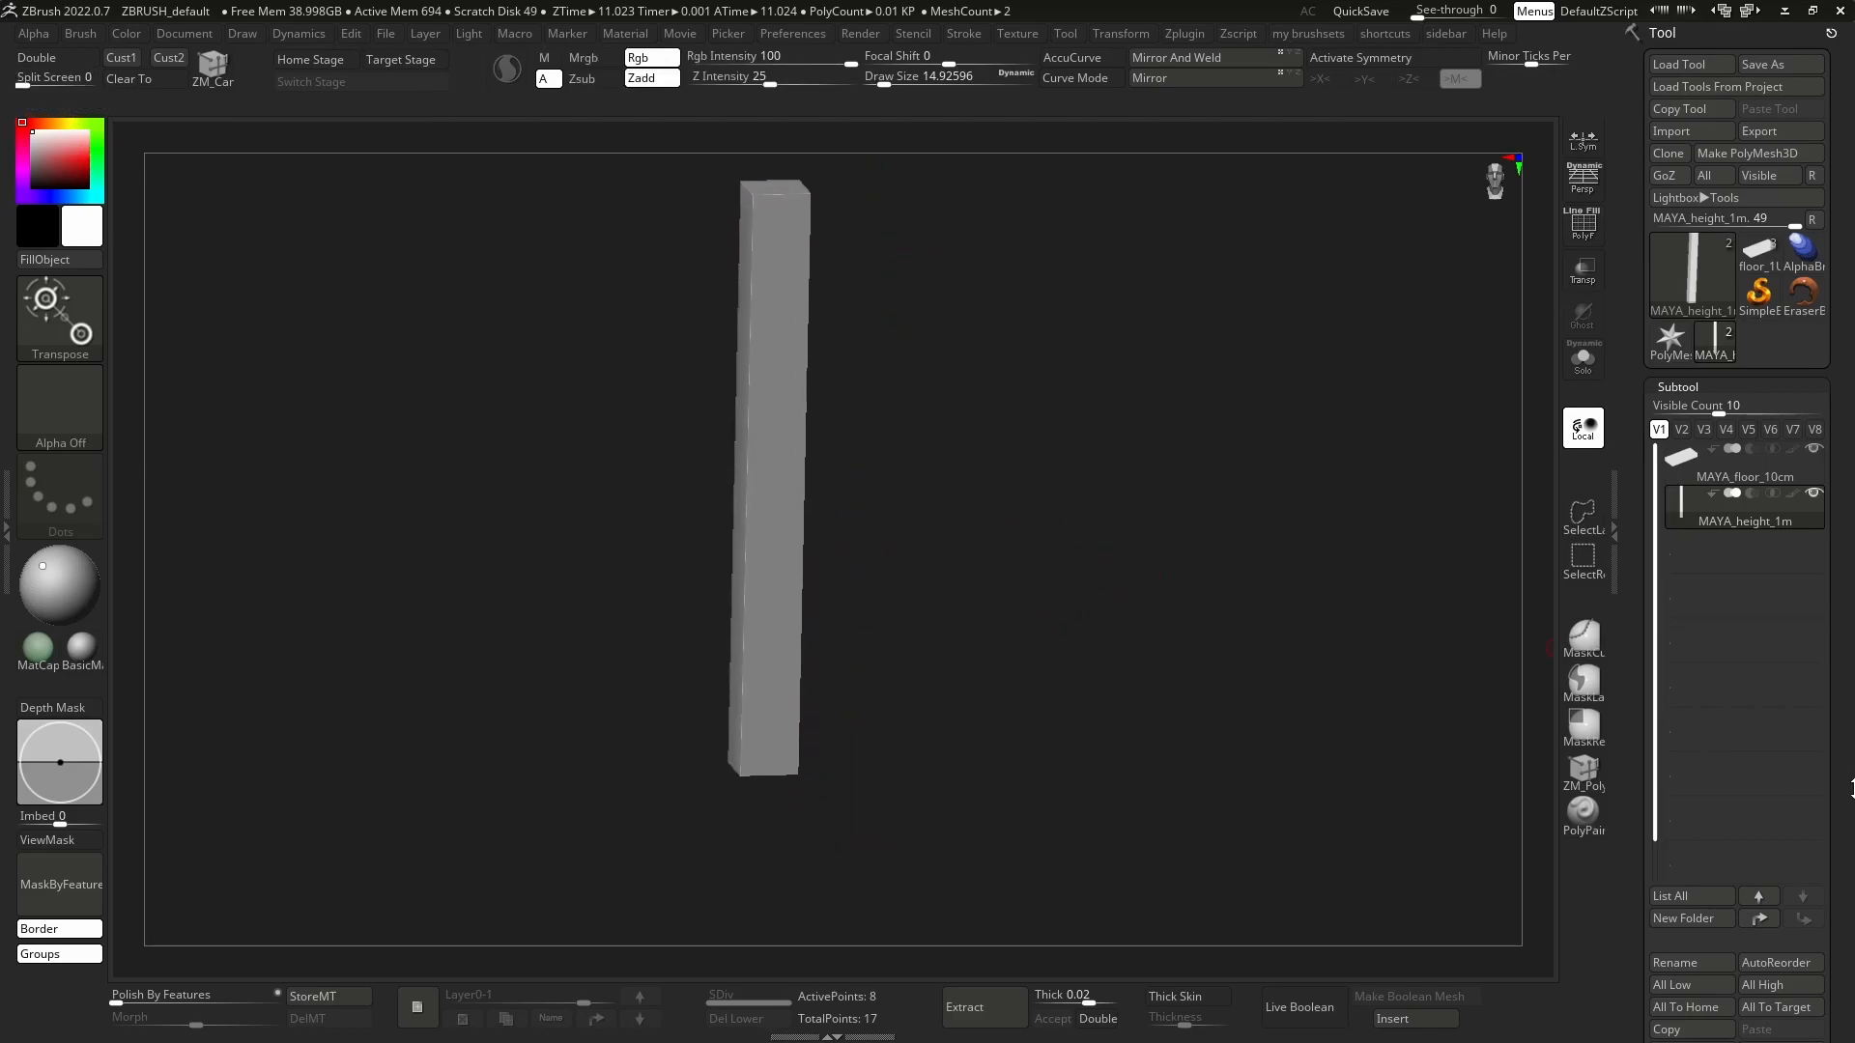
Append a sphere to the imported reference meshes and make it the active subtool.
drag(1850, 791, 1850, 680)
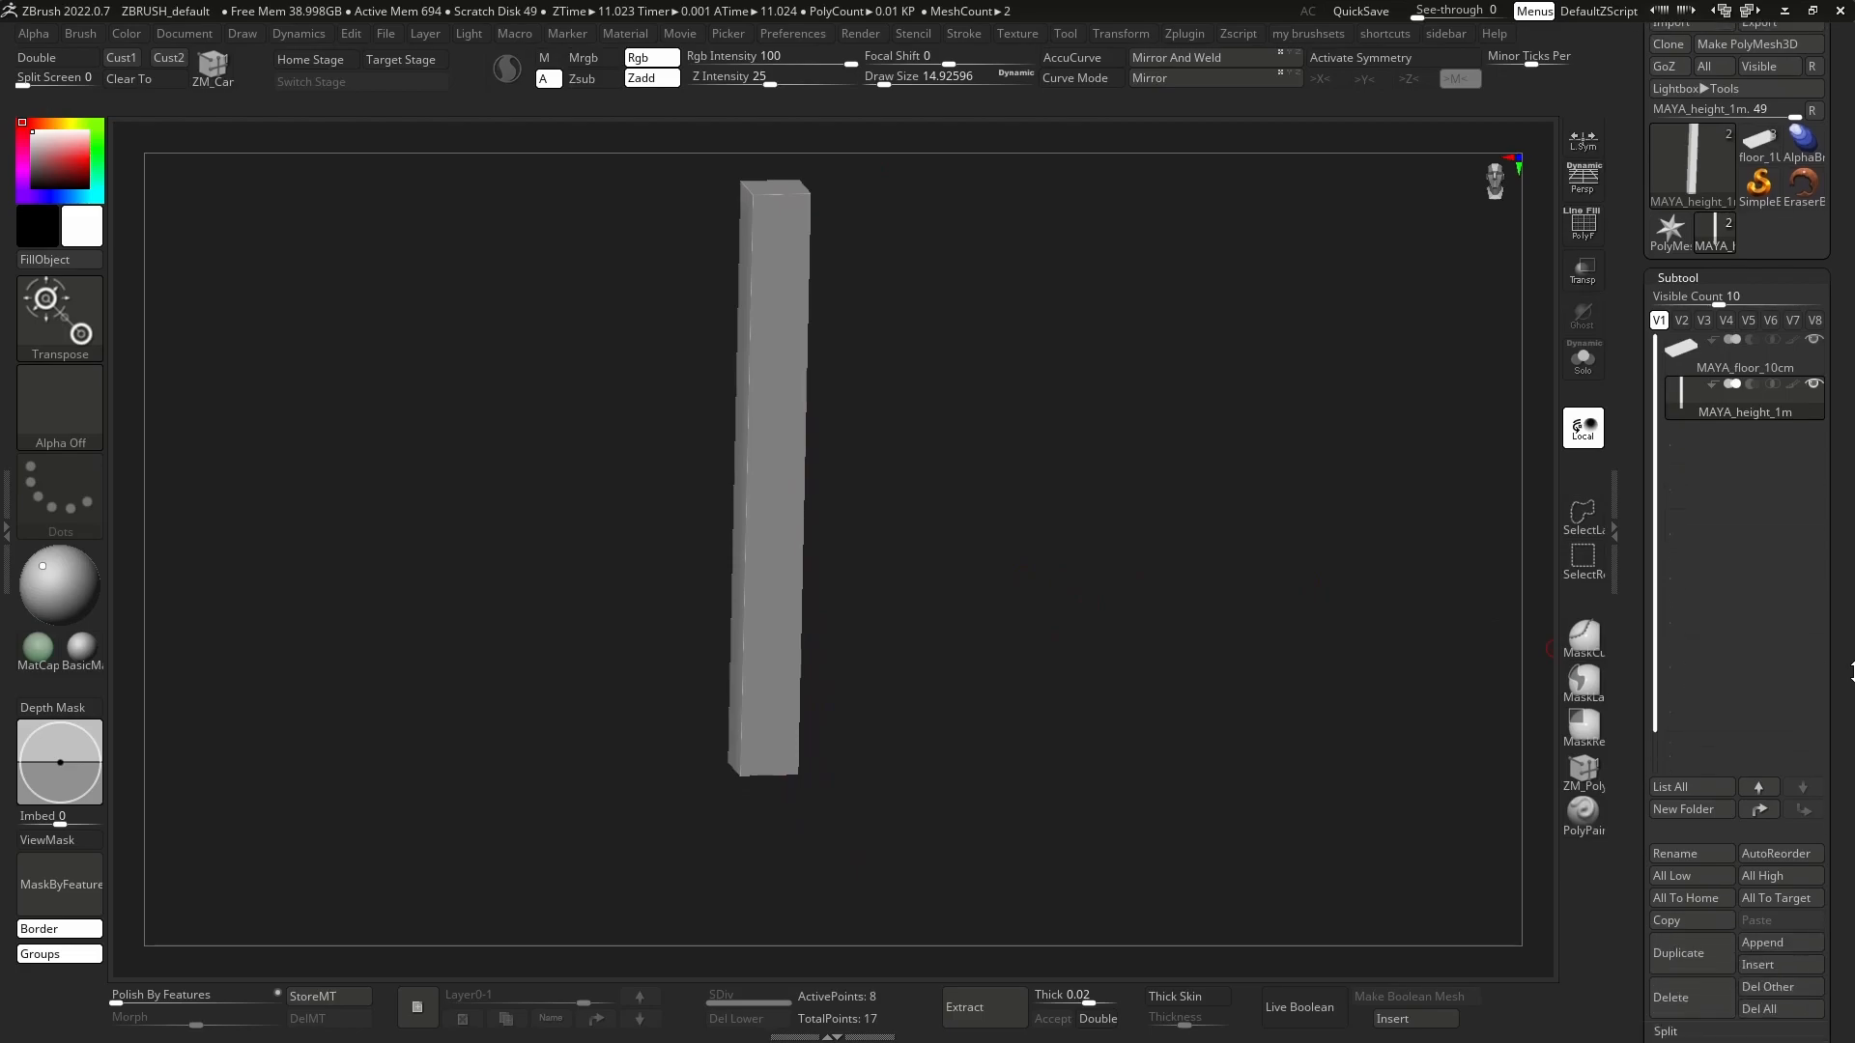
click(1777, 944)
click(978, 746)
alt+drag(1098, 736, 1122, 630)
click(1744, 448)
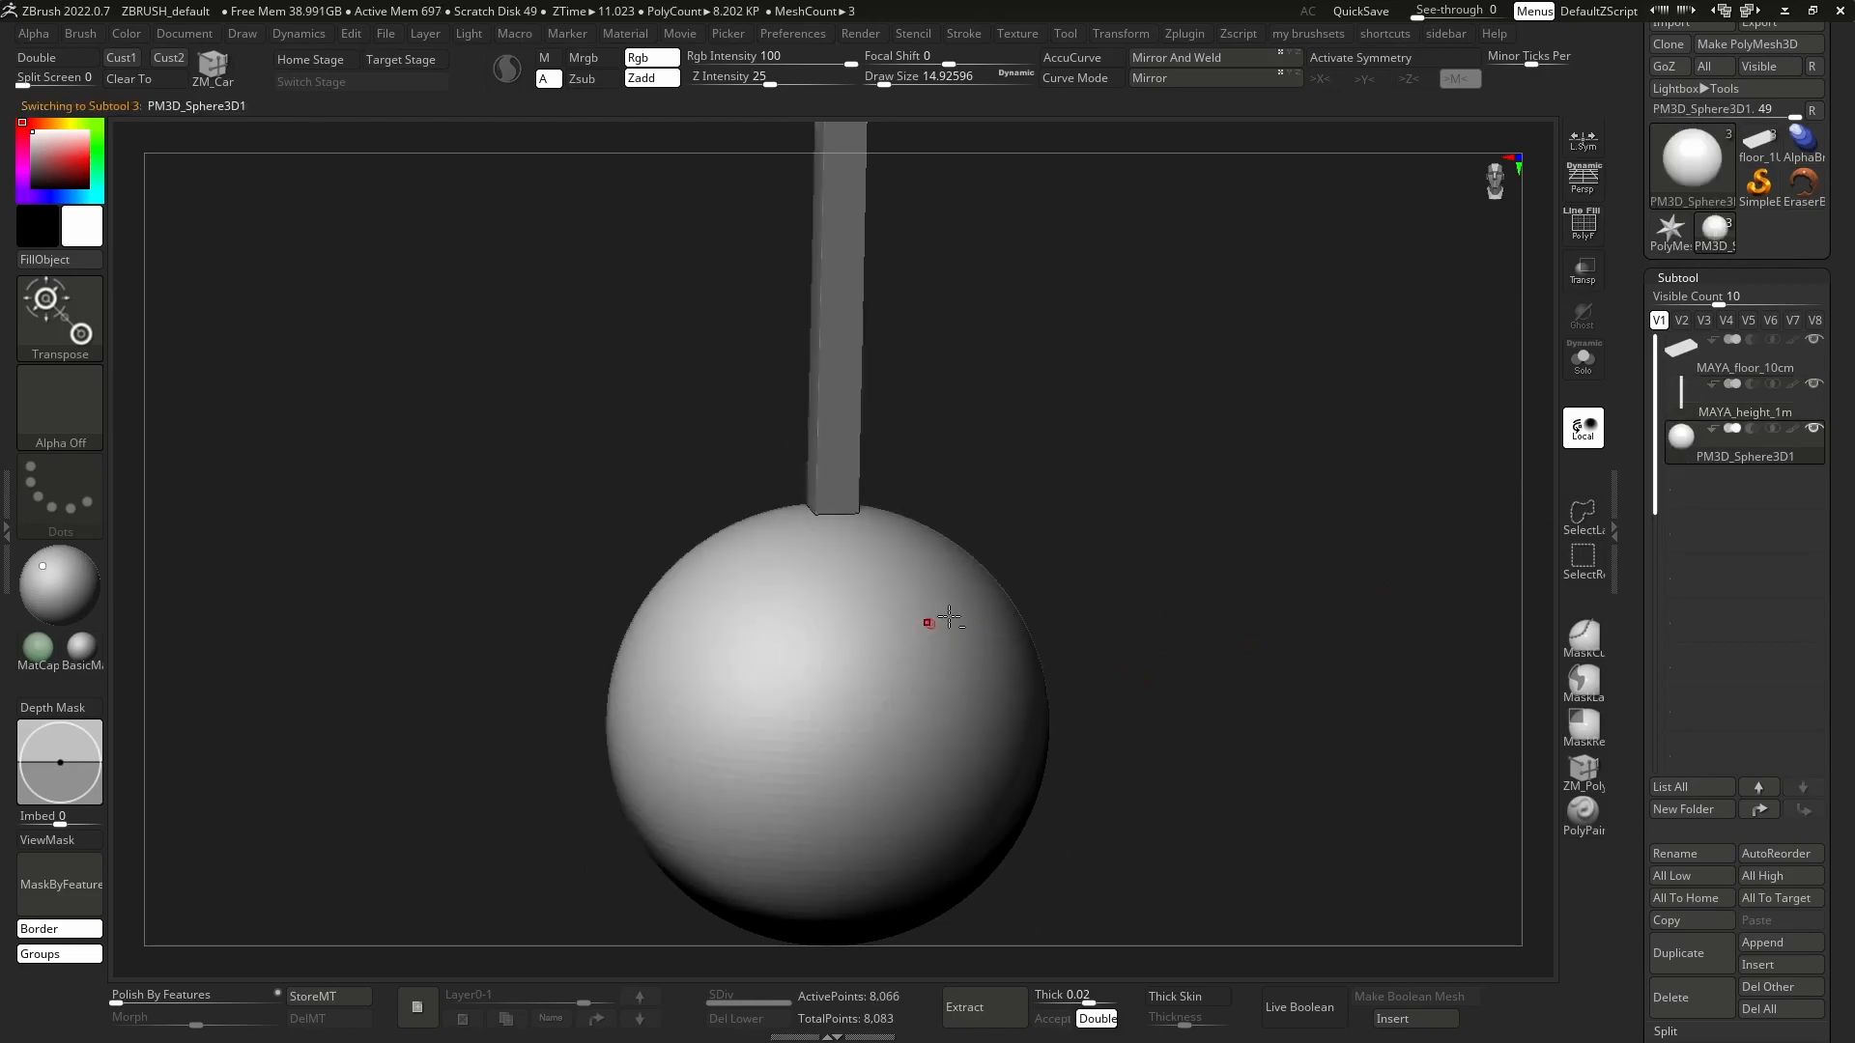
Scale the sphere down with the gizmo and move it beside the height column.
key(w)
alt+drag(973, 435, 956, 486)
key(y)
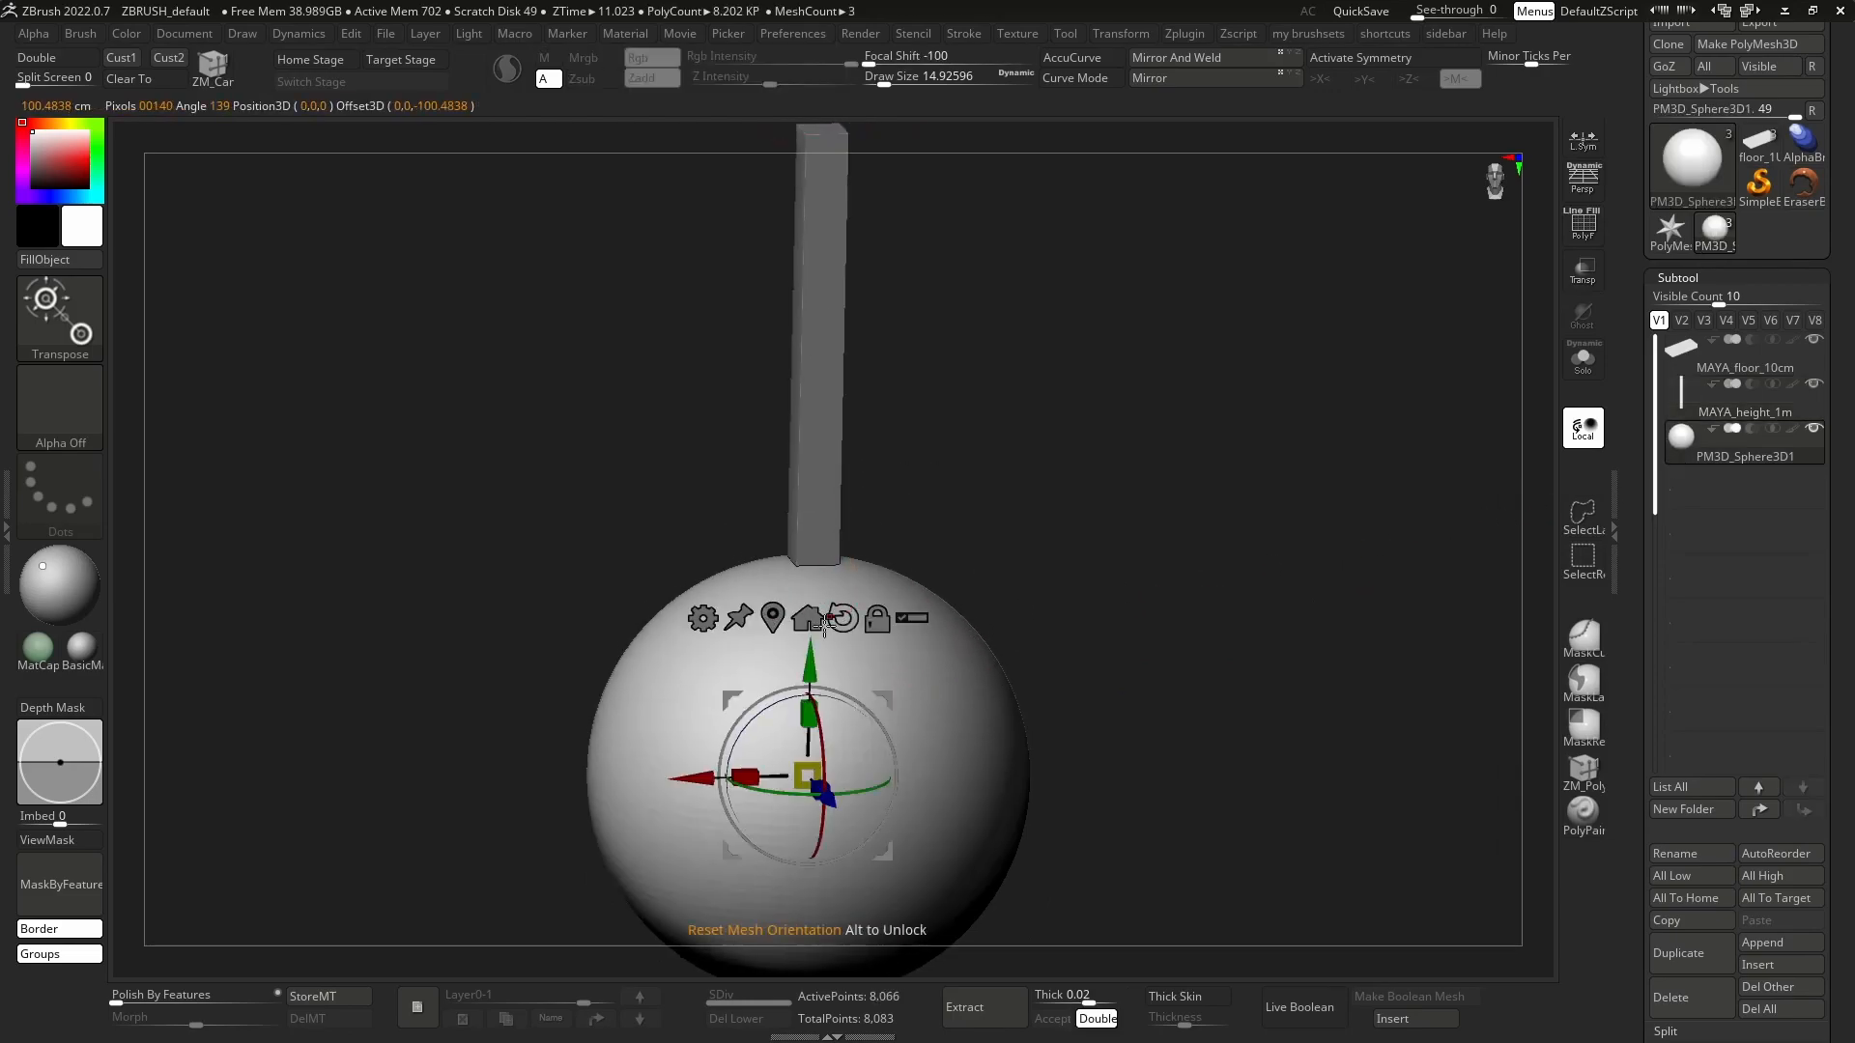
drag(806, 774, 776, 745)
drag(883, 699, 1086, 342)
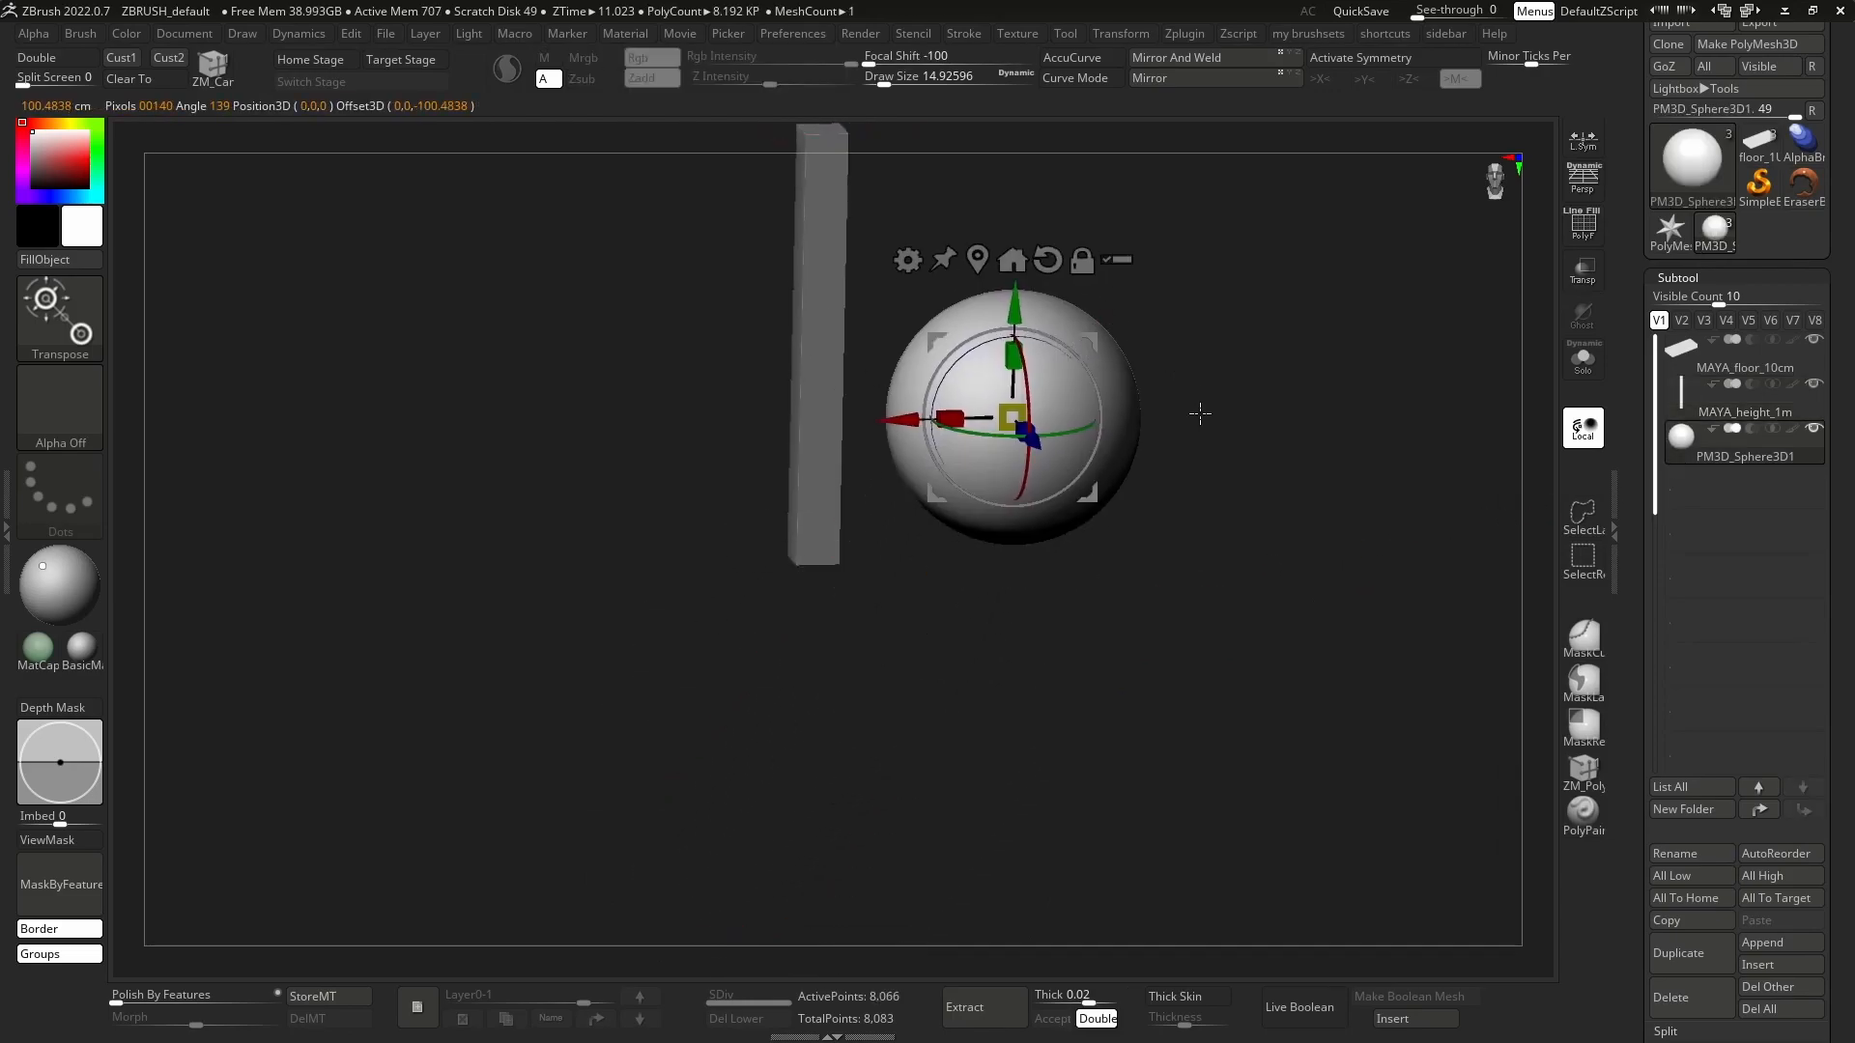
alt+drag(1205, 402, 1120, 600)
key(q)
key(w)
drag(926, 614, 941, 628)
drag(1003, 541, 1039, 439)
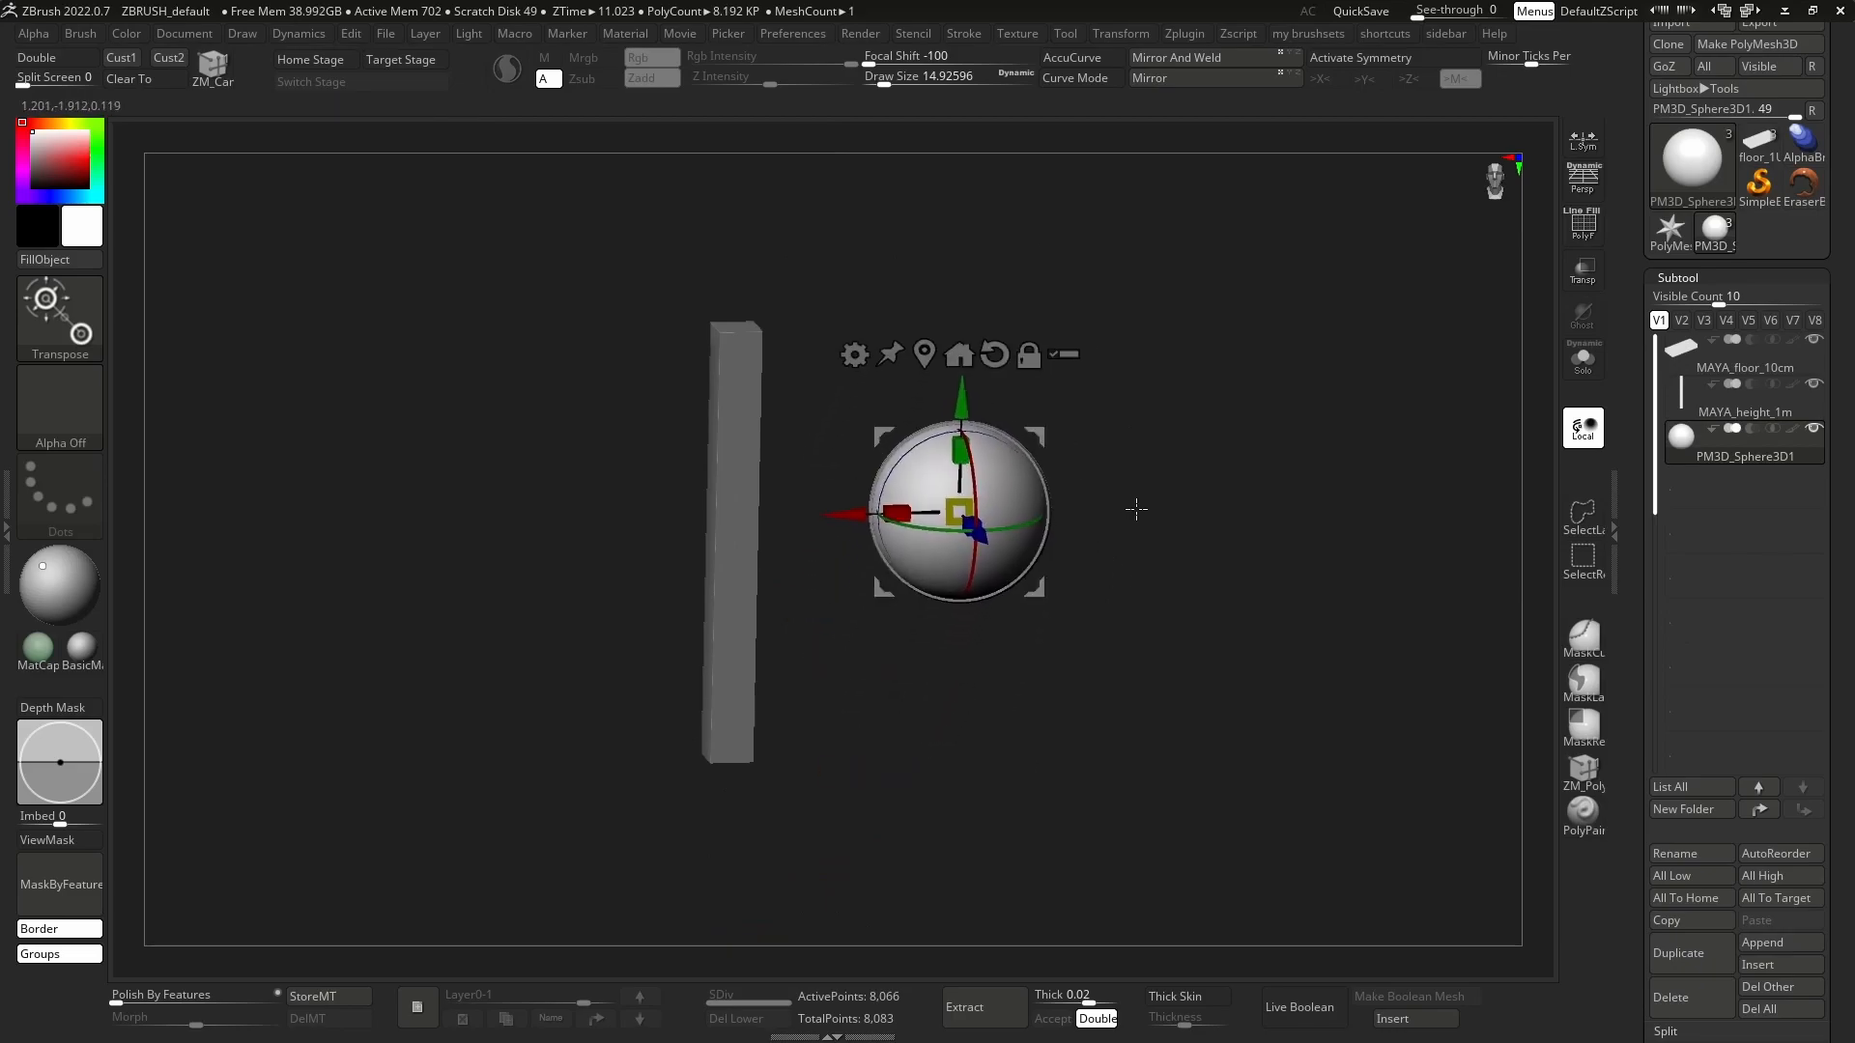
Snap the sphere to the ground with the Snap To Ground macro.
shift+drag(1140, 509, 1116, 494)
key(q)
click(515, 32)
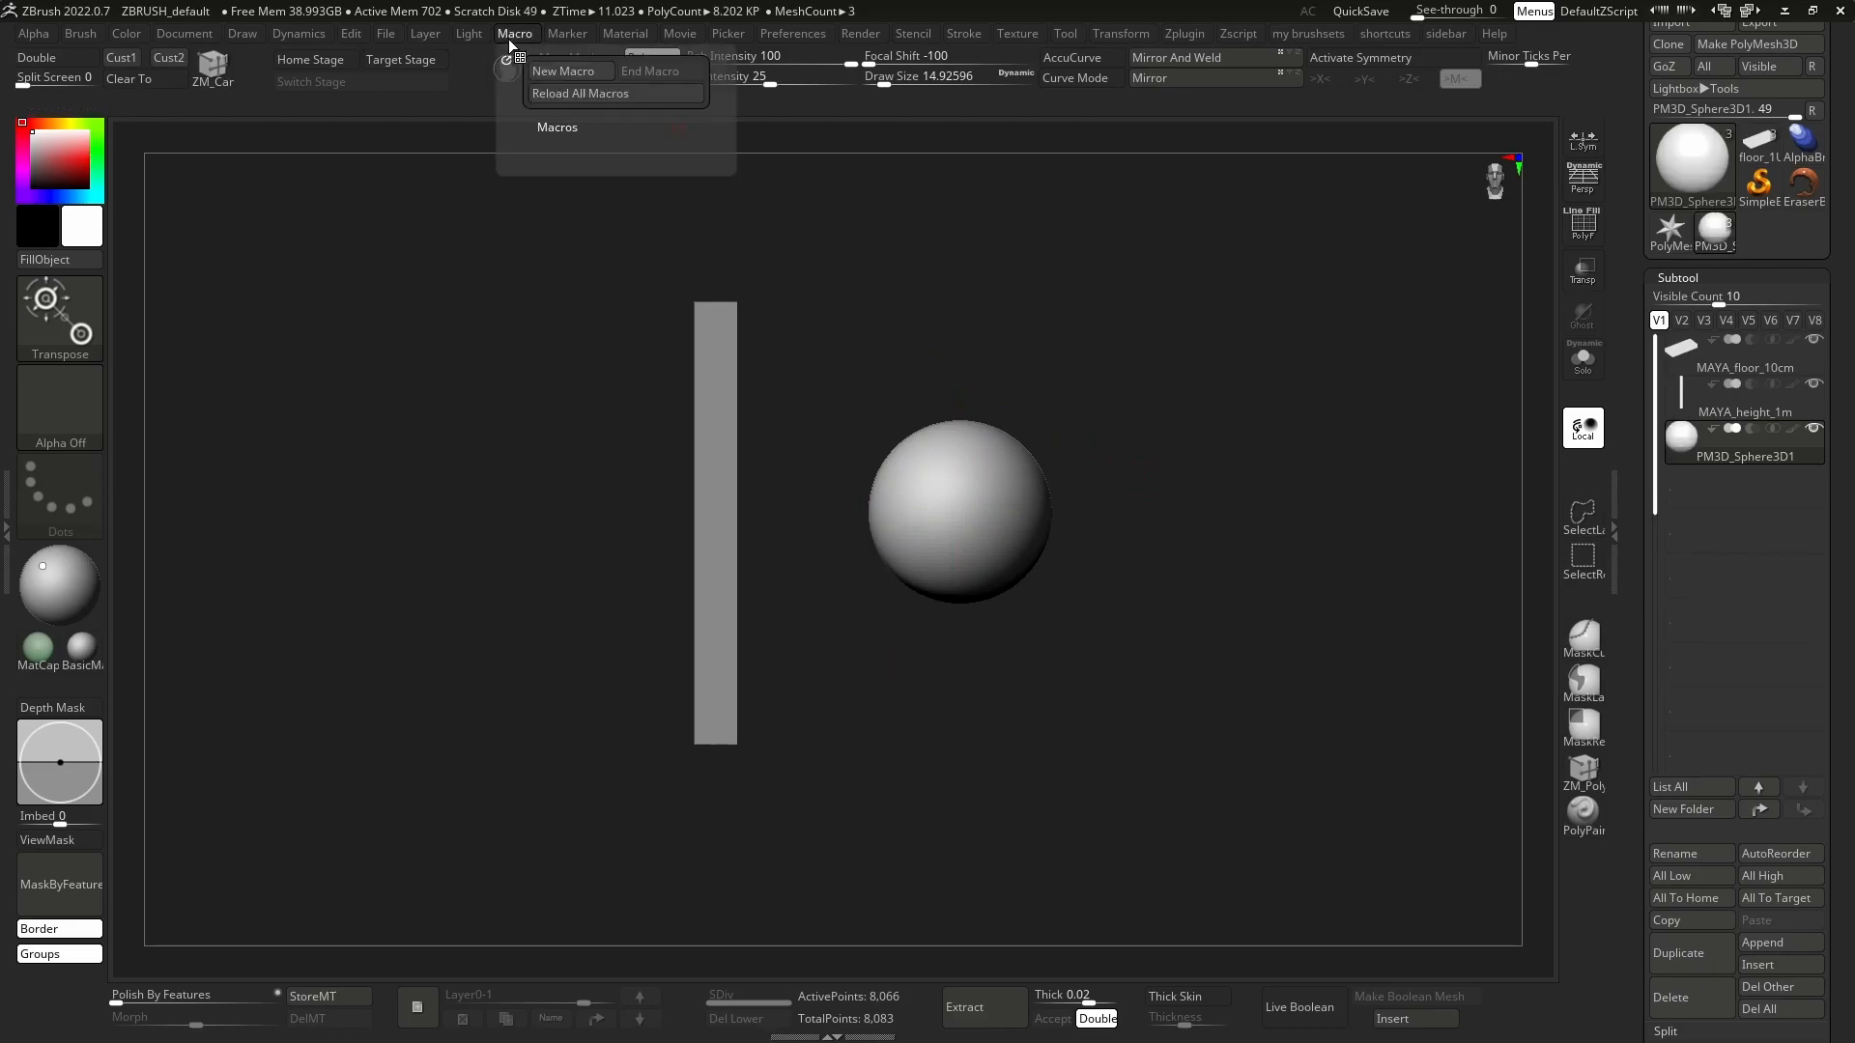
click(548, 126)
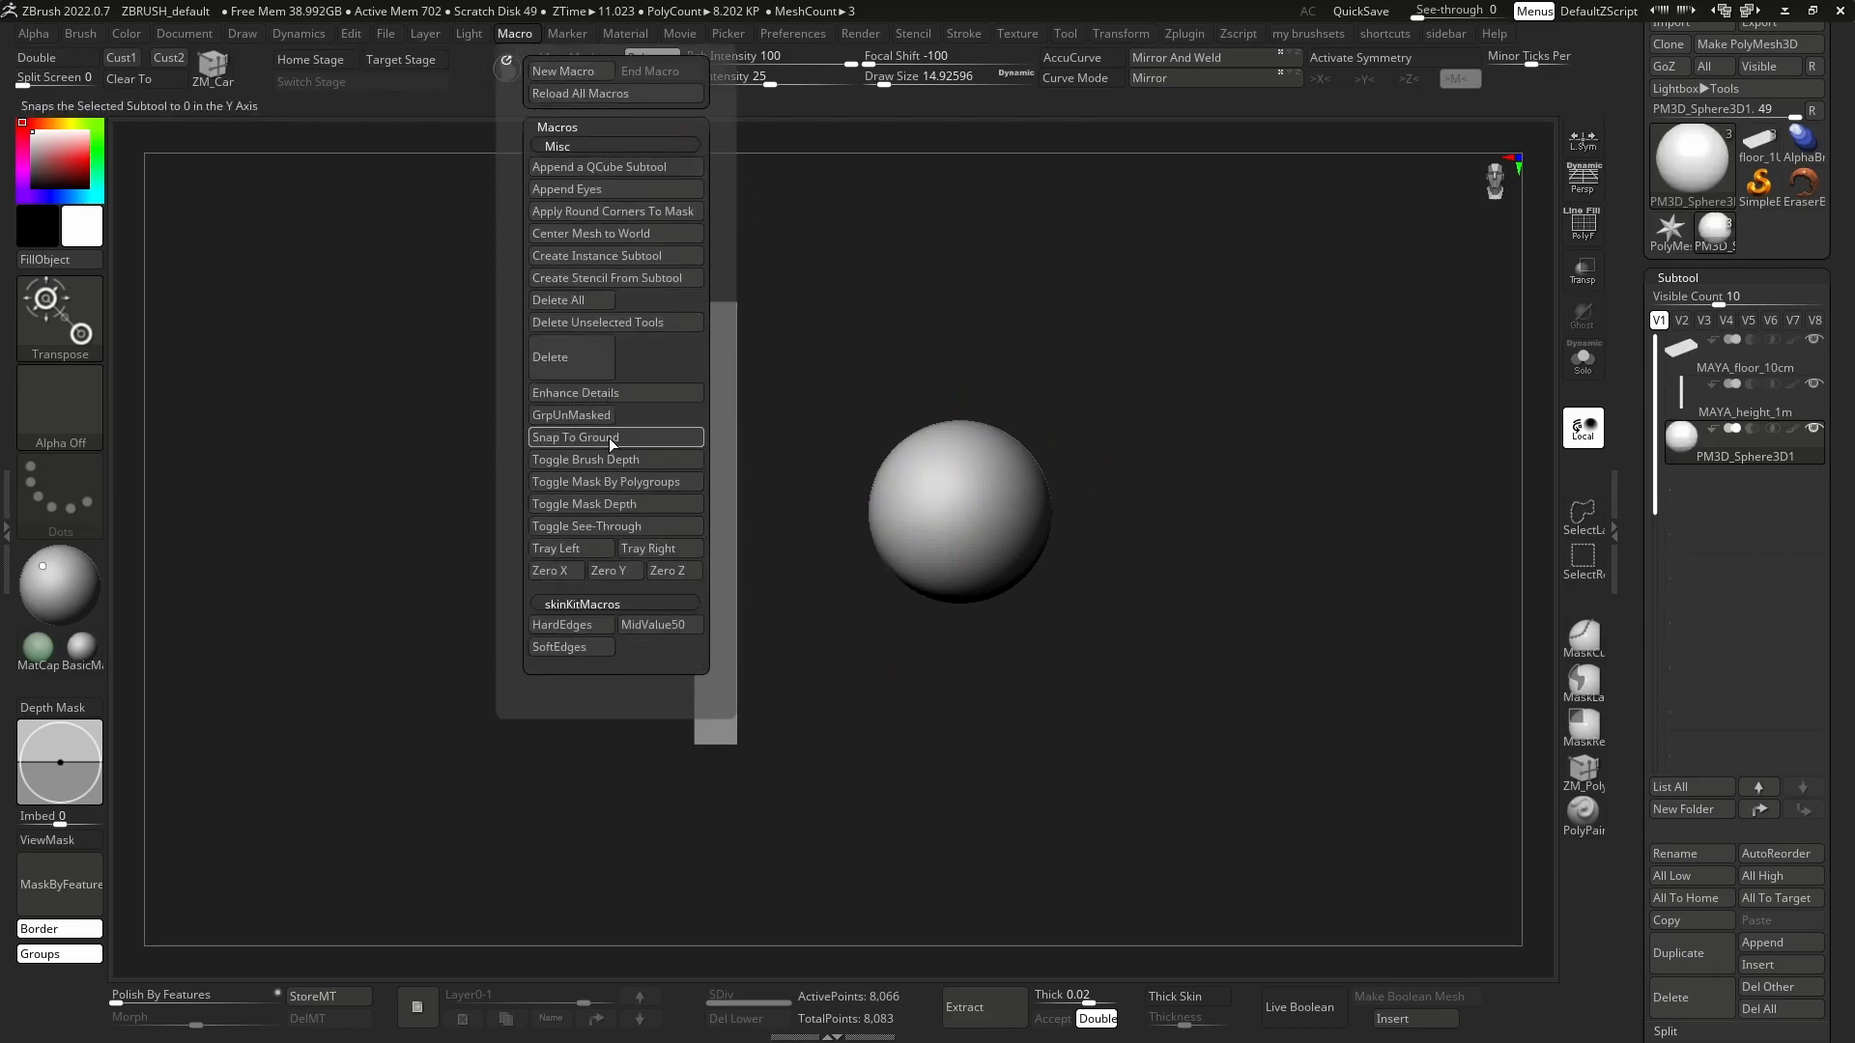
click(610, 440)
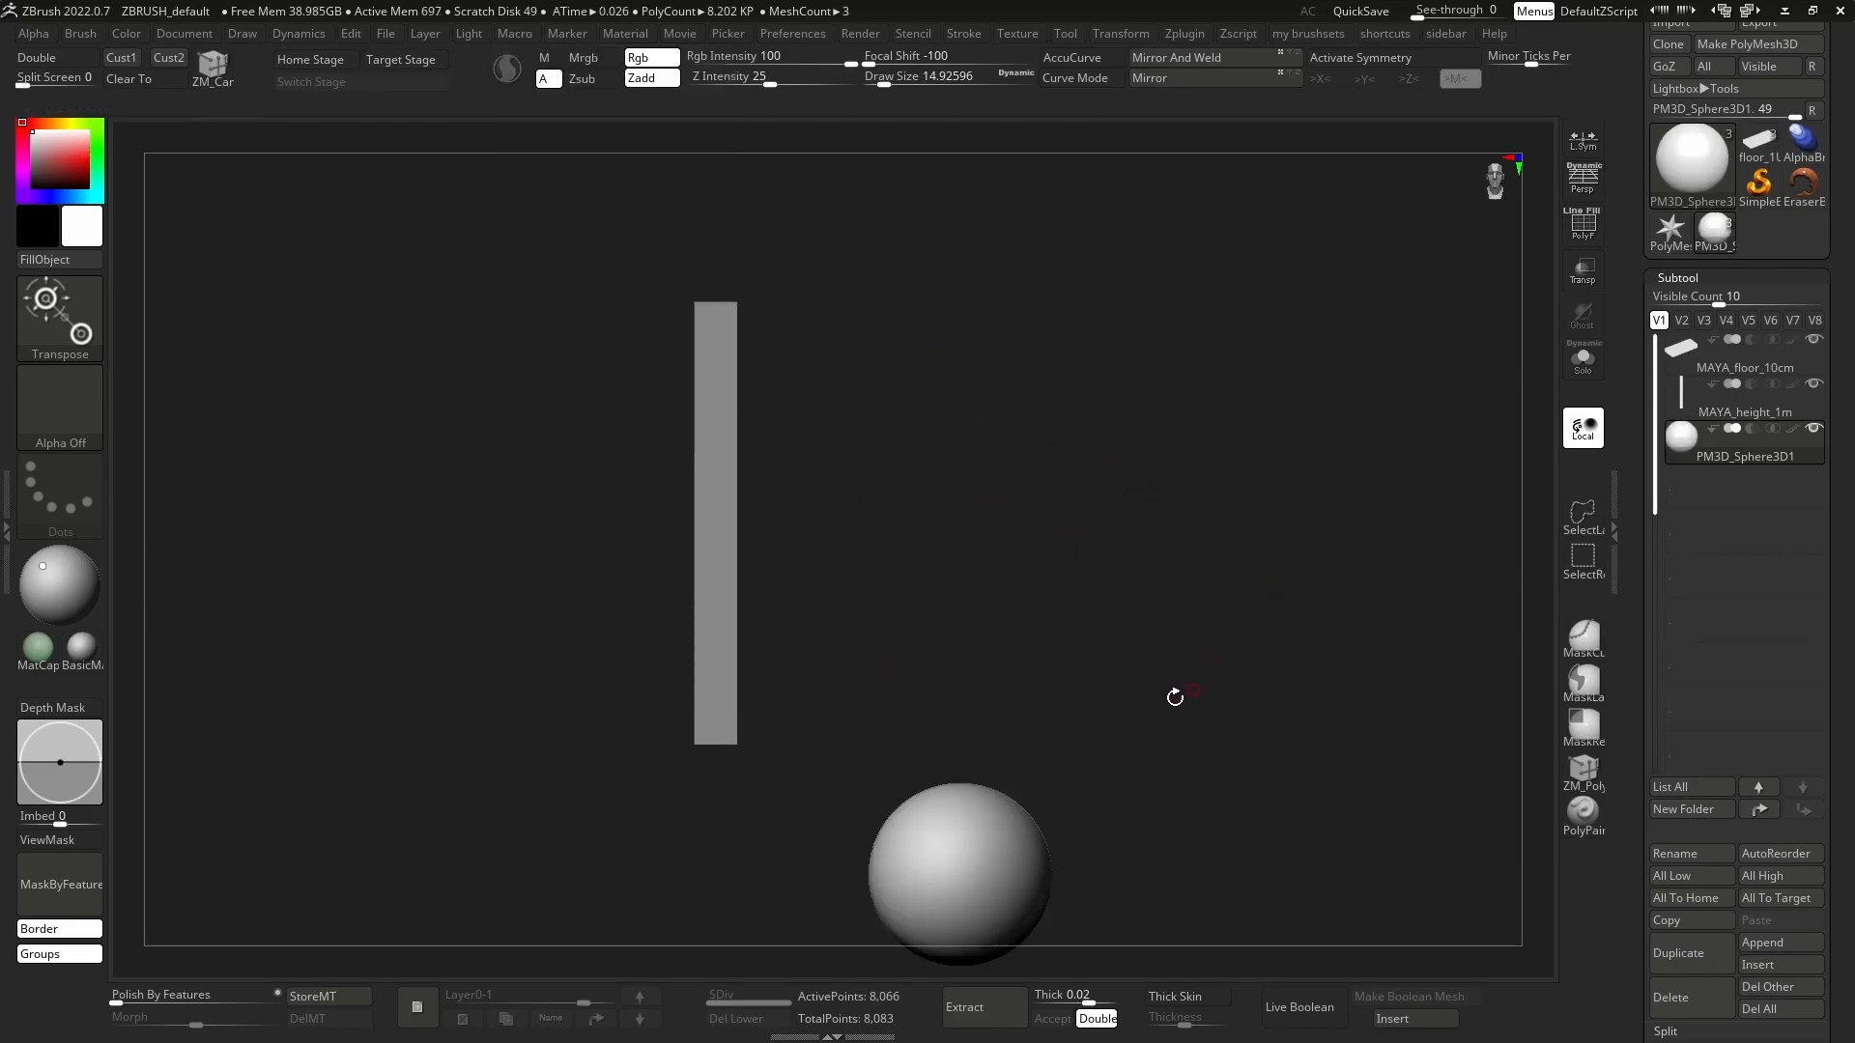
Delete the PM3D_Sphere3D1 subtool so only the two imported reference meshes are left.
alt+right_drag(1184, 692, 1153, 551)
right_drag(997, 738, 715, 642)
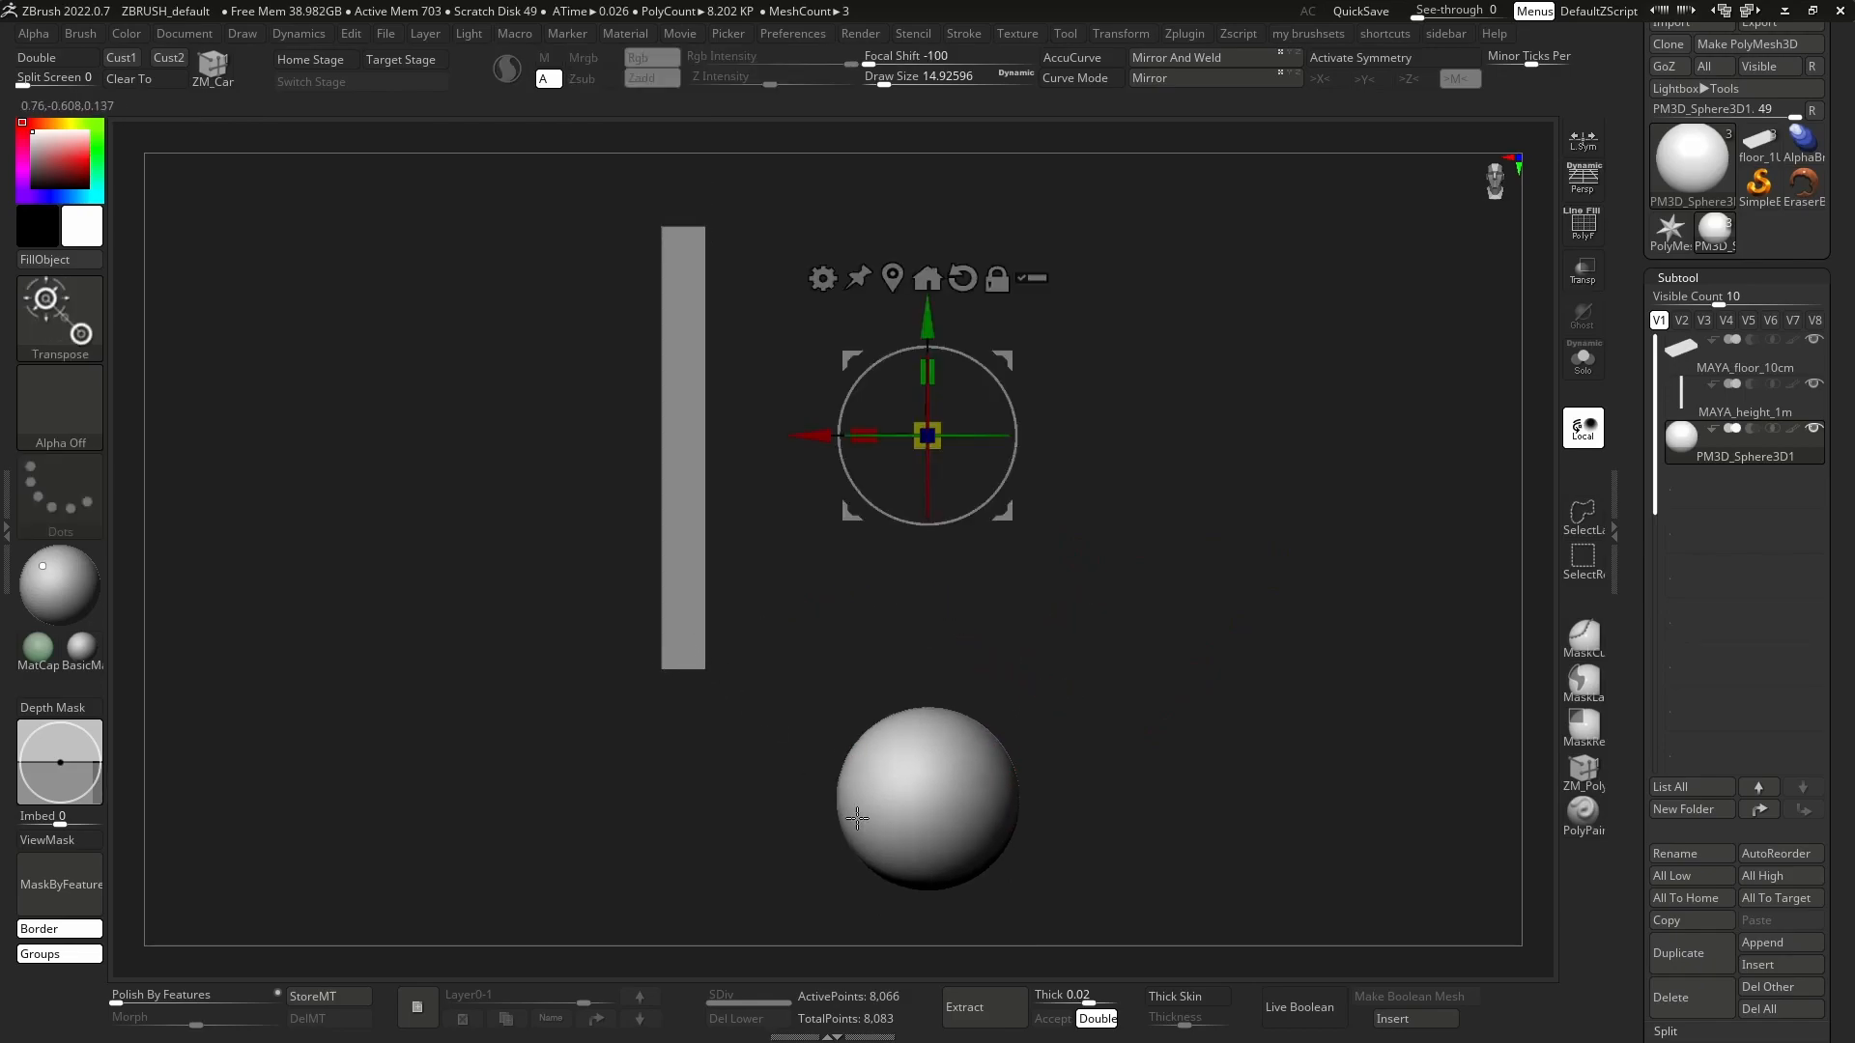
key(q)
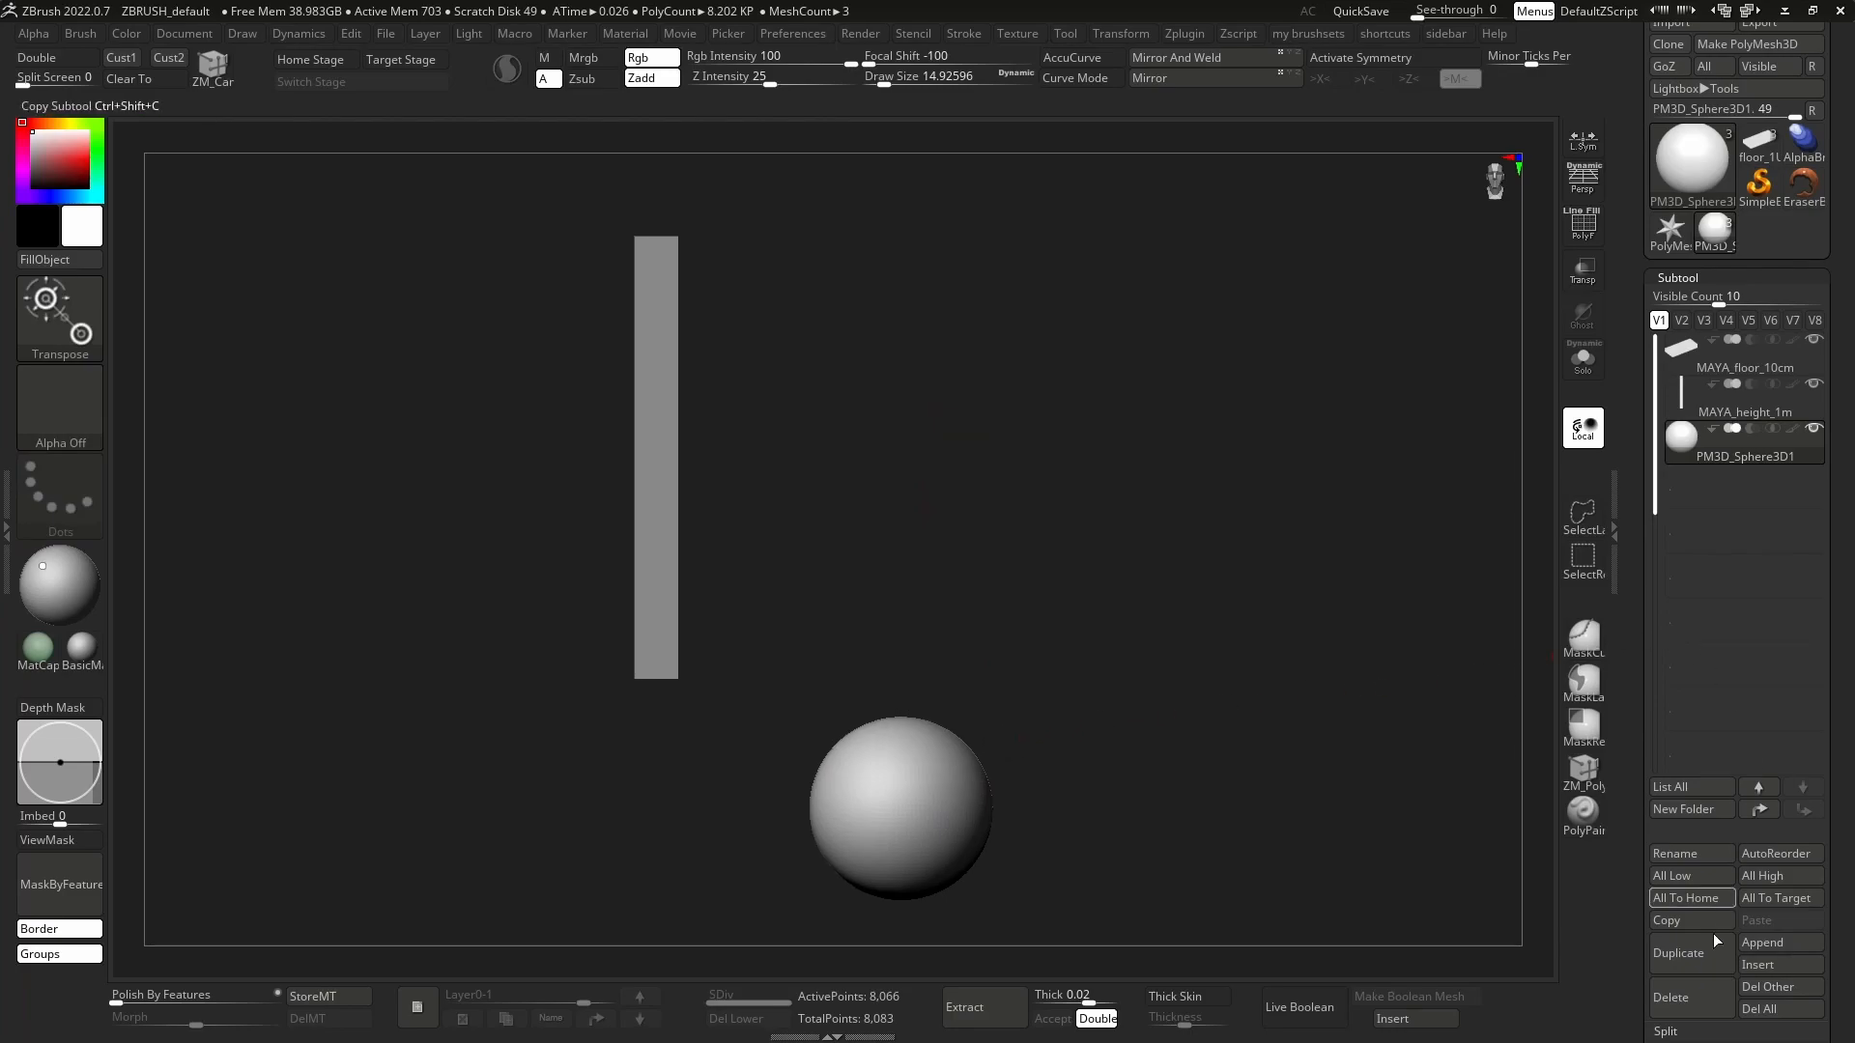
click(1685, 997)
drag(1419, 841, 1318, 725)
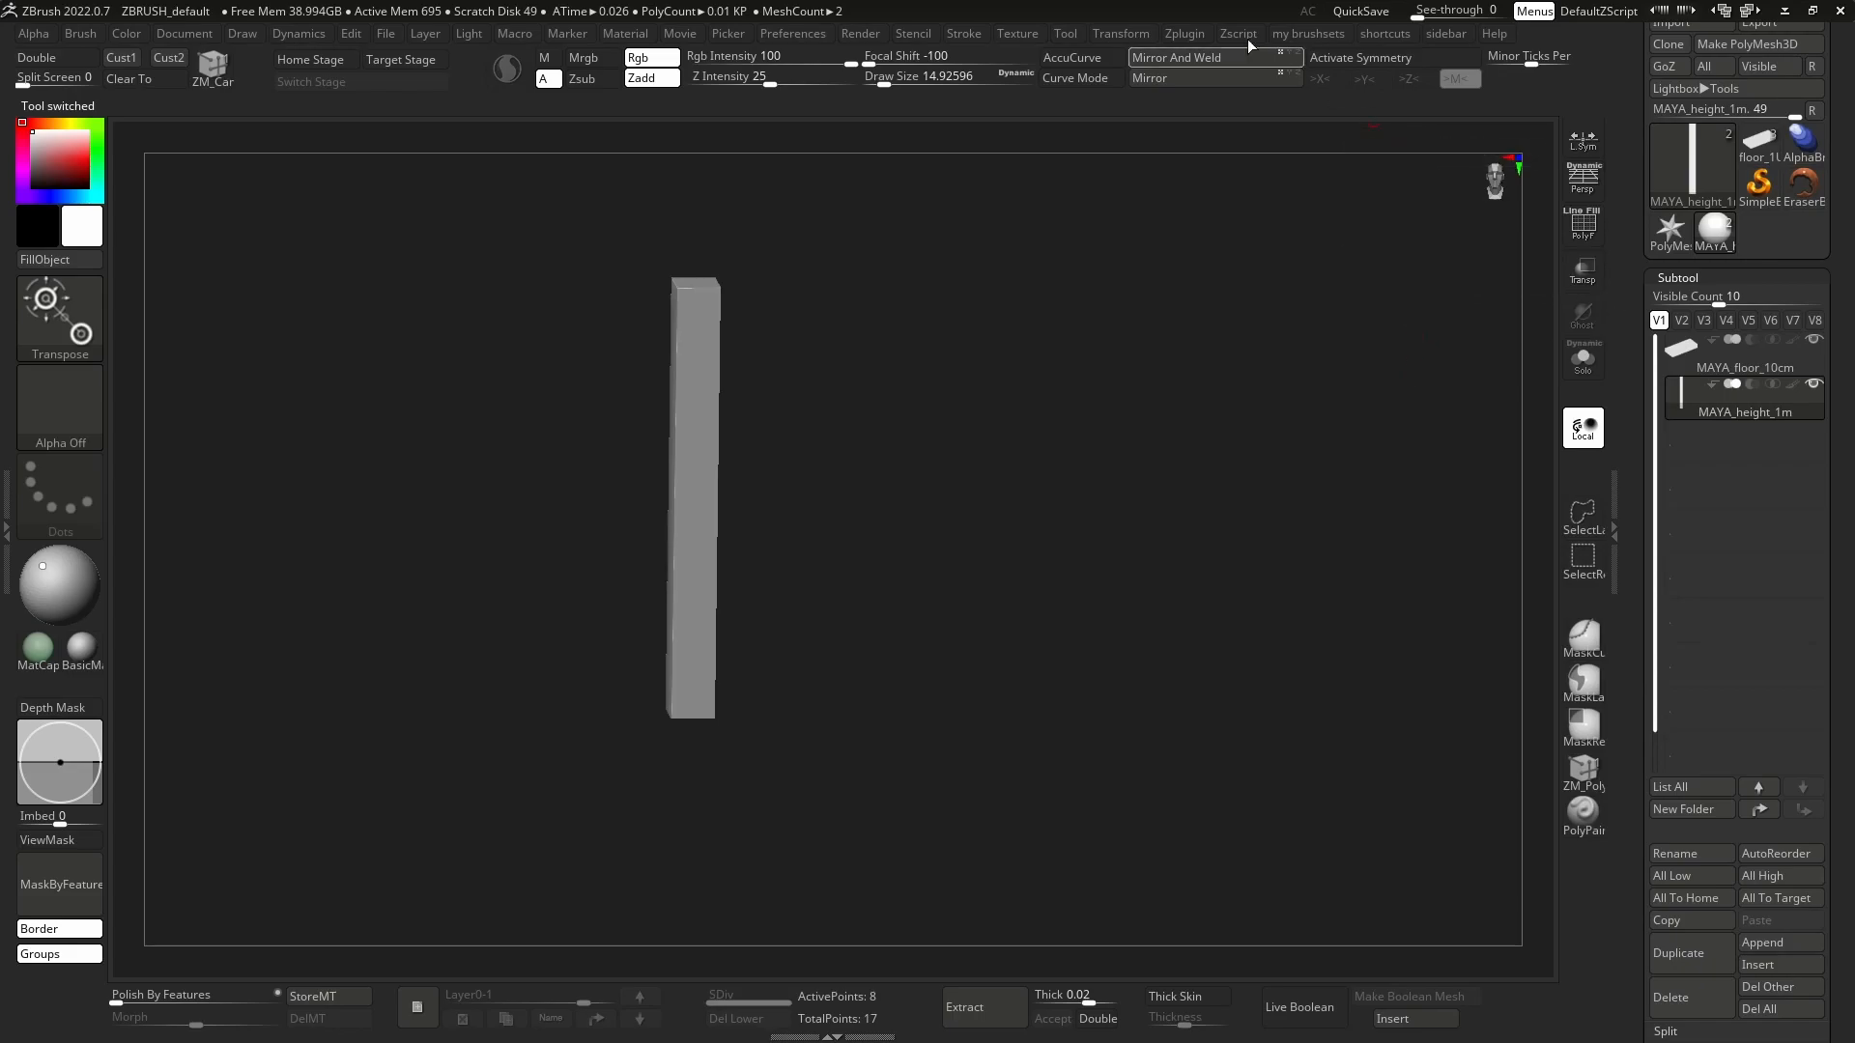
Center the subtools to the world with Scale Master and check the height column's placement.
click(1187, 33)
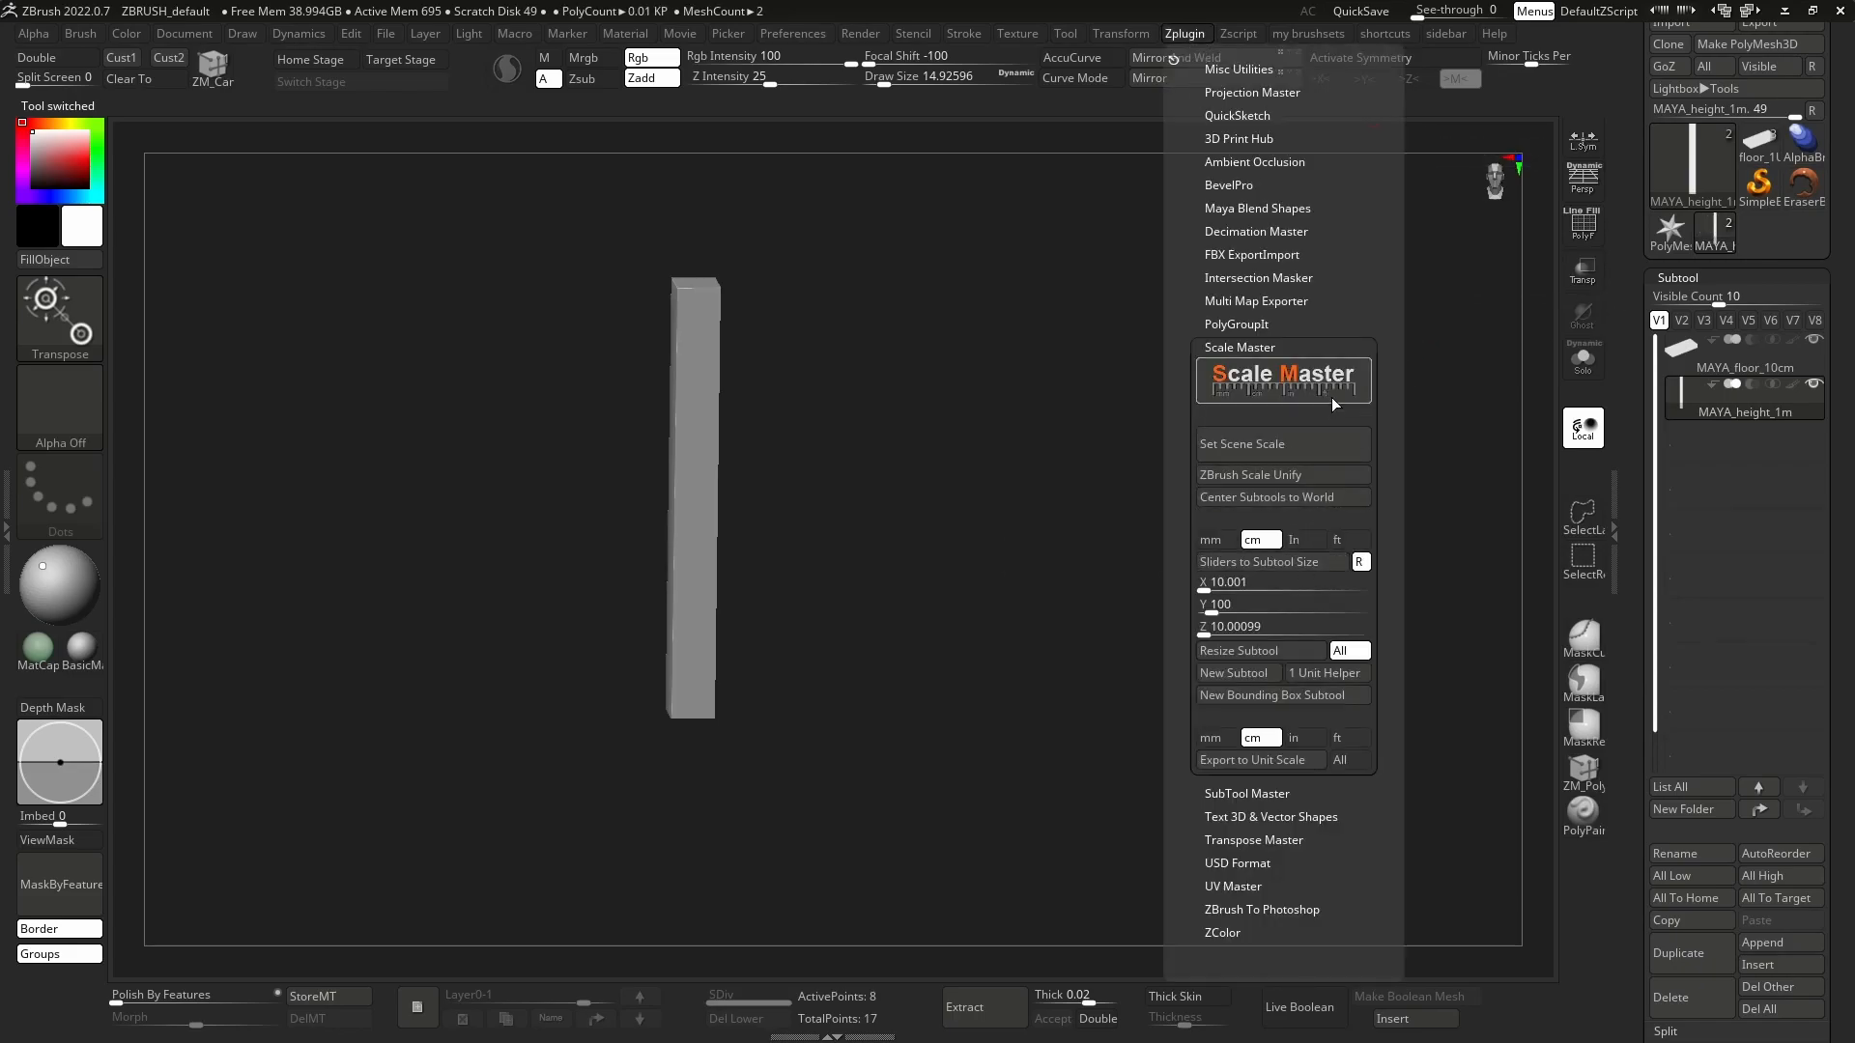
click(1311, 497)
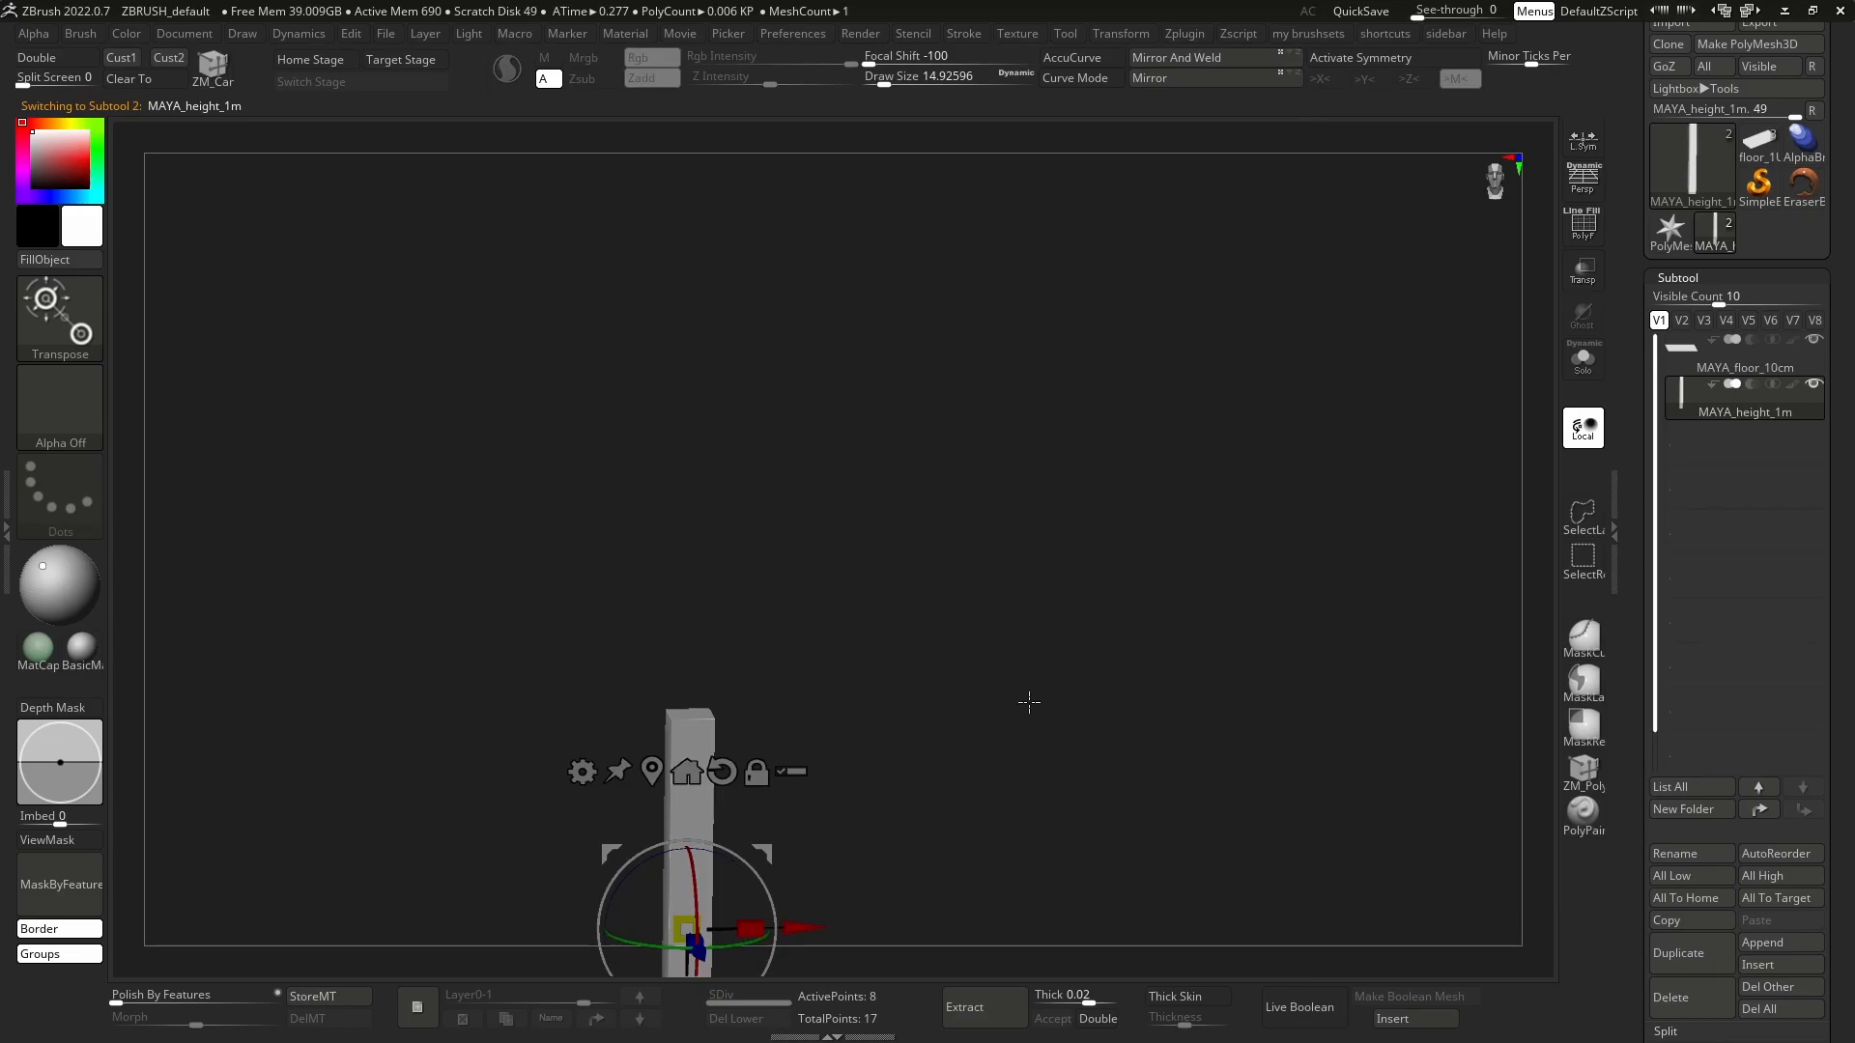
key(f)
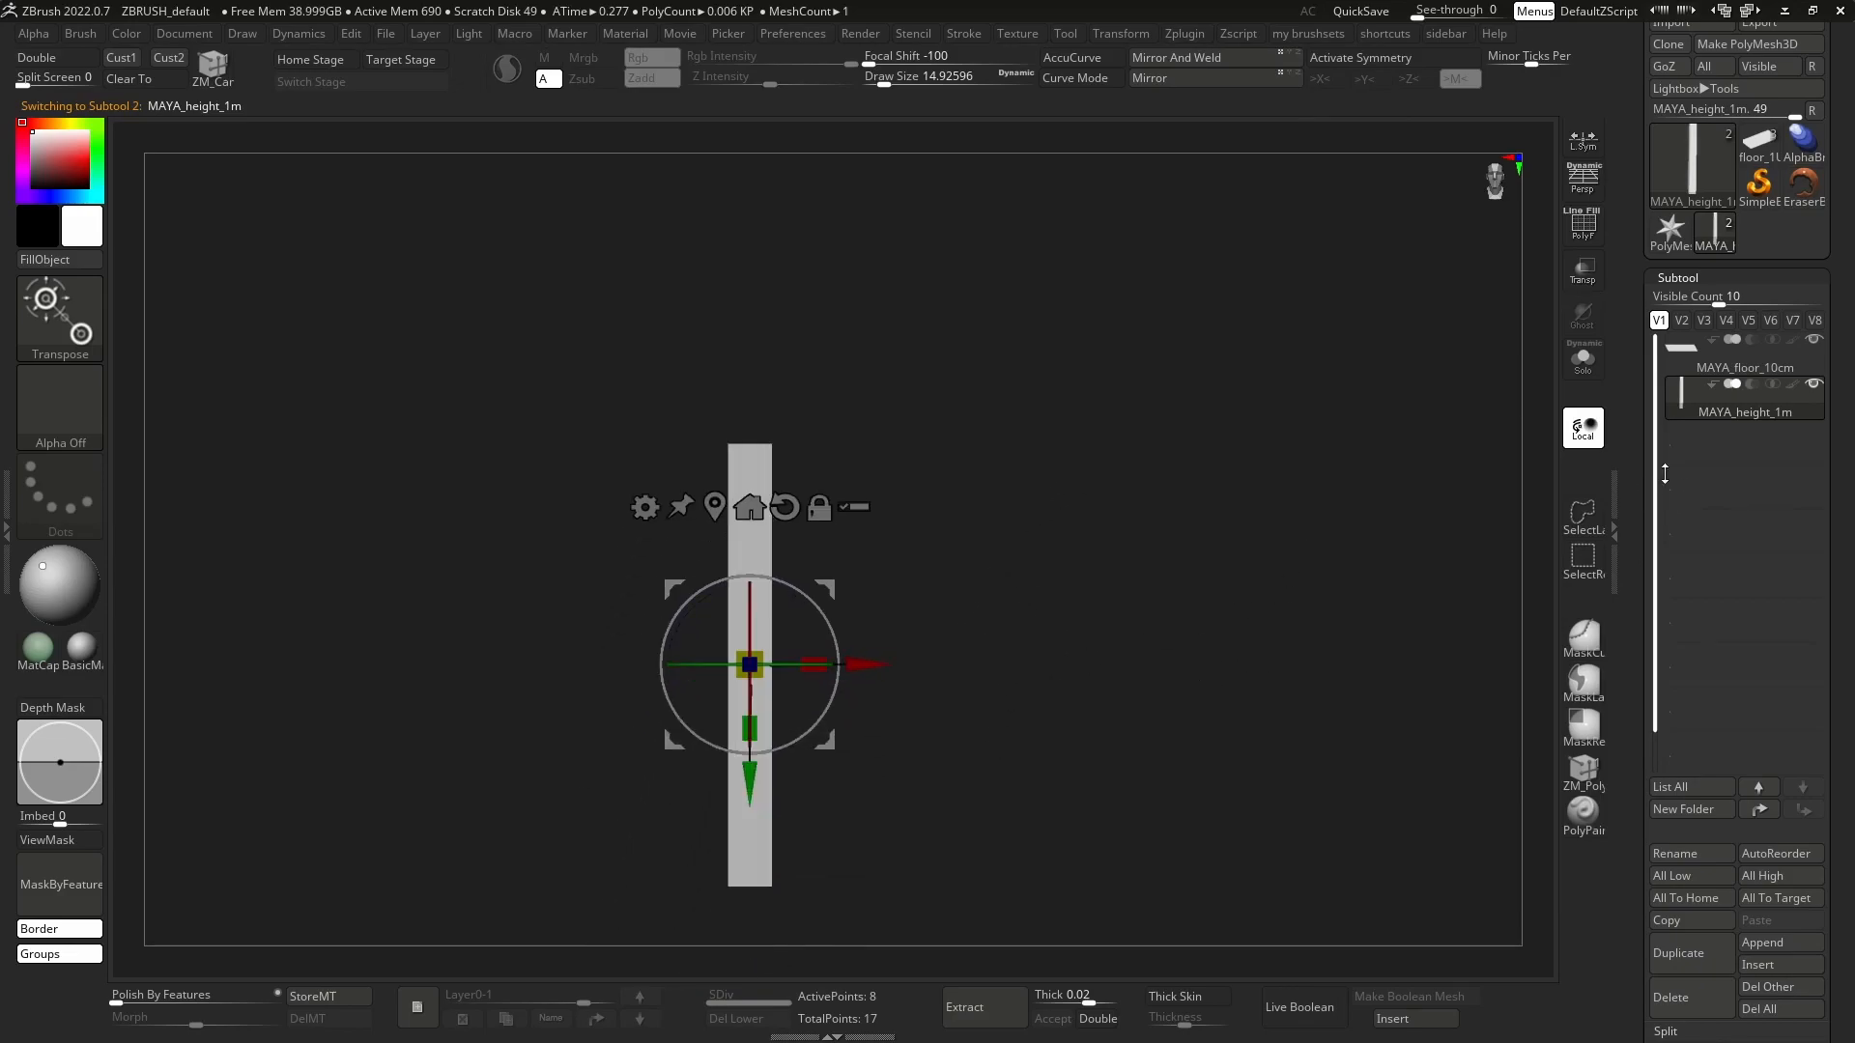
drag(881, 612, 812, 454)
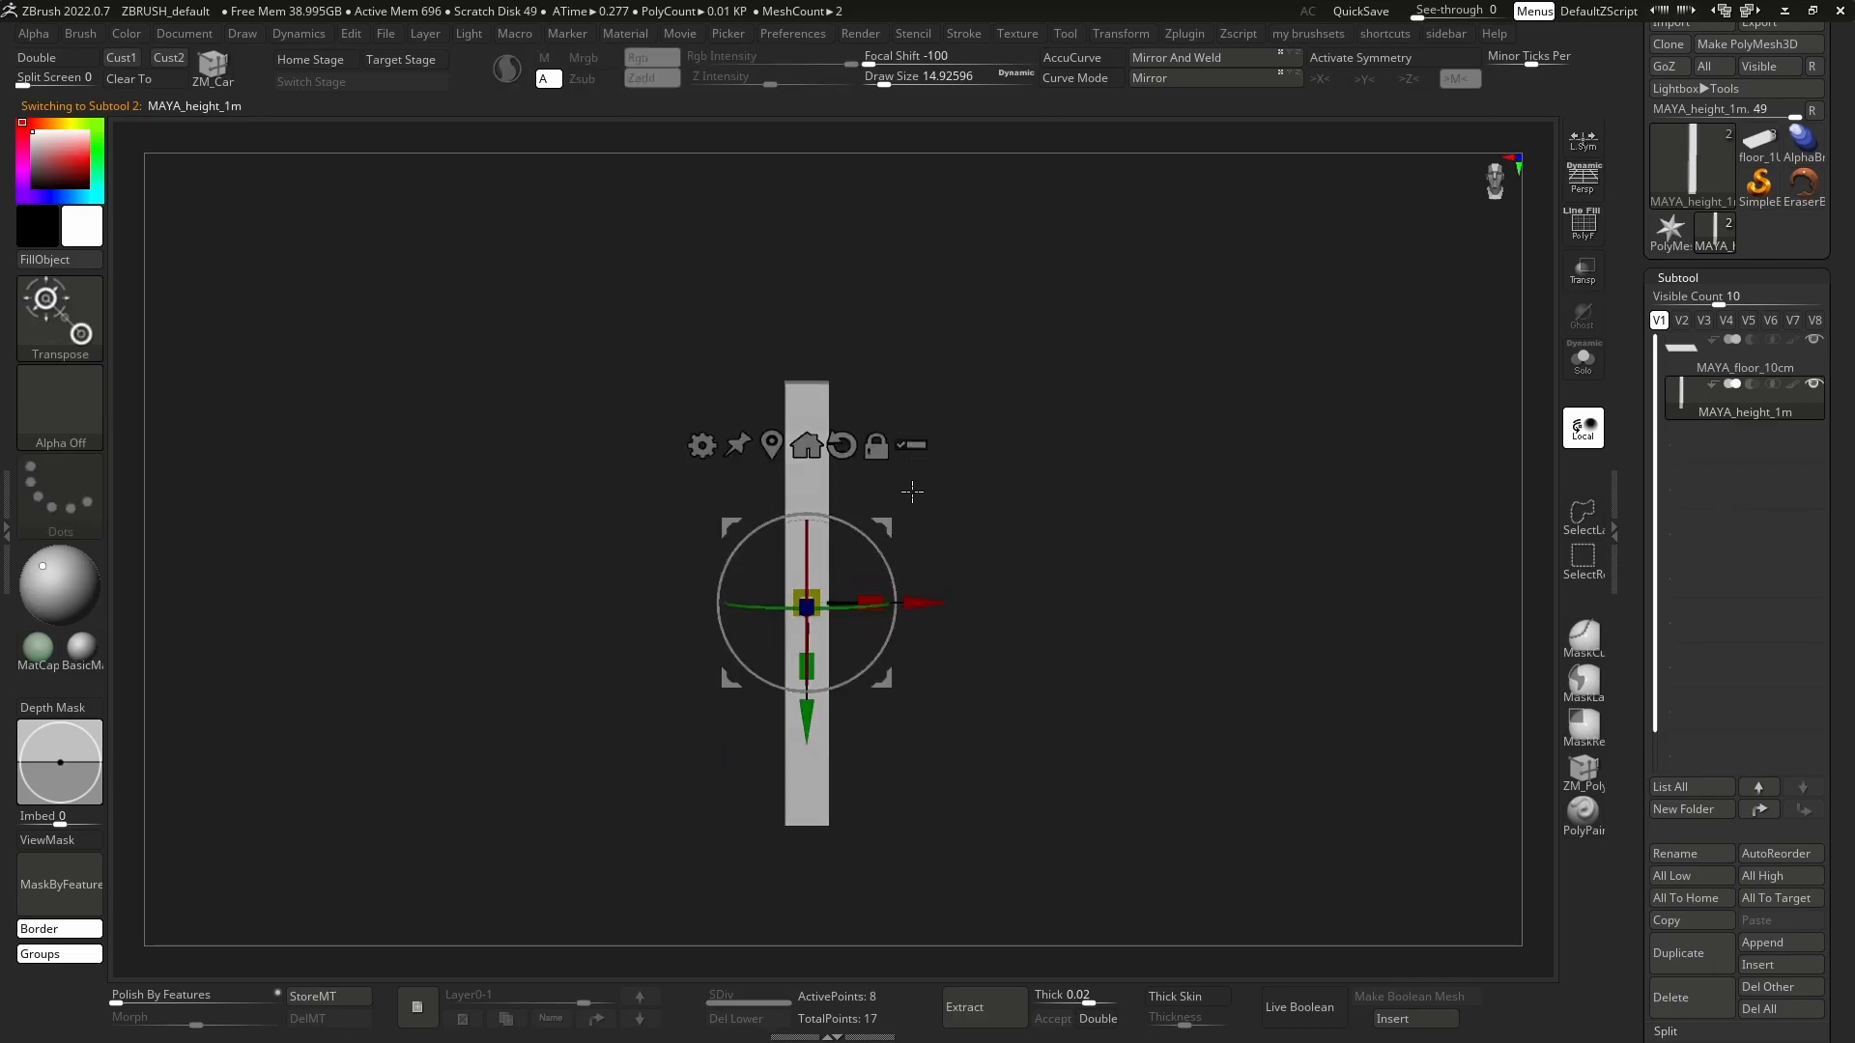
drag(911, 486, 1242, 512)
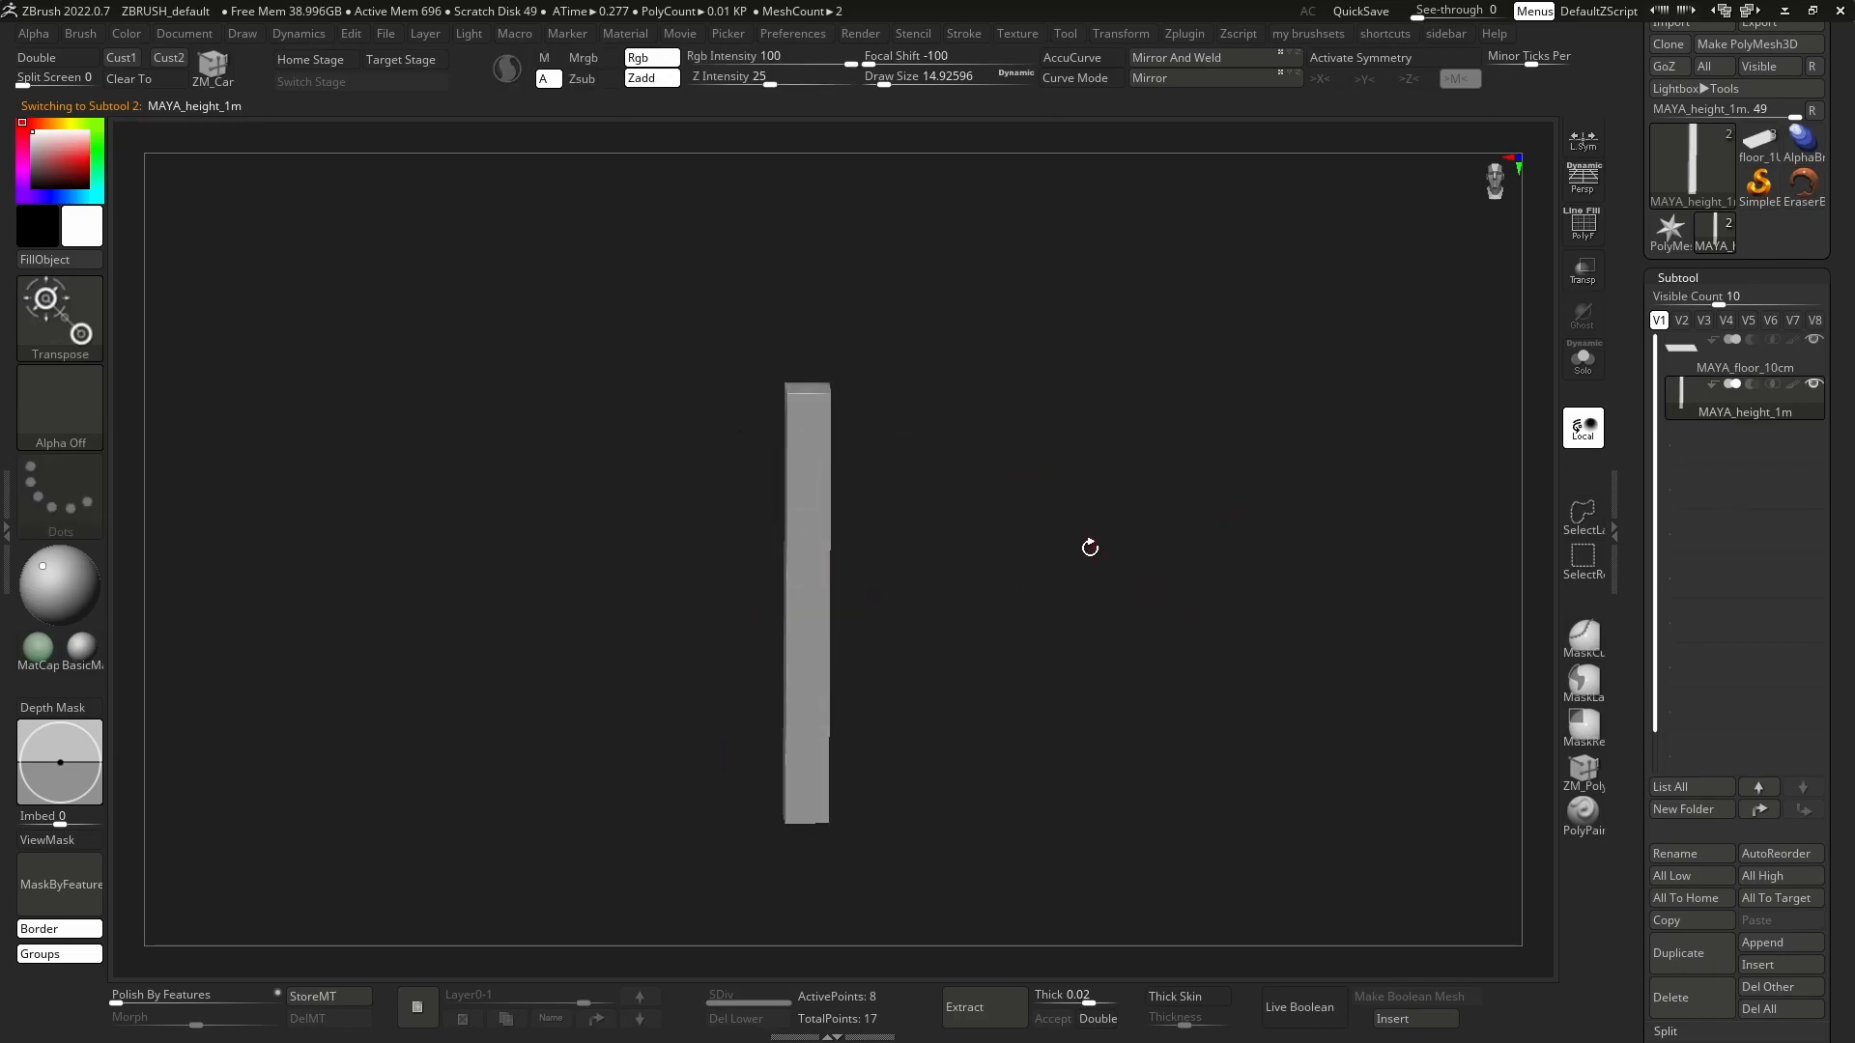
drag(1089, 542, 1095, 590)
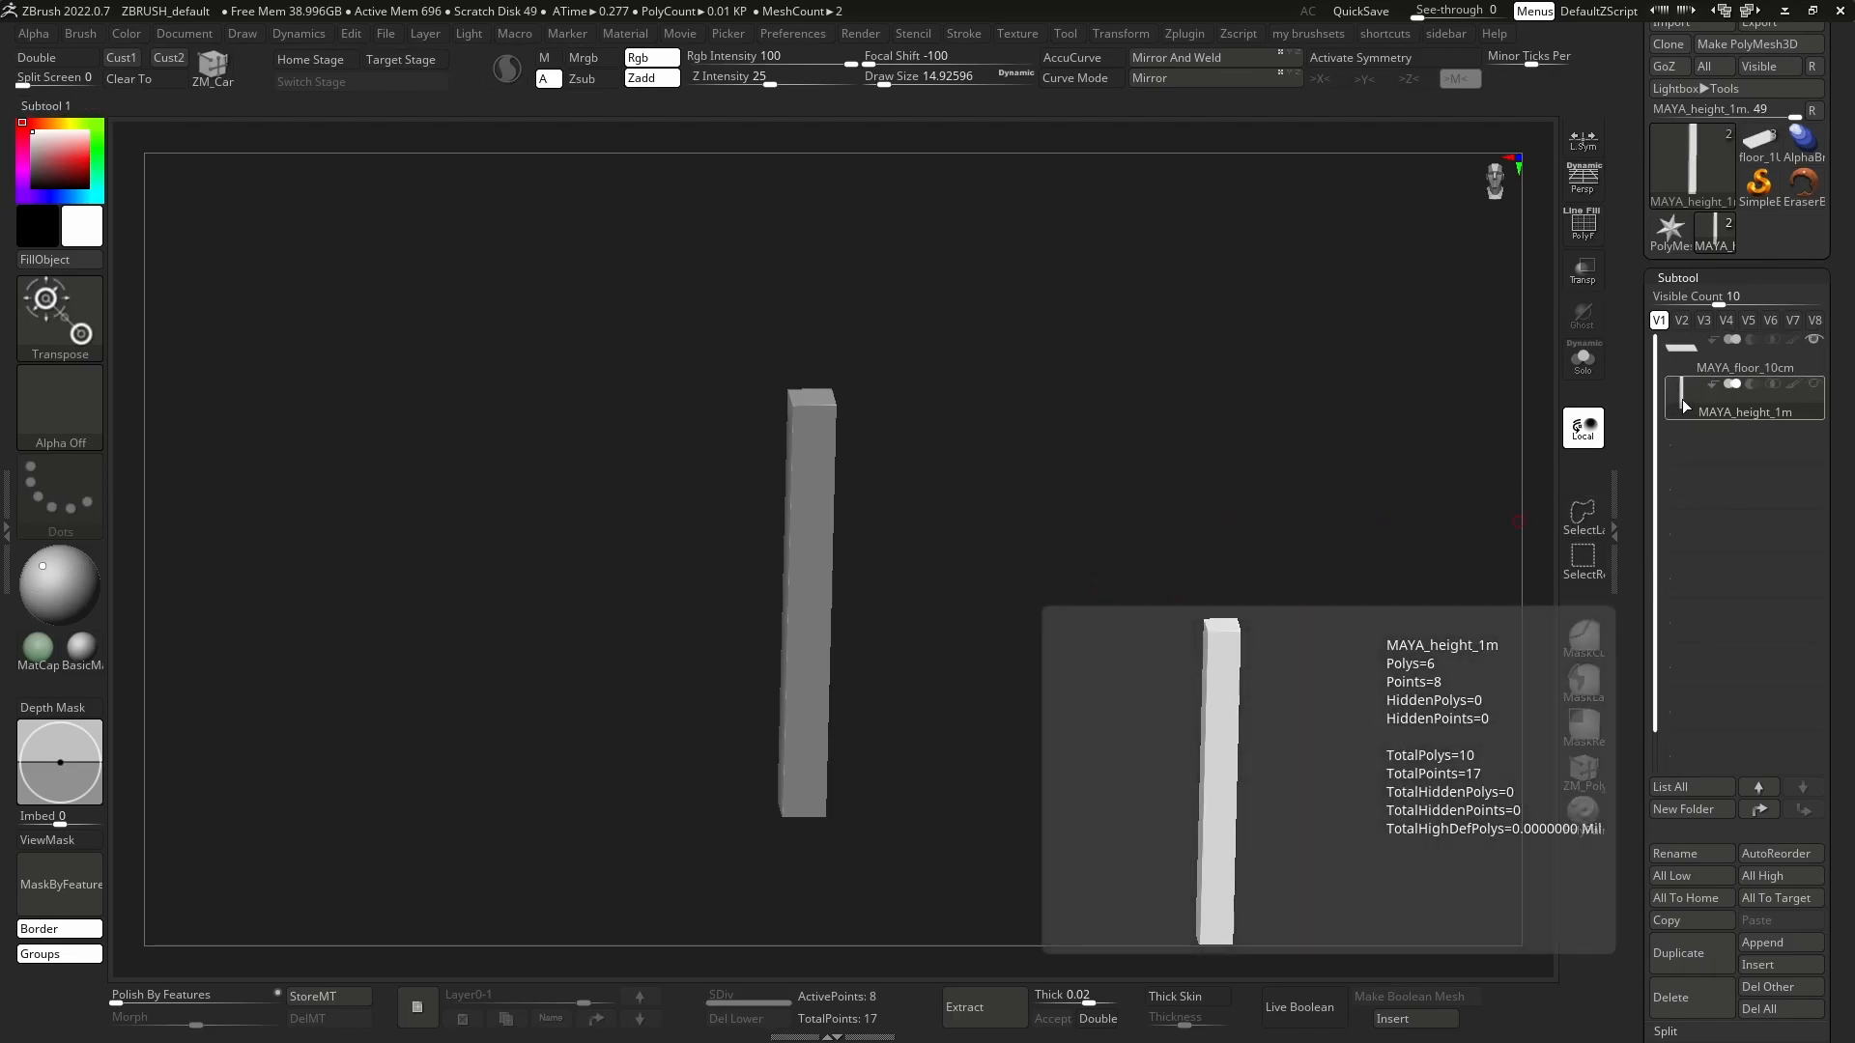
Make MAYA_floor_10cm the active subtool and snap it to the ground with the Snap To Ground macro.
click(1671, 358)
click(515, 33)
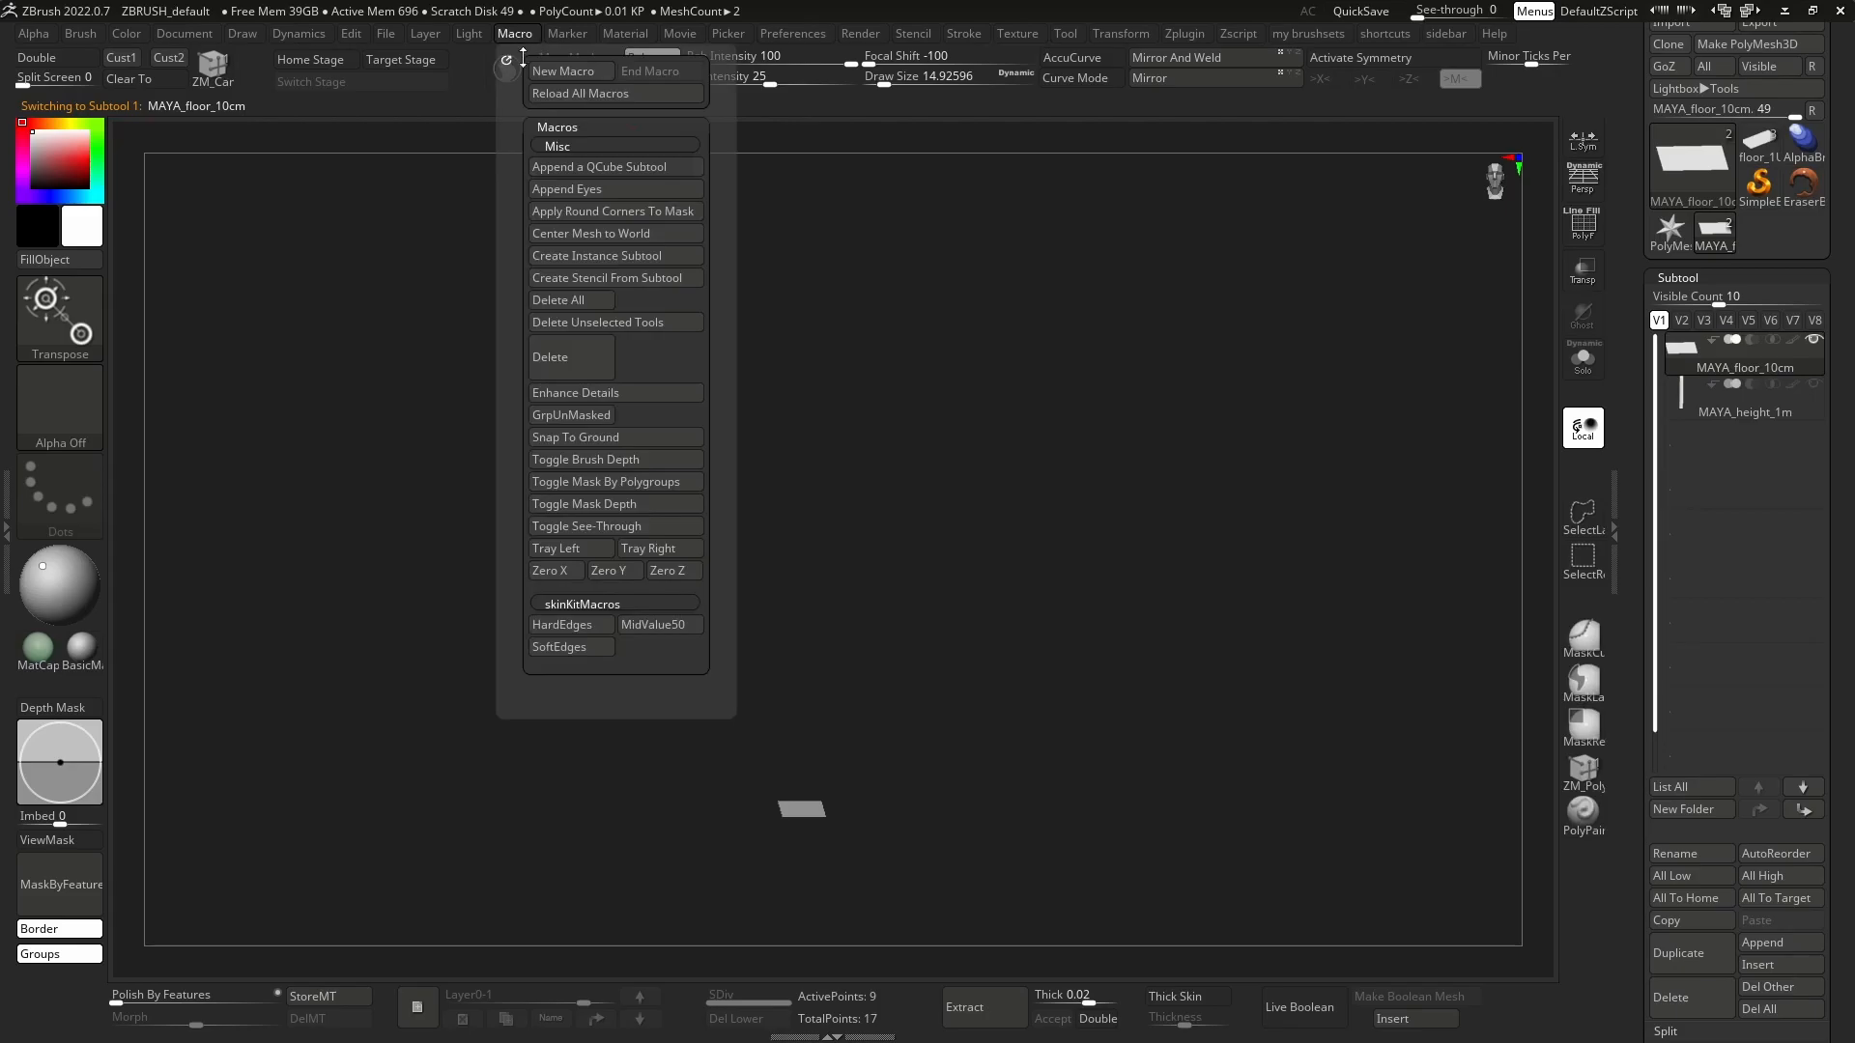
click(647, 437)
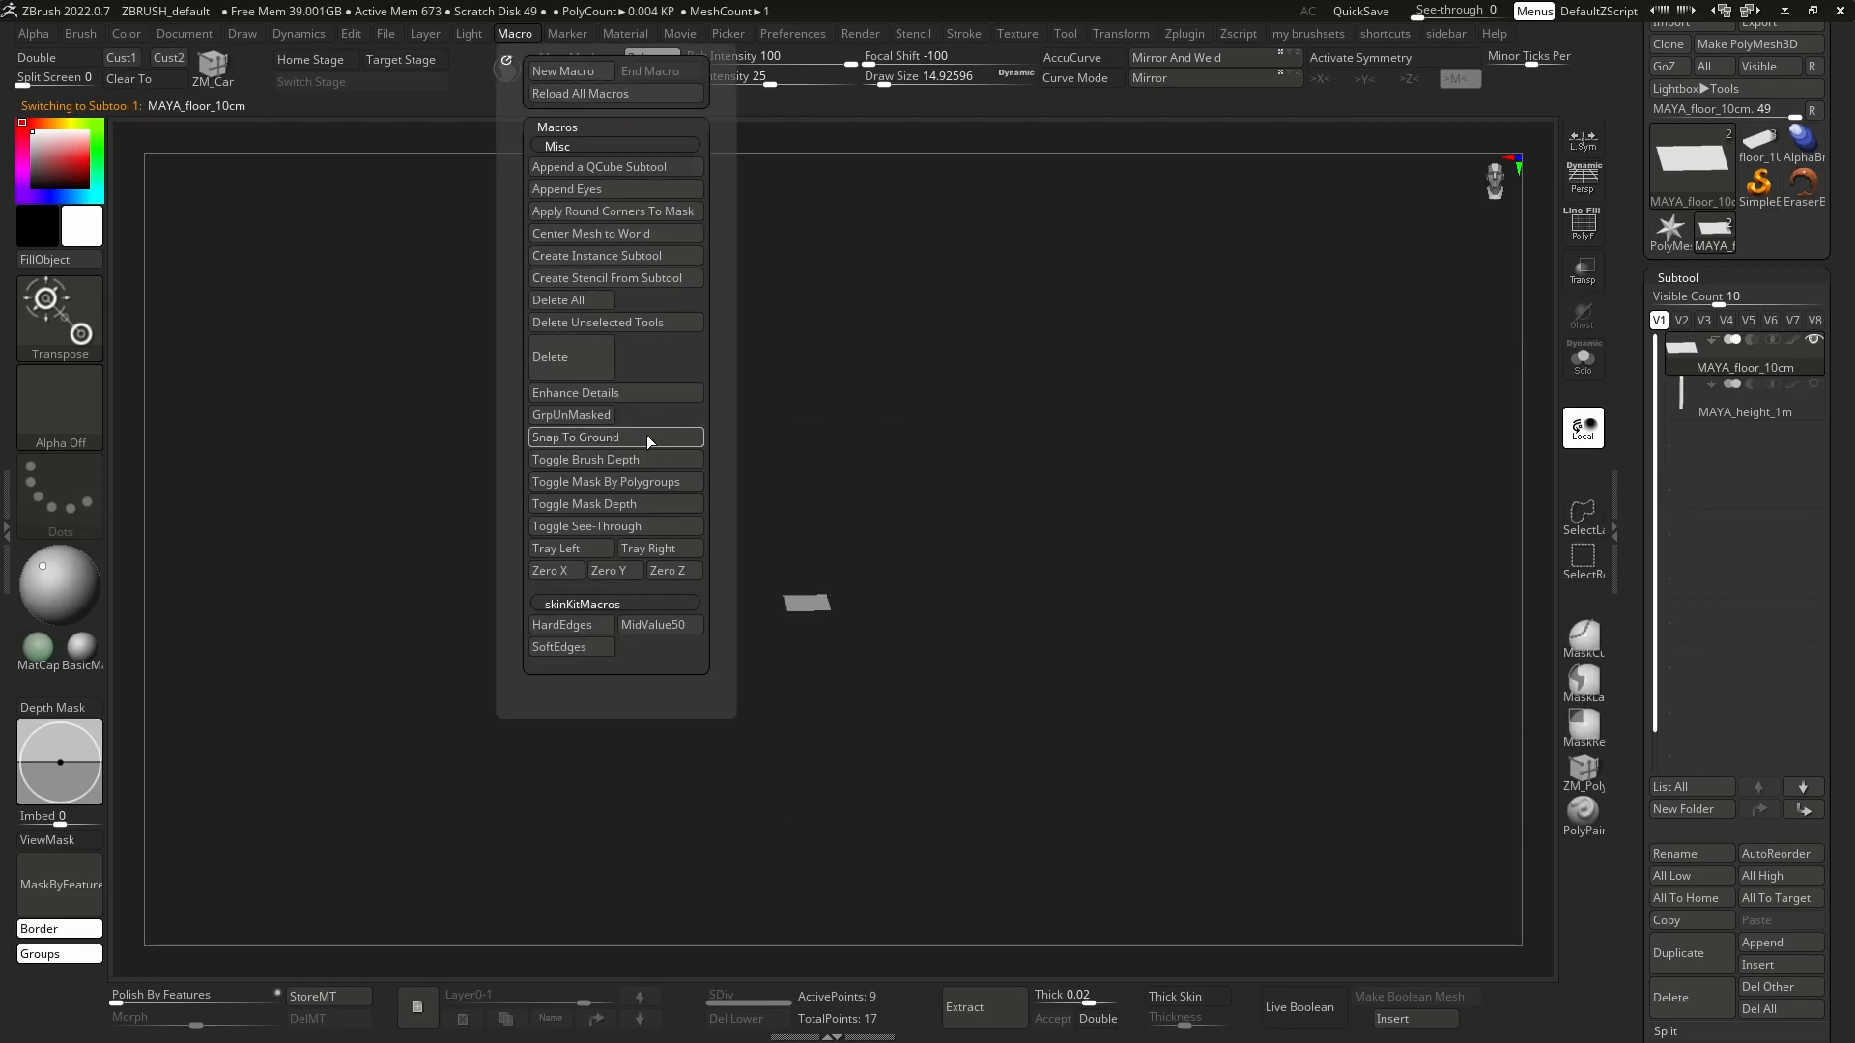
Make MAYA_height_1m the active subtool and run the Snap To Ground macro on it.
click(1675, 397)
click(526, 38)
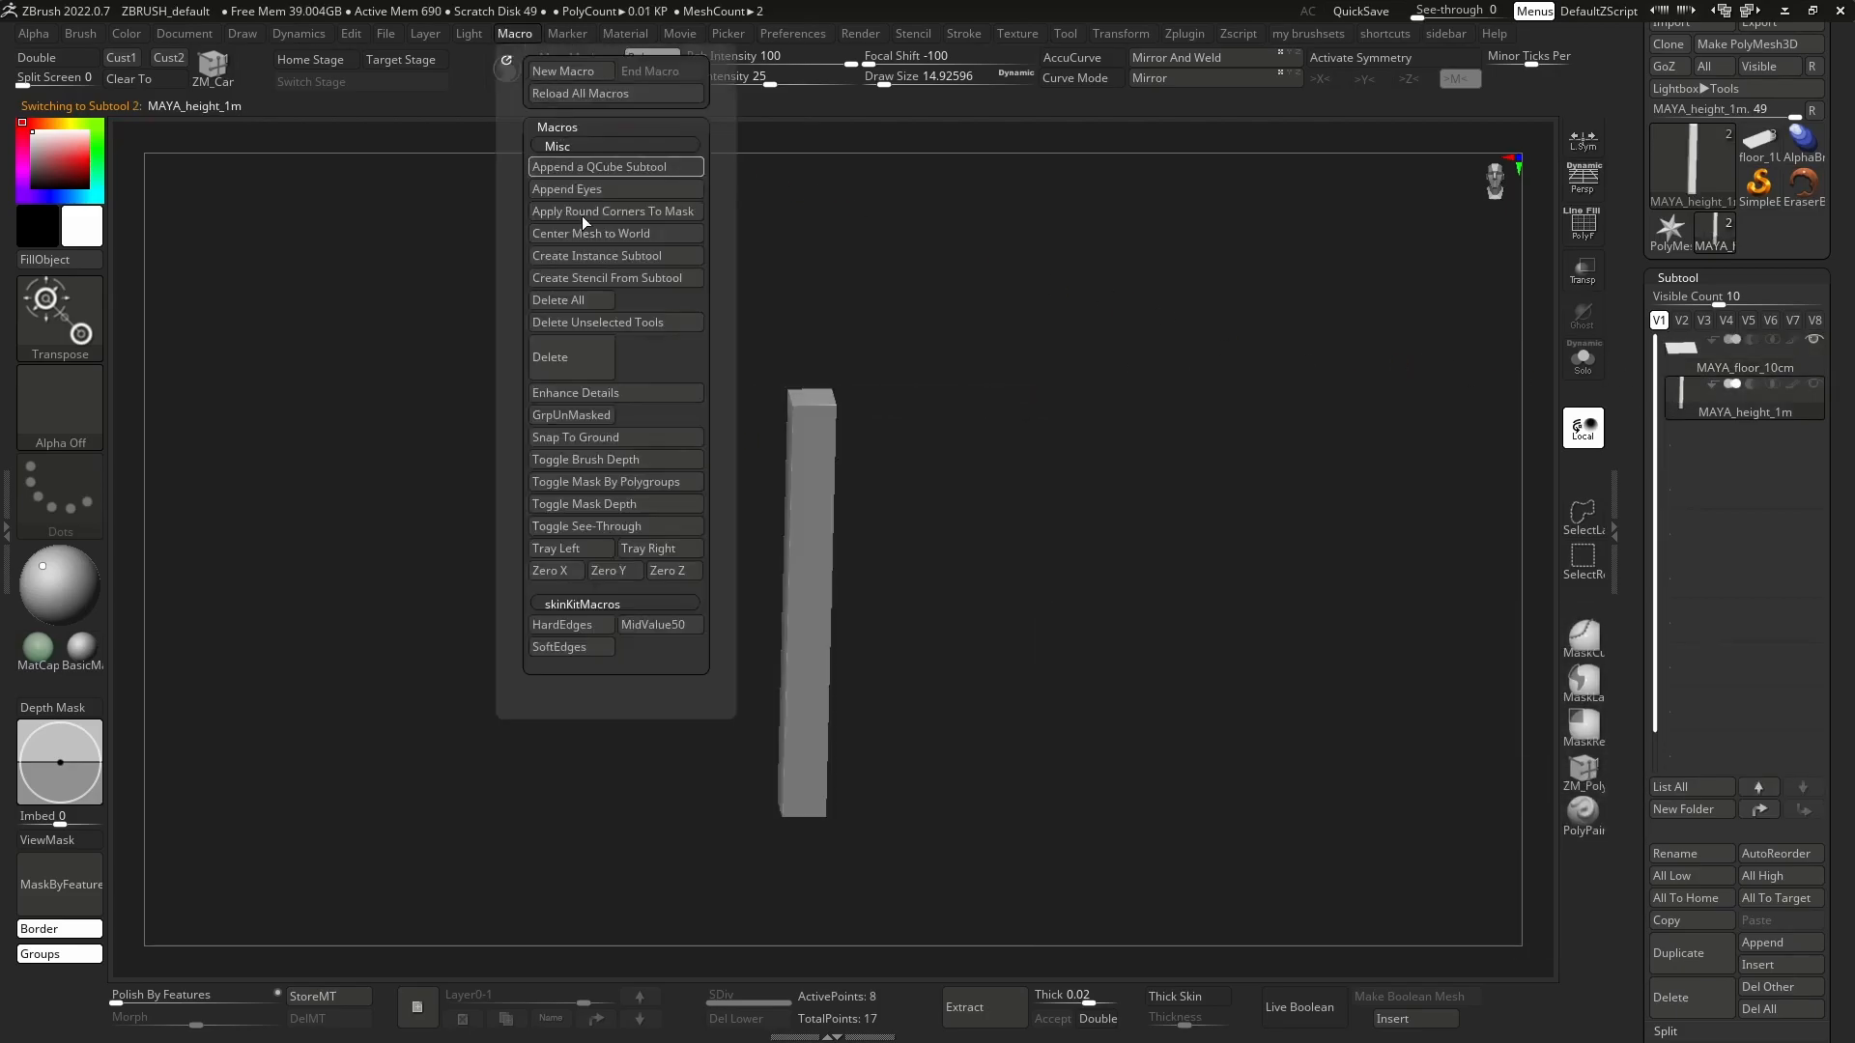
click(646, 437)
shift+drag(1302, 390, 1201, 418)
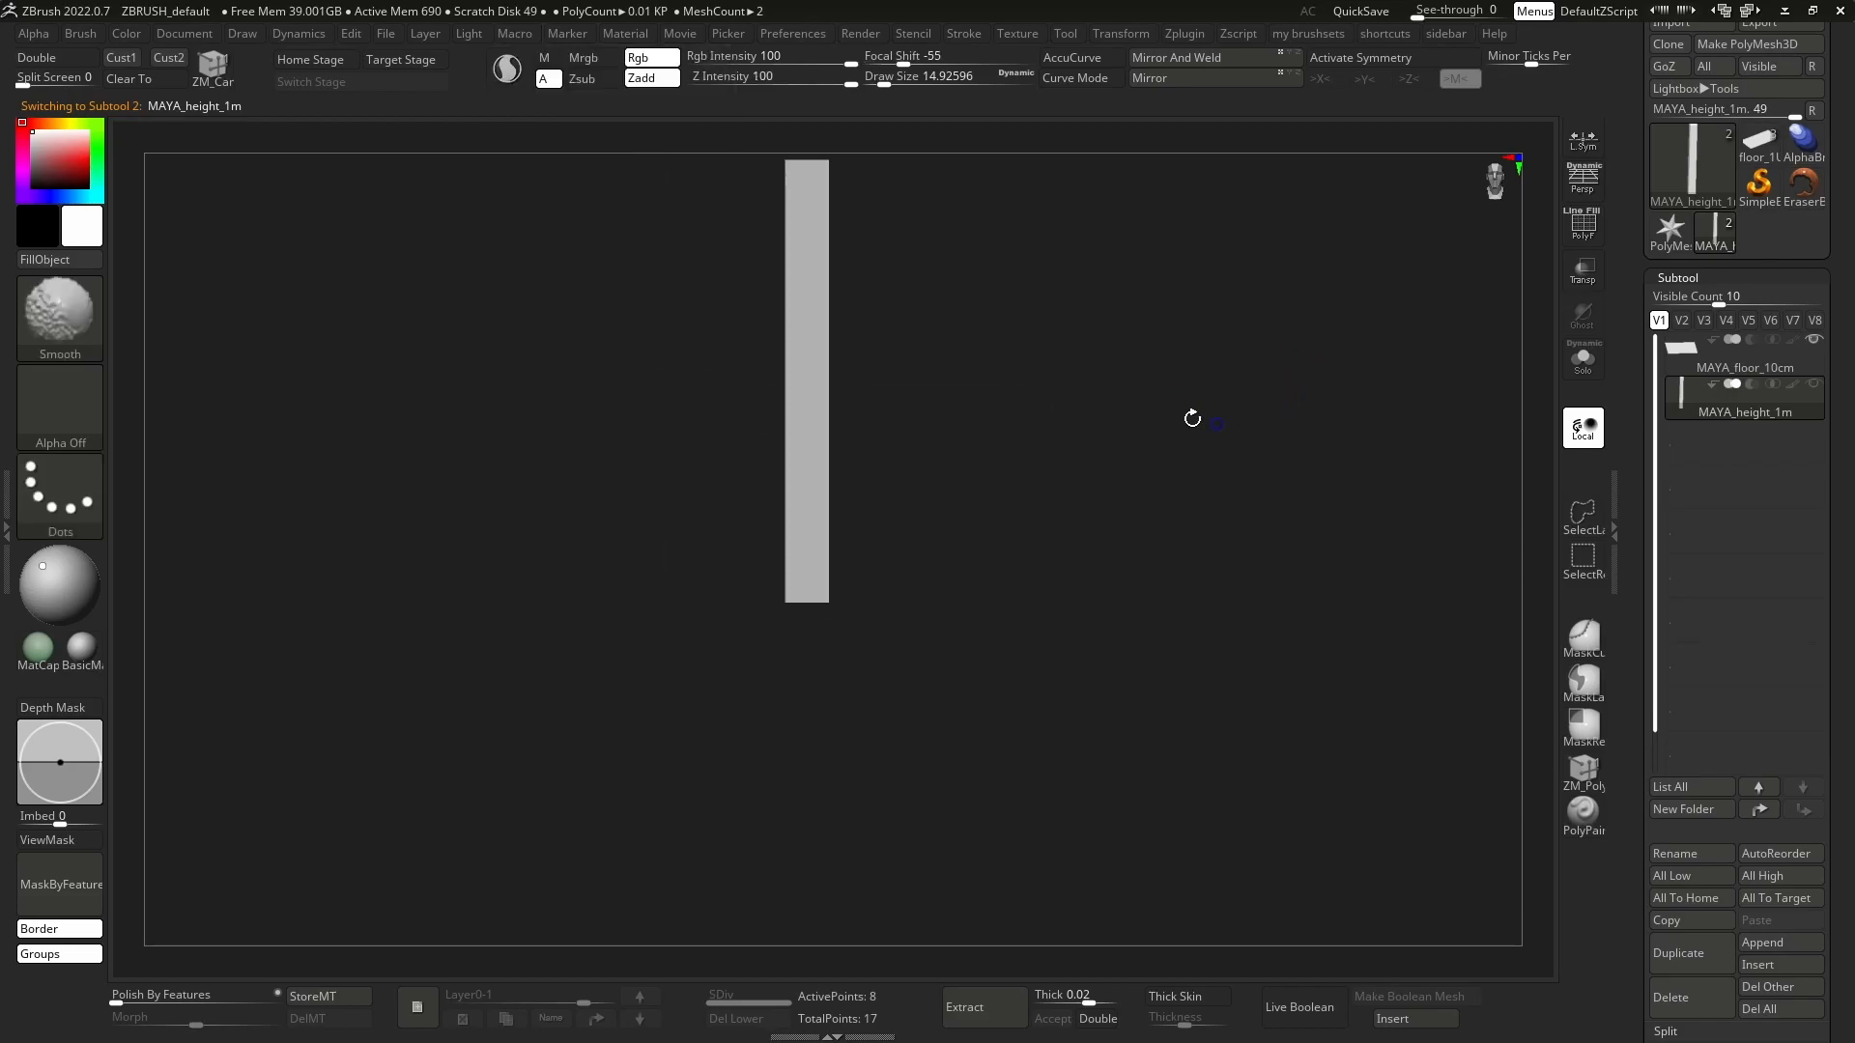
key(w)
alt+drag(1014, 346, 989, 501)
key(q)
drag(1386, 499, 1192, 560)
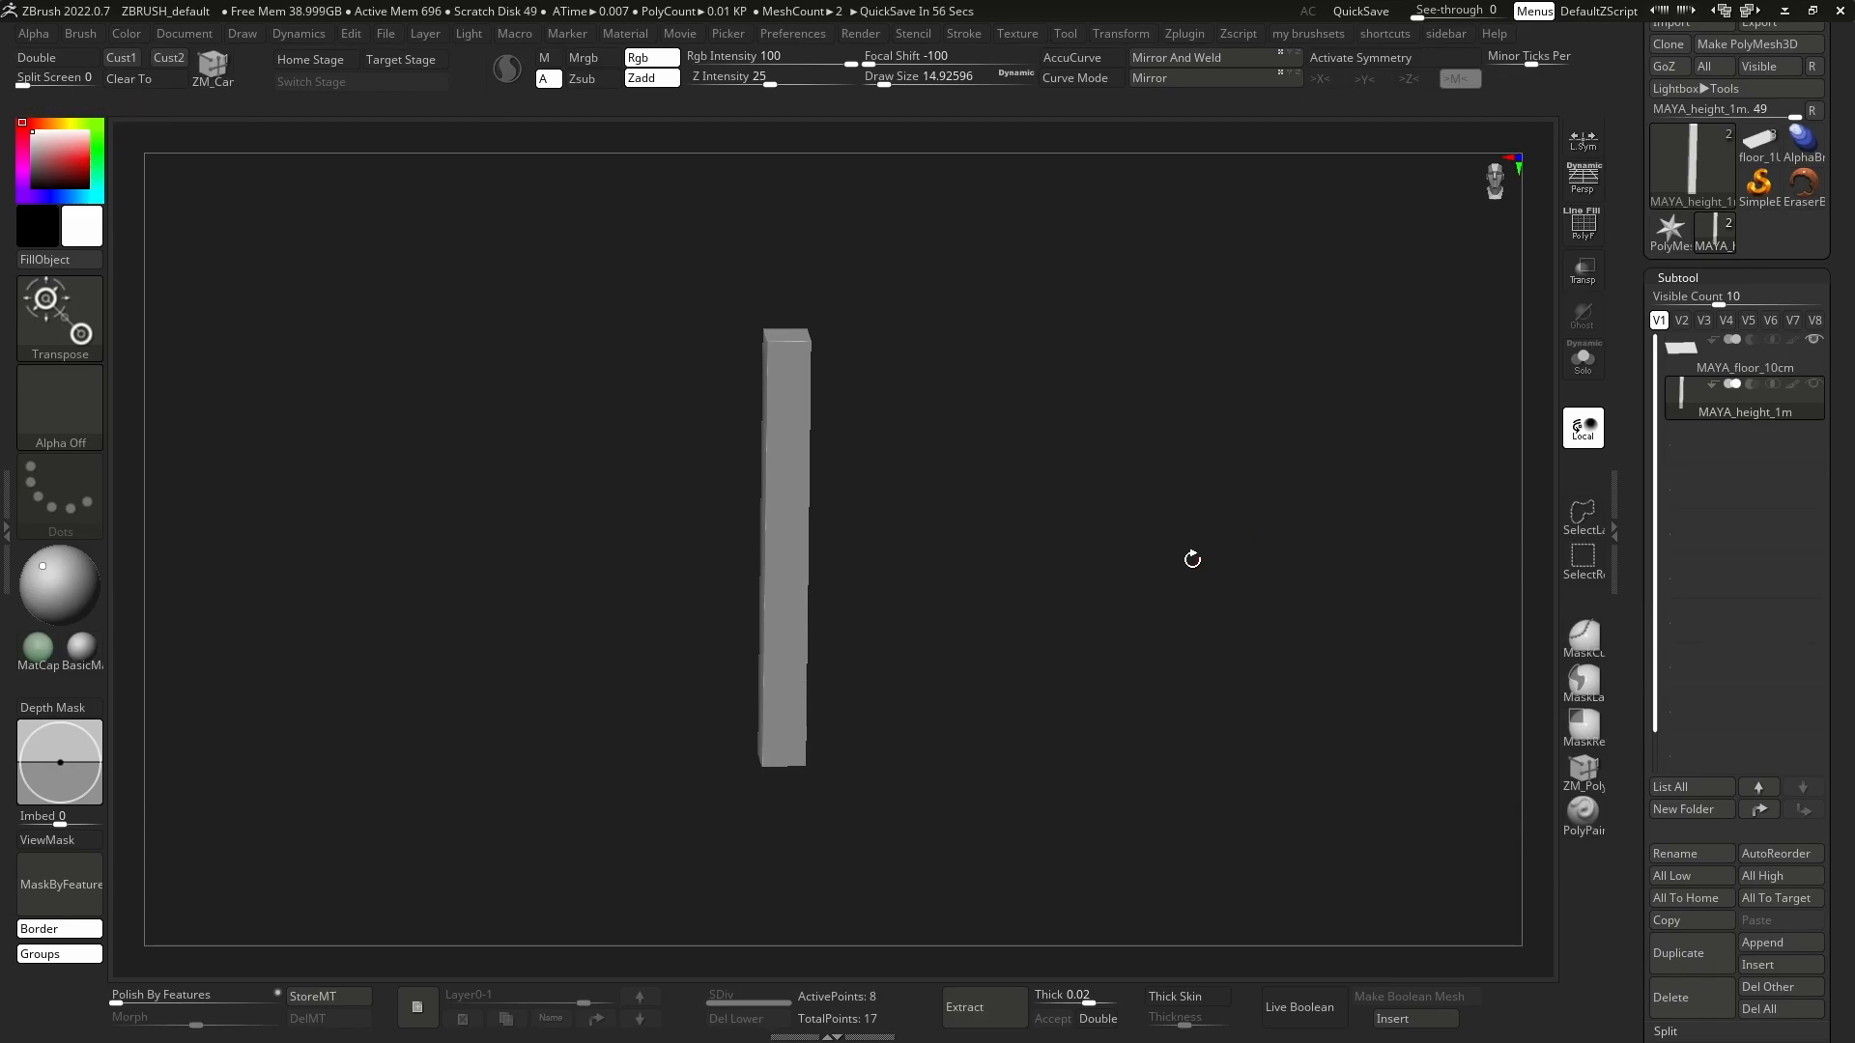
Set the export scale factor of the MAYA_height_1m subtool to 10.
scroll(1838, 435, down, 10)
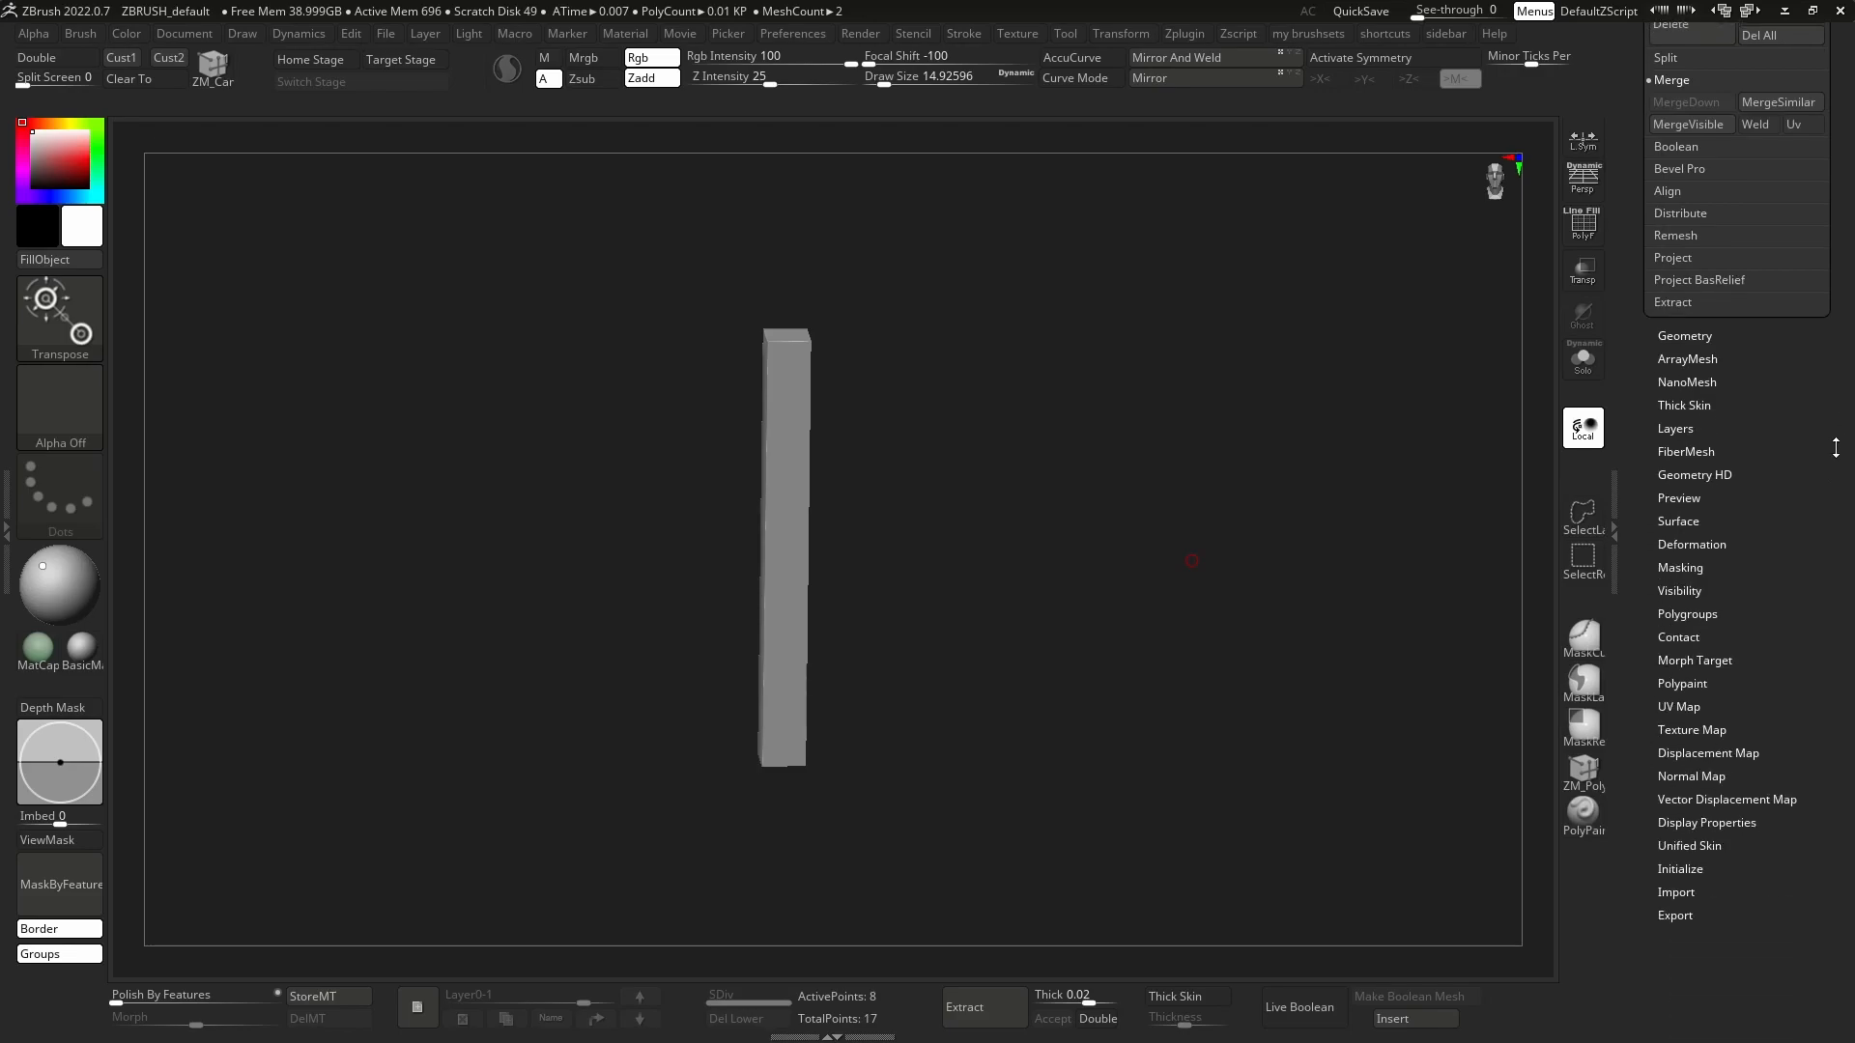
click(1676, 915)
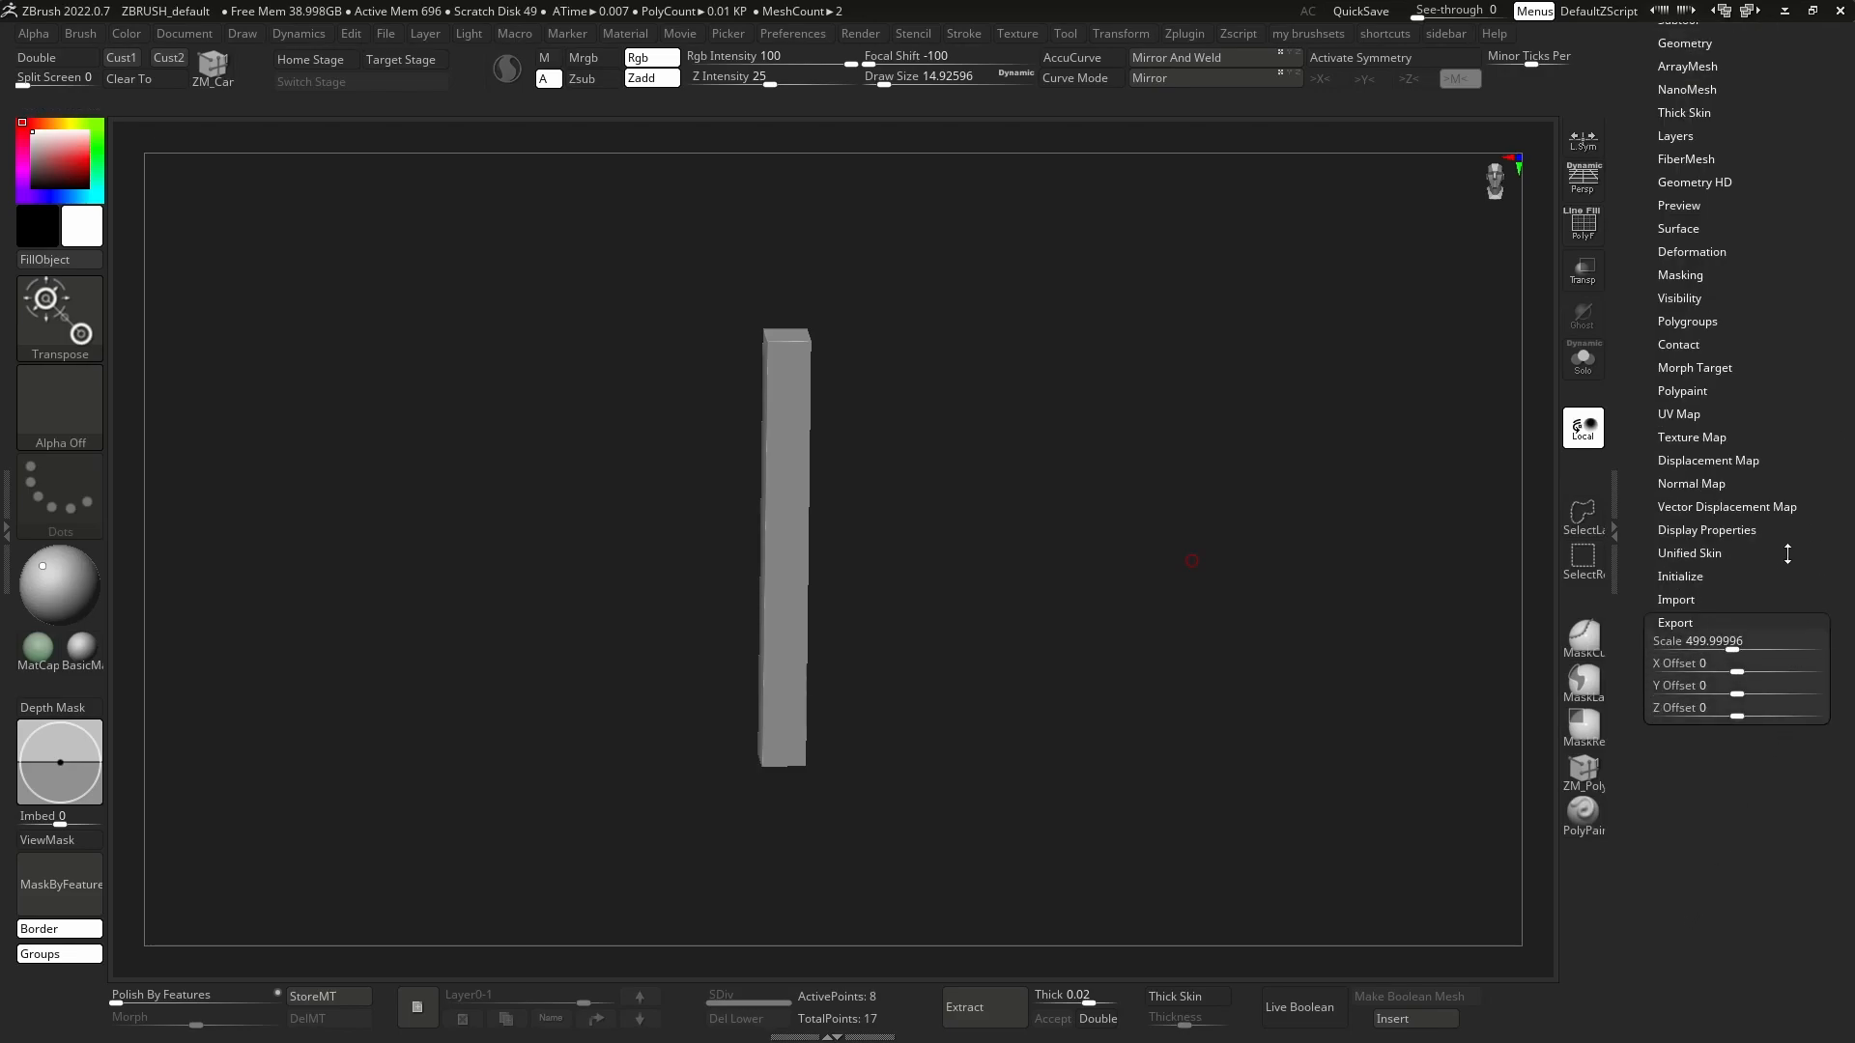
click(1742, 640)
text(10)
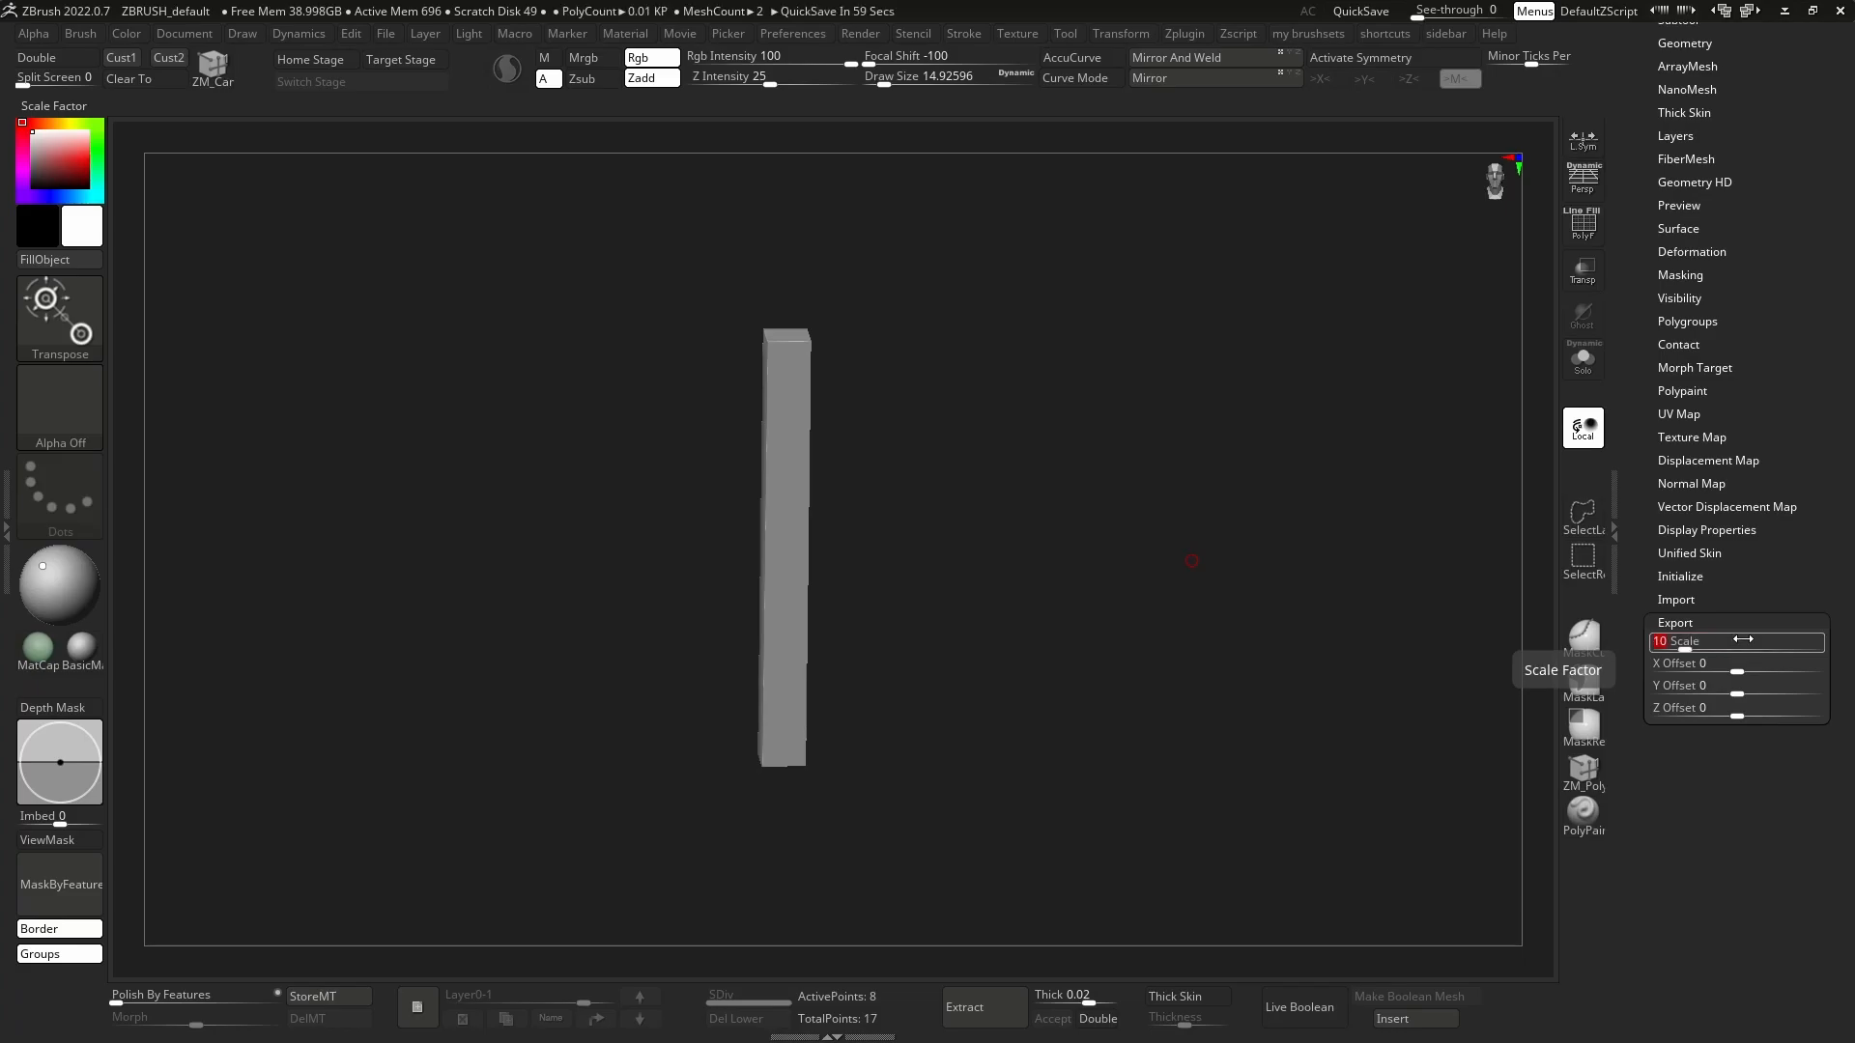
click(1686, 623)
drag(1797, 342, 1793, 707)
drag(1797, 558, 1795, 388)
click(1693, 801)
click(1688, 801)
click(1682, 821)
drag(1774, 761, 1774, 699)
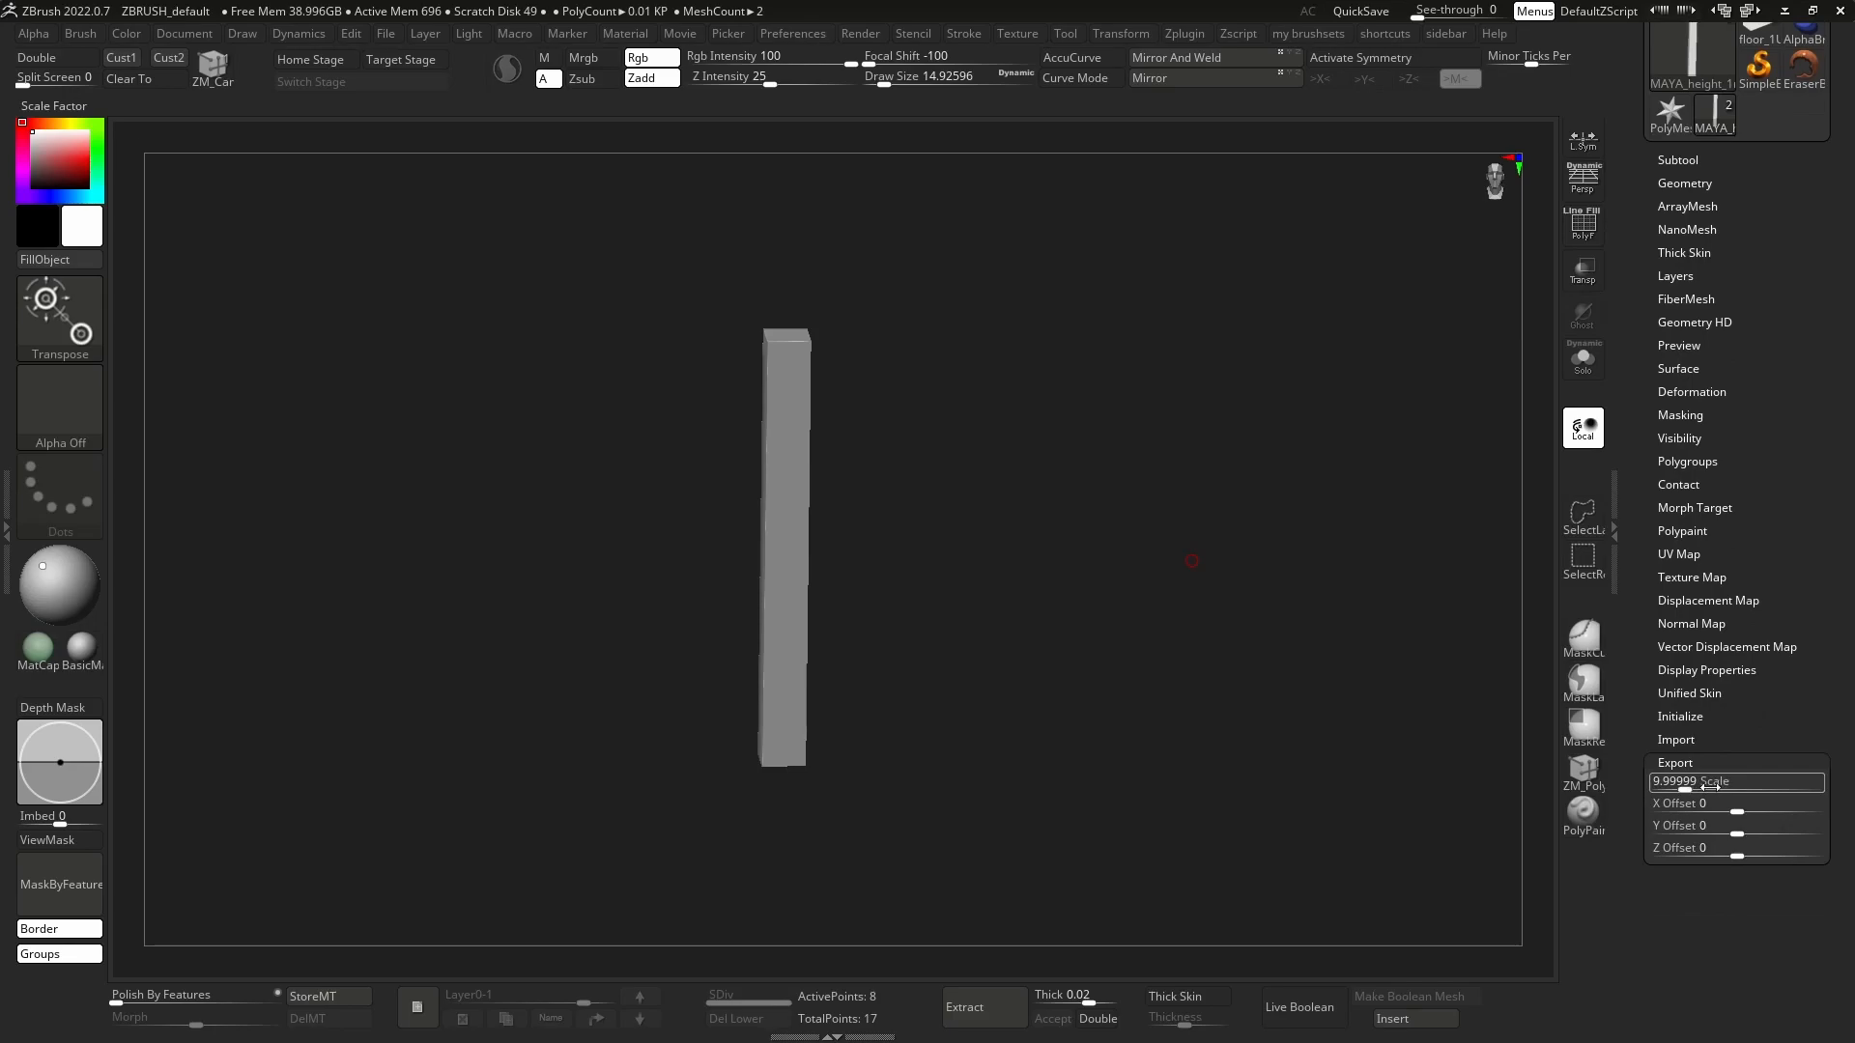
Hide the export settings, show the subtool list again and look over the height column.
click(1682, 763)
drag(1806, 499, 1783, 577)
click(1690, 382)
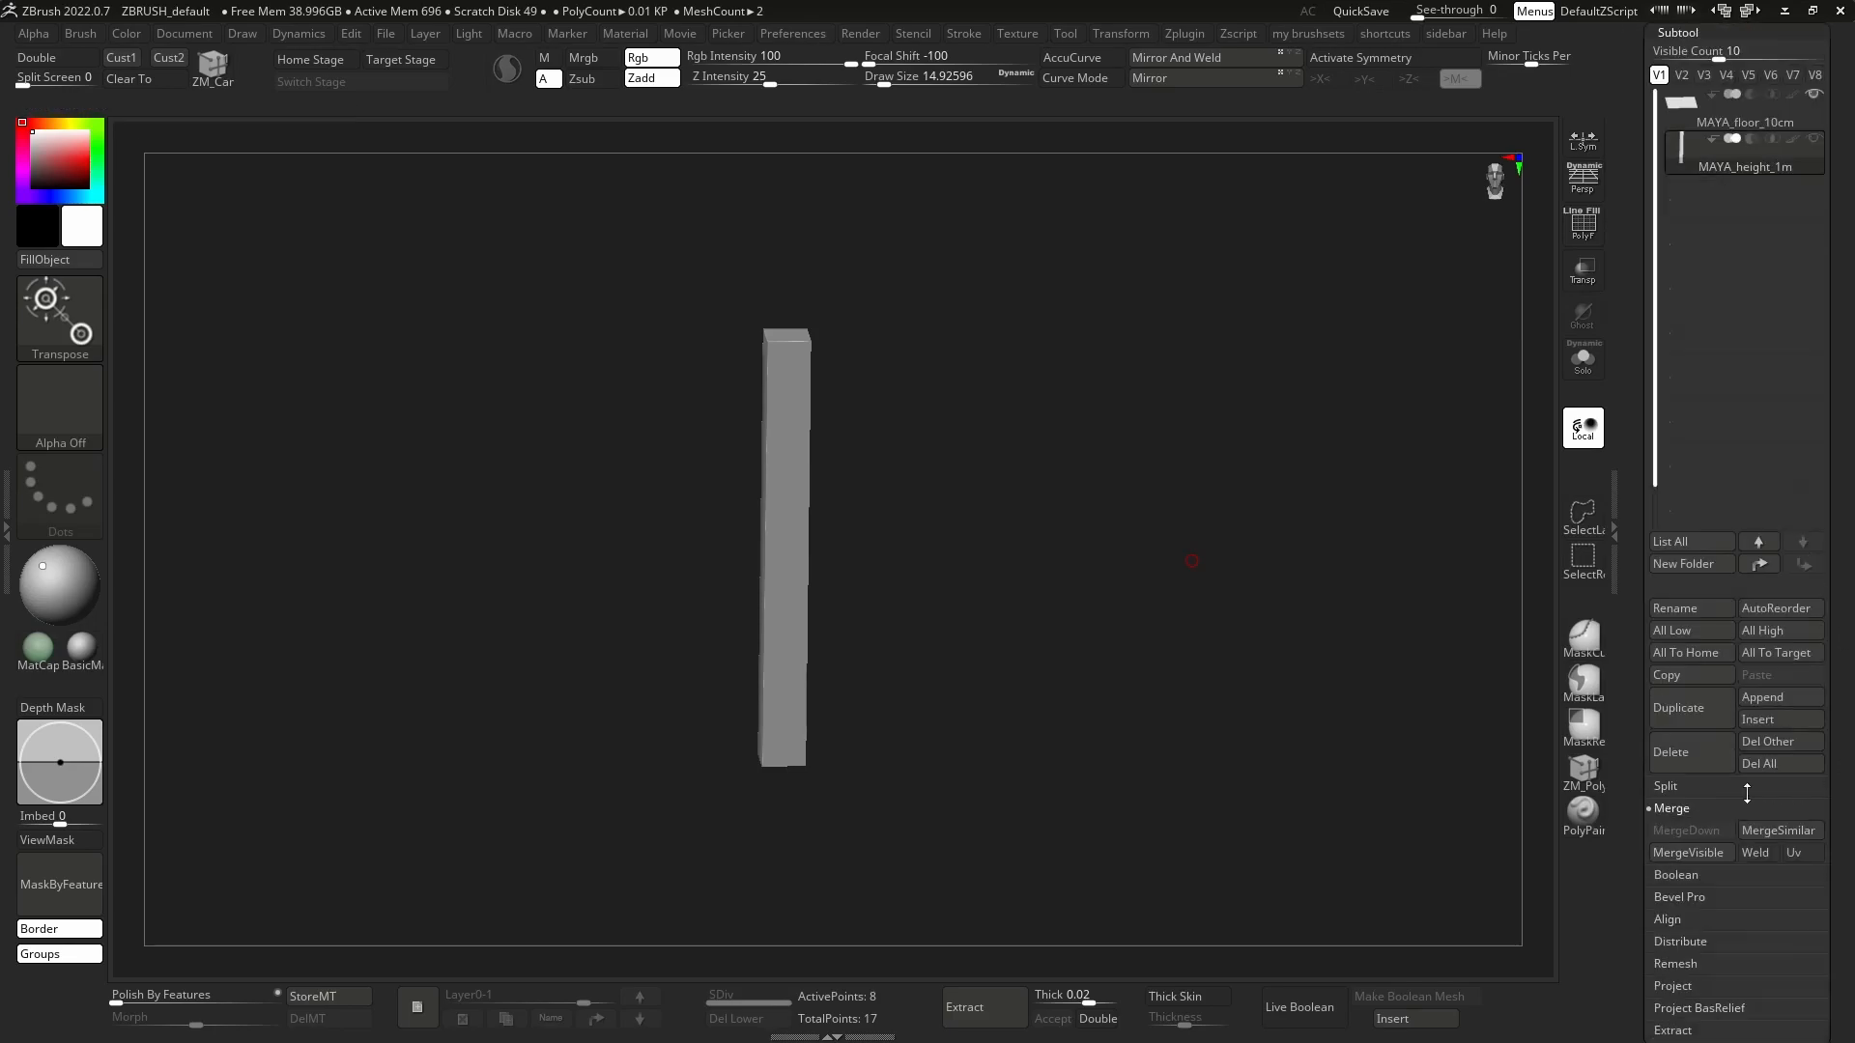
mouse_move(1126, 488)
shift+mouse_down()
mouse_move(1152, 509)
mouse_move(1047, 513)
mouse_move(1055, 484)
mouse_move(1050, 566)
shift+mouse_up()
key(w)
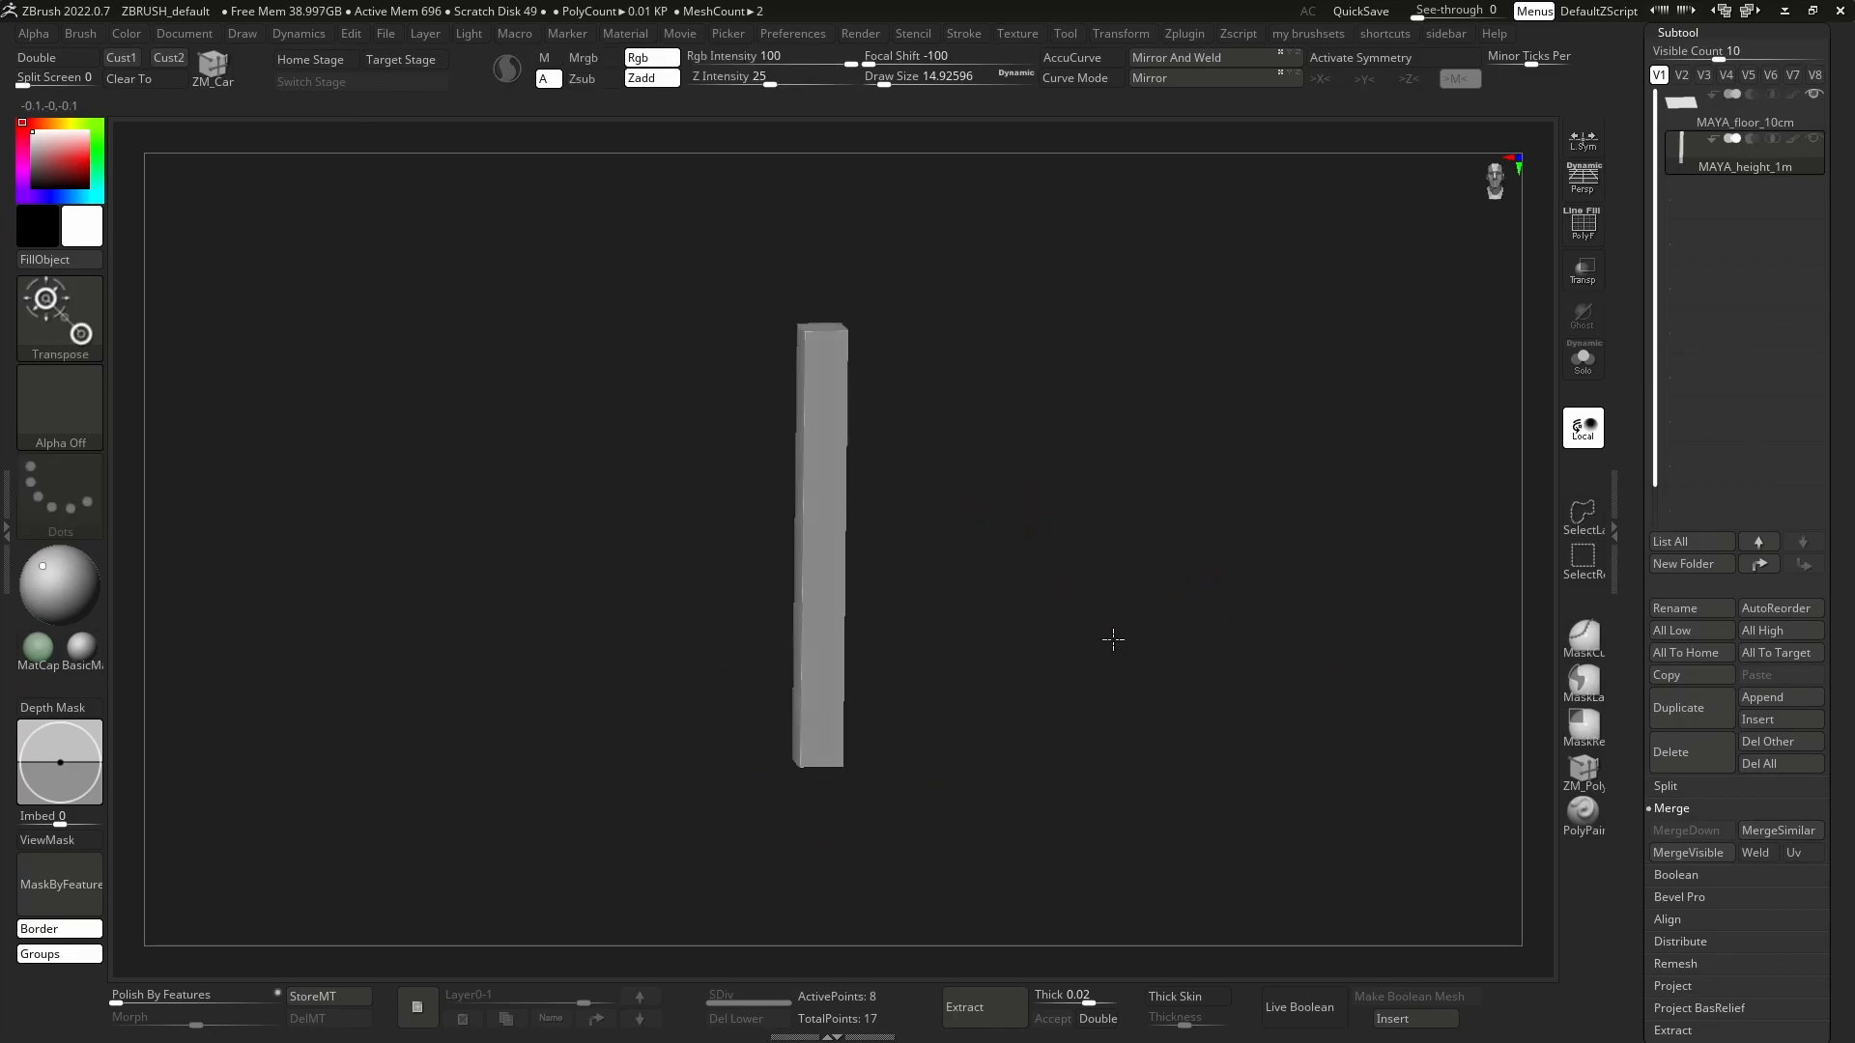
drag(1105, 633, 1143, 647)
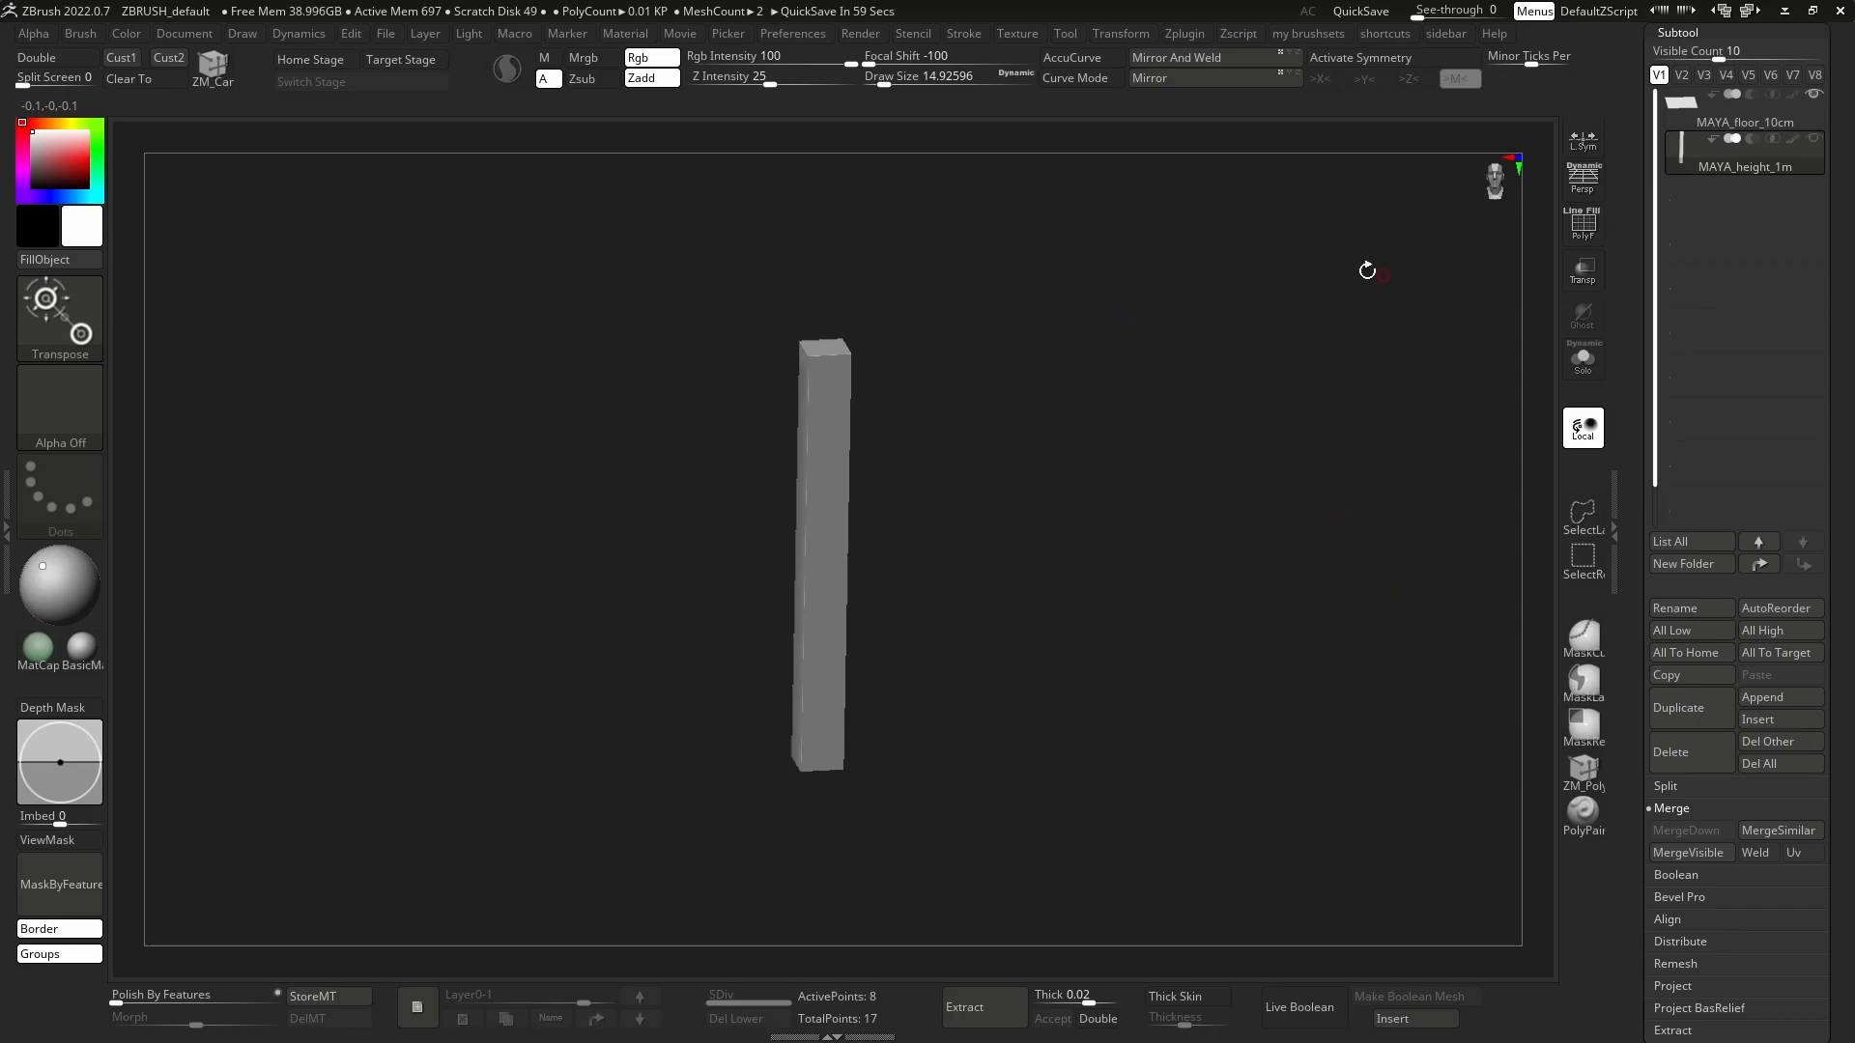
drag(1835, 386, 1835, 561)
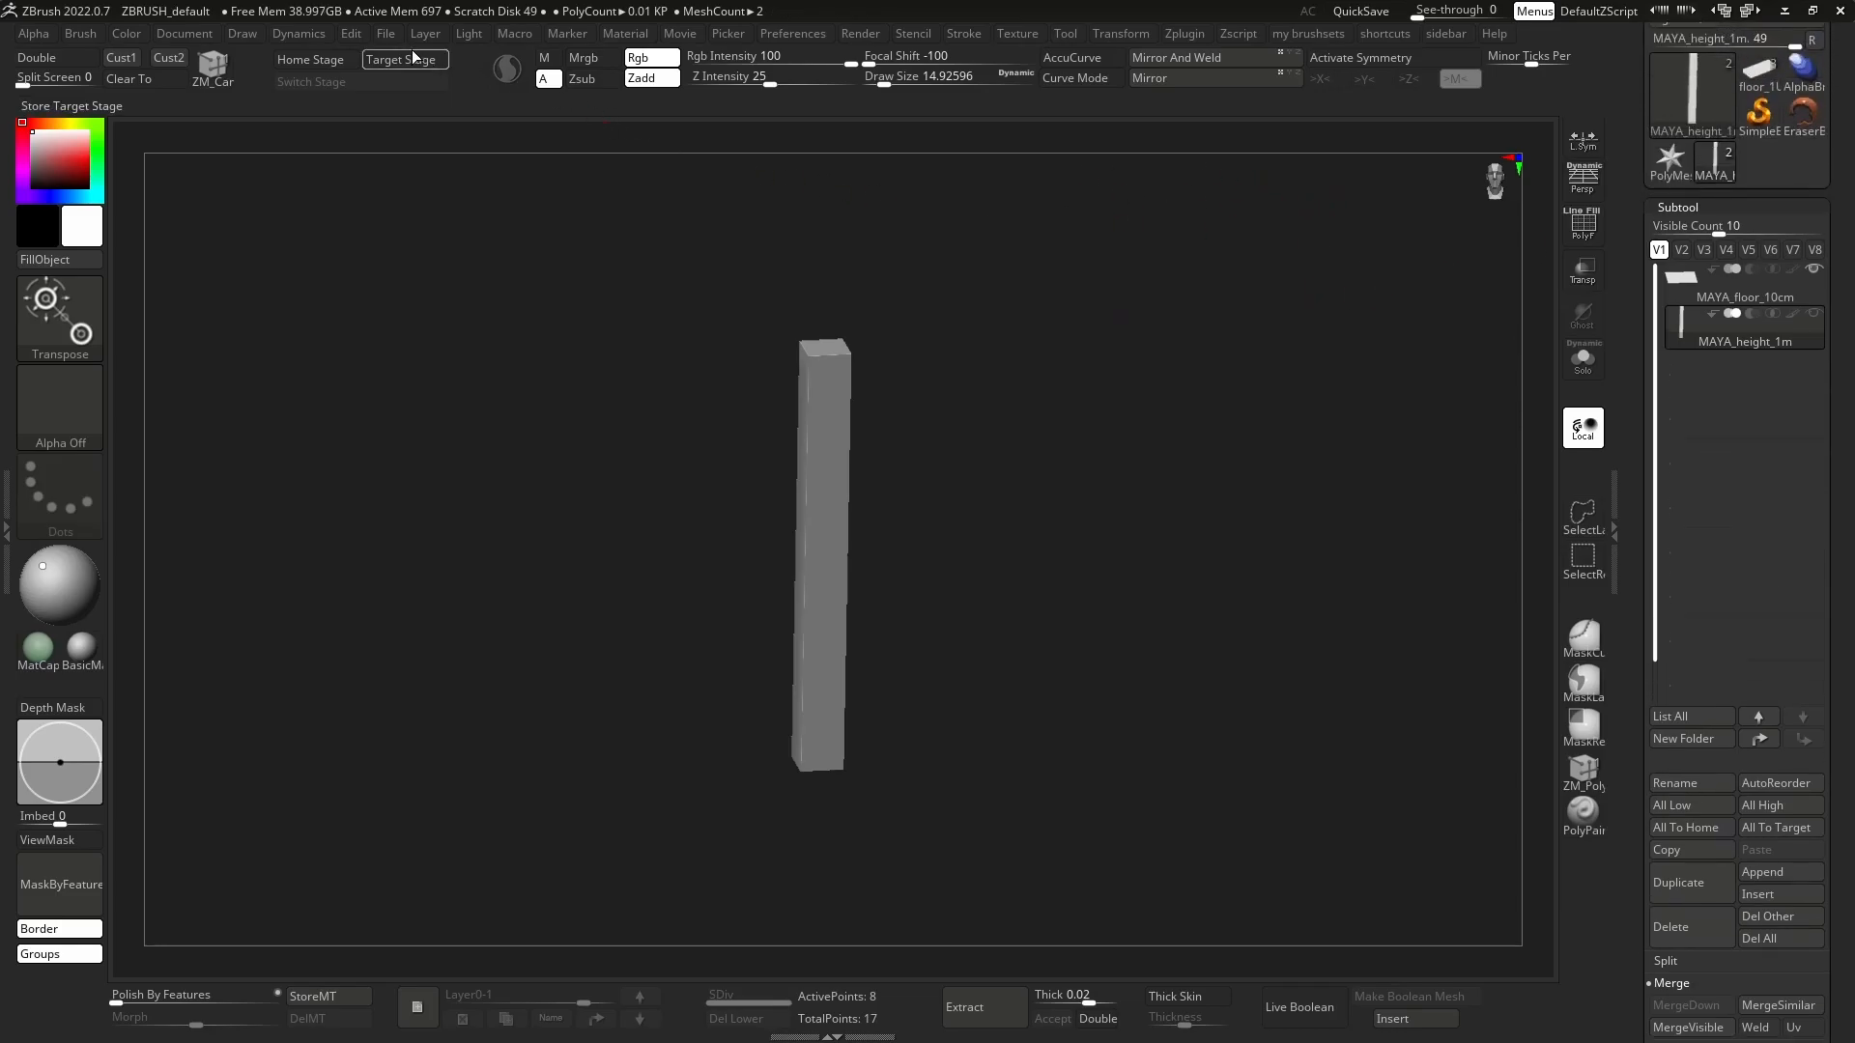
Reset the list of recently used tools to clear out the leftover imports.
click(386, 33)
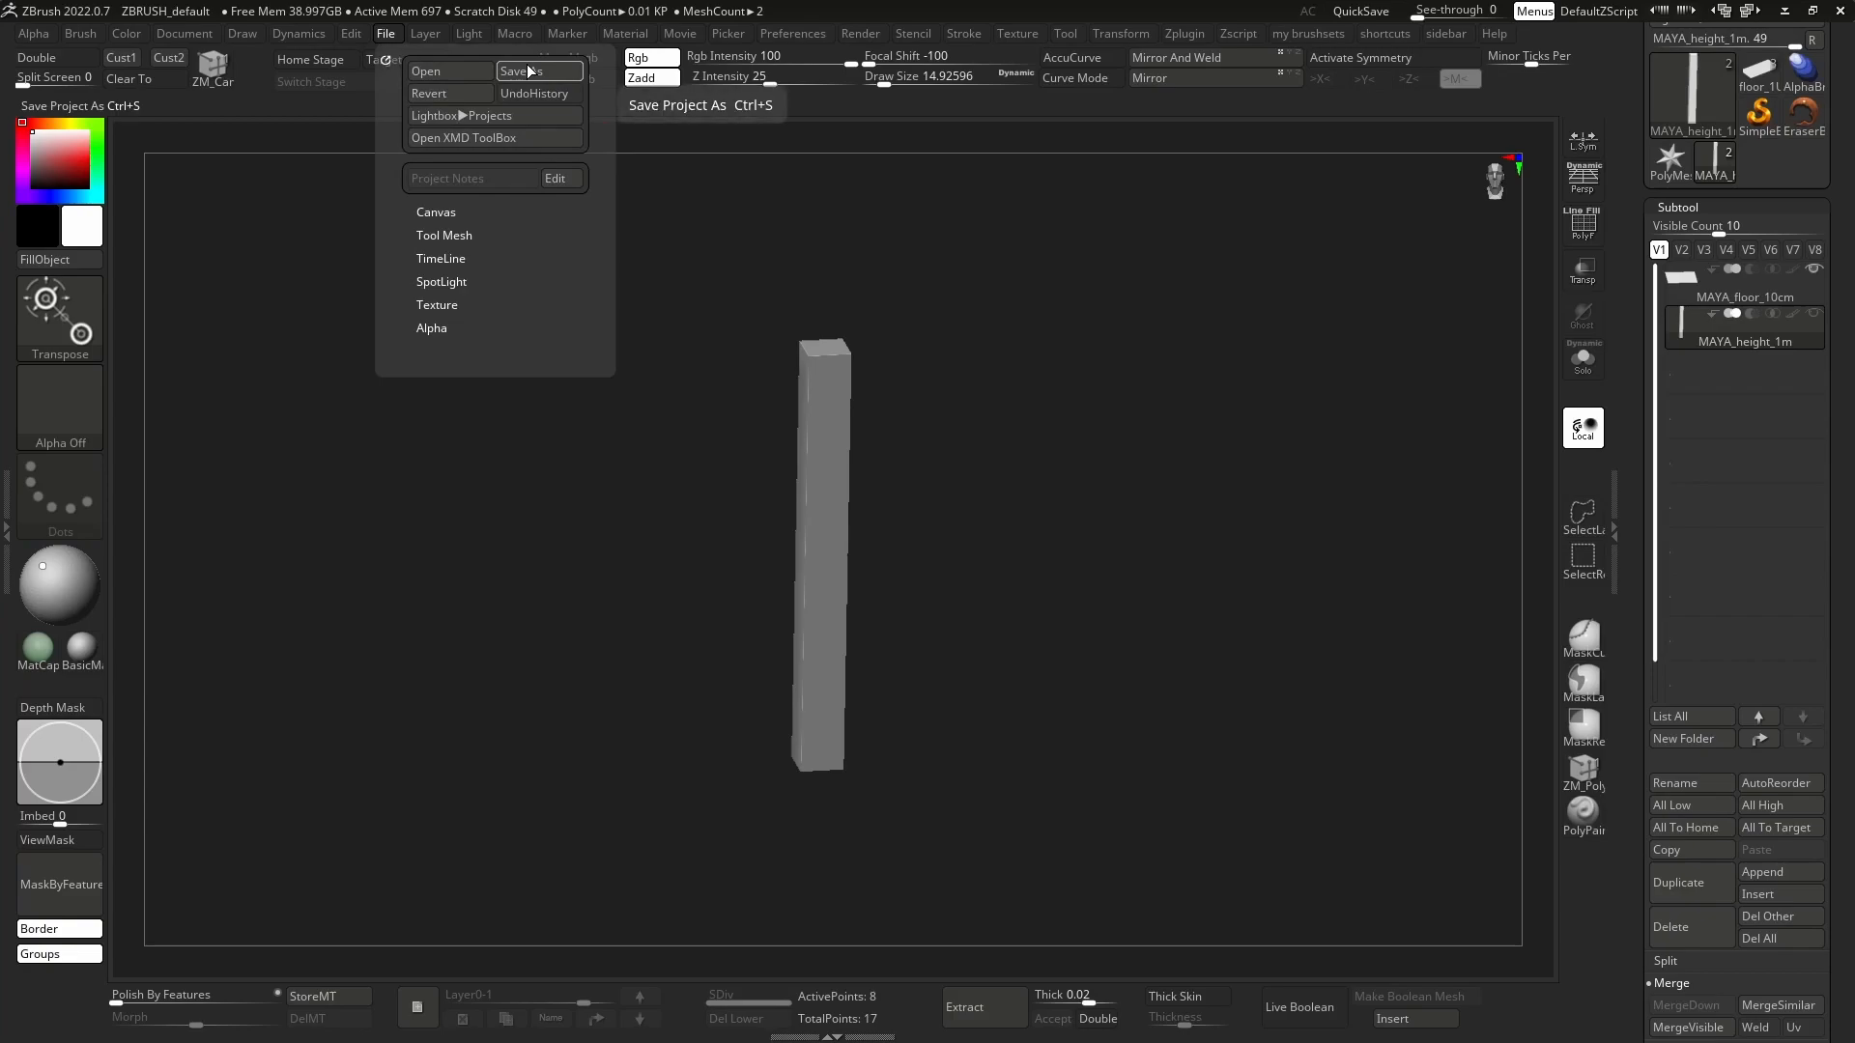
scroll(1840, 229, up, 3)
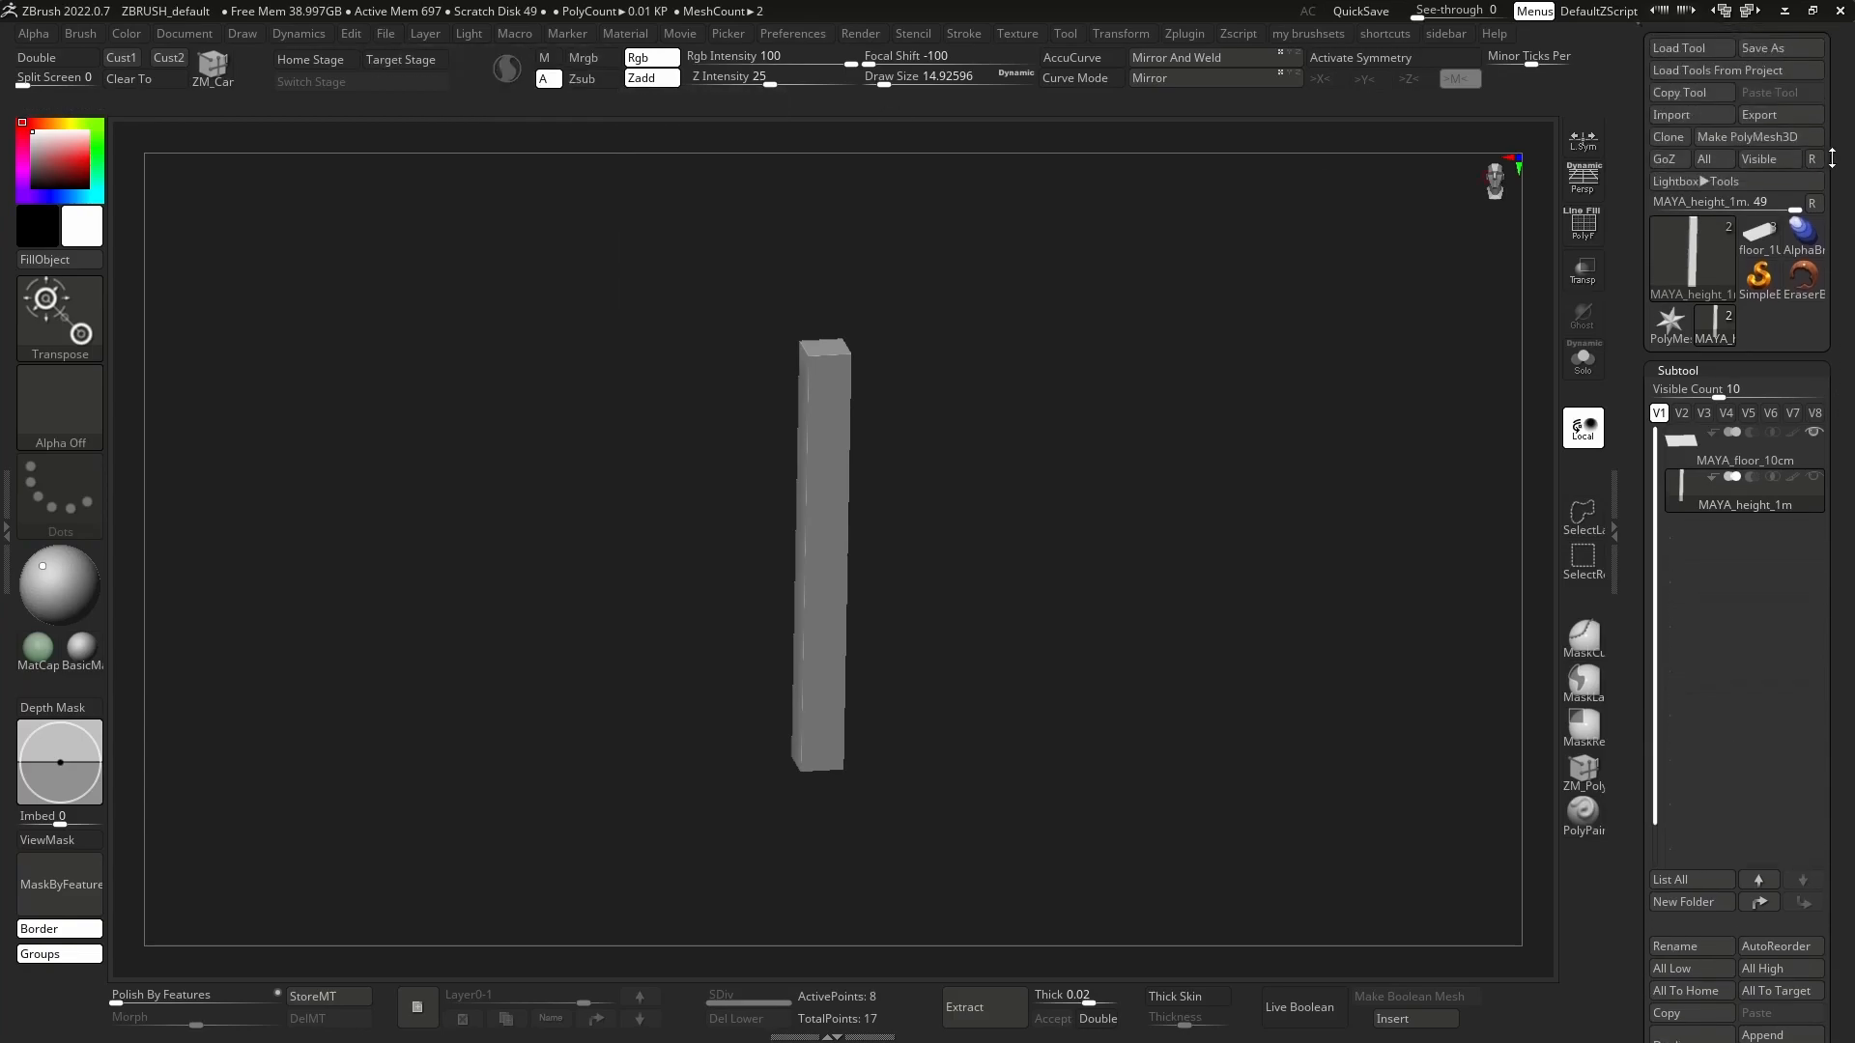
click(1814, 204)
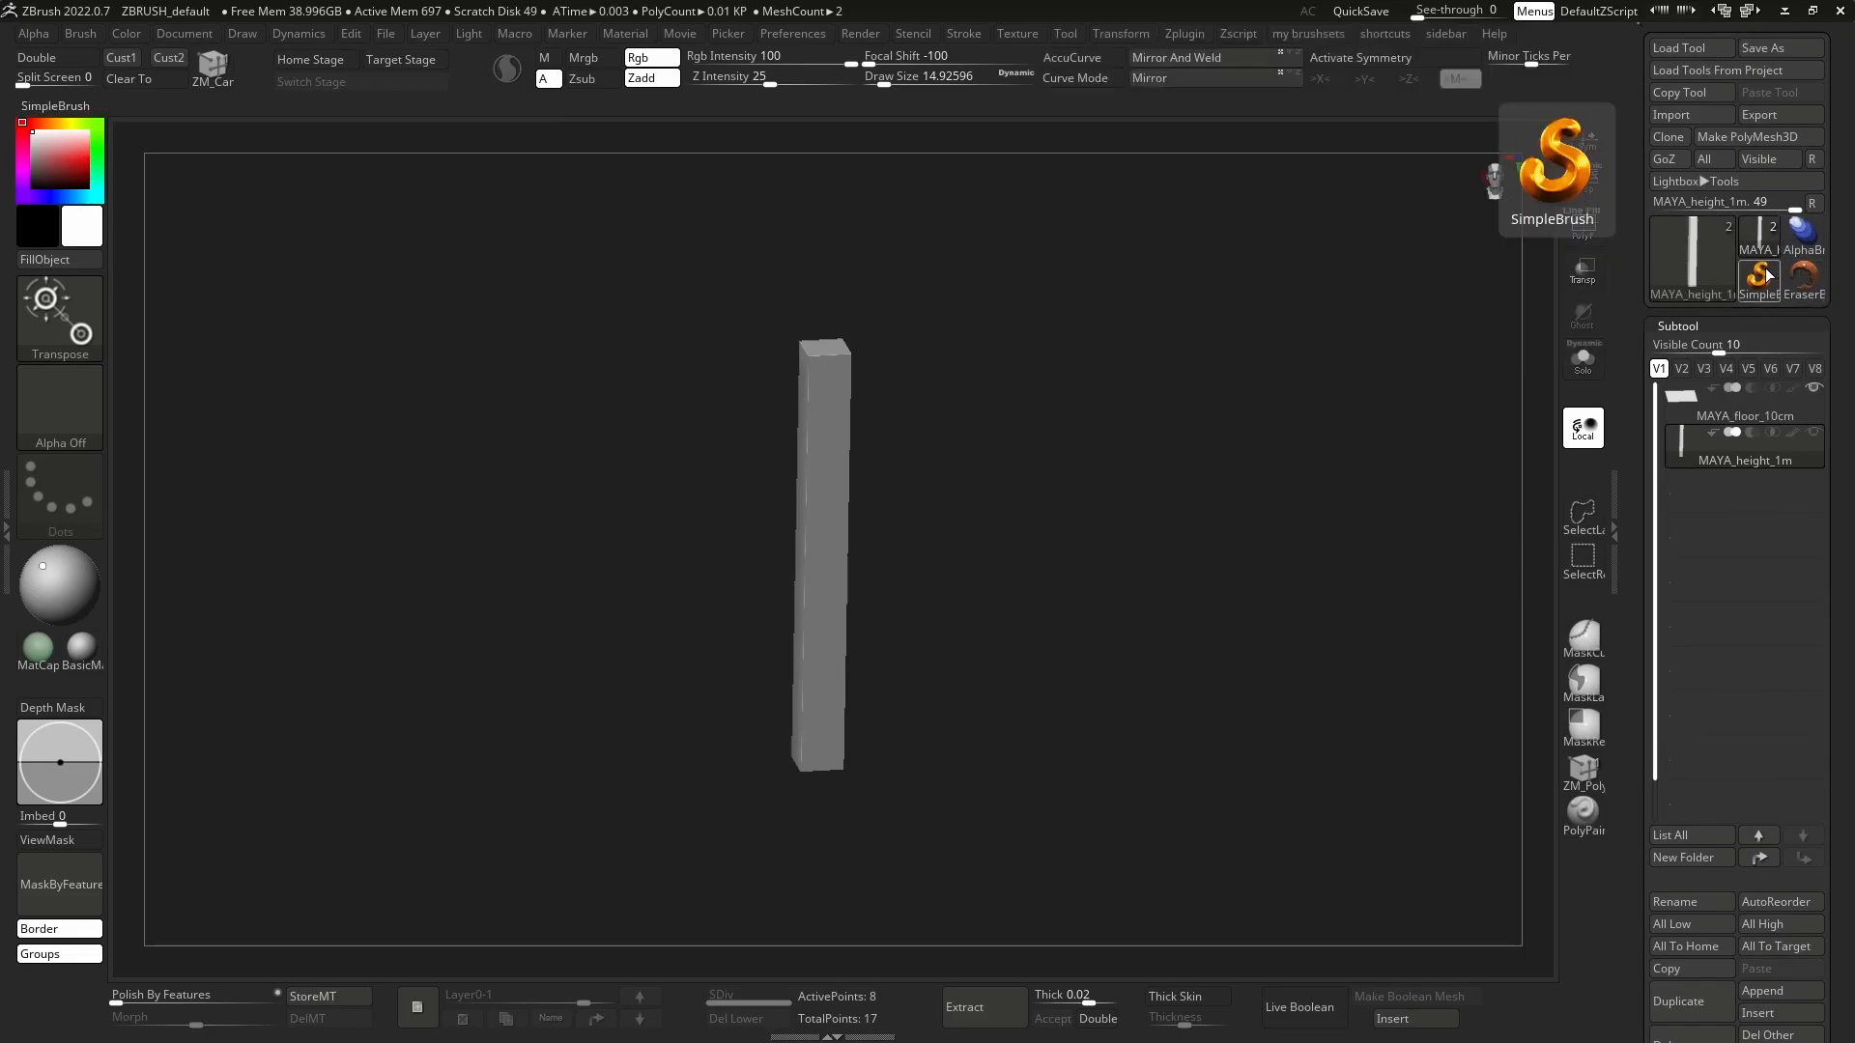
Check the saved project files in LightBox and open the startup preferences.
click(389, 34)
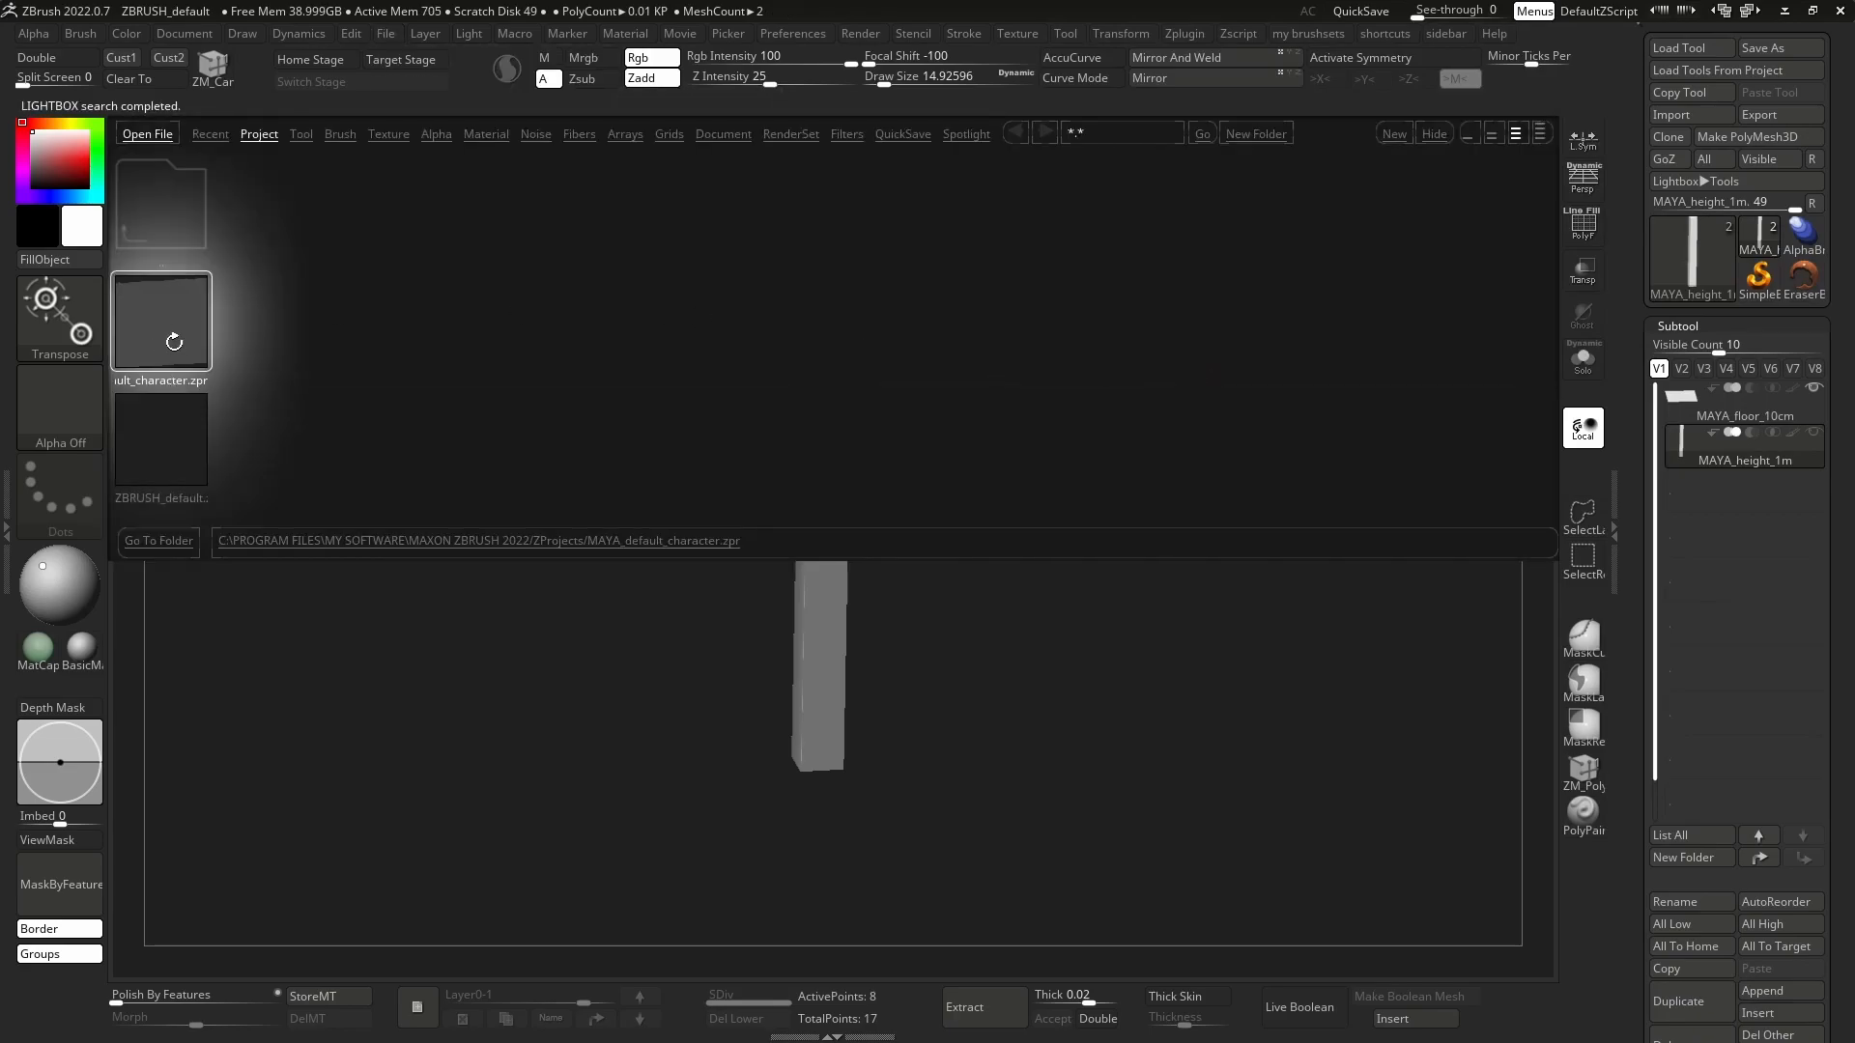
click(1429, 133)
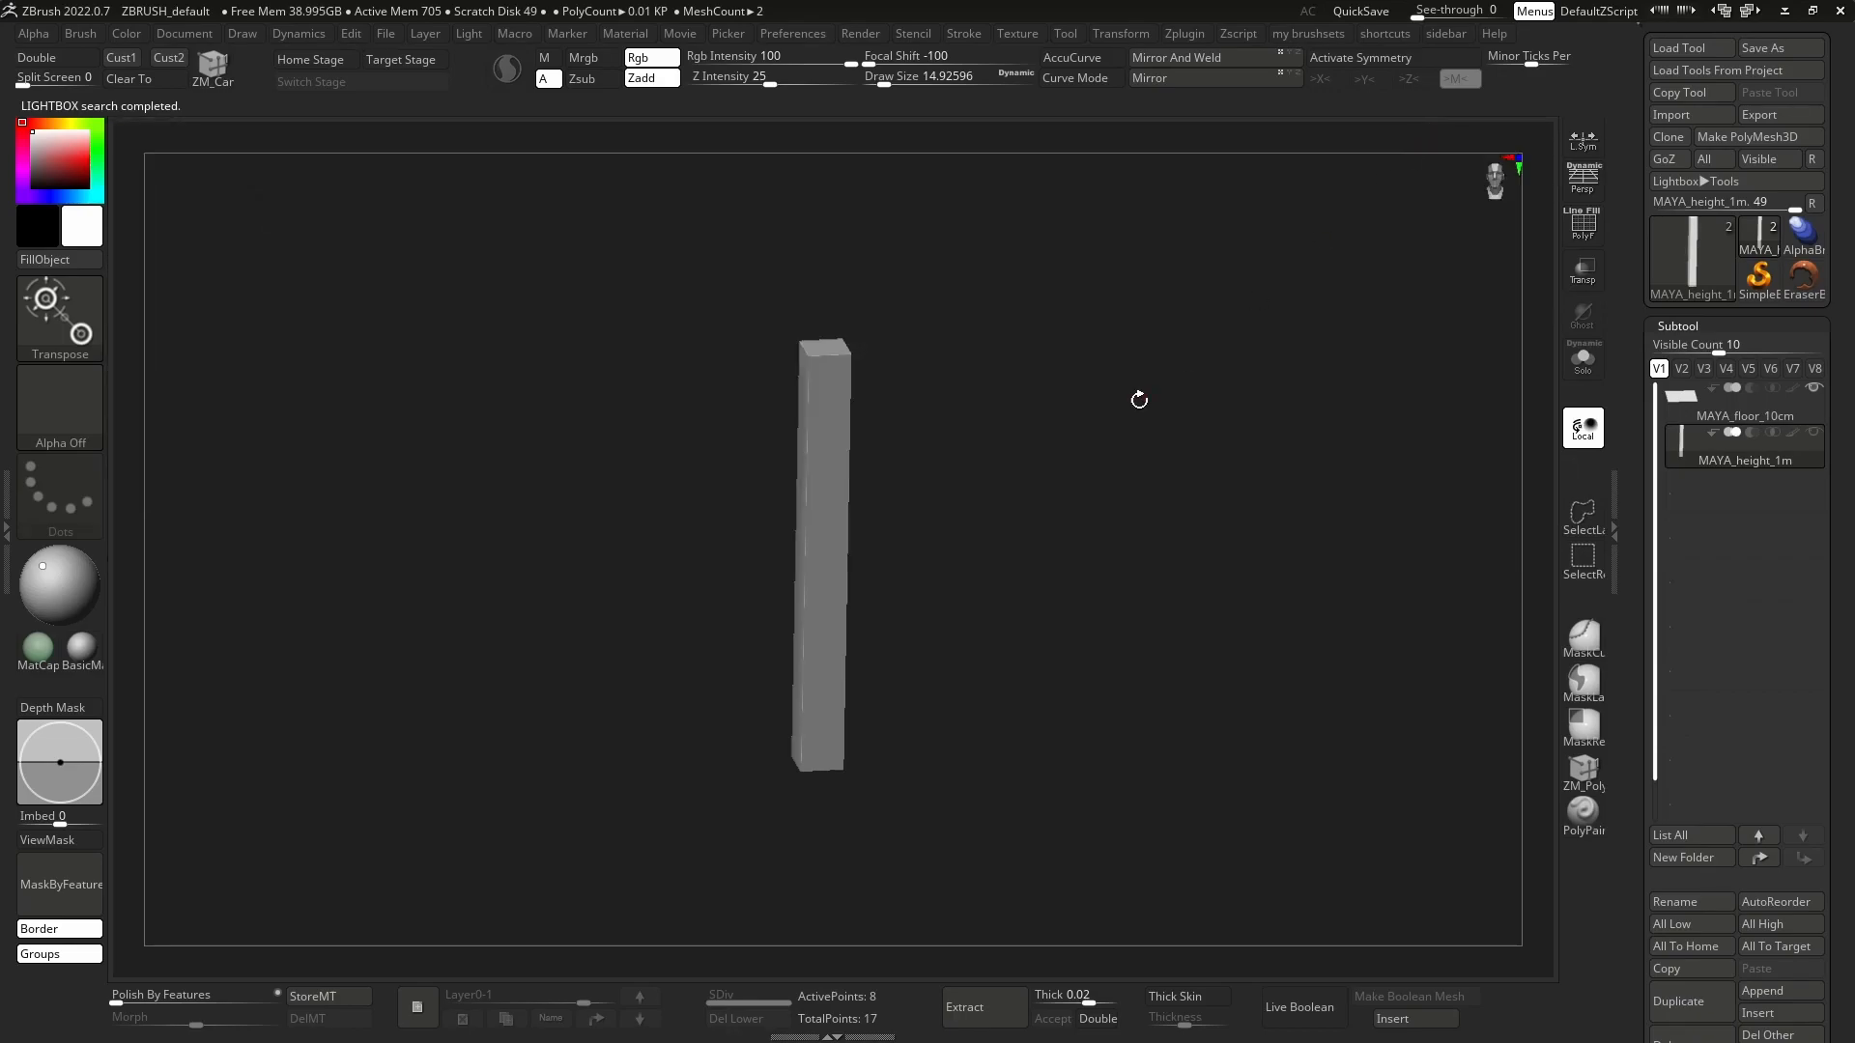
click(792, 33)
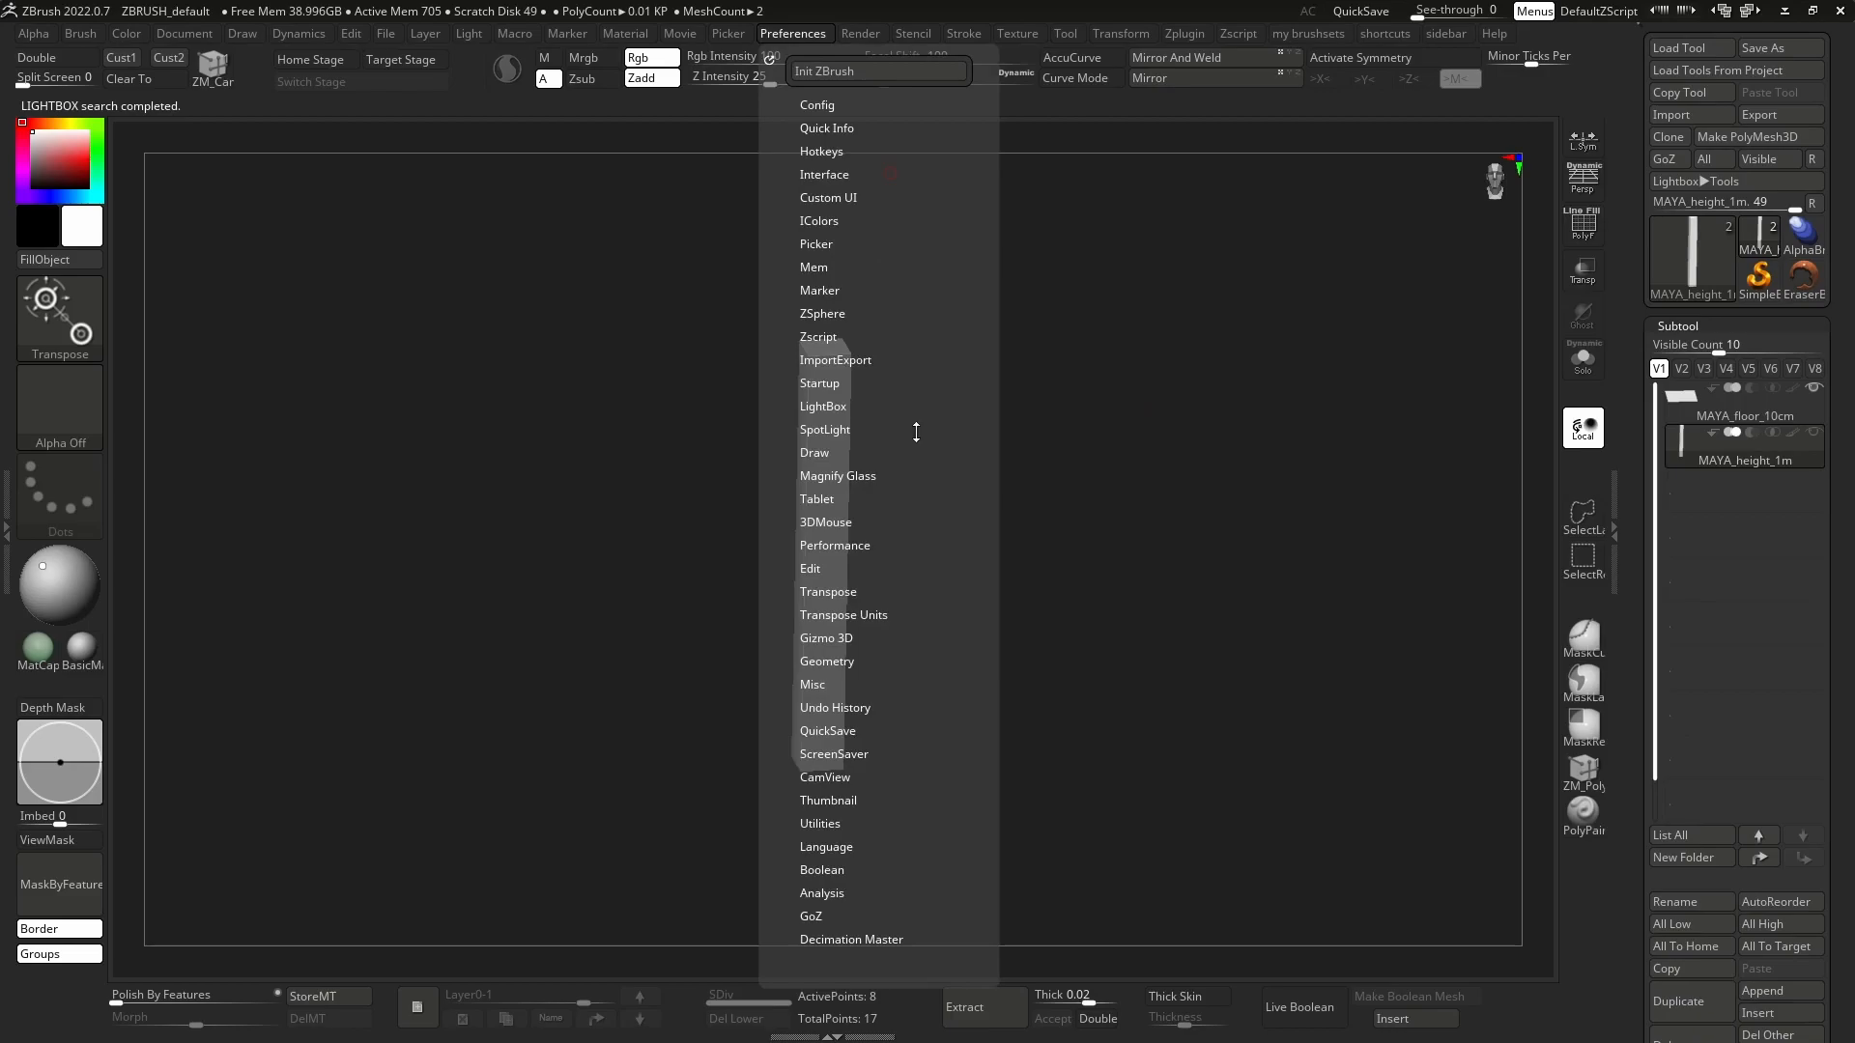
scroll(923, 422, down, 1)
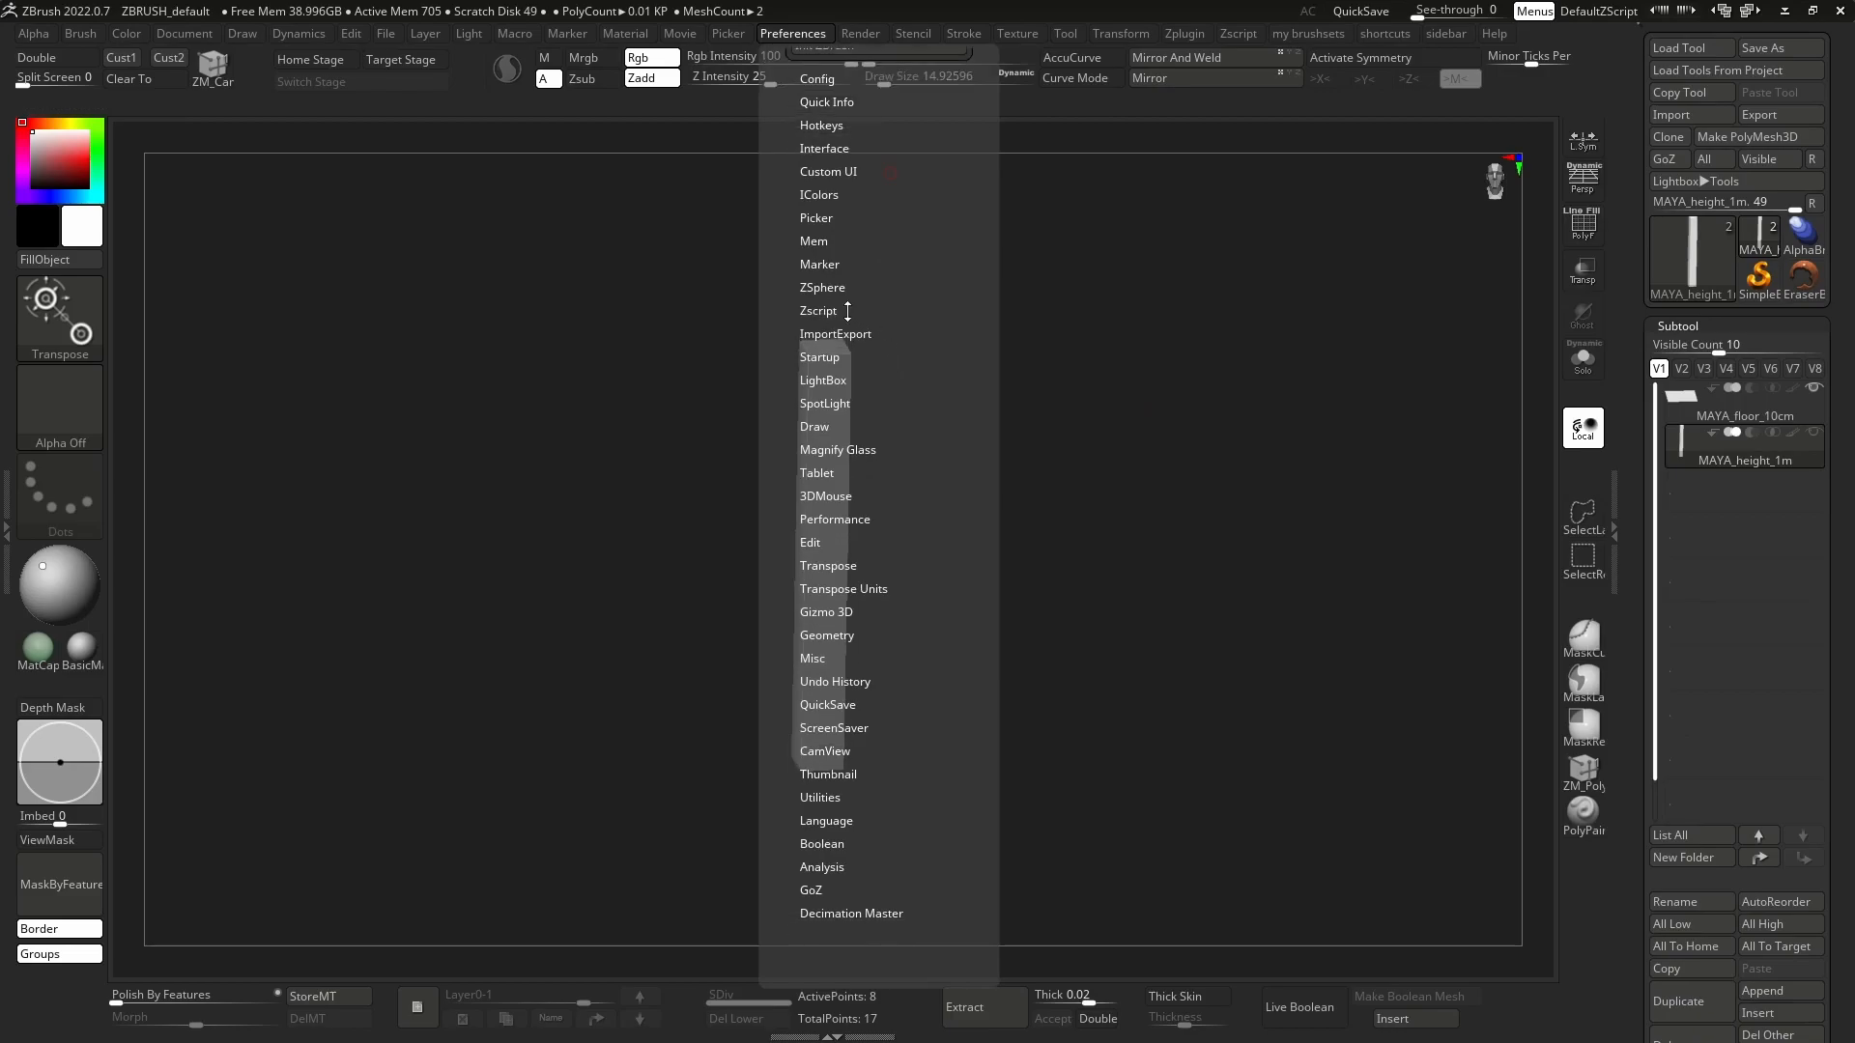
click(827, 357)
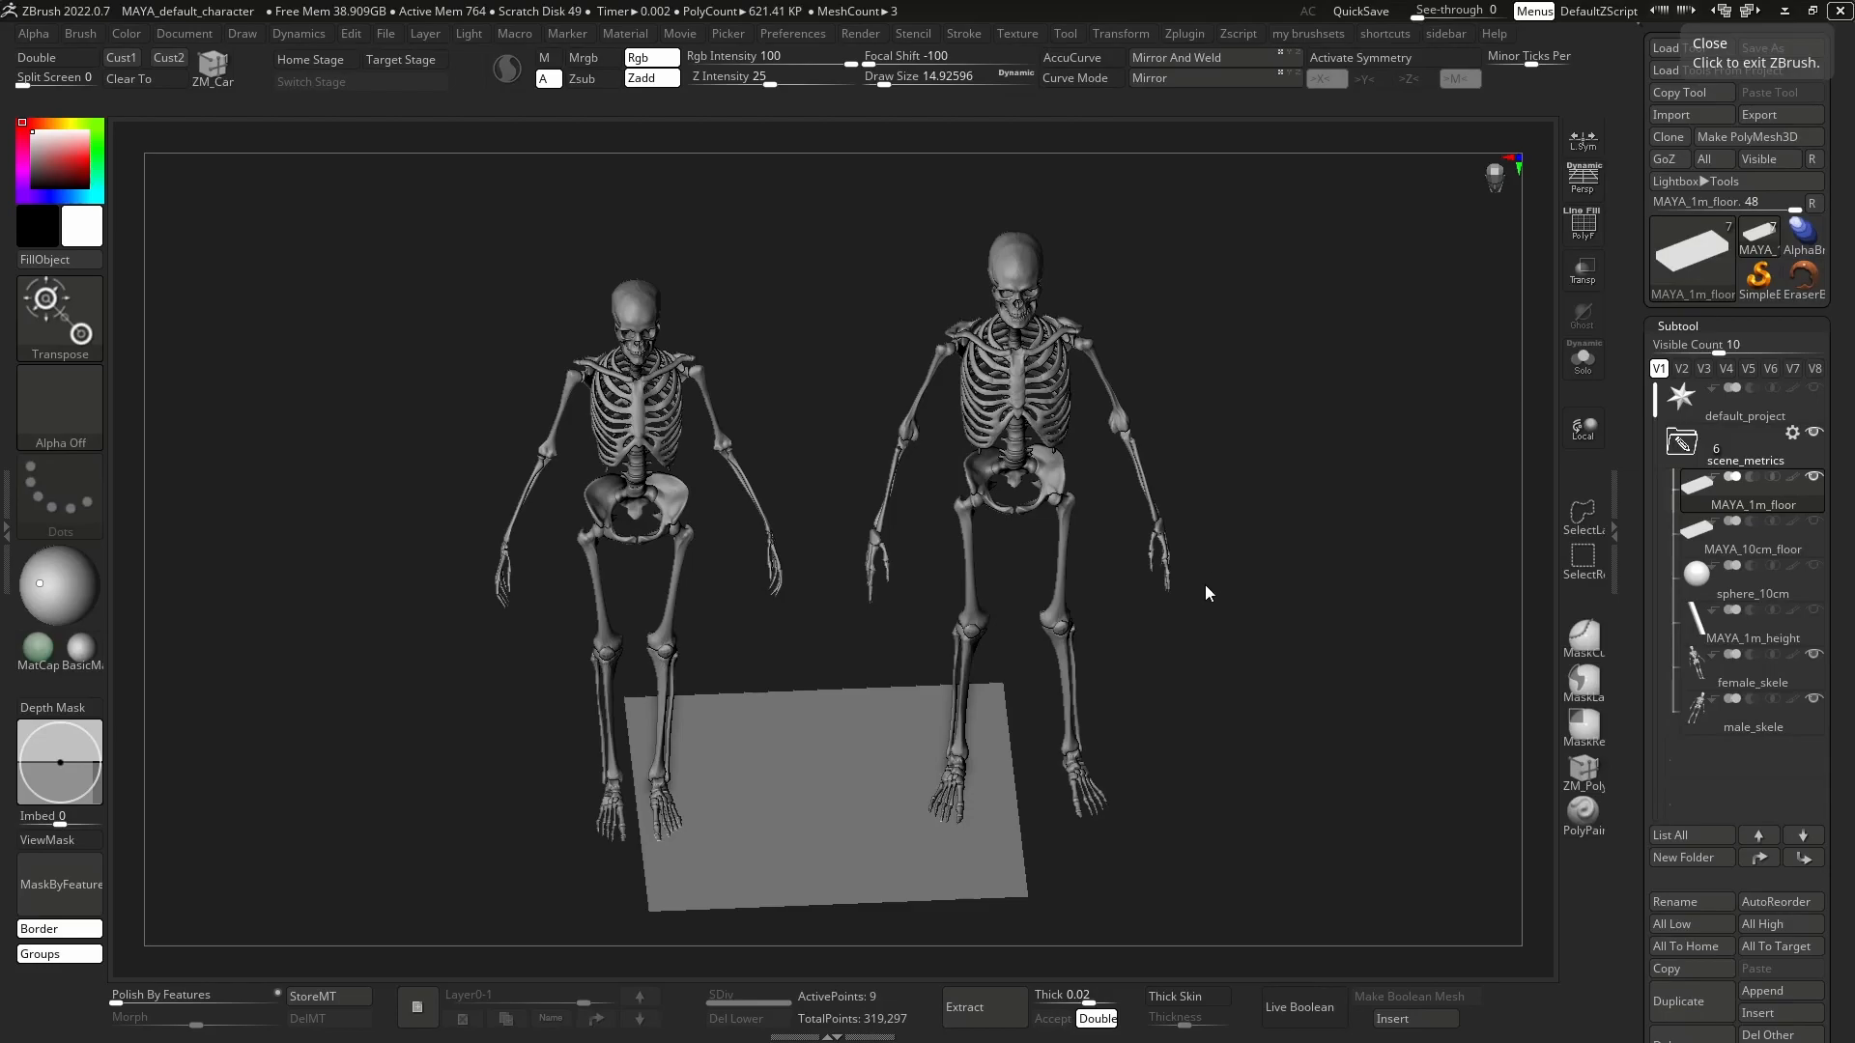
Examine the male and female skeletons and the scene_metrics subtools in the MAYA_default_character project.
mouse_move(1147, 571)
shift+mouse_down()
mouse_move(1126, 476)
mouse_move(1147, 568)
mouse_move(1104, 576)
mouse_move(1109, 592)
mouse_move(1105, 571)
mouse_move(1136, 562)
shift+mouse_up()
key(q)
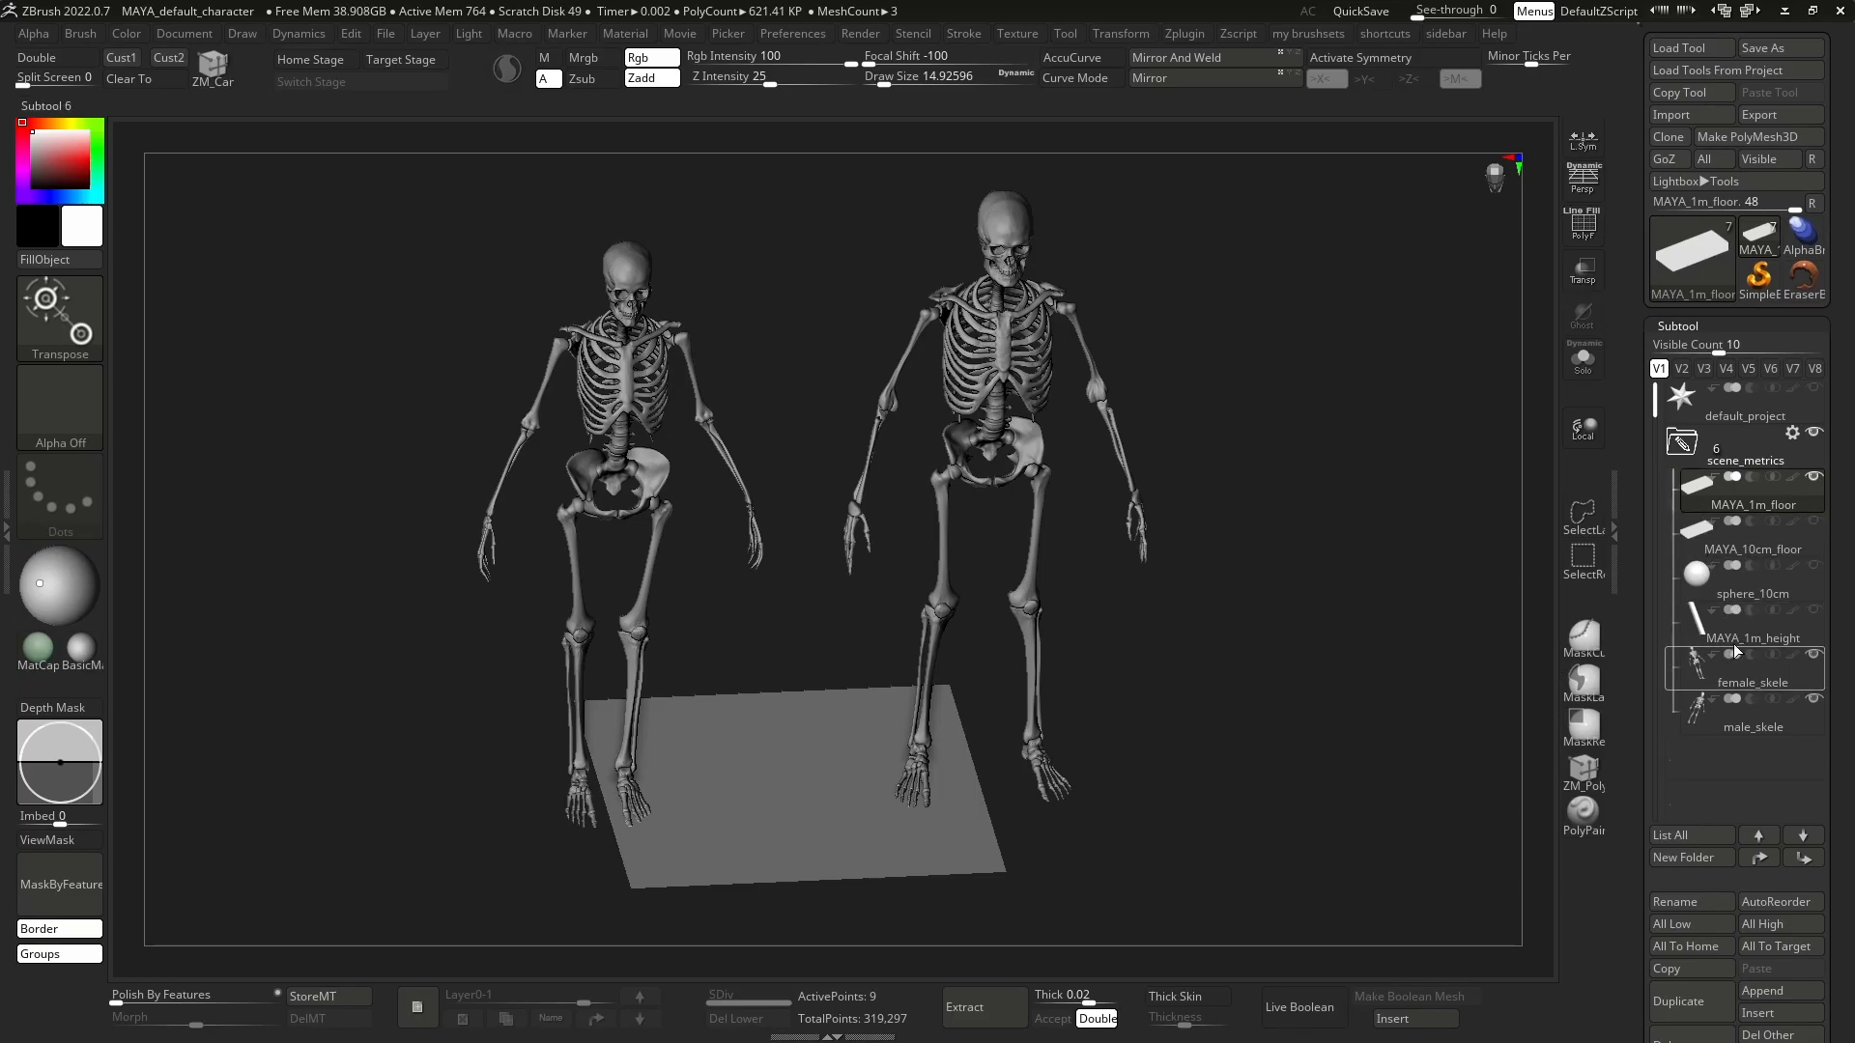
mouse_move(1735, 639)
mouse_move(1737, 595)
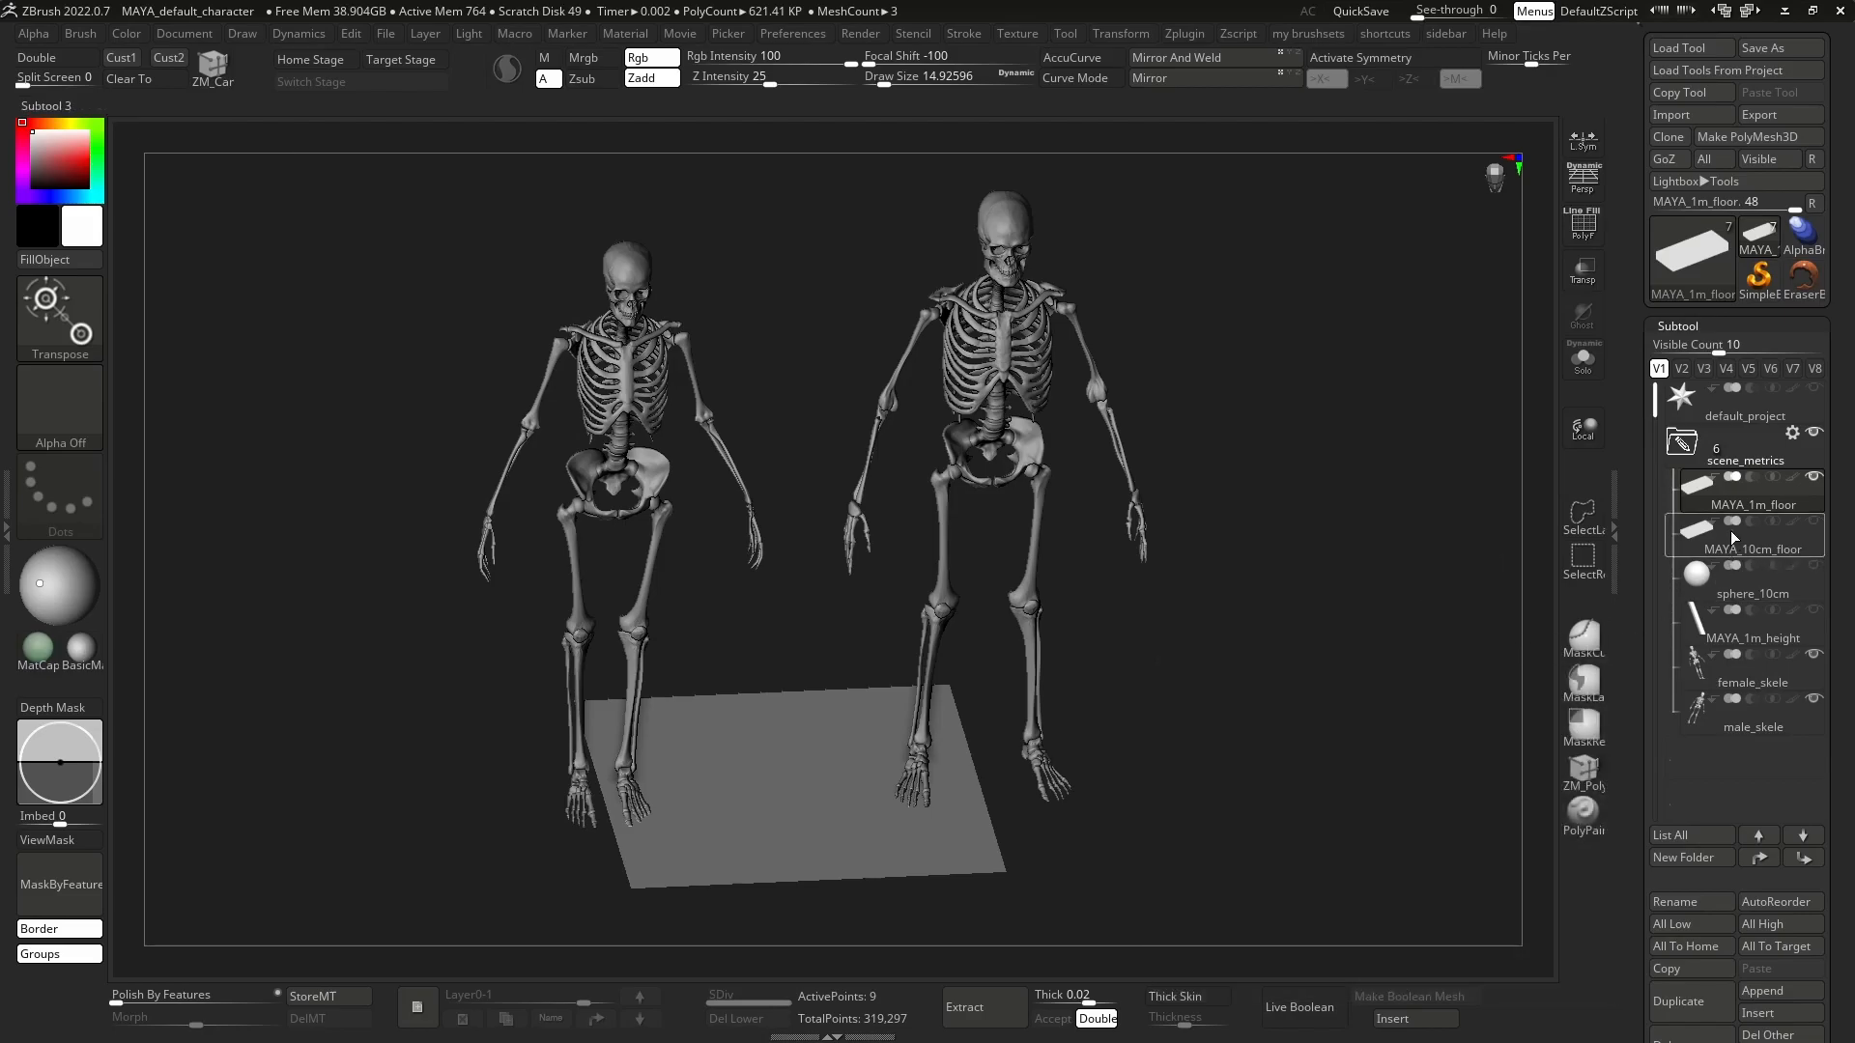
Review the reference subtools in the tool settings and compare both skeletons against the MAYA_1m_floor plane from several angles.
mouse_move(1725, 437)
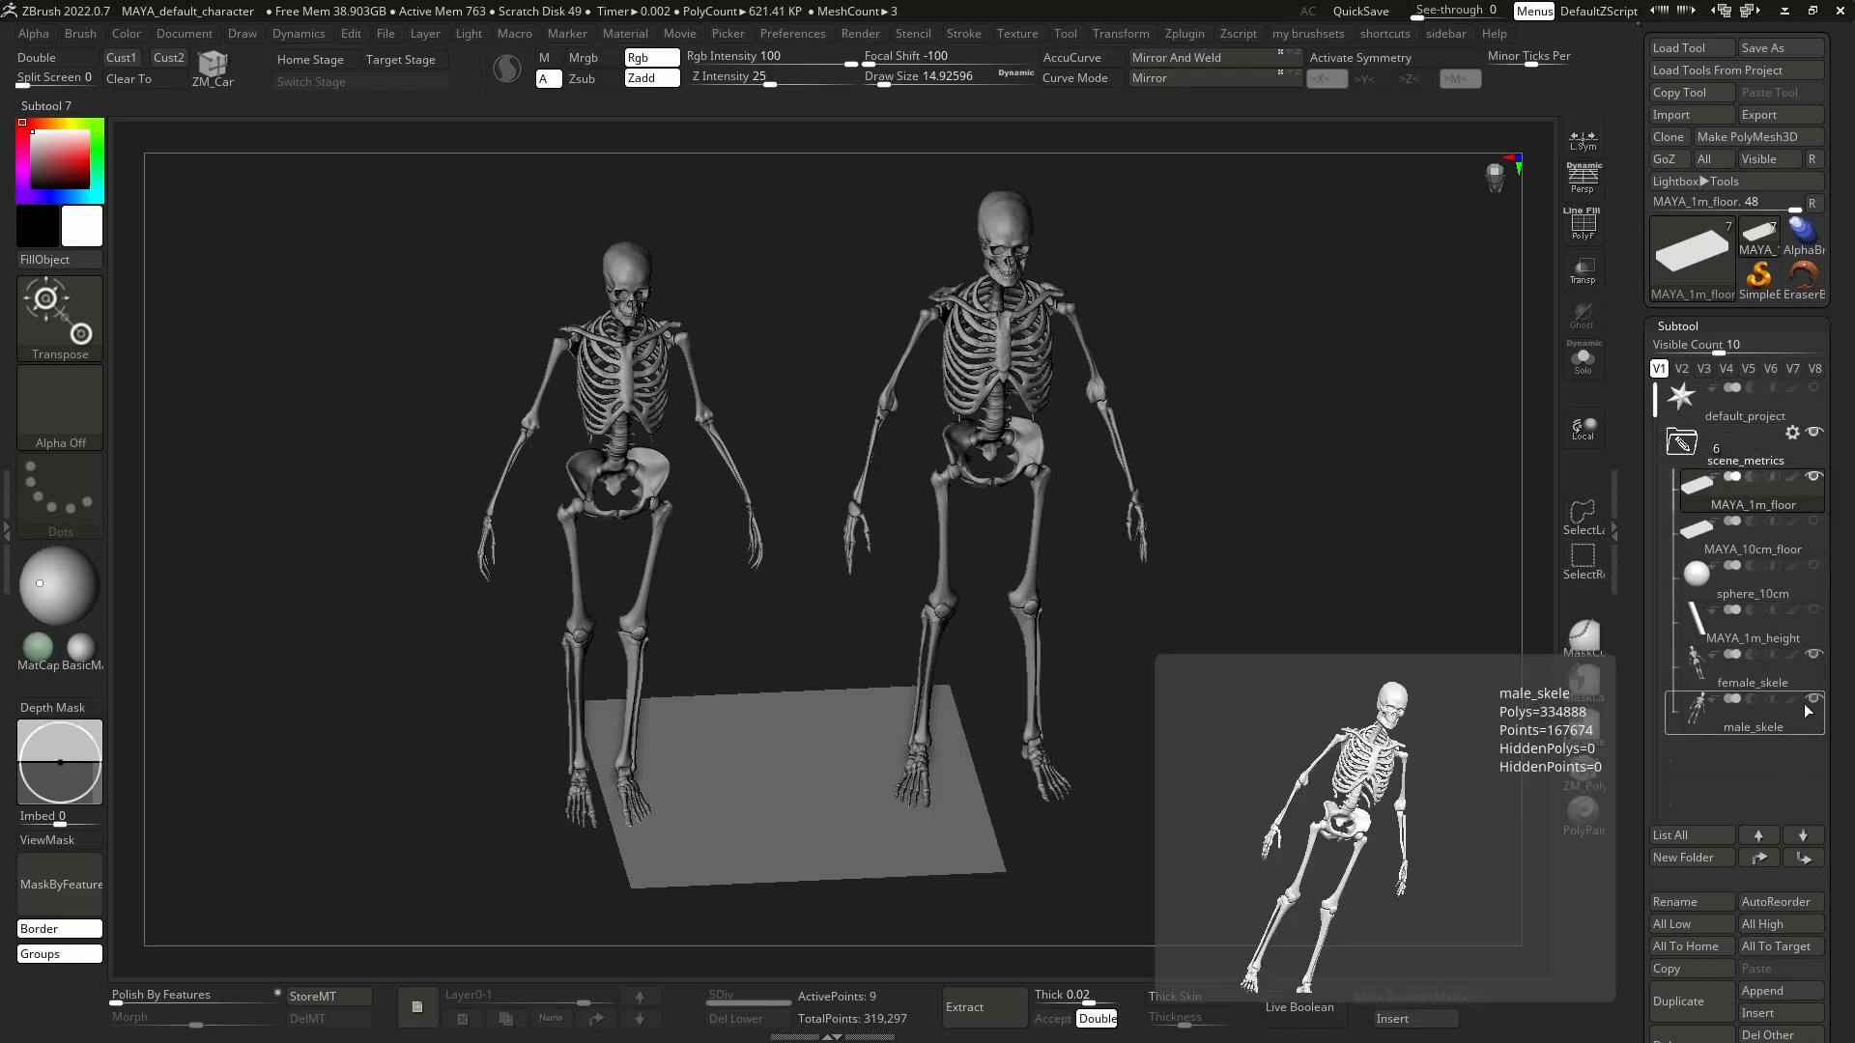
drag(1828, 657, 1828, 618)
drag(1826, 496, 1827, 554)
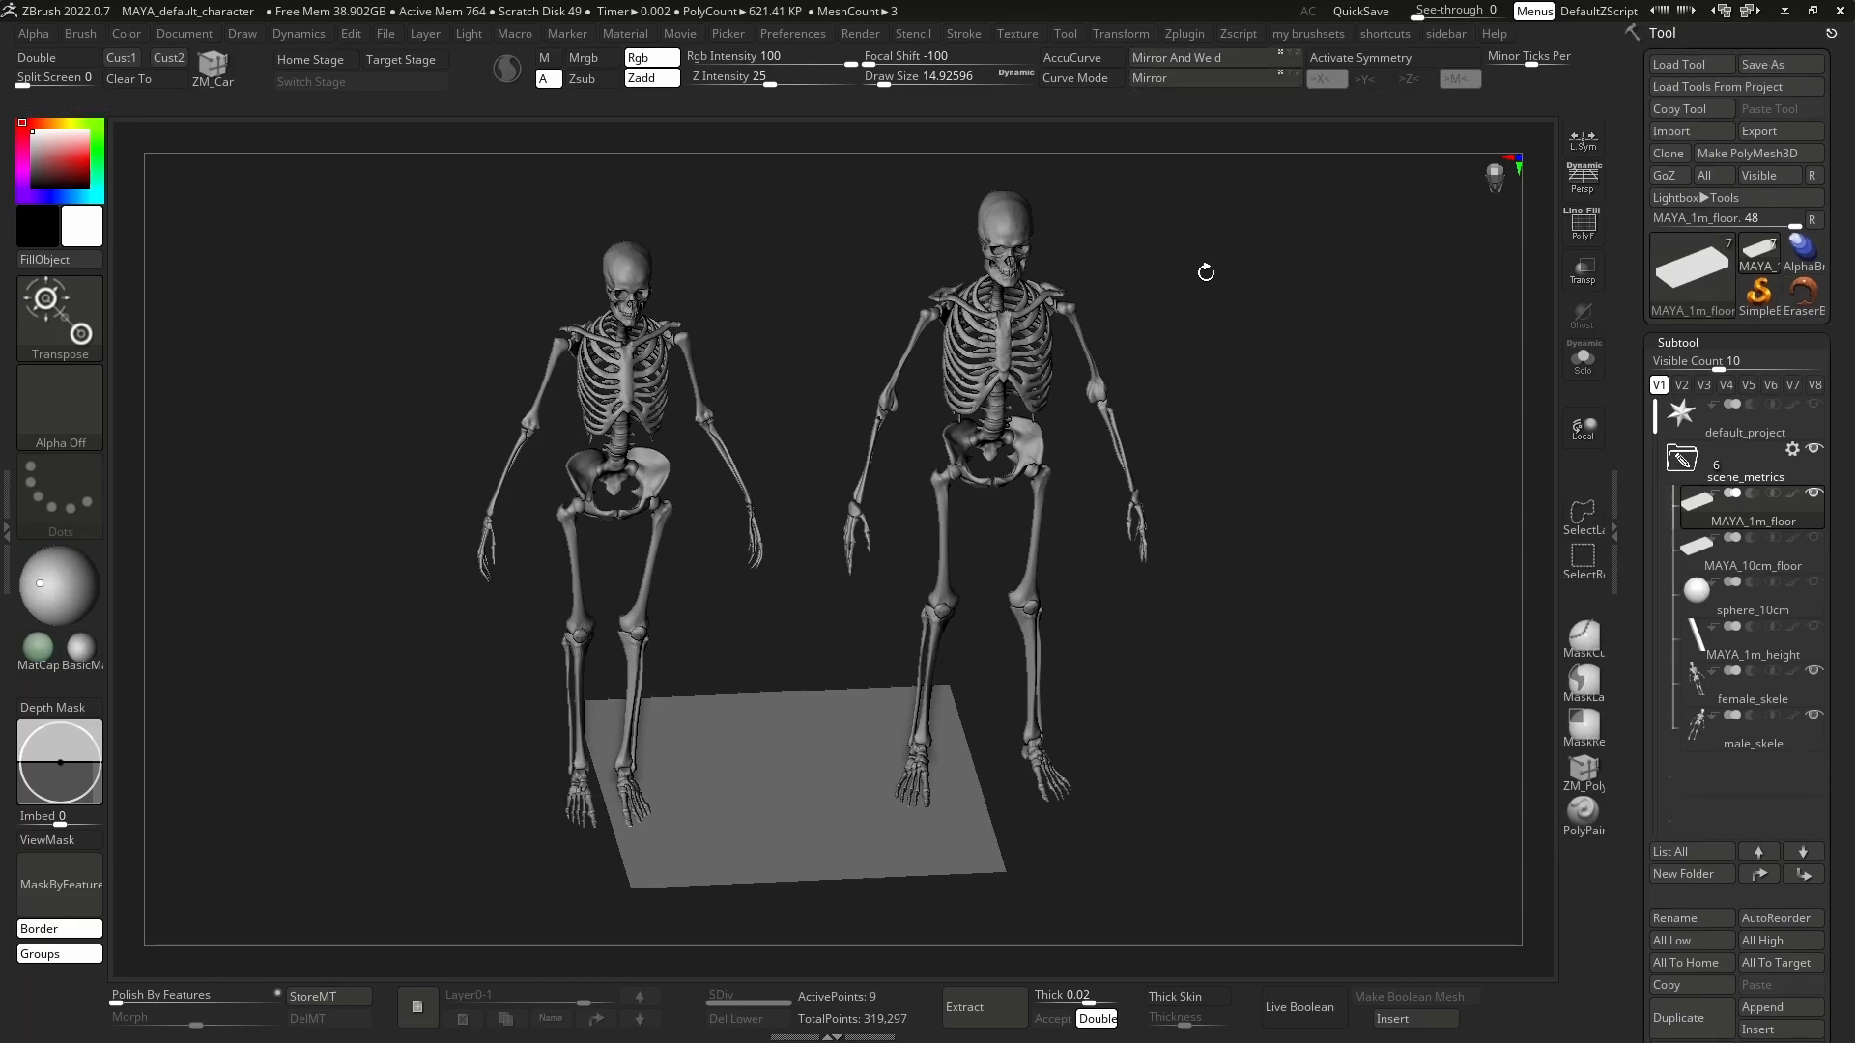
click(792, 32)
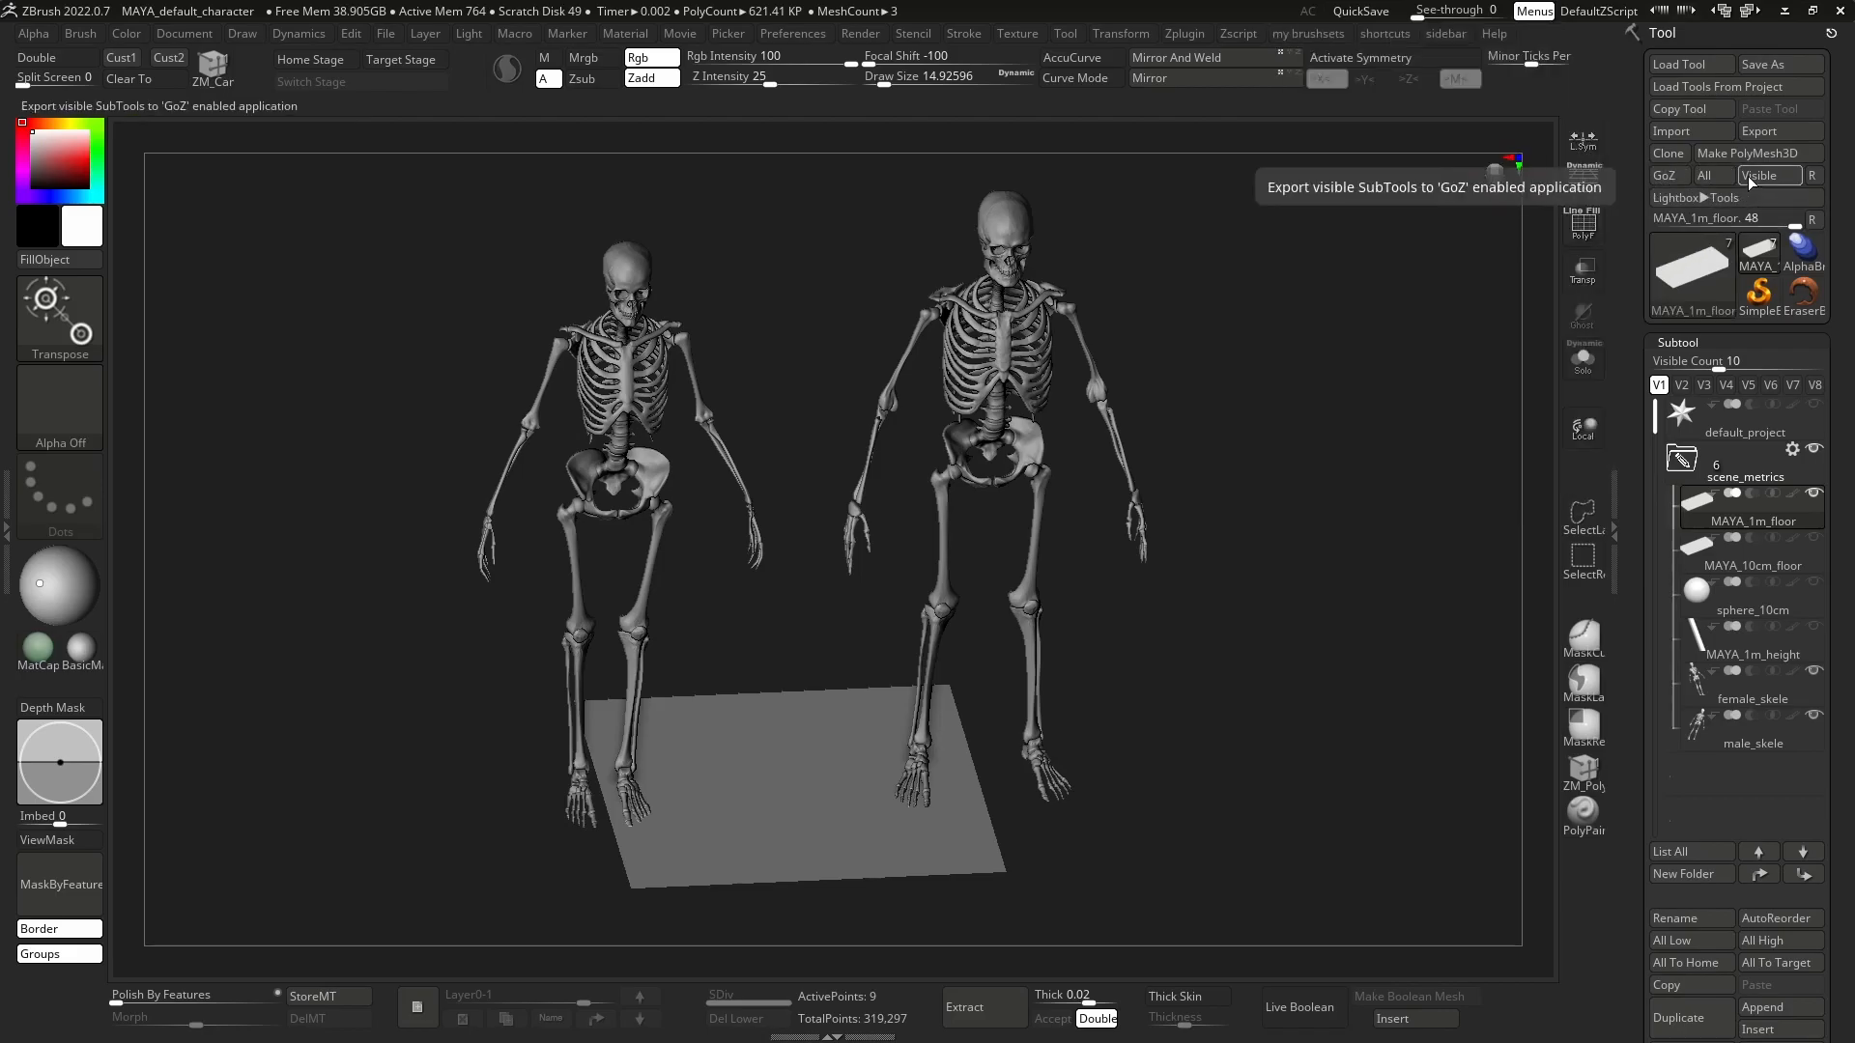
drag(1280, 522, 1465, 521)
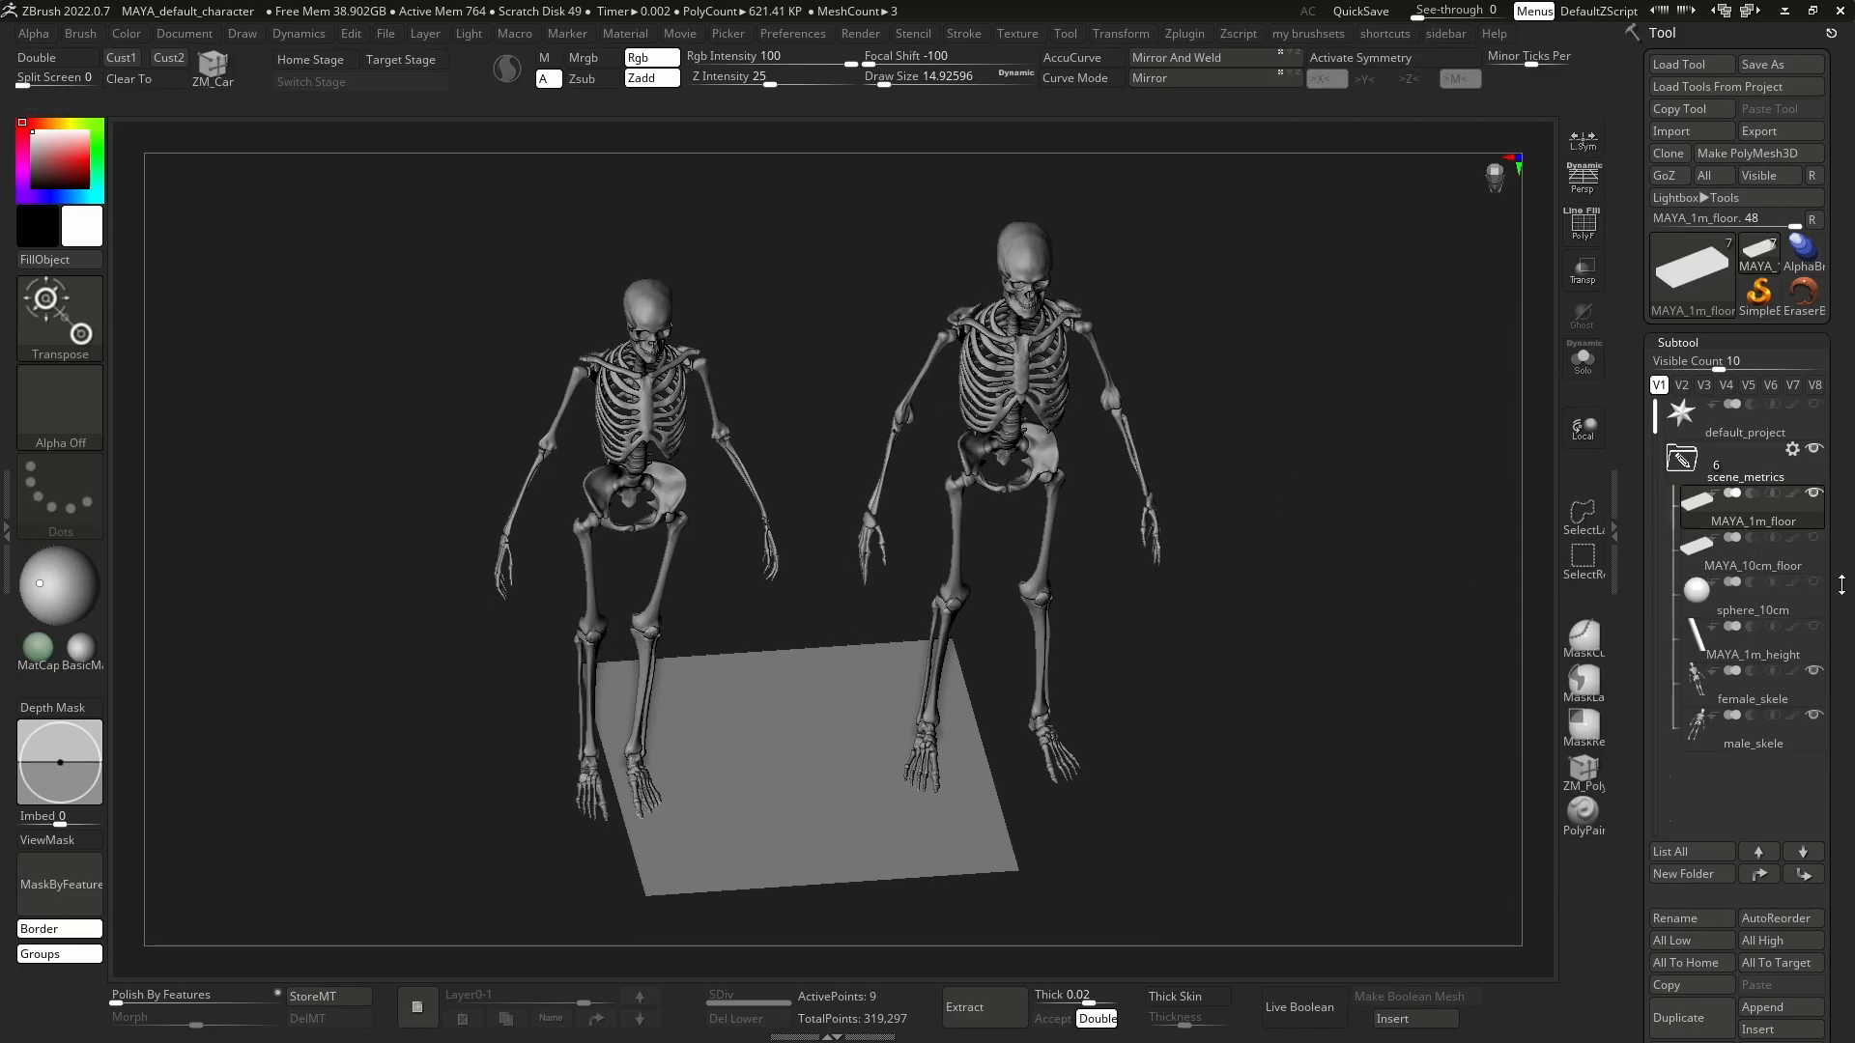
scroll(1776, 591, down, 2)
mouse_move(1760, 640)
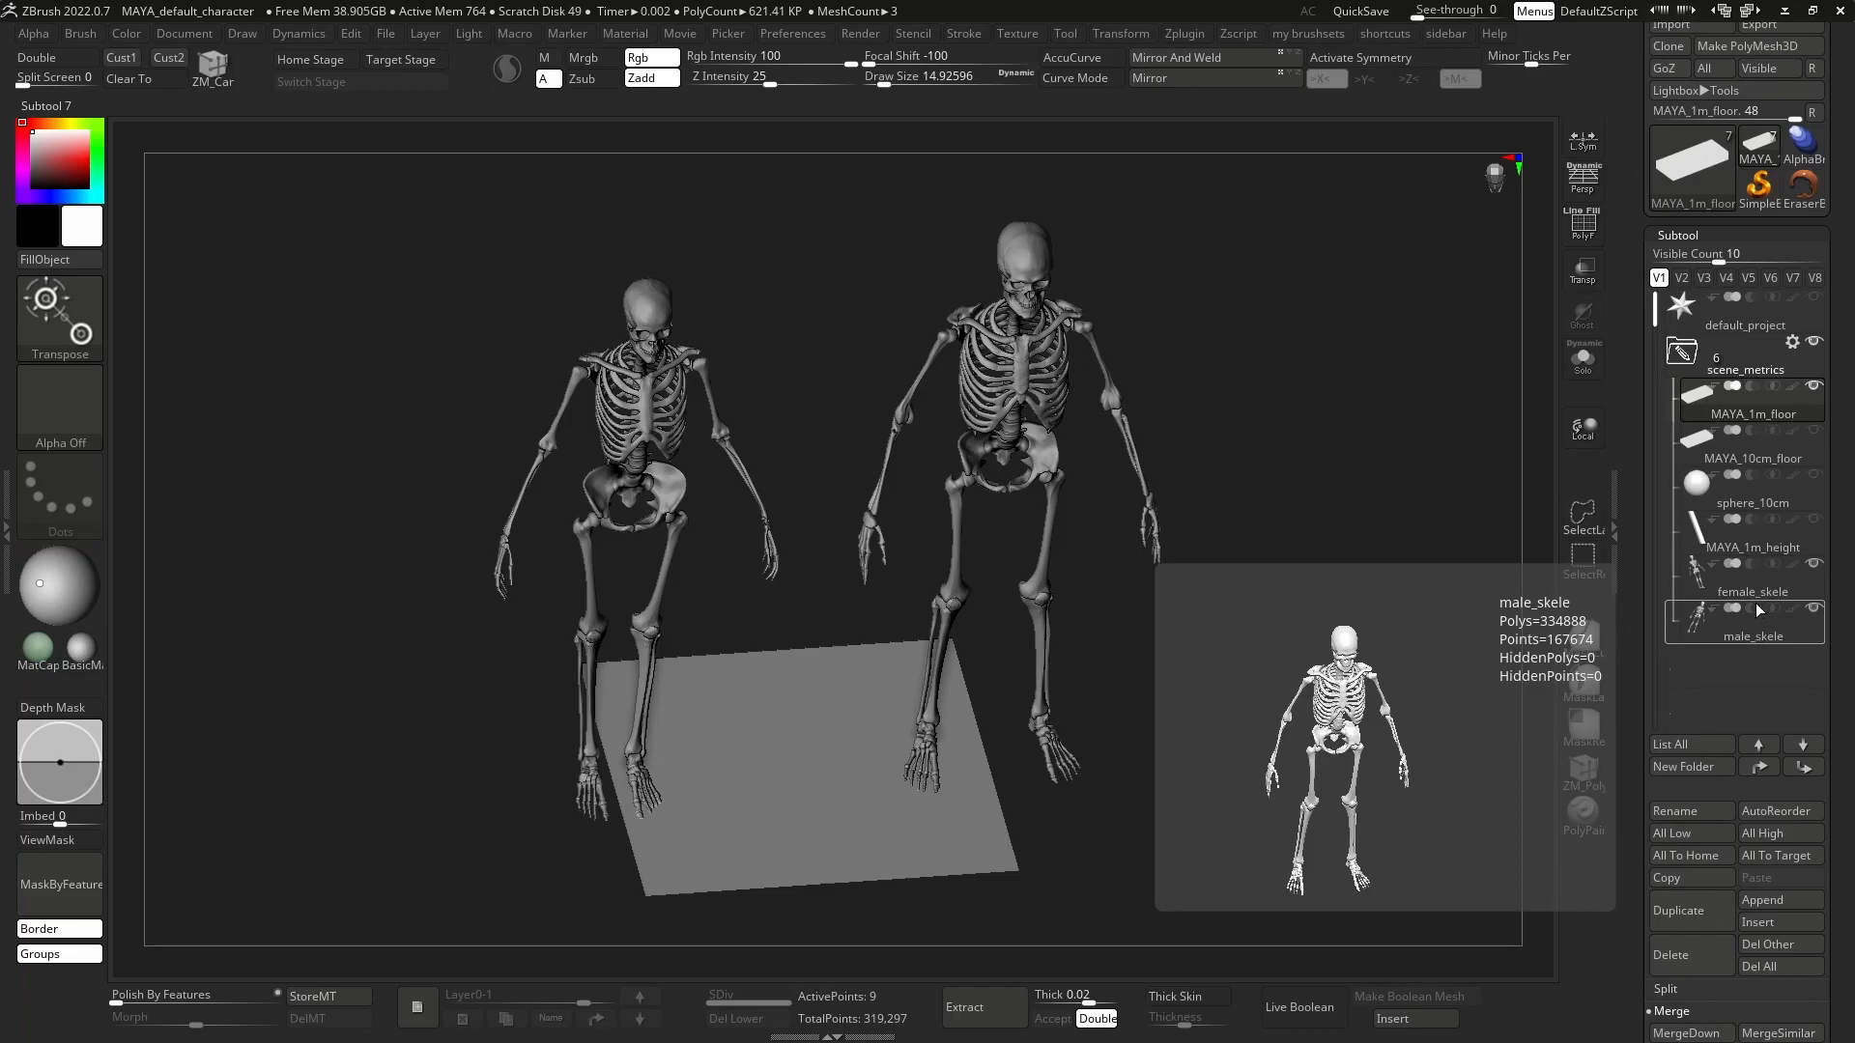
scroll(1777, 536, up, 2)
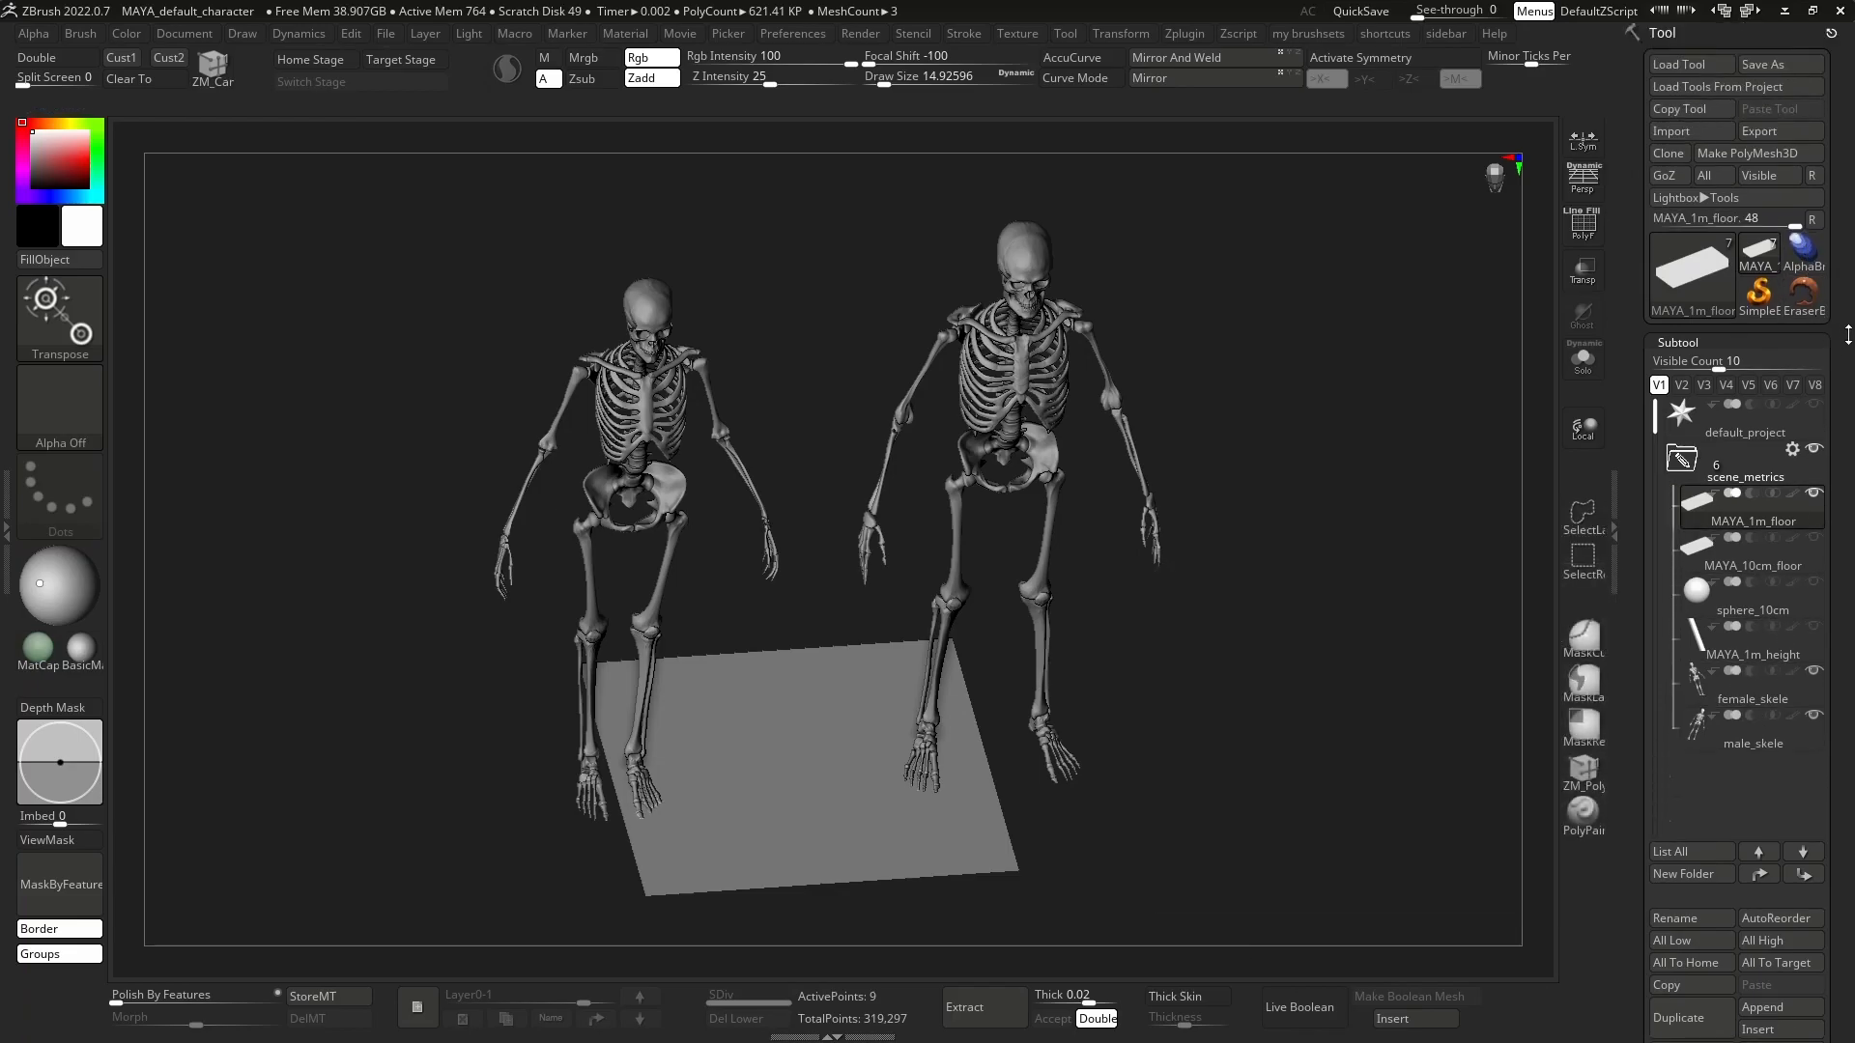
scroll(1840, 334, down, 1)
scroll(1842, 307, up, 1)
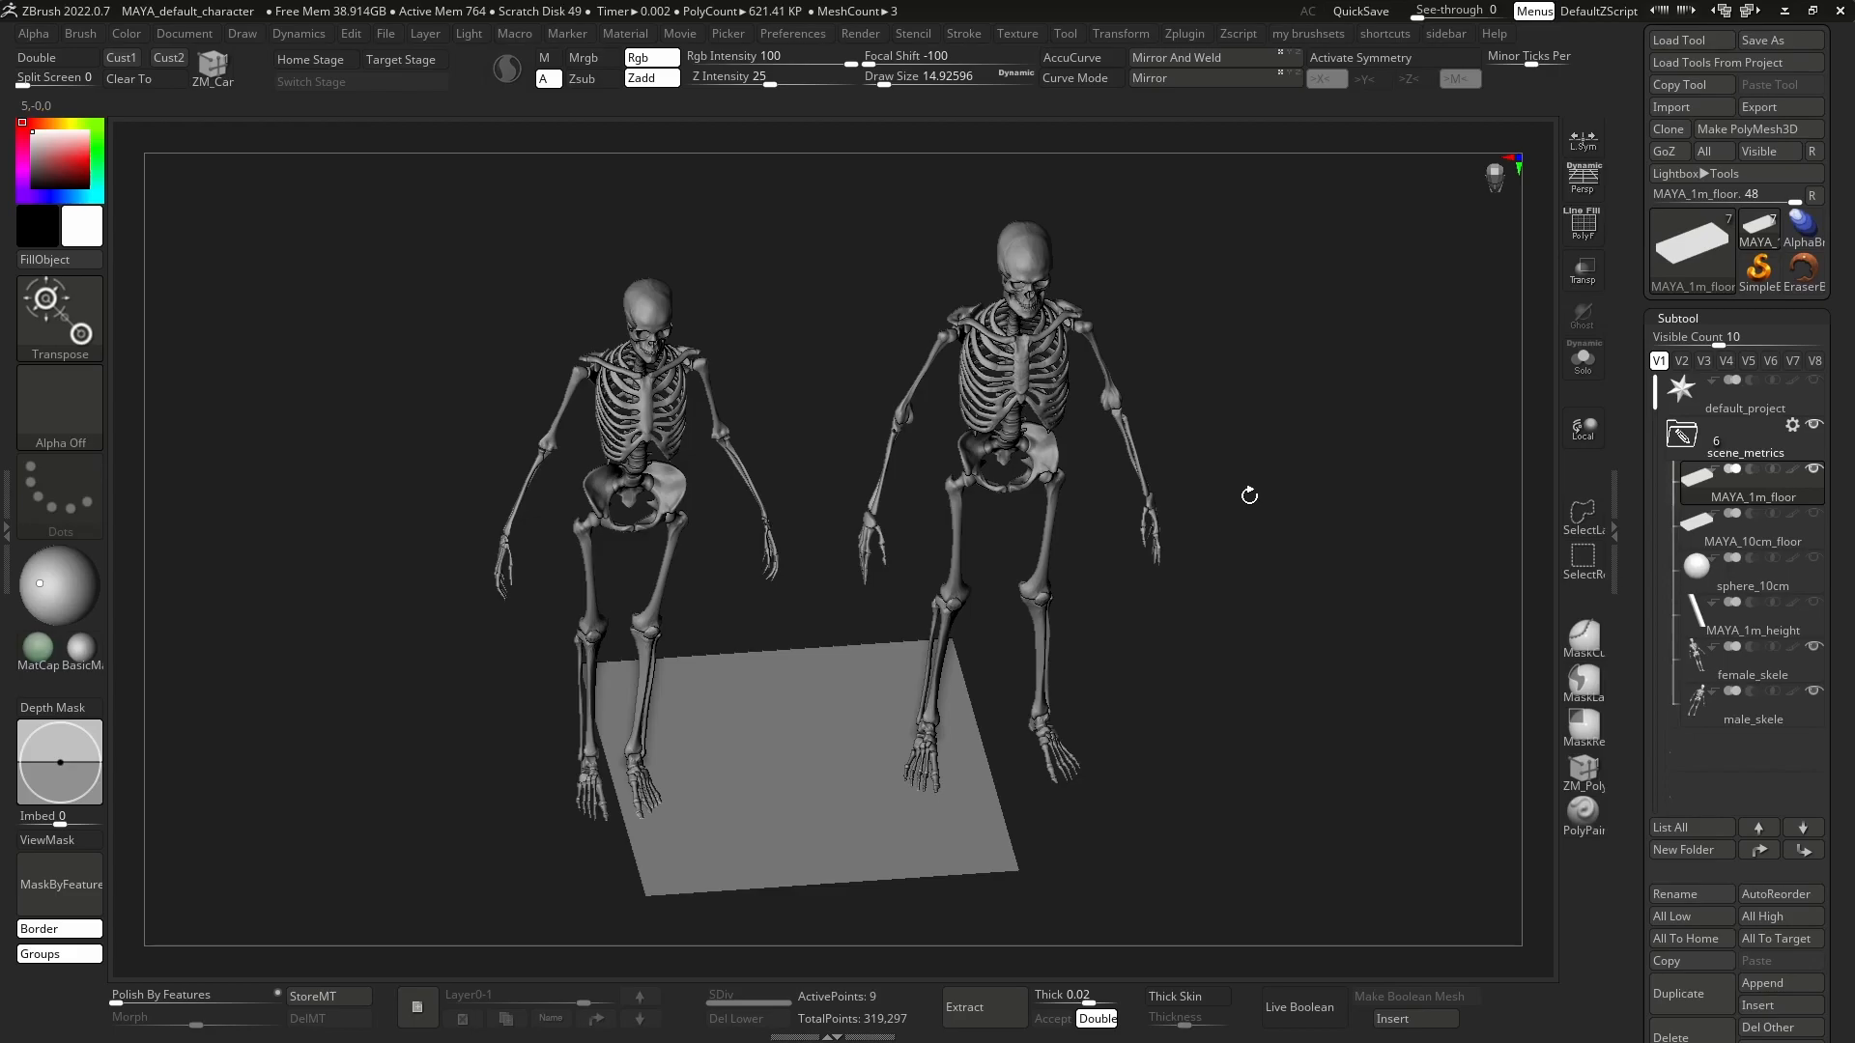
drag(1358, 539, 1398, 503)
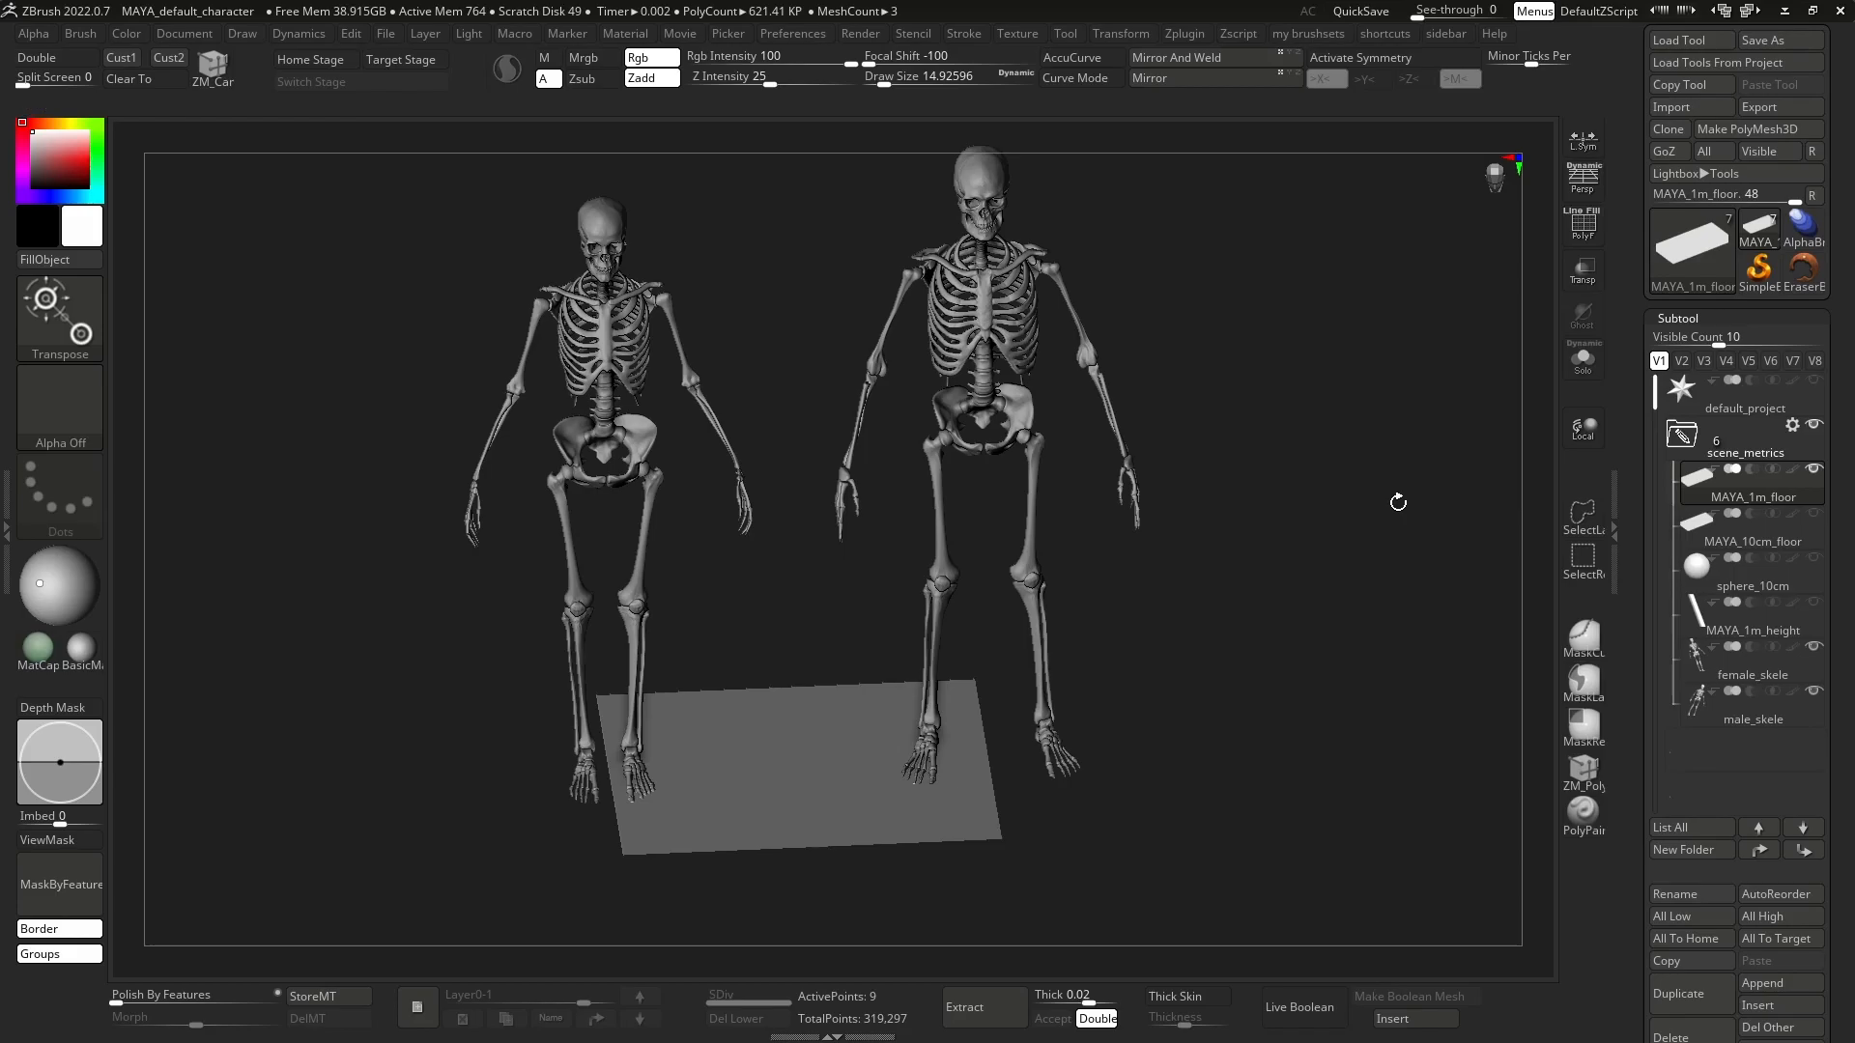
alt+drag(1218, 464, 1255, 509)
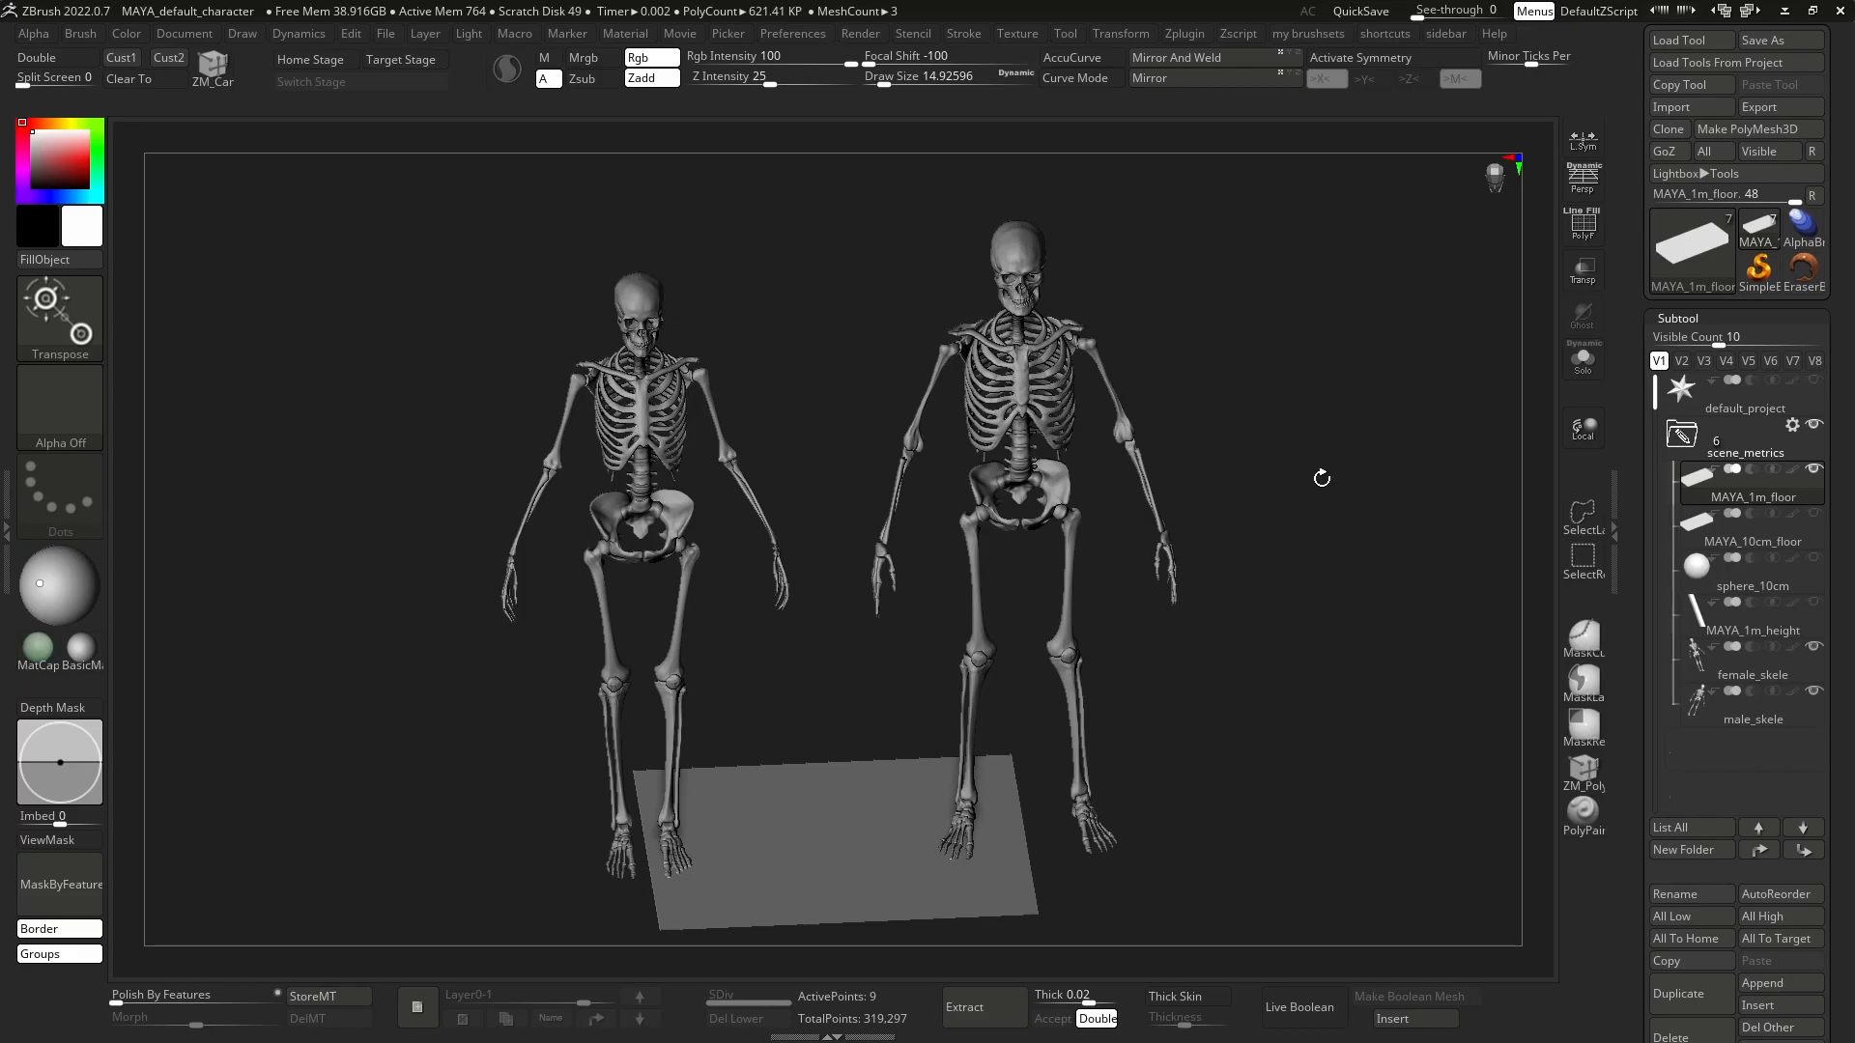